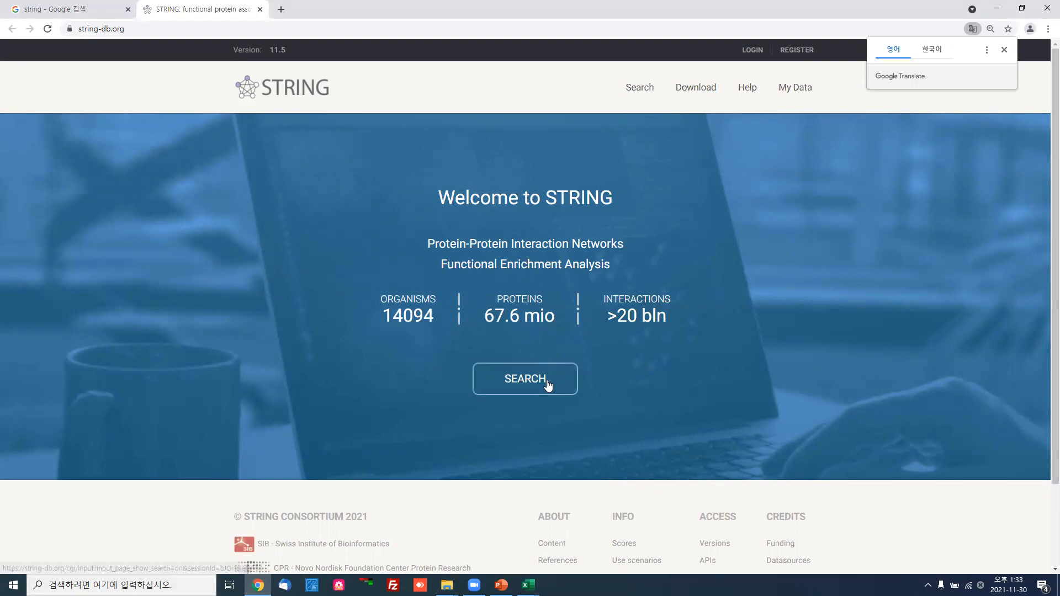
Open STRING's protein search and fill the protein name with gene symbol A1BG copied from the ExDEGA_Sample_Data_v5.3 workbook in Excel
{"action": "left_click", "coordinate": [530, 385]}
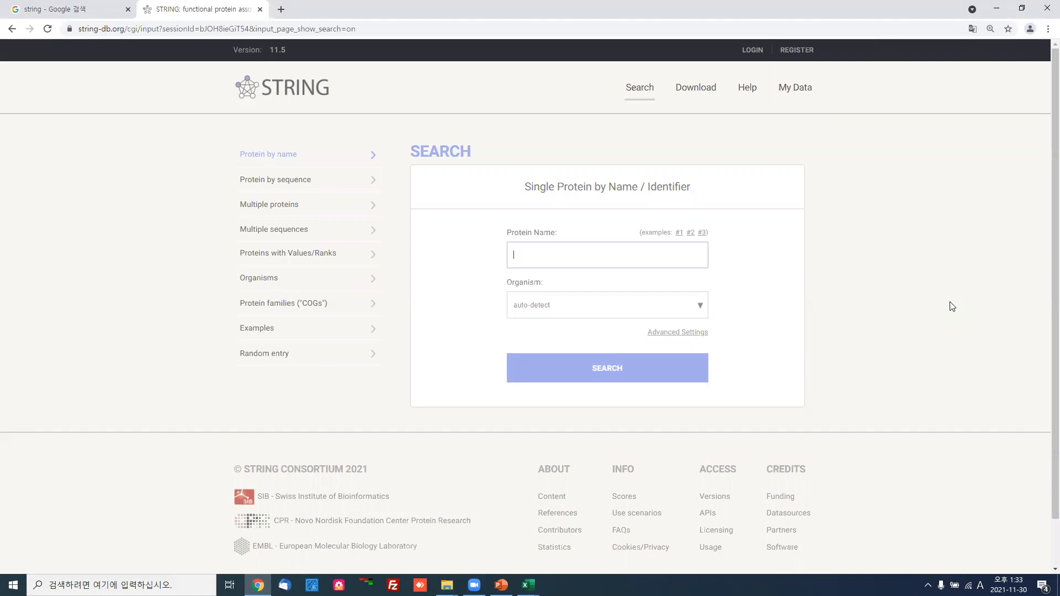
{"action": "left_click", "coordinate": [528, 585]}
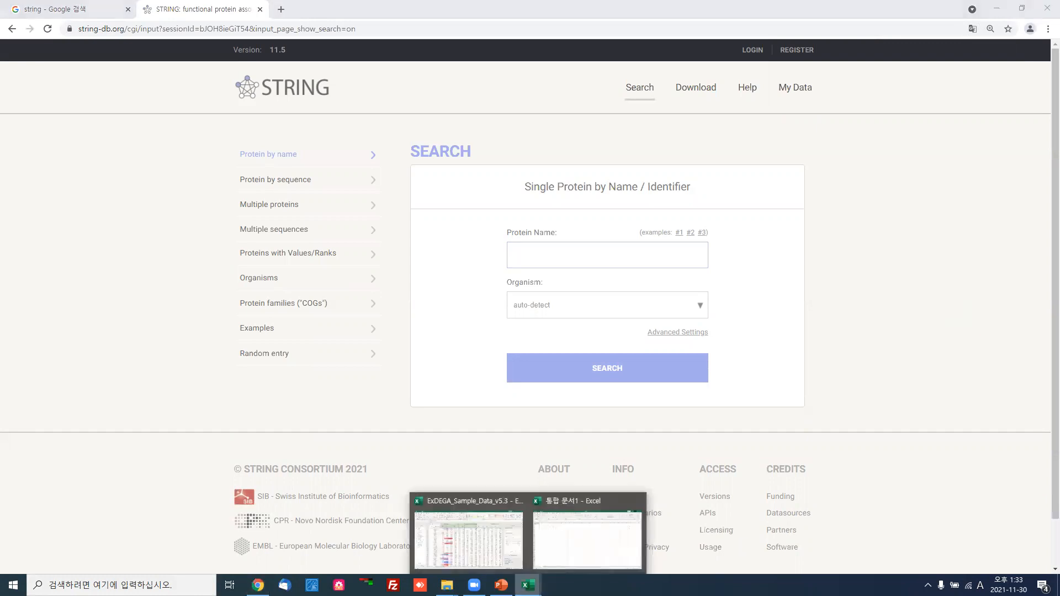
{"action": "left_click", "coordinate": [468, 540]}
{"action": "left_click", "coordinate": [210, 183]}
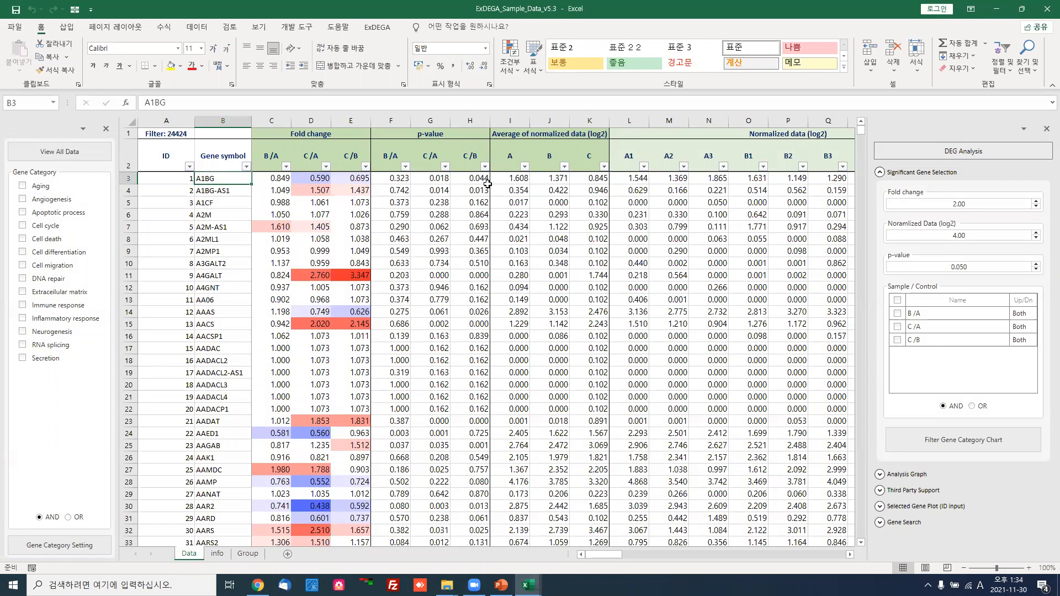
{"action": "key", "text": "ctrl+c"}
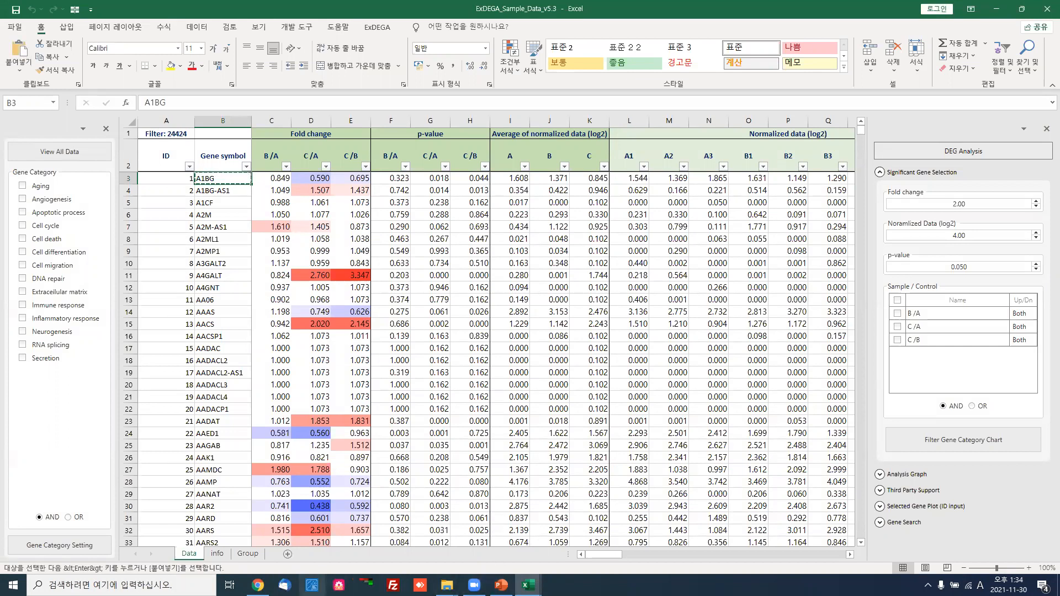
{"action": "mouse_move", "coordinate": [257, 585]}
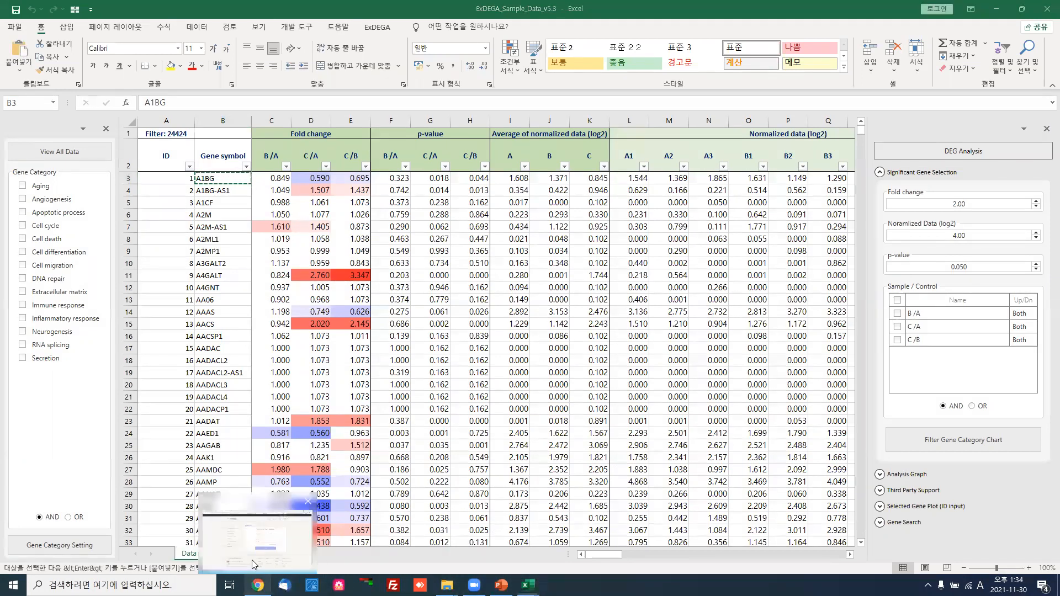
{"action": "left_click", "coordinate": [258, 533]}
{"action": "key", "text": "ctrl+v"}
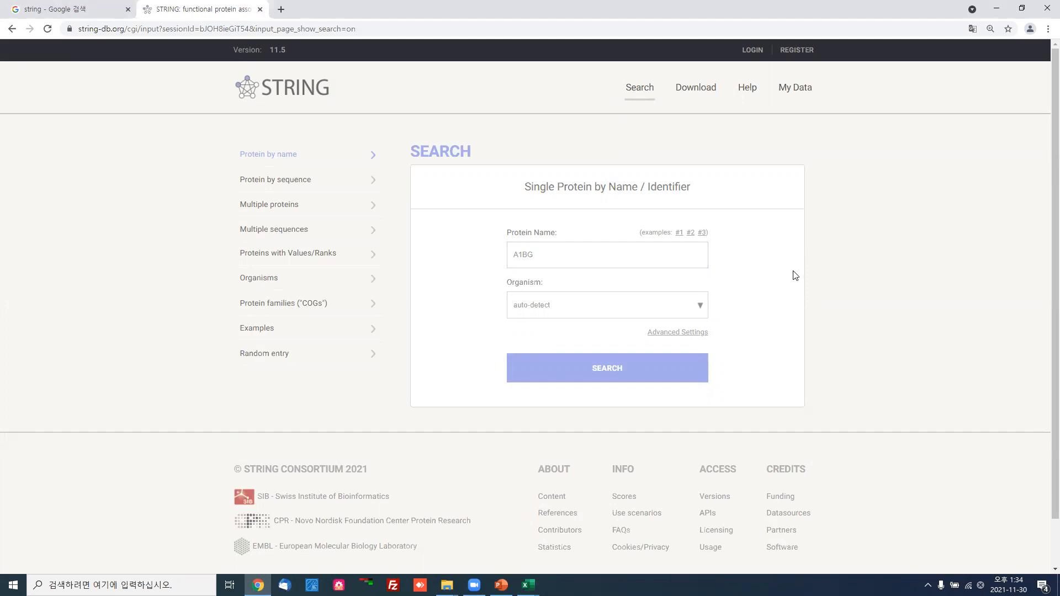
Set the organism to Homo sapiens and run the single-protein search
{"action": "left_click", "coordinate": [550, 307]}
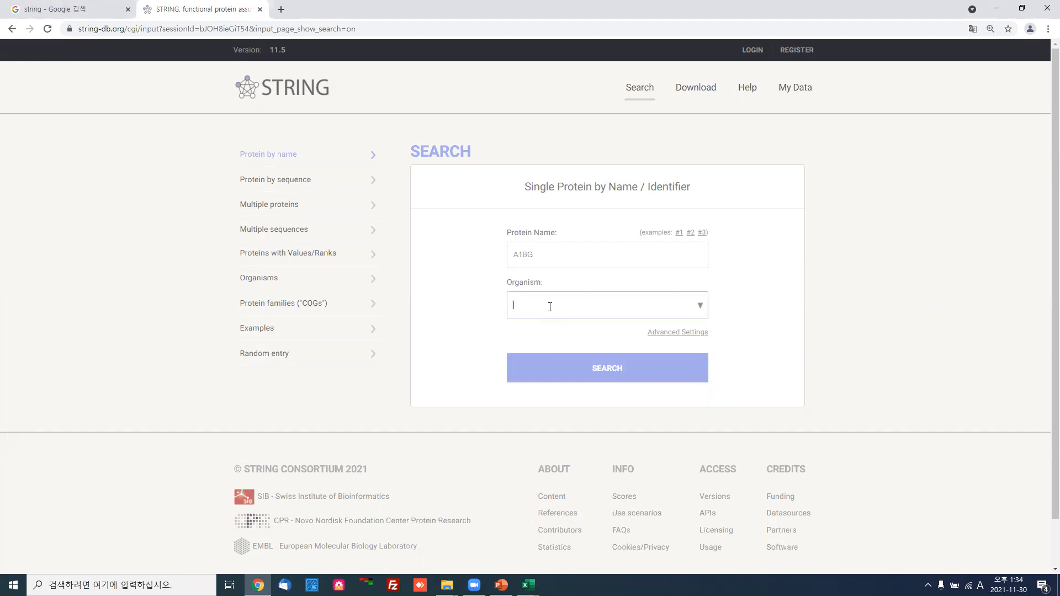
{"action": "type", "text": "Homo sapien"}
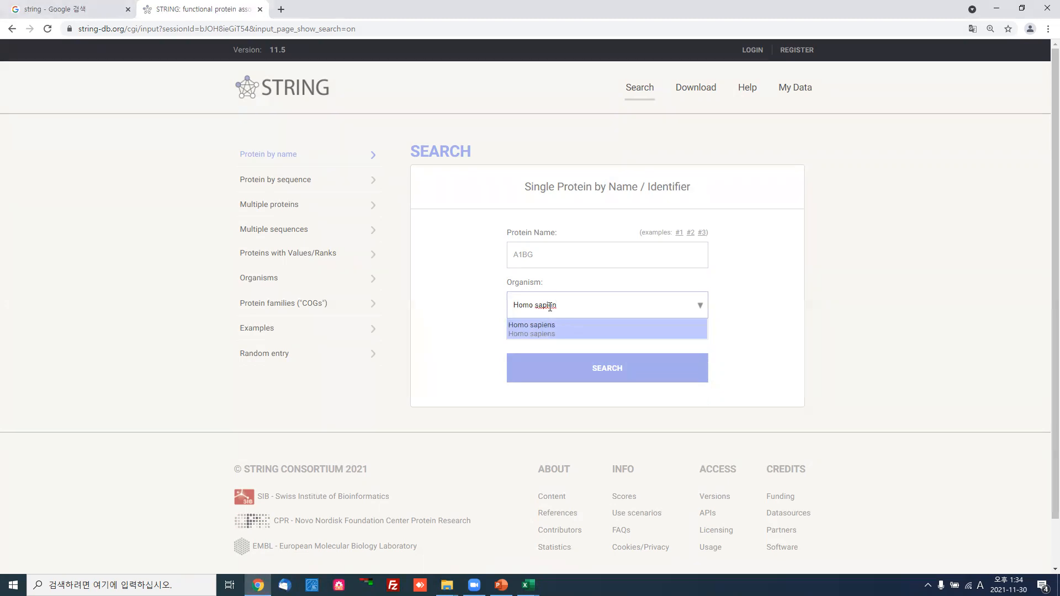
{"action": "left_click", "coordinate": [528, 332]}
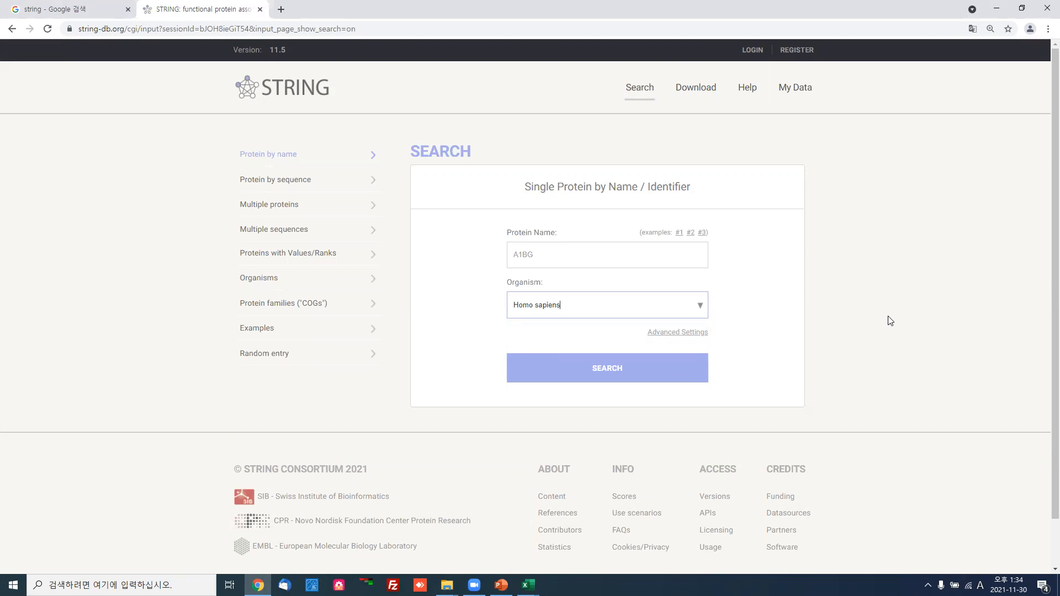
{"action": "left_click", "coordinate": [588, 371]}
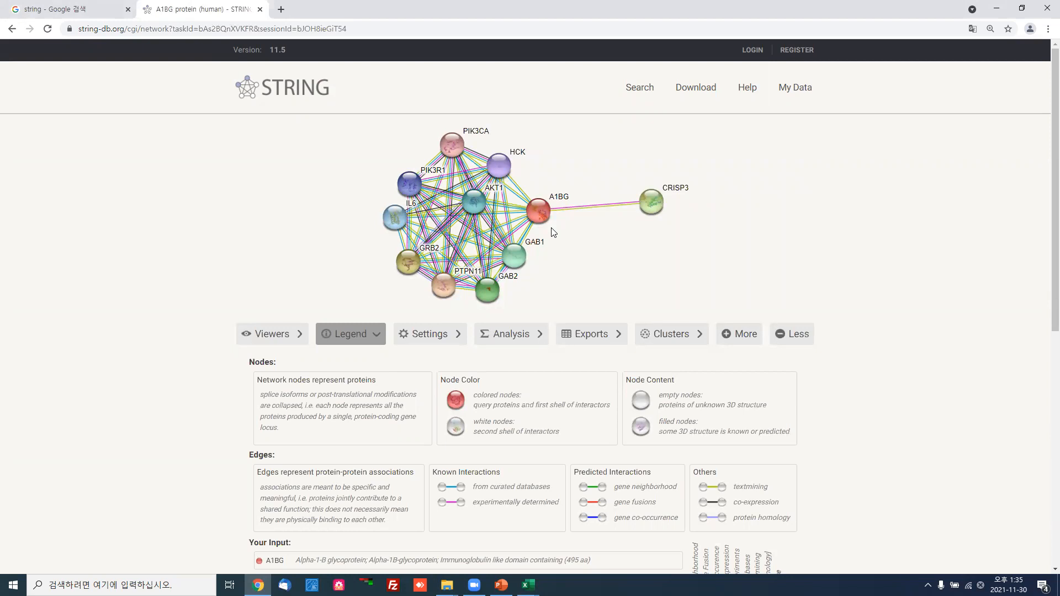
View the AKT1 node's details in the network, and review the legend and the predicted functional partners of A1BG
{"action": "left_click", "coordinate": [472, 209]}
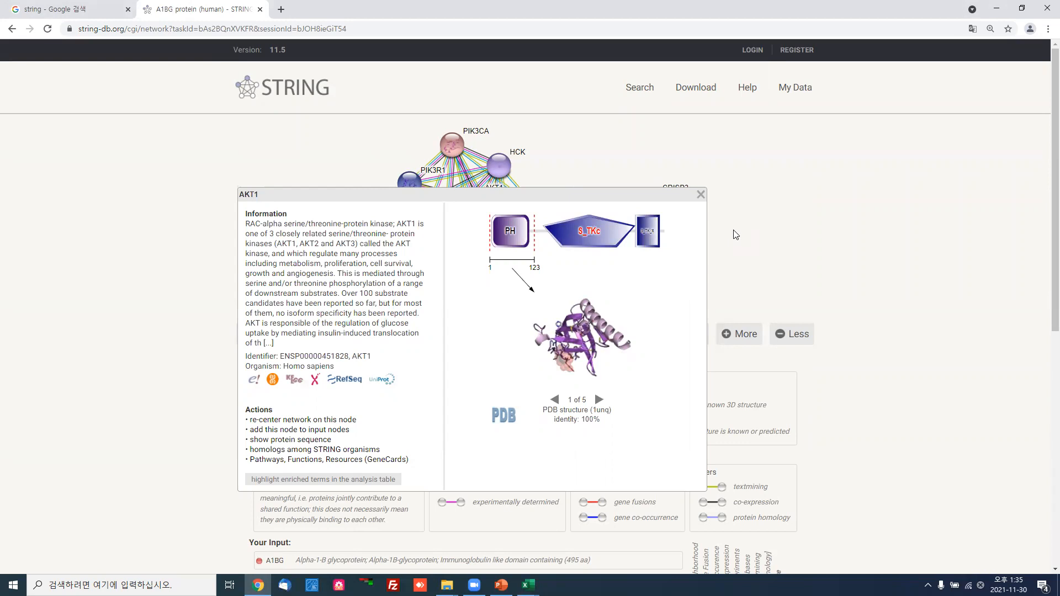
{"action": "left_click", "coordinate": [756, 244]}
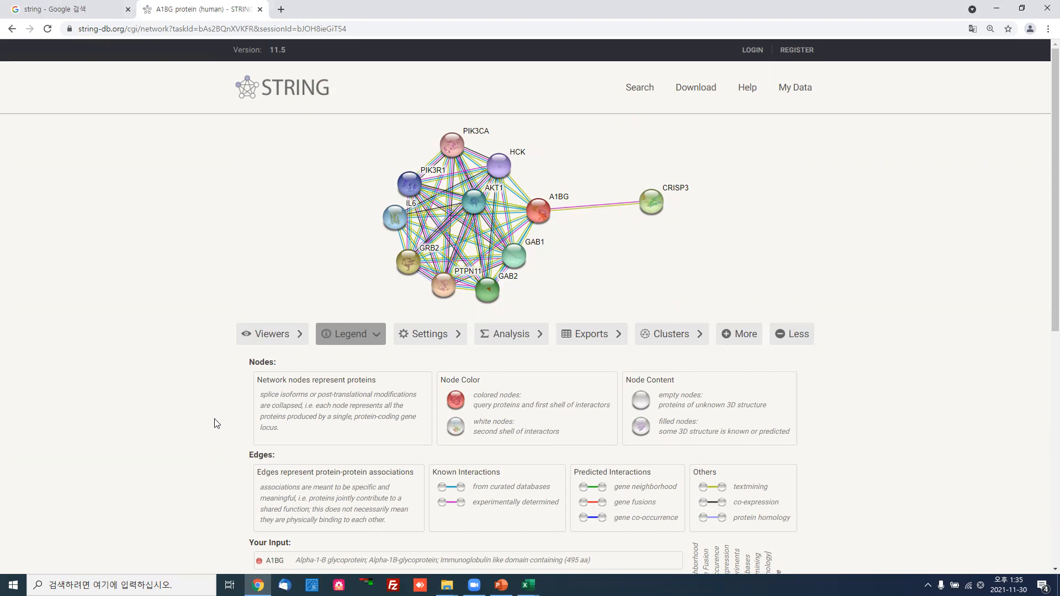
{"action": "scroll", "coordinate": [215, 425], "scroll_direction": "down", "scroll_amount": 1}
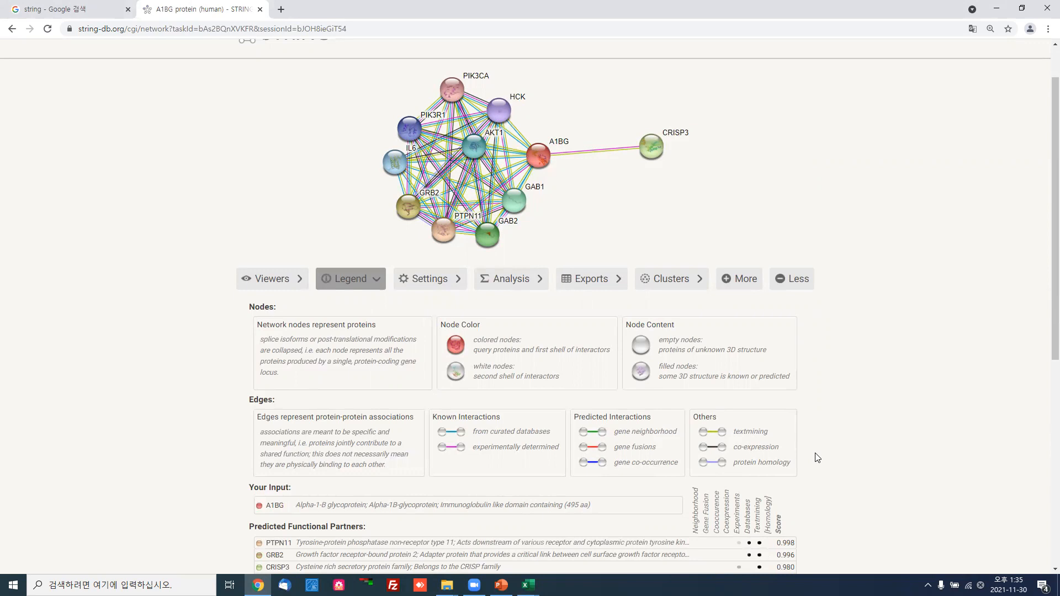
{"action": "scroll", "coordinate": [817, 458], "scroll_direction": "down", "scroll_amount": 2}
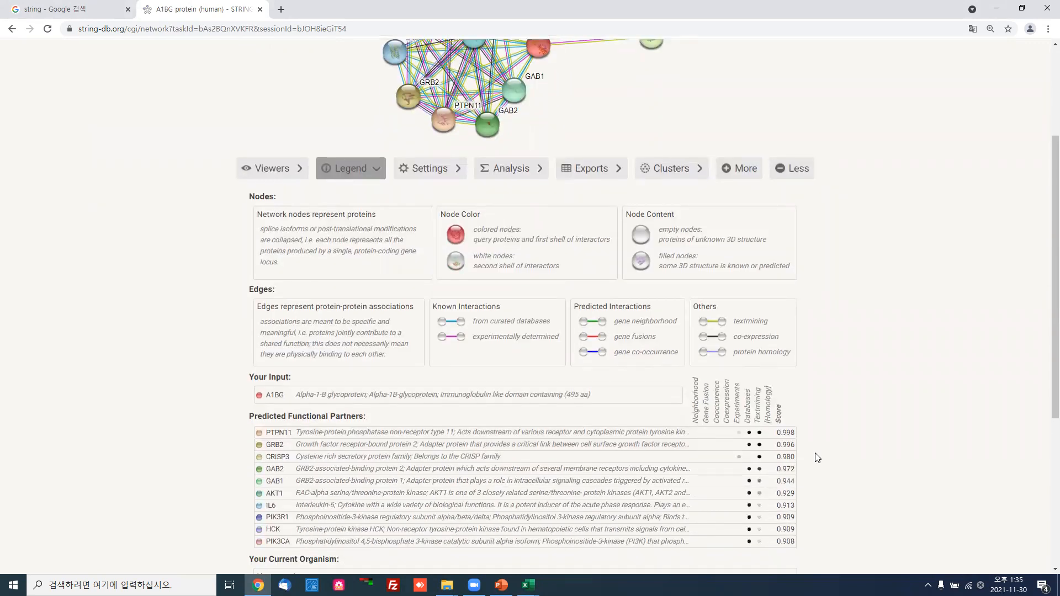
{"action": "scroll", "coordinate": [817, 457], "scroll_direction": "down", "scroll_amount": 1}
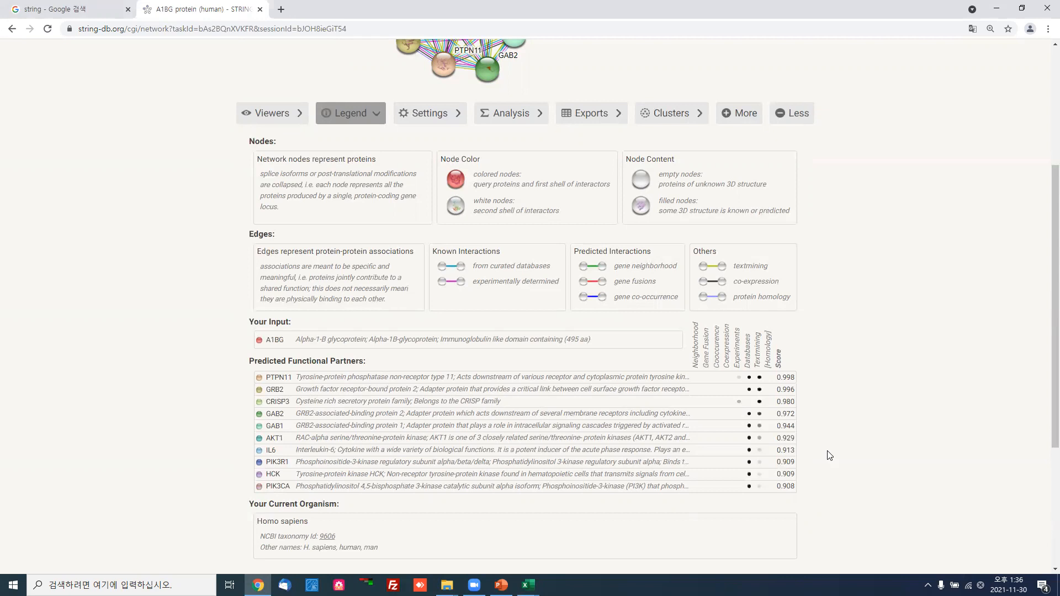
{"action": "scroll", "coordinate": [168, 440], "scroll_direction": "up", "scroll_amount": 4}
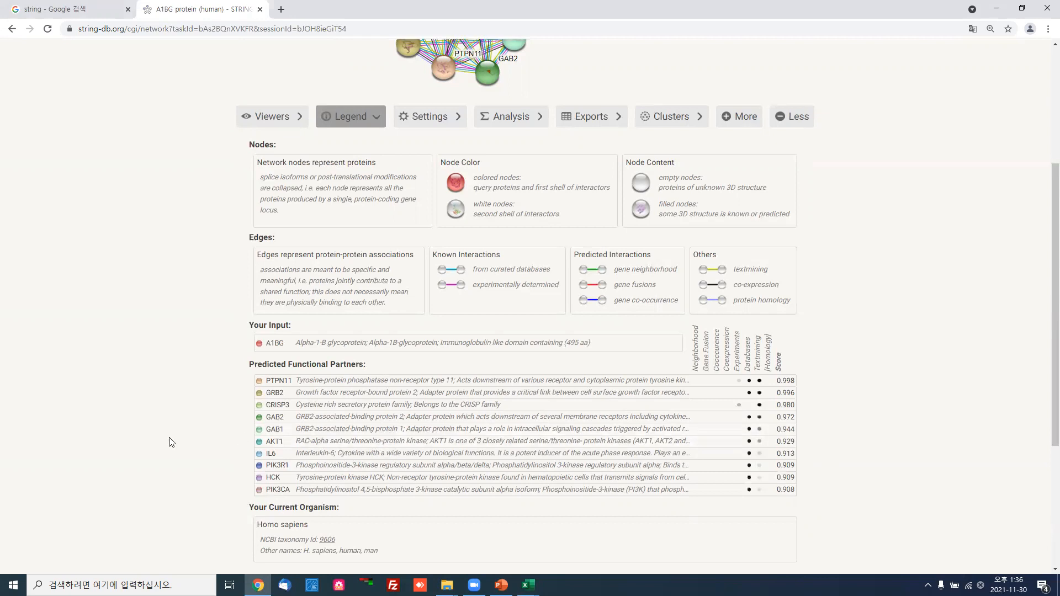
Return to the STRING search page and open the search form for multiple proteins
{"action": "left_click", "coordinate": [287, 102]}
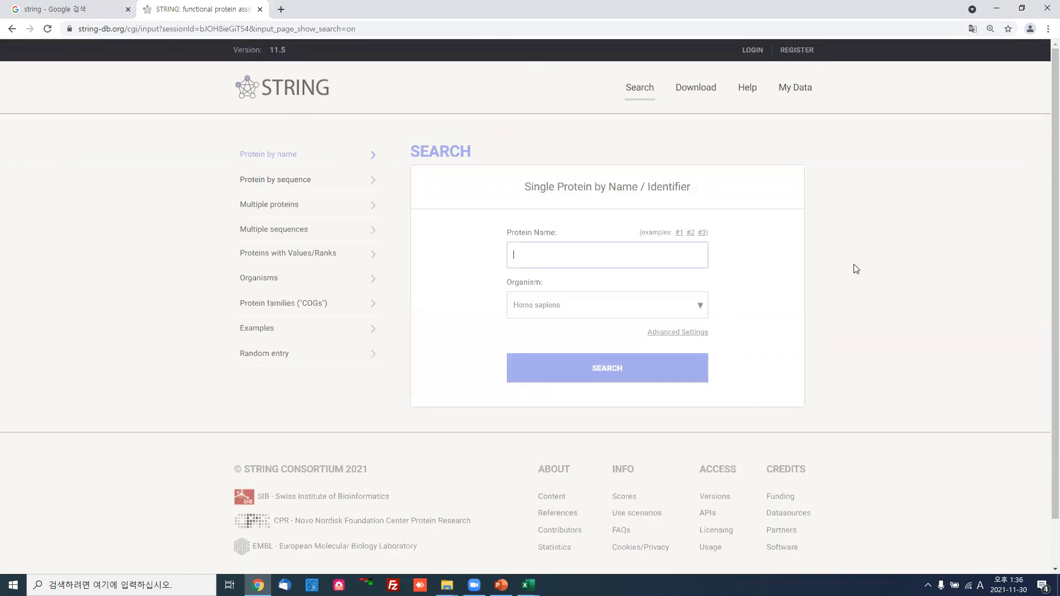
{"action": "left_click", "coordinate": [308, 210]}
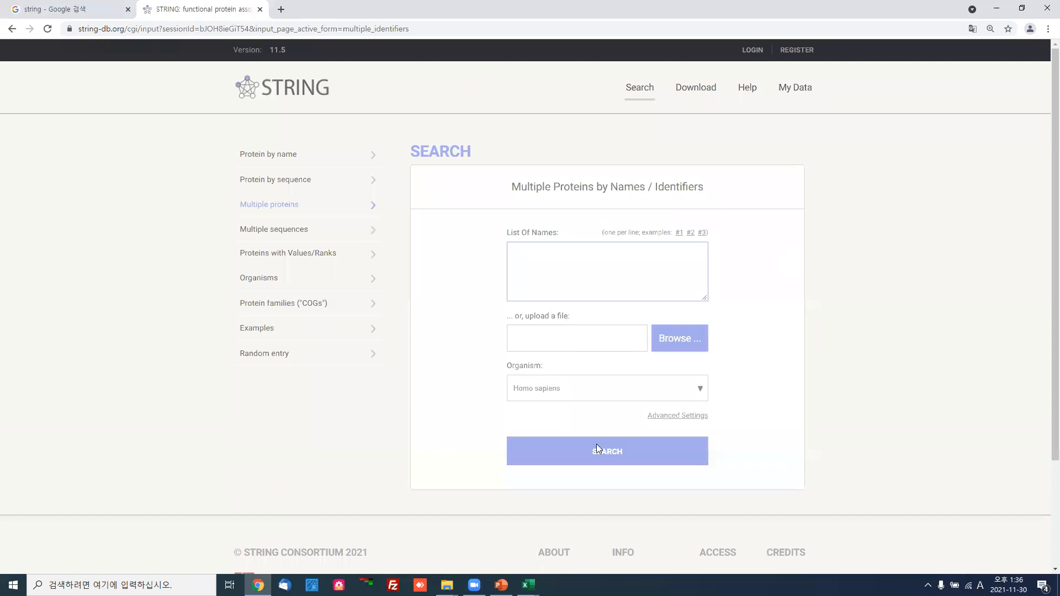
Switch to the sample data workbook in Excel and filter significant genes for the B/A comparison with normalized data (log2) set to 5.00
{"action": "left_click", "coordinate": [528, 585]}
{"action": "left_click", "coordinate": [471, 563]}
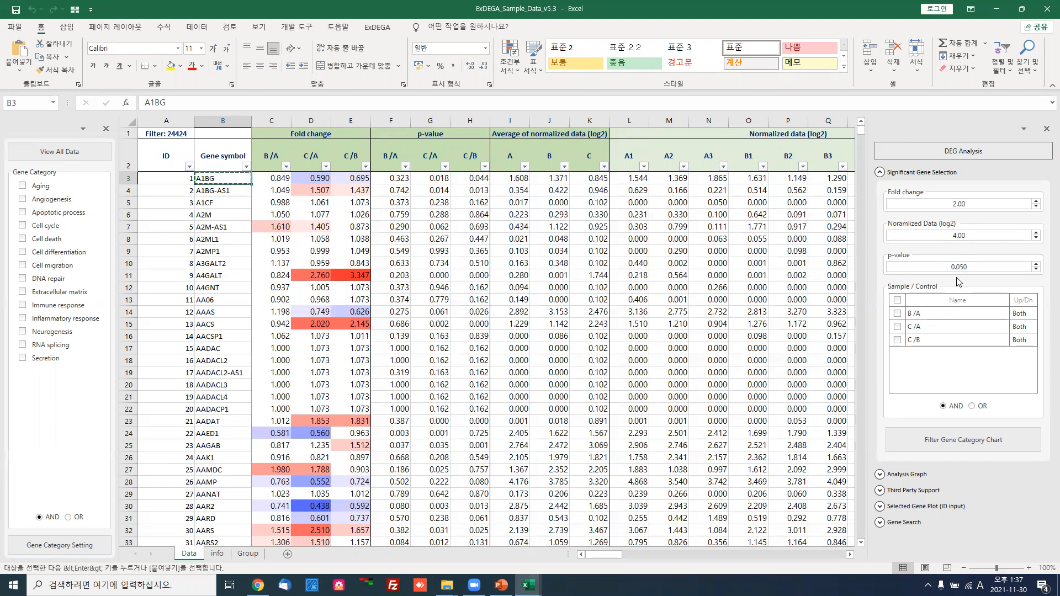
{"action": "left_click", "coordinate": [897, 317]}
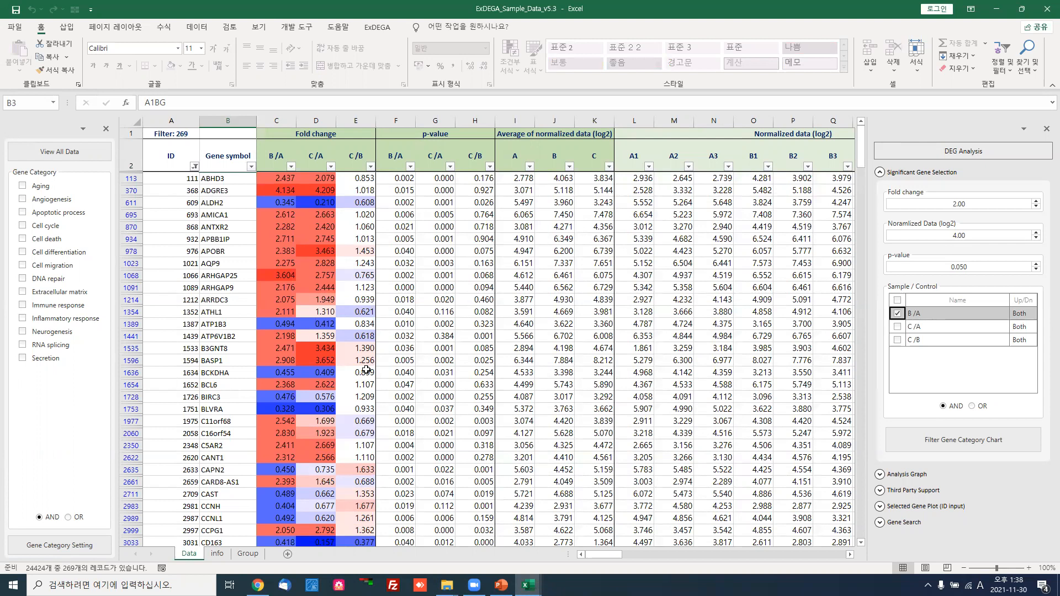
{"action": "left_click", "coordinate": [1035, 232]}
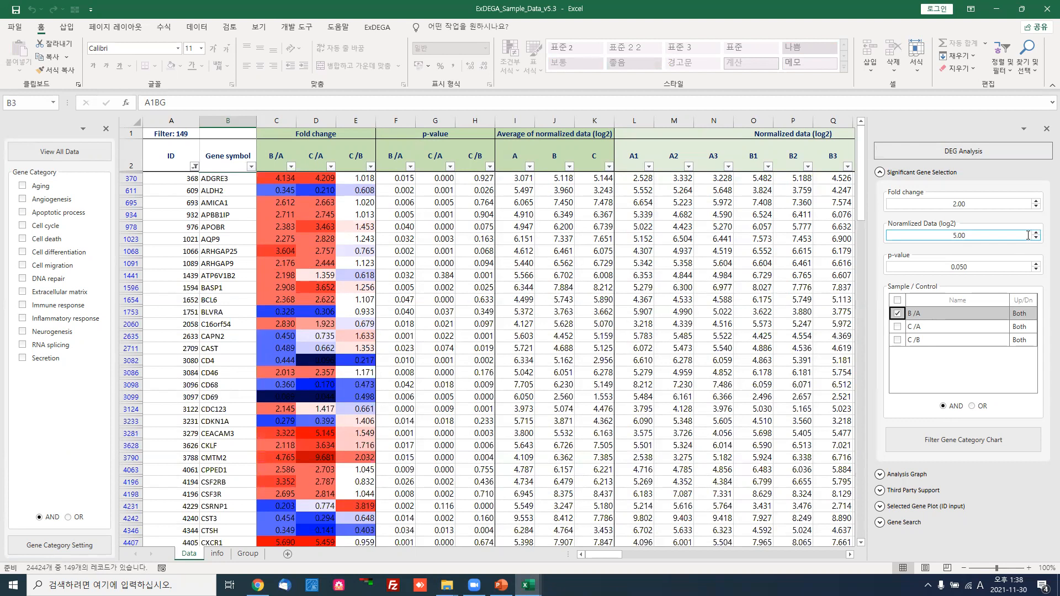
Copy all filtered gene symbols, from ADGRE3 down to ZNF385A, into the list of names in STRING's multiple-protein search
{"action": "left_click", "coordinate": [211, 179]}
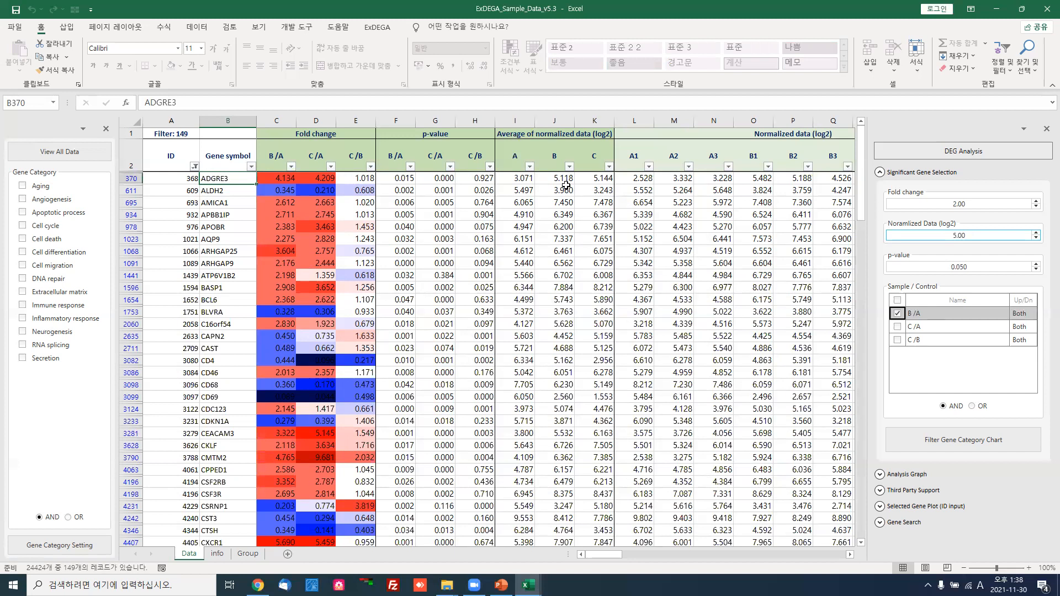
{"action": "key", "text": "ctrl+shift+Down"}
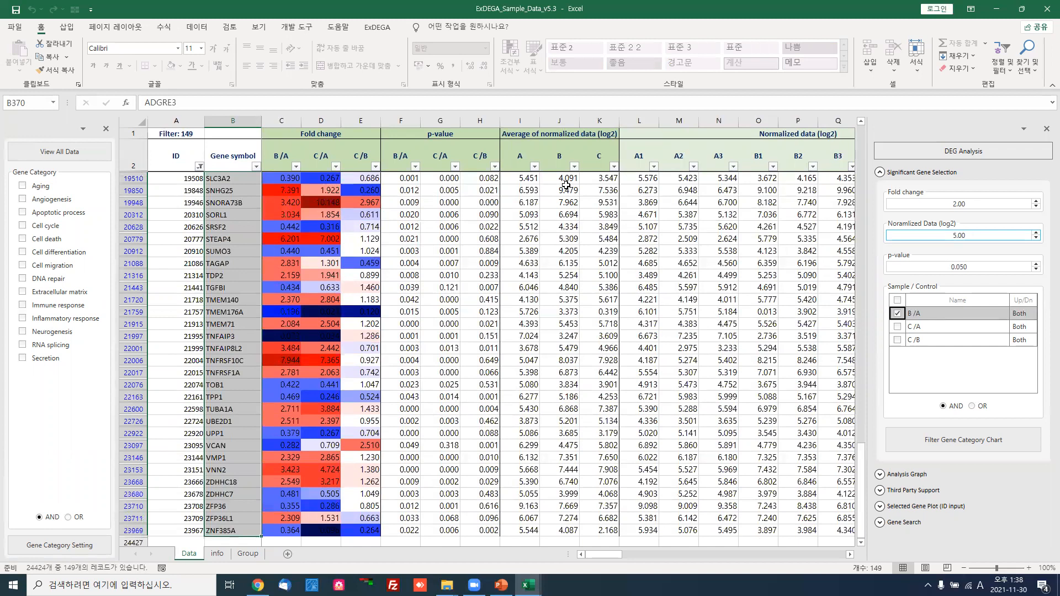
{"action": "key", "text": "ctrl+c"}
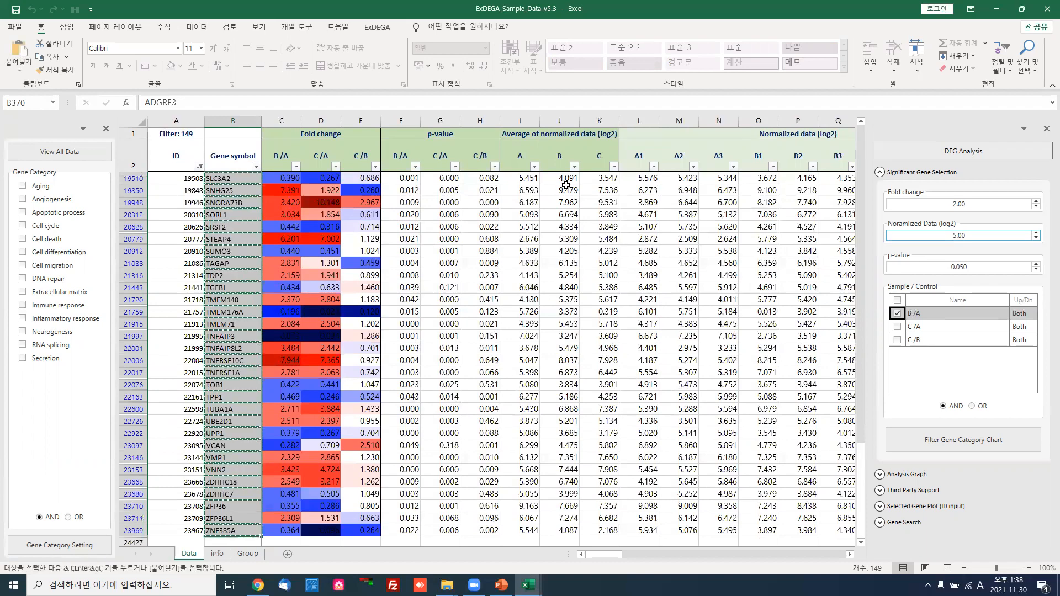
{"action": "key", "text": "alt+Tab"}
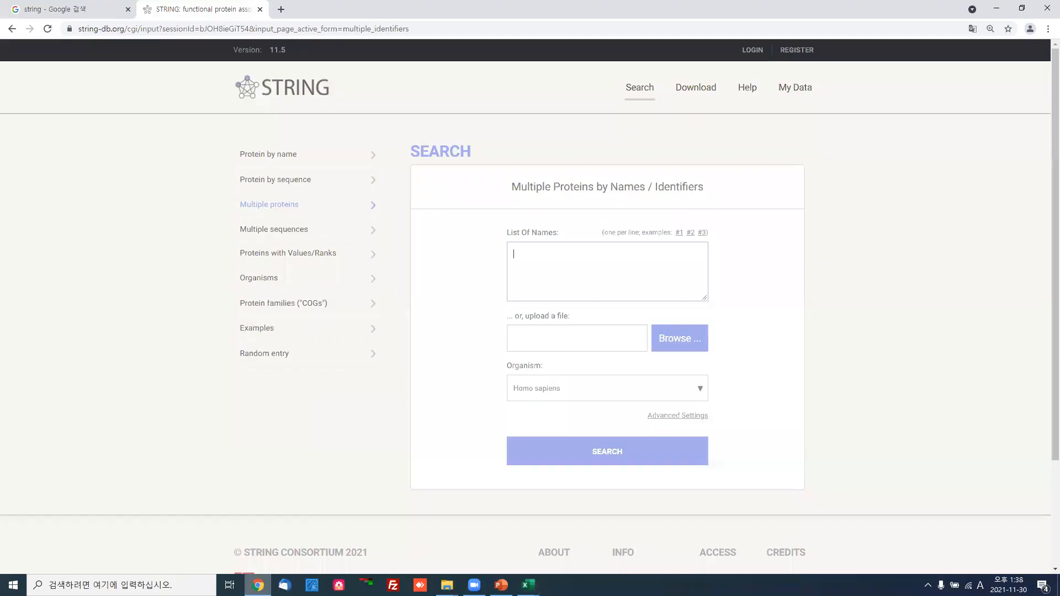
{"action": "key", "text": "ctrl+v"}
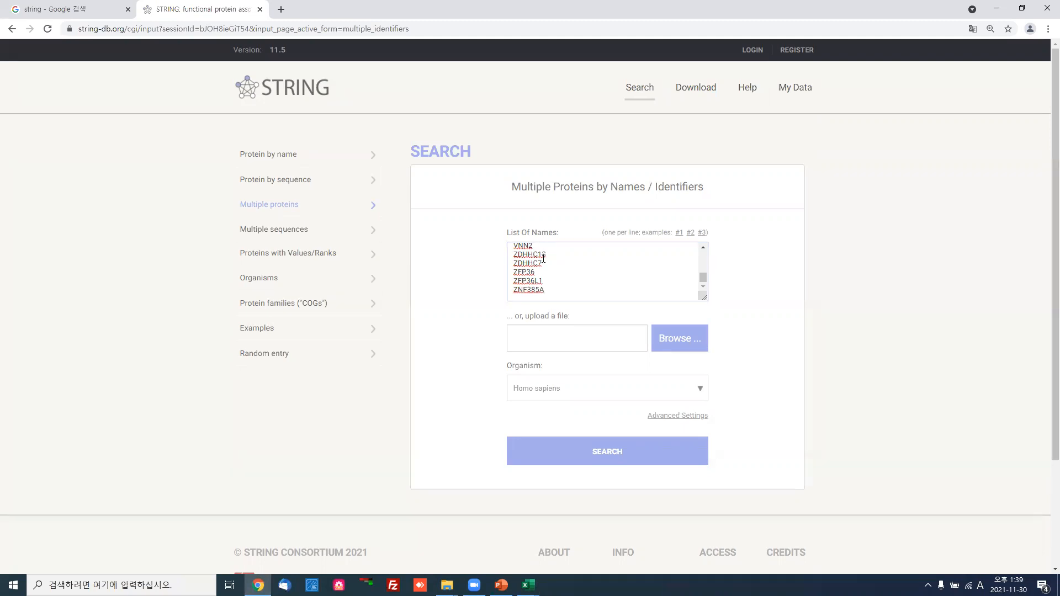
Set the organism to Homo sapiens, run the multiple-protein search and continue with the matched proteins to generate their network
{"action": "left_click", "coordinate": [550, 383]}
{"action": "type", "text": "Homo sa"}
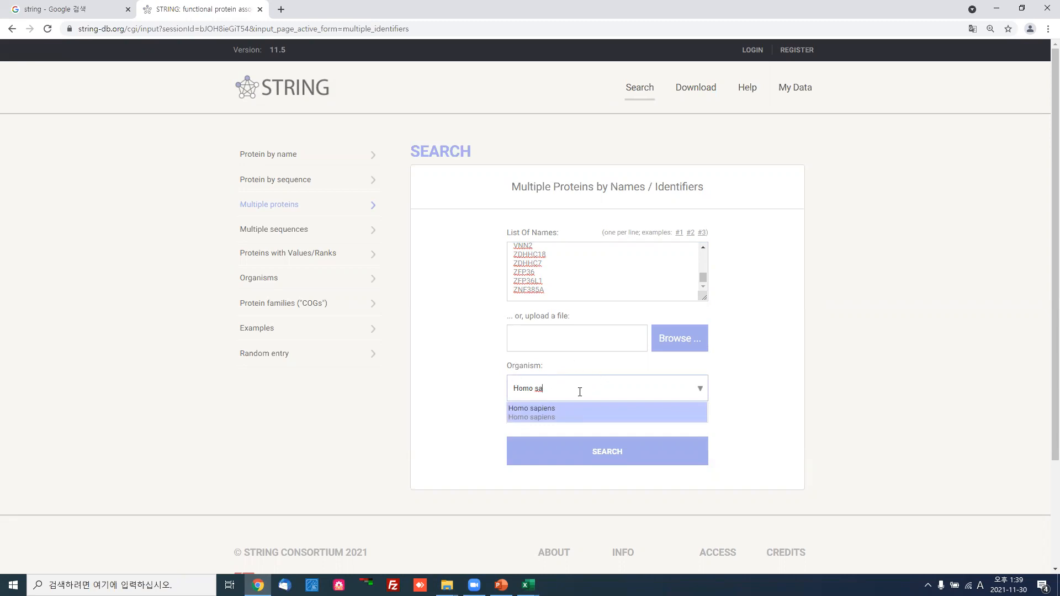
{"action": "left_click", "coordinate": [558, 415]}
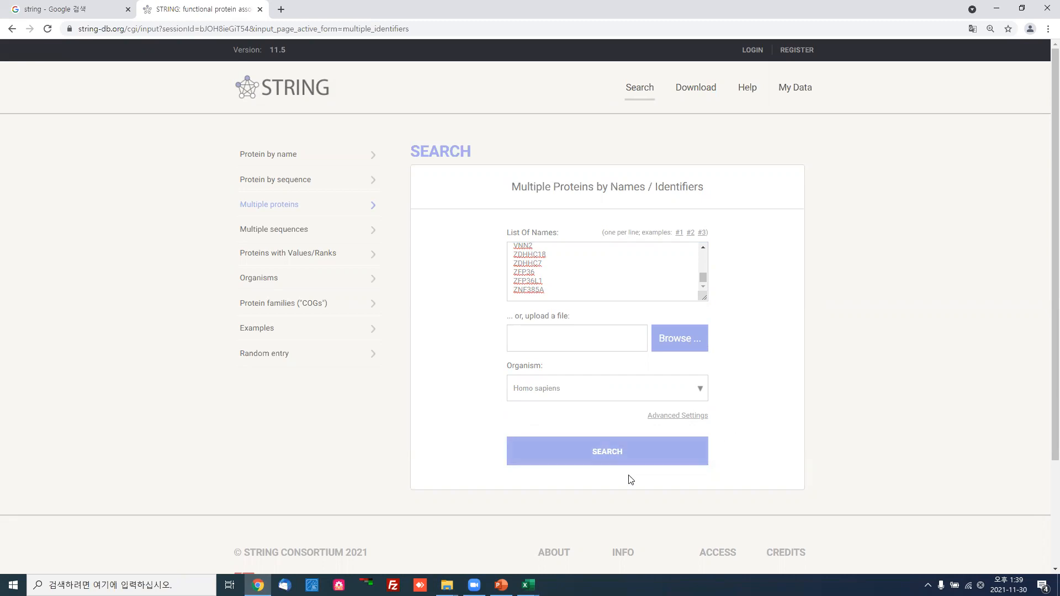
{"action": "left_click", "coordinate": [593, 456]}
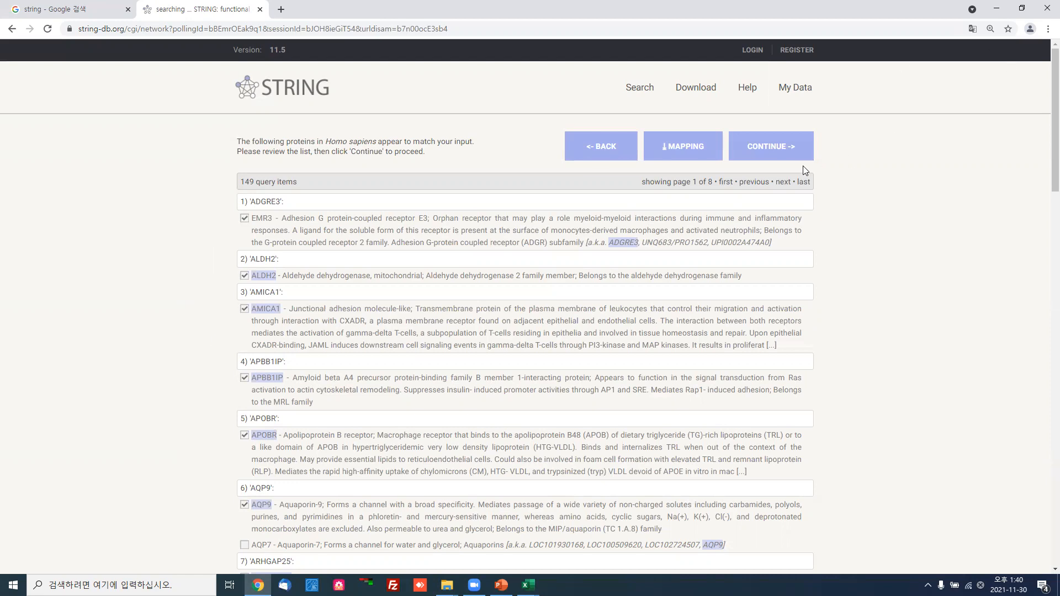
{"action": "left_click", "coordinate": [774, 150]}
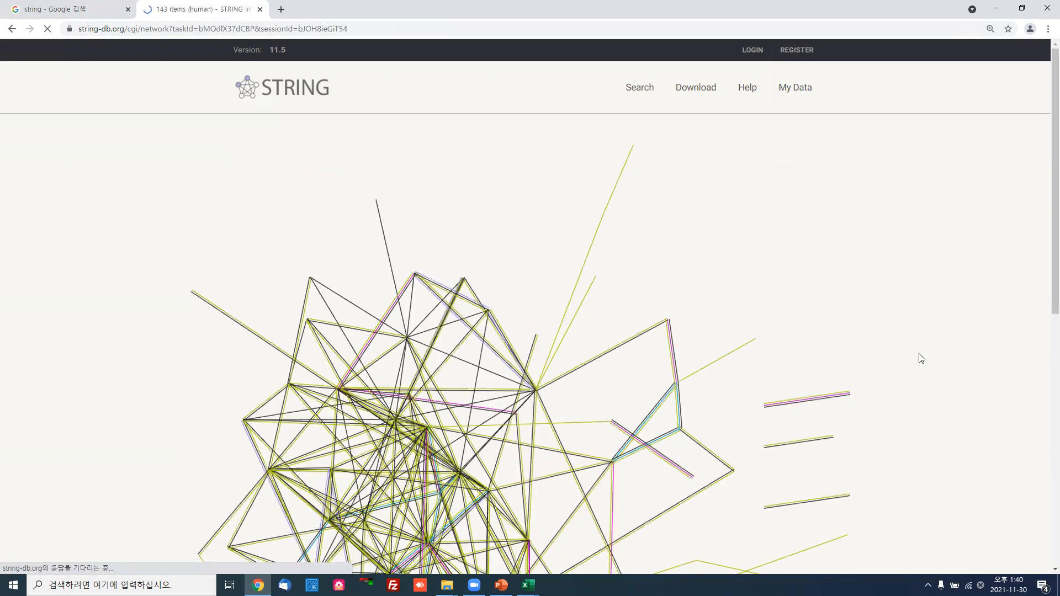
Examine the multi-protein interaction network from its upper nodes down to the legend and the list of input proteins
{"action": "scroll", "coordinate": [927, 338], "scroll_direction": "down", "scroll_amount": 2}
{"action": "scroll", "coordinate": [930, 339], "scroll_direction": "down", "scroll_amount": 2}
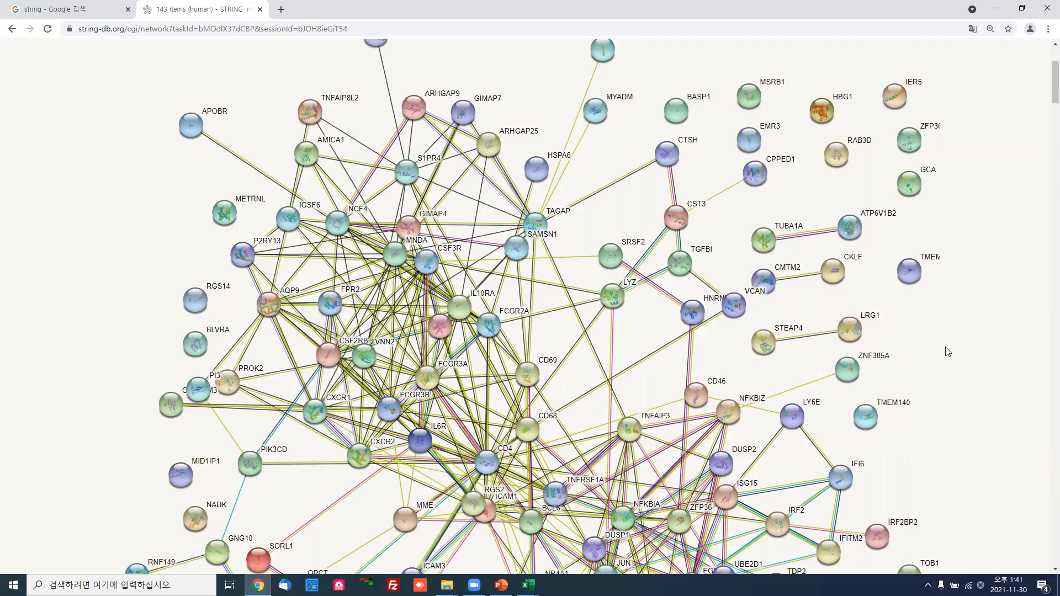
{"action": "scroll", "coordinate": [948, 352], "scroll_direction": "down", "scroll_amount": 4}
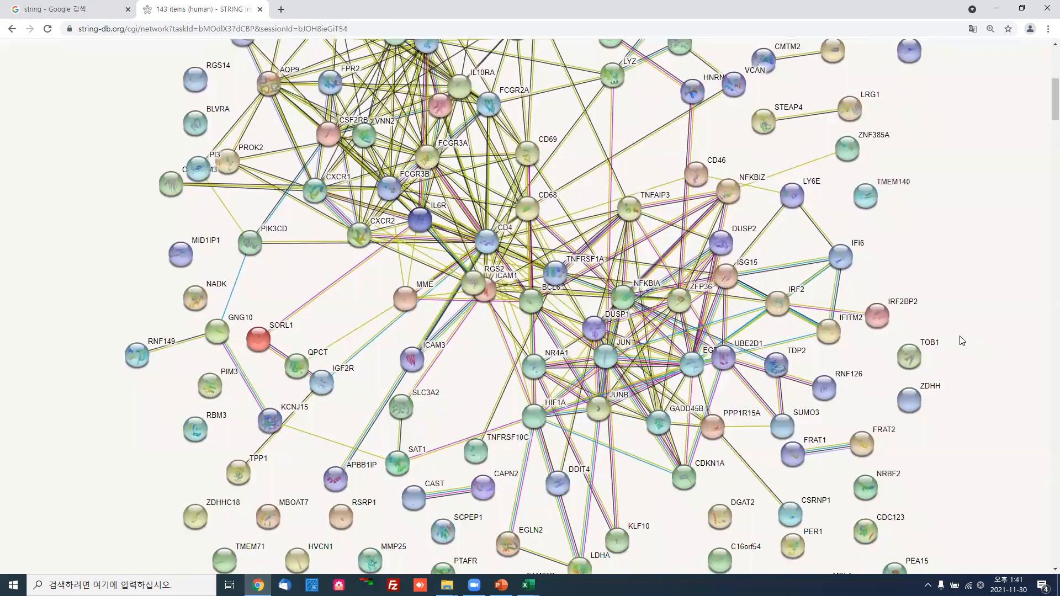
{"action": "scroll", "coordinate": [962, 340], "scroll_direction": "down", "scroll_amount": 3}
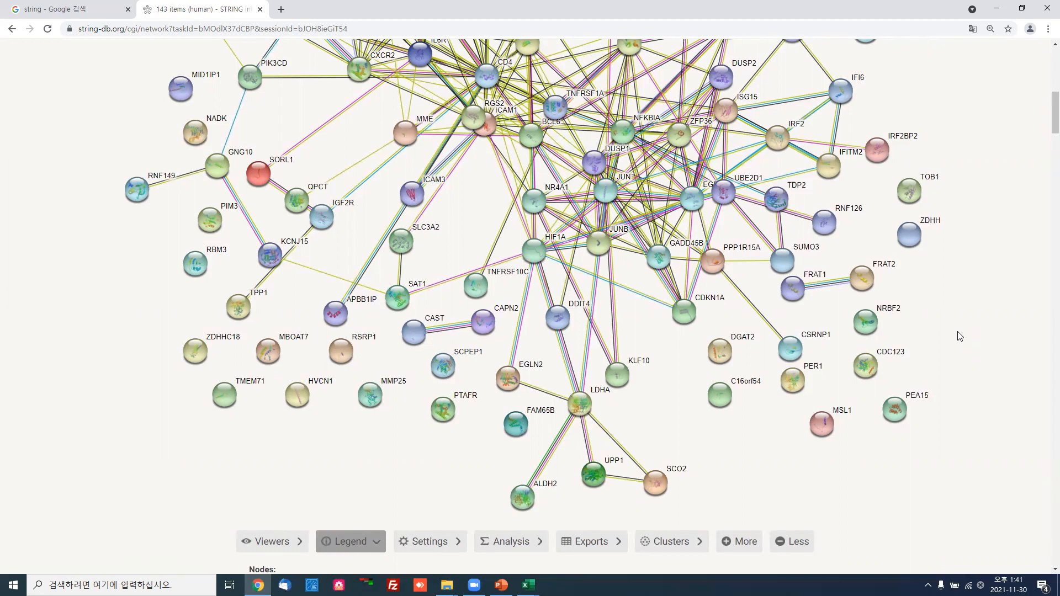
{"action": "scroll", "coordinate": [959, 337], "scroll_direction": "down", "scroll_amount": 5}
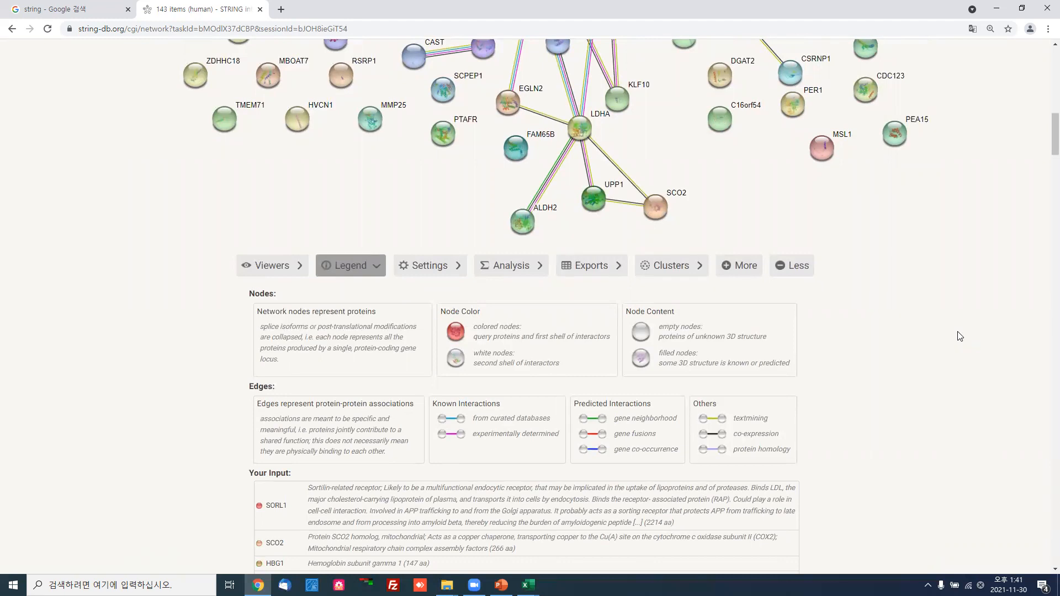
{"action": "scroll", "coordinate": [959, 337], "scroll_direction": "down", "scroll_amount": 1}
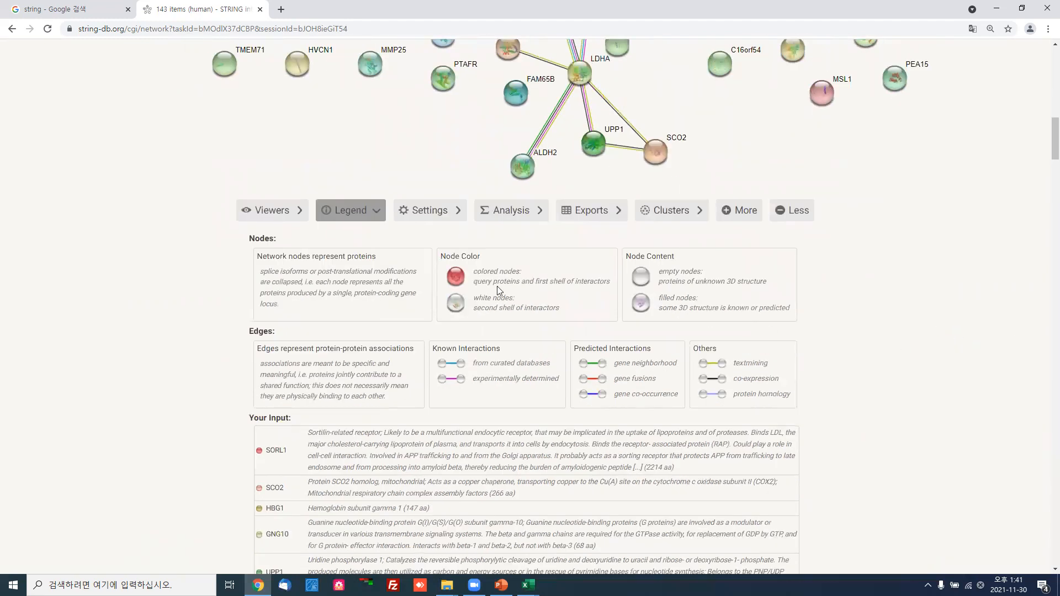
Set the meaning of network edges to confidence, so line thickness shows data support, and update the network
{"action": "left_click", "coordinate": [423, 214]}
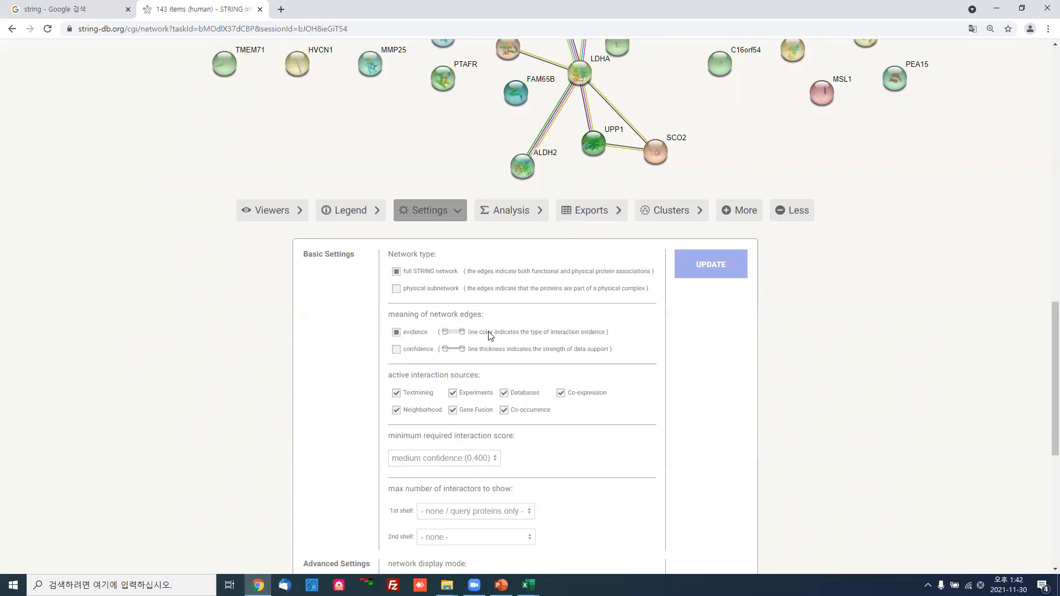
{"action": "left_click", "coordinate": [396, 349]}
{"action": "left_click", "coordinate": [710, 265]}
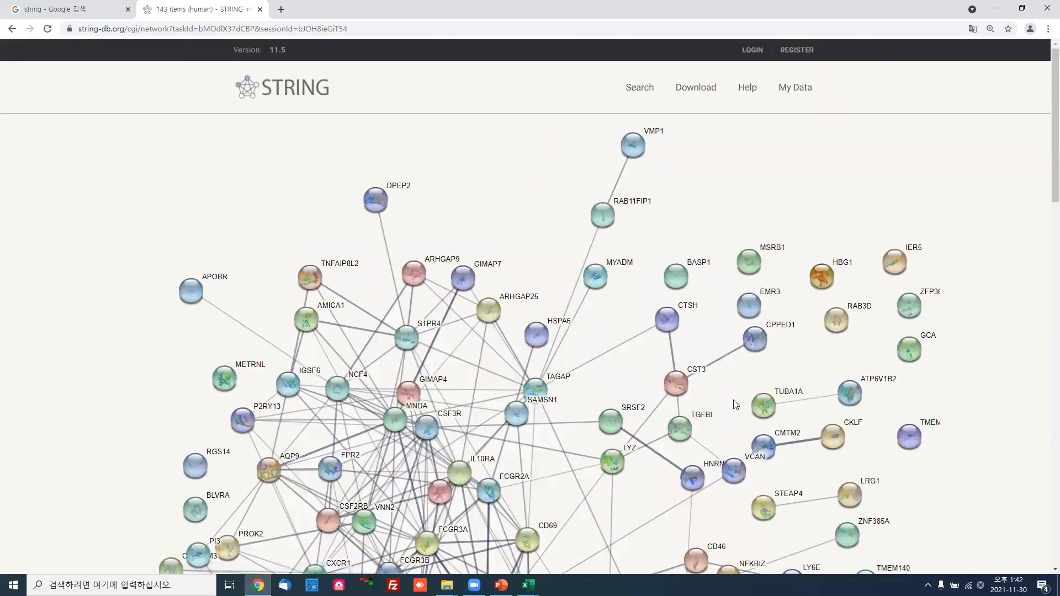
Inspect the confidence-based network and shift the BLVRA and PROK2 nodes slightly to separate them from their neighbours
{"action": "scroll", "coordinate": [735, 405], "scroll_direction": "down", "scroll_amount": 4}
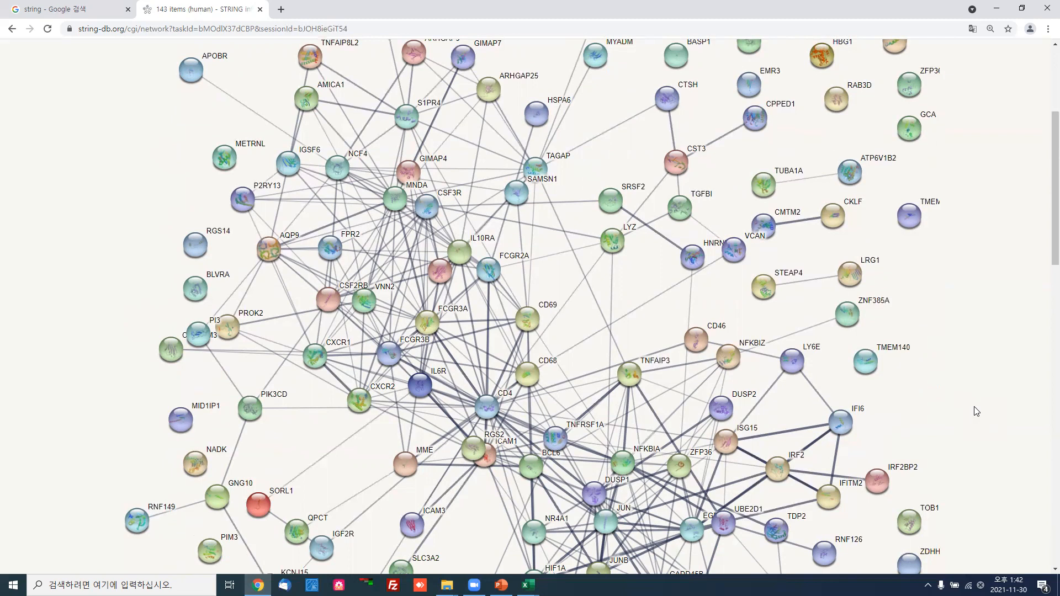
{"action": "scroll", "coordinate": [974, 410], "scroll_direction": "down", "scroll_amount": 1}
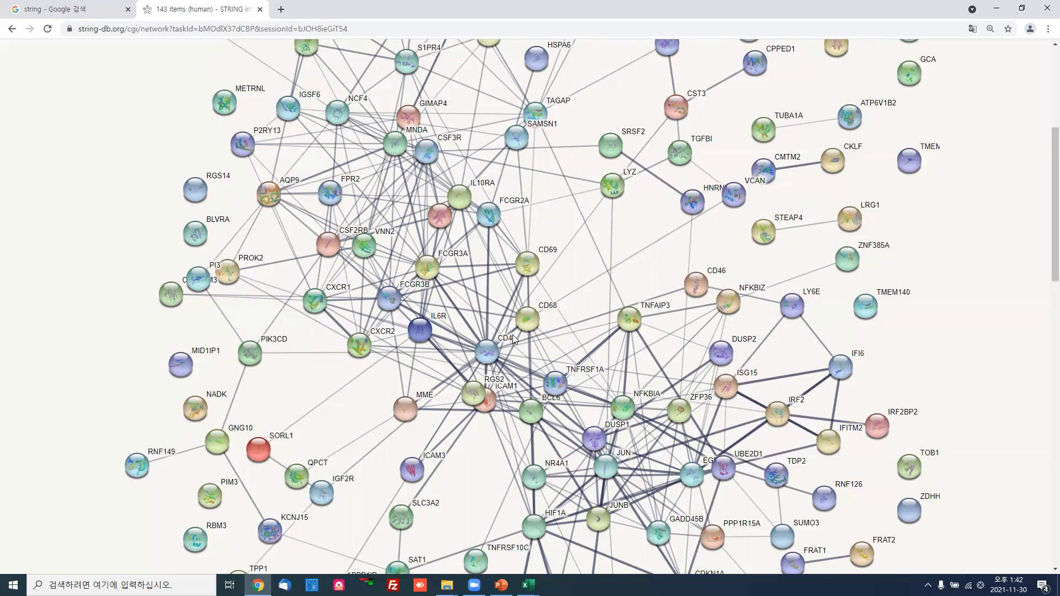
{"action": "mouse_move", "coordinate": [195, 239]}
{"action": "left_mouse_down"}
{"action": "mouse_move", "coordinate": [224, 221]}
{"action": "mouse_move", "coordinate": [164, 242]}
{"action": "mouse_move", "coordinate": [190, 234]}
{"action": "left_mouse_up"}
{"action": "left_click_drag", "start_coordinate": [228, 270], "coordinate": [258, 261]}
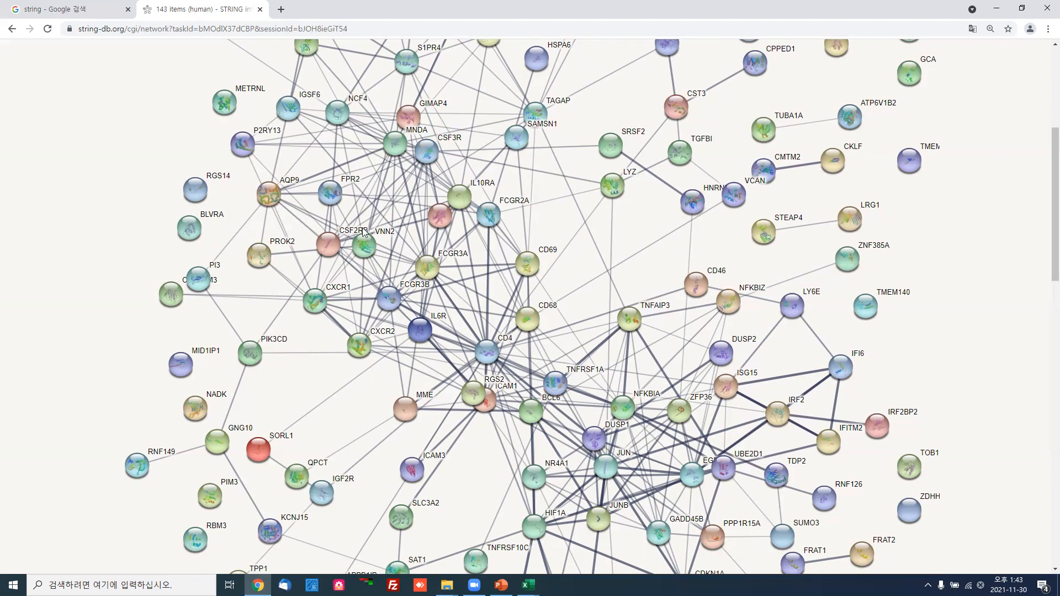
Go back to the network's basic settings and view the available levels for the minimum required interaction score
{"action": "scroll", "coordinate": [351, 386], "scroll_direction": "down", "scroll_amount": 9}
{"action": "scroll", "coordinate": [203, 402], "scroll_direction": "down", "scroll_amount": 2}
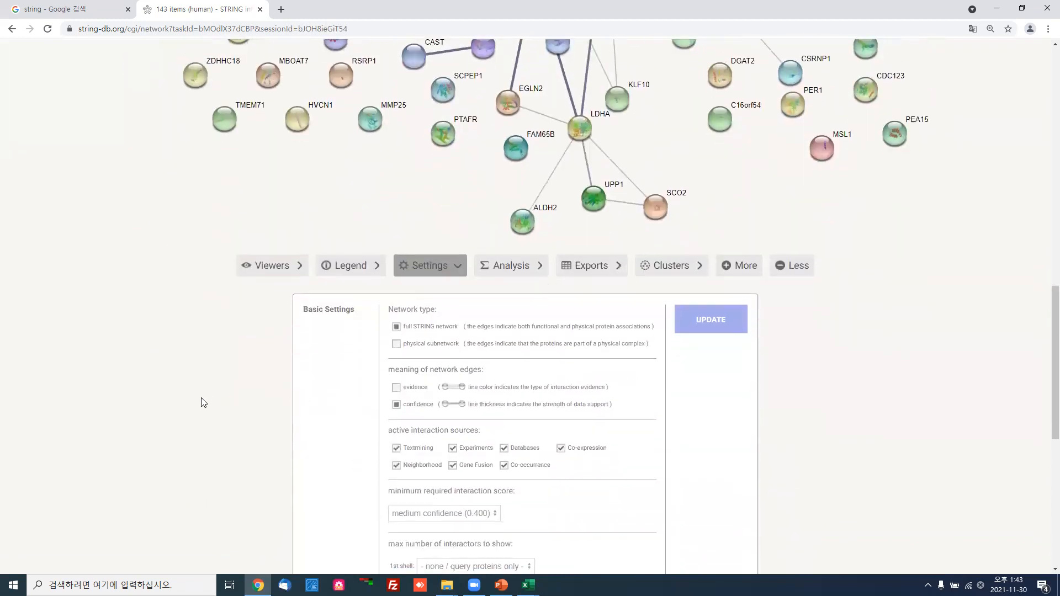
{"action": "scroll", "coordinate": [204, 403], "scroll_direction": "down", "scroll_amount": 1}
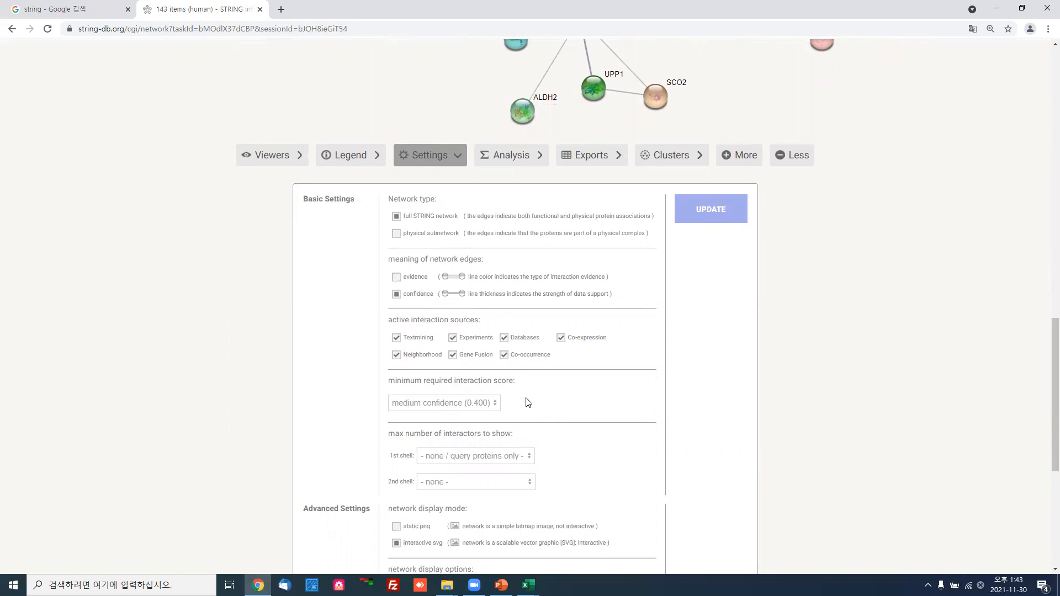
{"action": "left_click", "coordinate": [497, 407]}
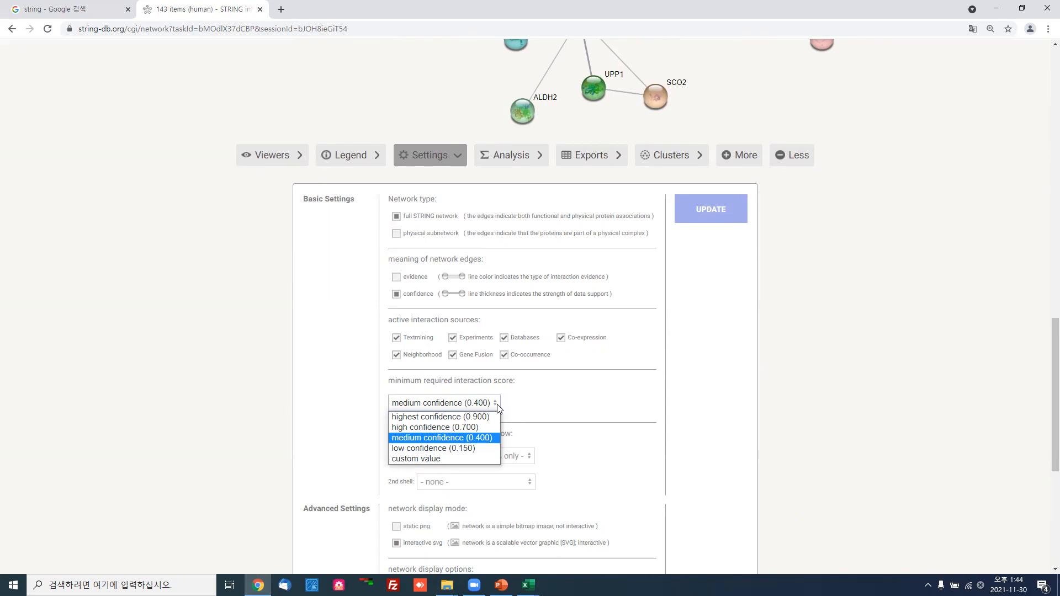
Open the network analysis and examine the functional enrichment tables, from Gene Ontology and pathways down to the downloadable enrichment files
{"action": "left_click", "coordinate": [519, 160]}
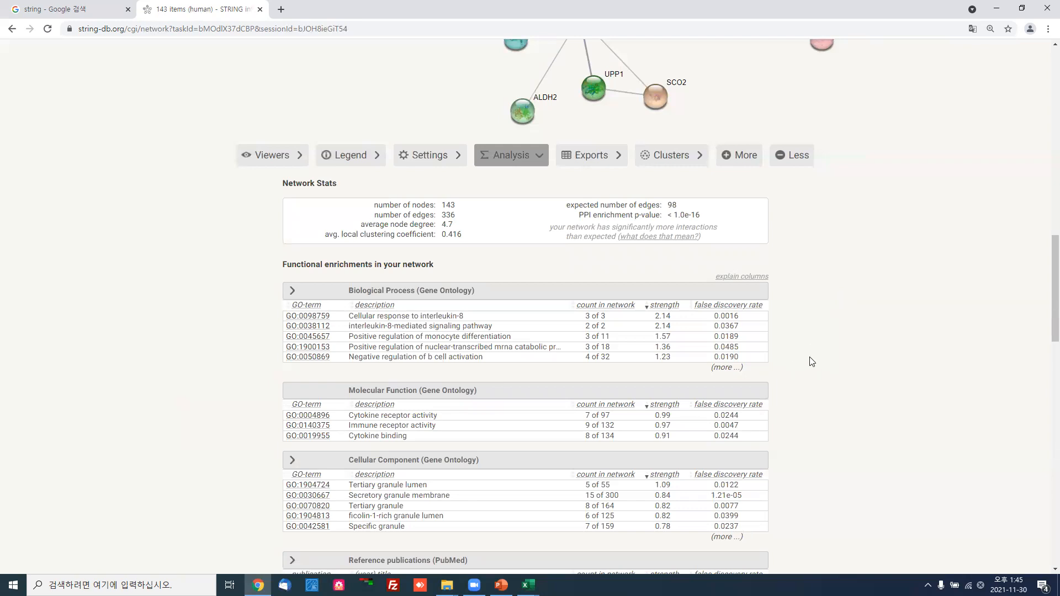
{"action": "scroll", "coordinate": [810, 361], "scroll_direction": "down", "scroll_amount": 2}
{"action": "scroll", "coordinate": [810, 362], "scroll_direction": "down", "scroll_amount": 2}
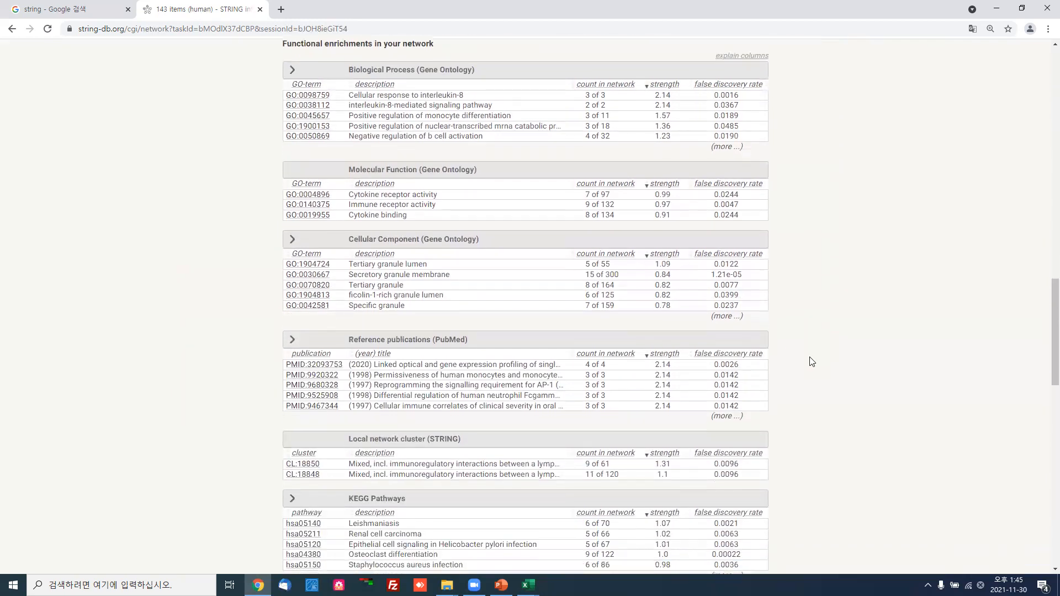
{"action": "scroll", "coordinate": [811, 360], "scroll_direction": "down", "scroll_amount": 1}
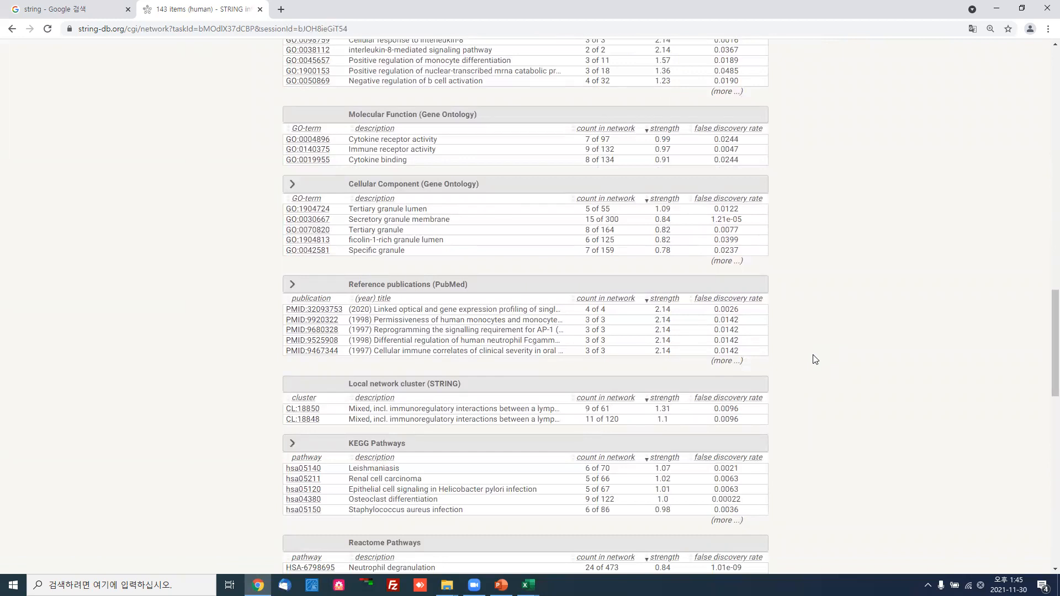
{"action": "scroll", "coordinate": [825, 352], "scroll_direction": "down", "scroll_amount": 6}
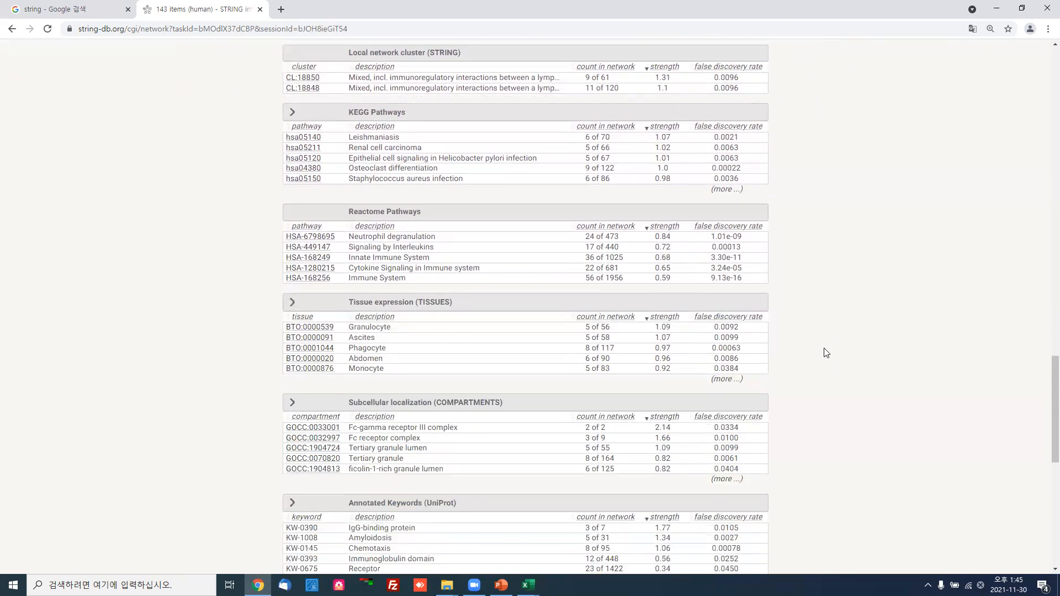
{"action": "scroll", "coordinate": [826, 352], "scroll_direction": "up", "scroll_amount": 7}
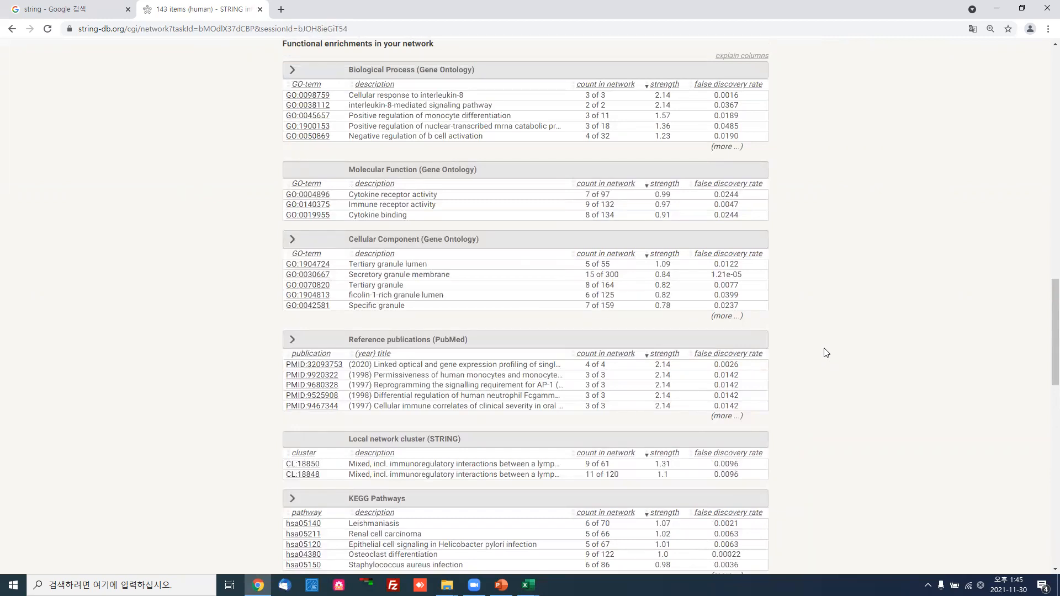
{"action": "scroll", "coordinate": [826, 352], "scroll_direction": "down", "scroll_amount": 3}
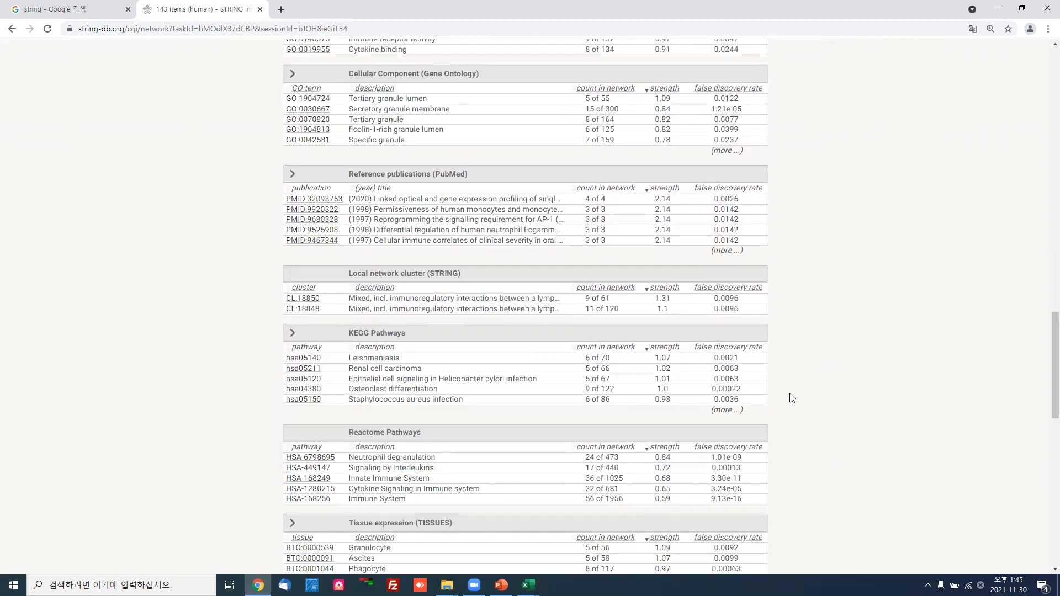
{"action": "scroll", "coordinate": [795, 392], "scroll_direction": "down", "scroll_amount": 14}
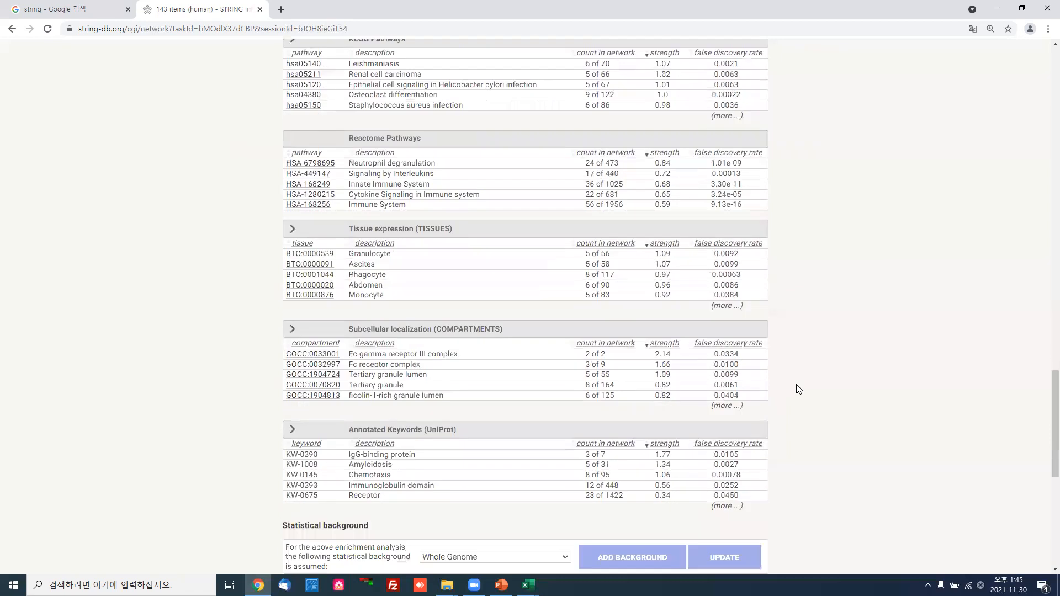
{"action": "scroll", "coordinate": [798, 389], "scroll_direction": "down", "scroll_amount": 1}
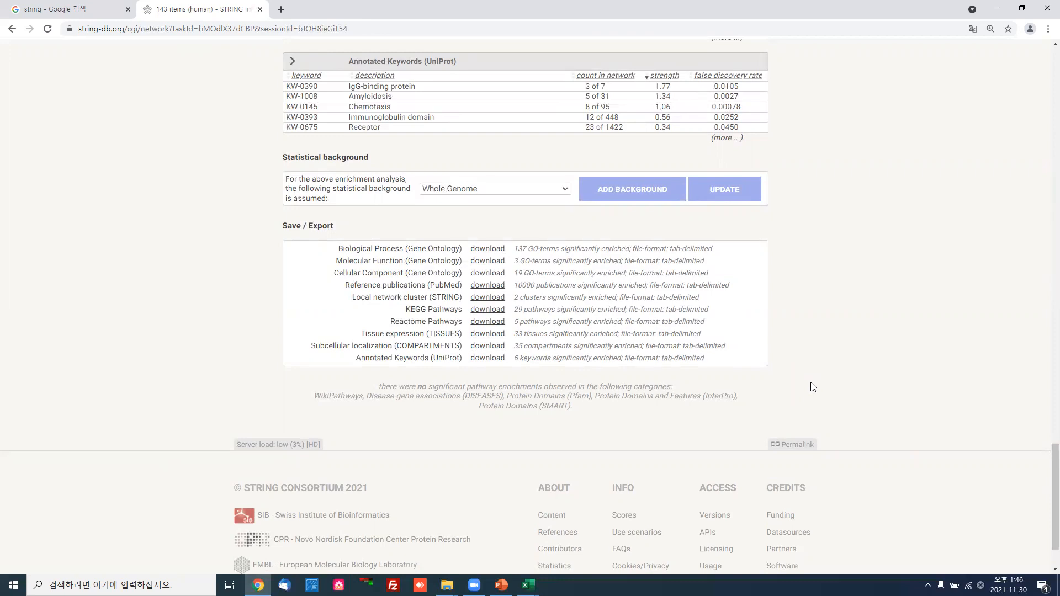
Show the export options for the current network and review the download formats and the table of interactions
{"action": "scroll", "coordinate": [812, 386], "scroll_direction": "up", "scroll_amount": 20}
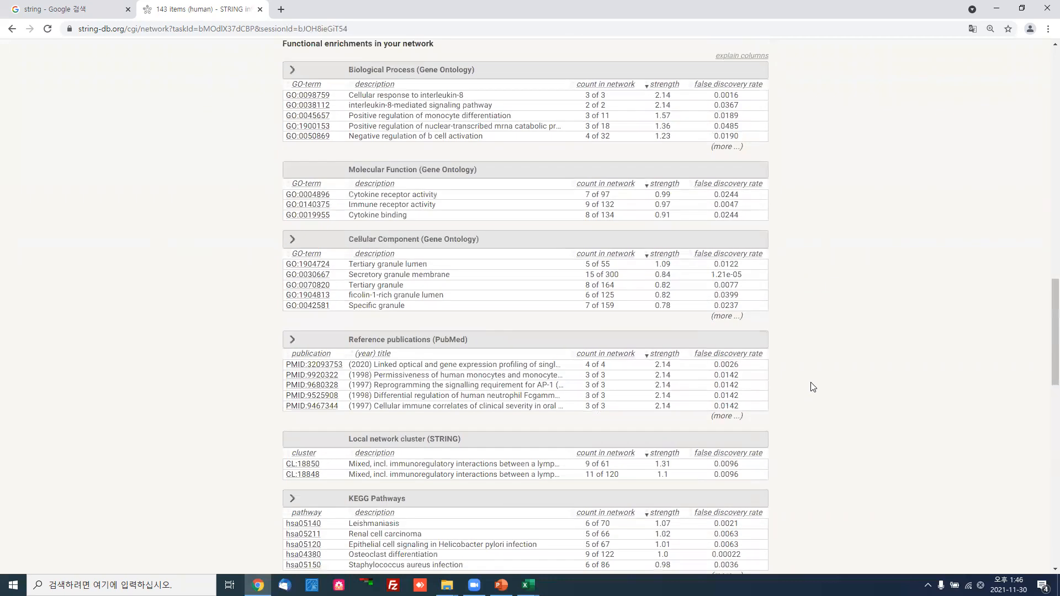
{"action": "scroll", "coordinate": [812, 386], "scroll_direction": "up", "scroll_amount": 1}
{"action": "left_click", "coordinate": [585, 321]}
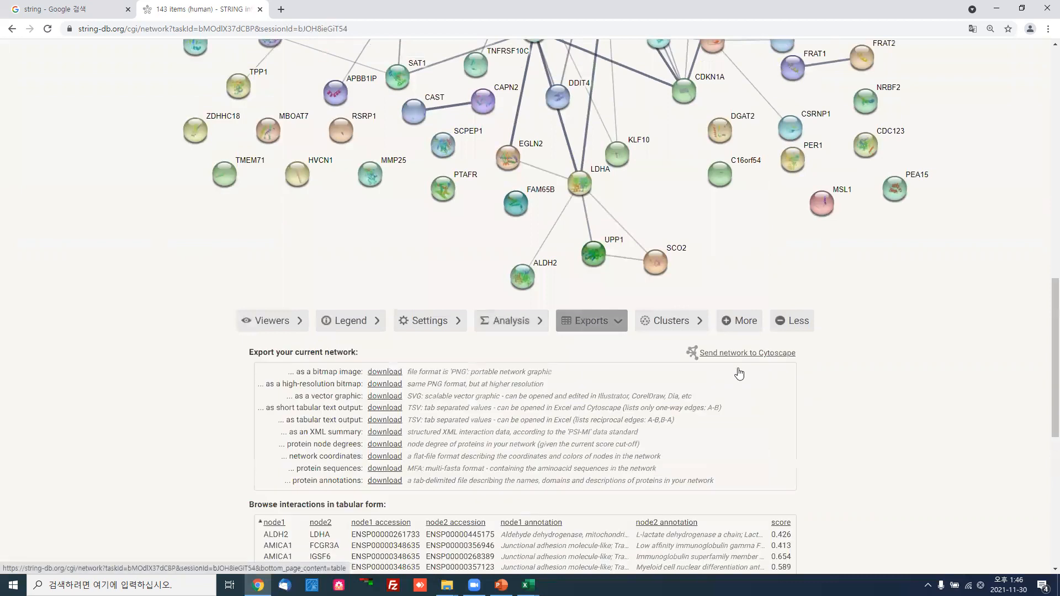
{"action": "scroll", "coordinate": [911, 416], "scroll_direction": "down", "scroll_amount": 1}
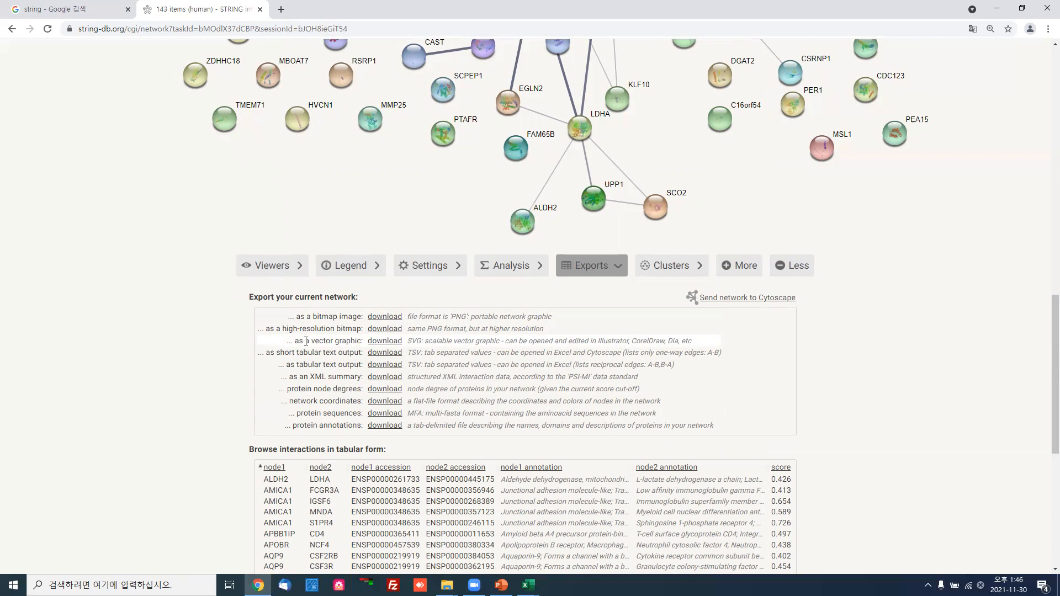
{"action": "scroll", "coordinate": [270, 367], "scroll_direction": "down", "scroll_amount": 1}
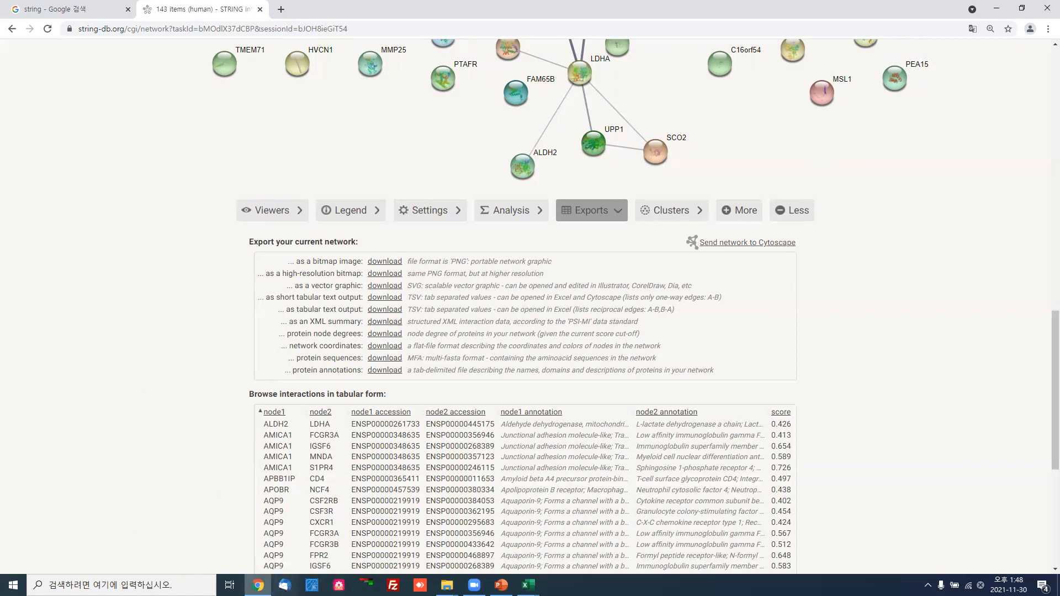
Close the STRING network page and search Google for "cytoscape"
{"action": "left_click", "coordinate": [528, 585]}
{"action": "left_click", "coordinate": [258, 585]}
{"action": "left_click", "coordinate": [260, 9]}
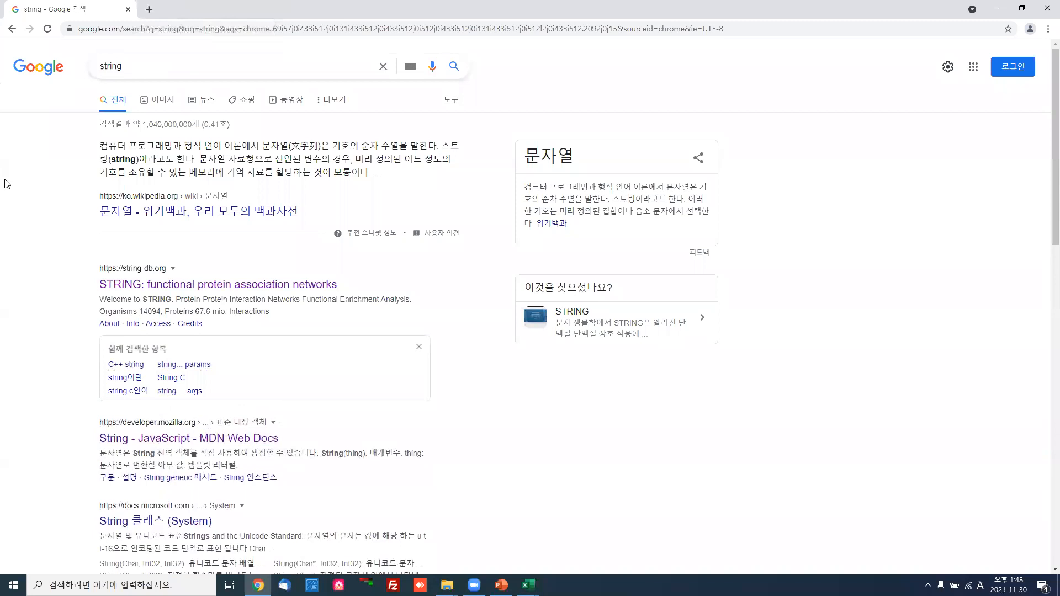
{"action": "left_click", "coordinate": [193, 66]}
{"action": "type", "text": "cy"}
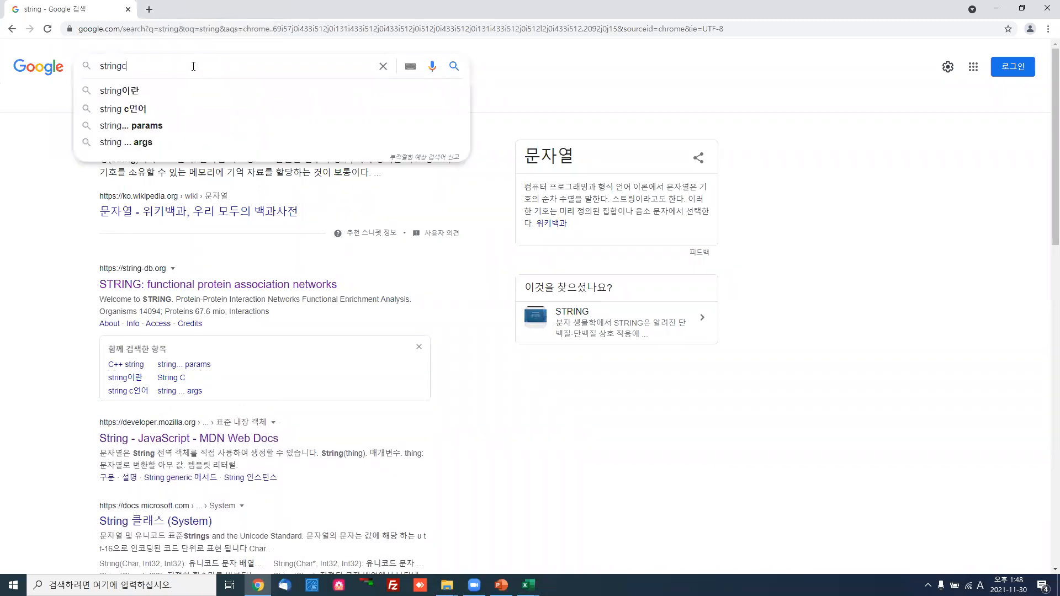
{"action": "key", "text": "BackSpace"}
{"action": "key", "text": "BackSpace"}
{"action": "key", "text": "BackSpace"}
{"action": "key", "text": "BackSpace"}
{"action": "key", "text": "BackSpace"}
{"action": "key", "text": "BackSpace"}
{"action": "key", "text": "BackSpace"}
{"action": "key", "text": "BackSpace"}
{"action": "type", "text": "cy"}
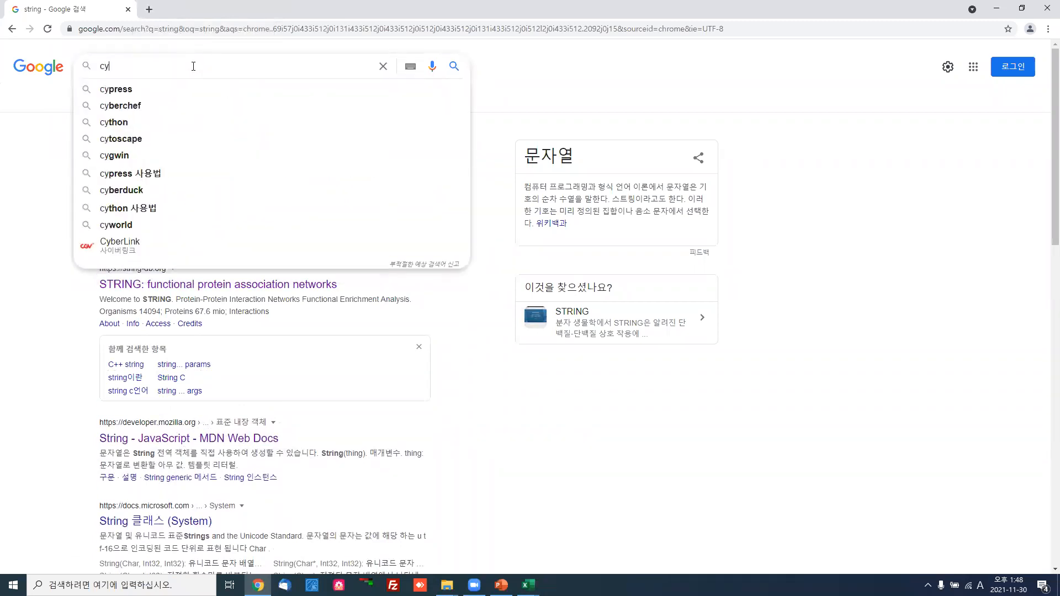
{"action": "type", "text": "toscape"}
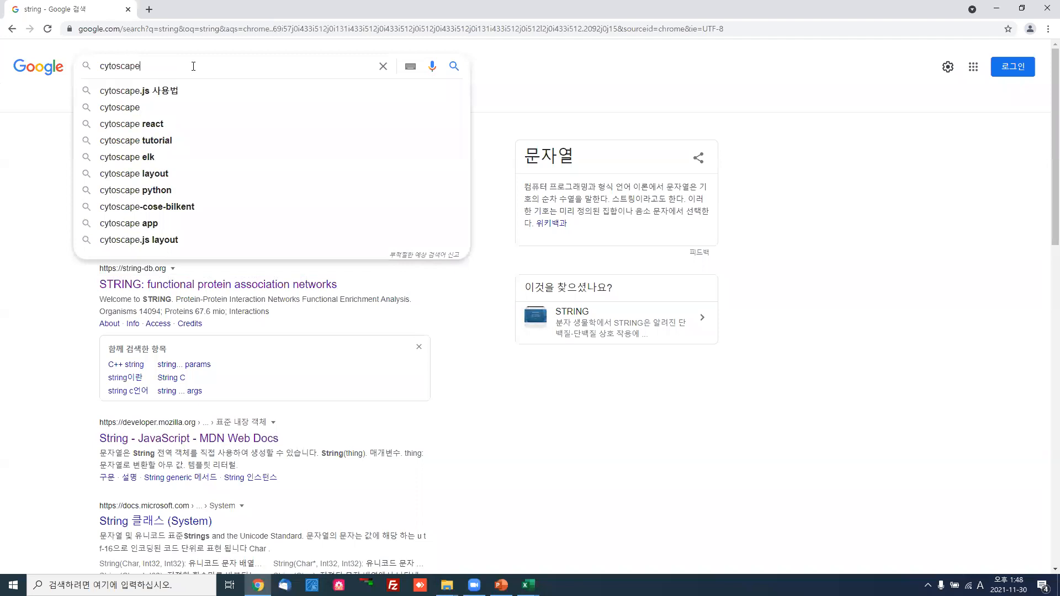
{"action": "key", "text": "Return"}
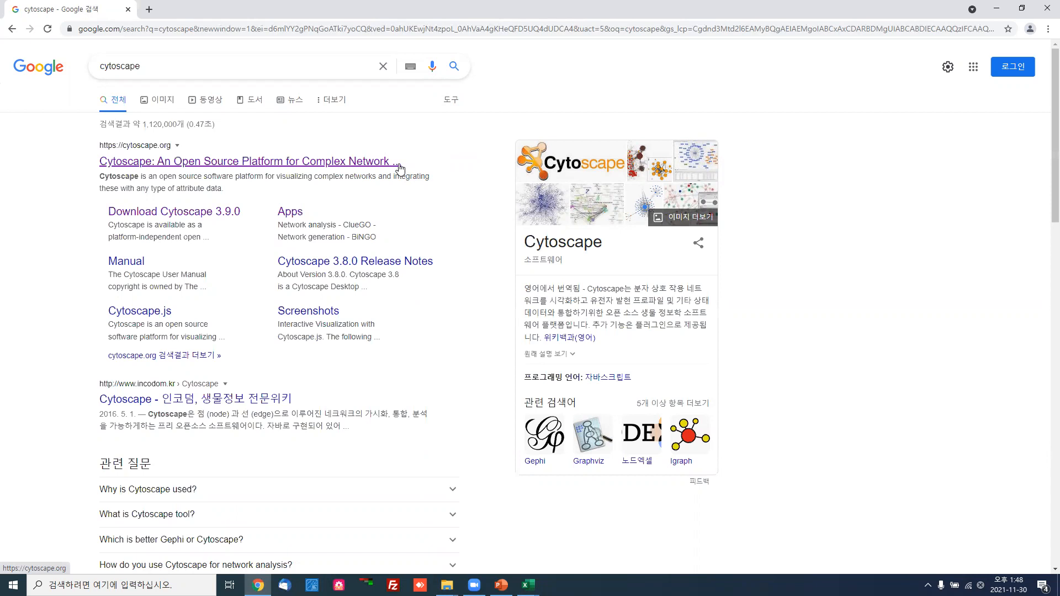
Open the Cytoscape website, go through the 3.9.0 download to the old versions page, and review the releases down to 2.1
{"action": "left_click", "coordinate": [333, 167]}
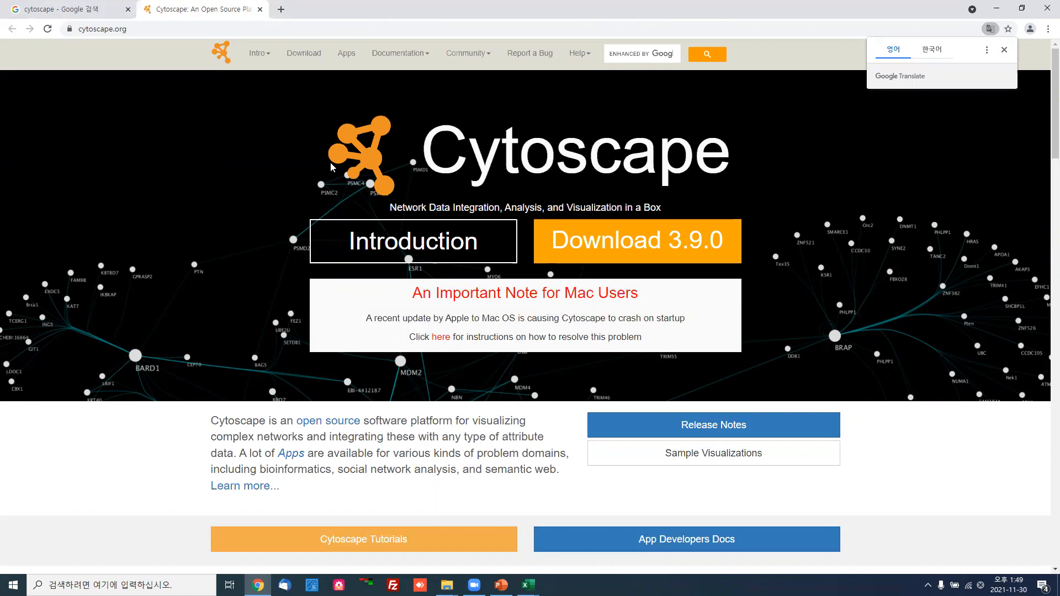
{"action": "left_click", "coordinate": [610, 243]}
{"action": "left_click", "coordinate": [502, 401]}
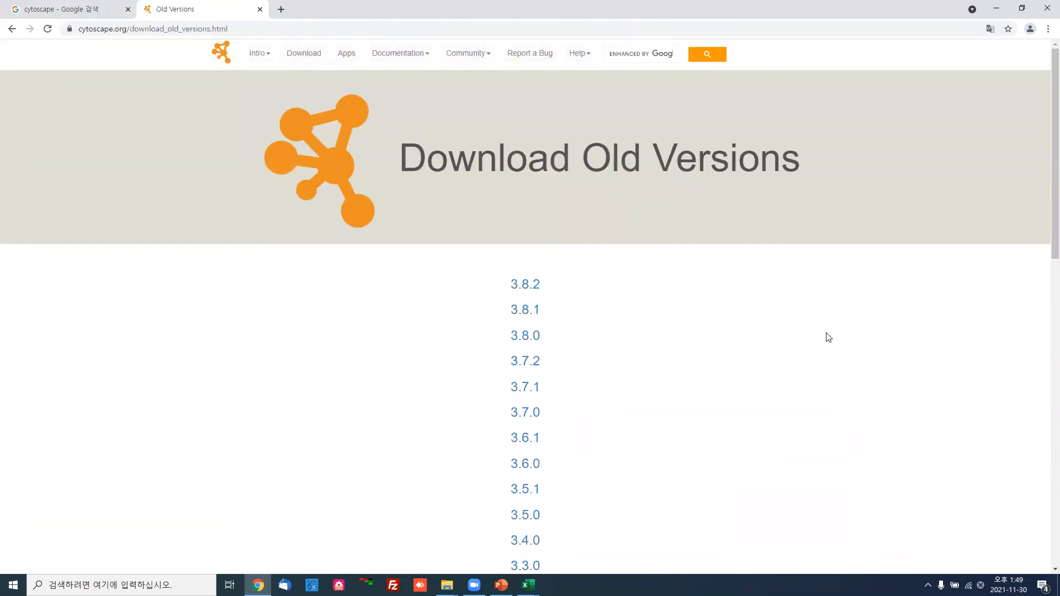
{"action": "scroll", "coordinate": [828, 337], "scroll_direction": "down", "scroll_amount": 4}
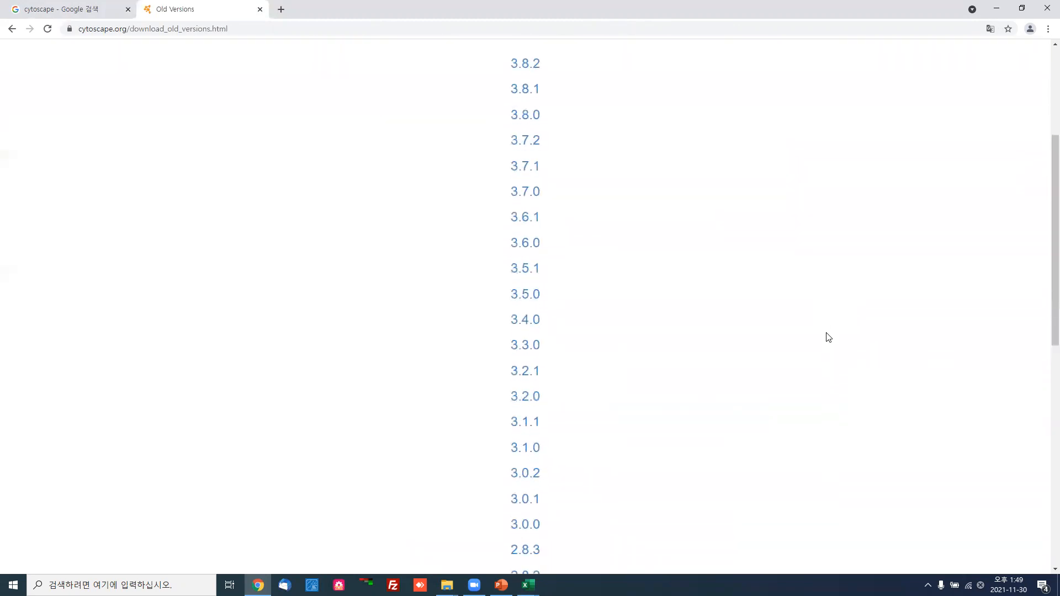
{"action": "scroll", "coordinate": [828, 337], "scroll_direction": "down", "scroll_amount": 7}
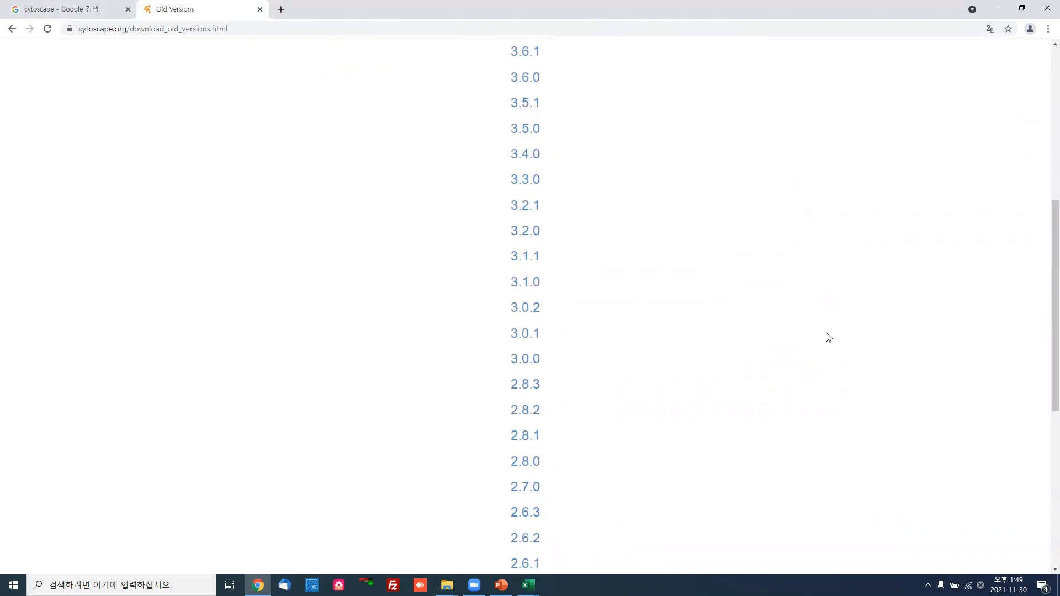
{"action": "scroll", "coordinate": [828, 336], "scroll_direction": "down", "scroll_amount": 3}
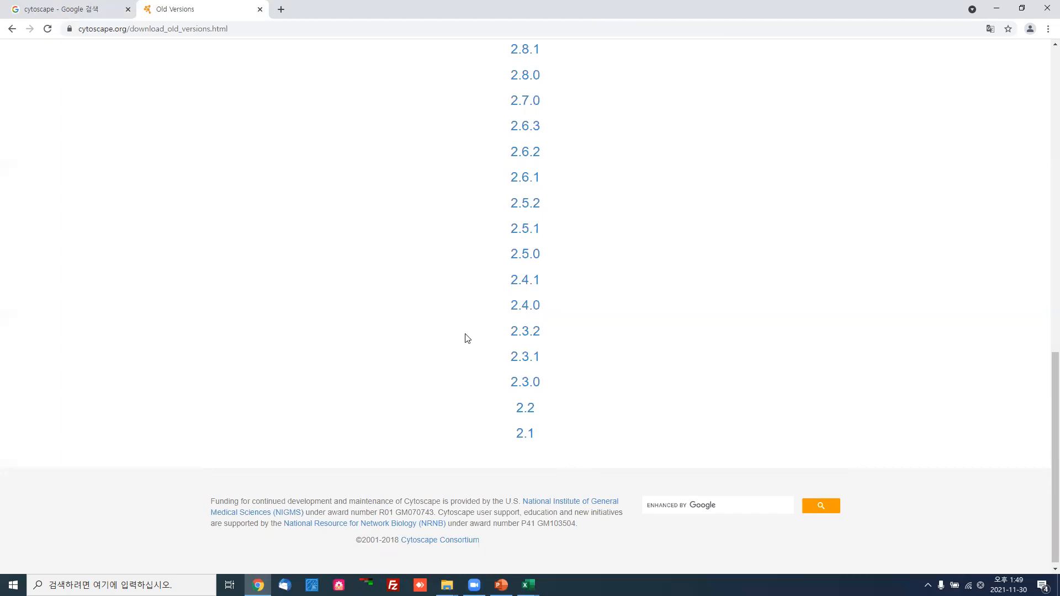
{"action": "scroll", "coordinate": [433, 376], "scroll_direction": "up", "scroll_amount": 20}
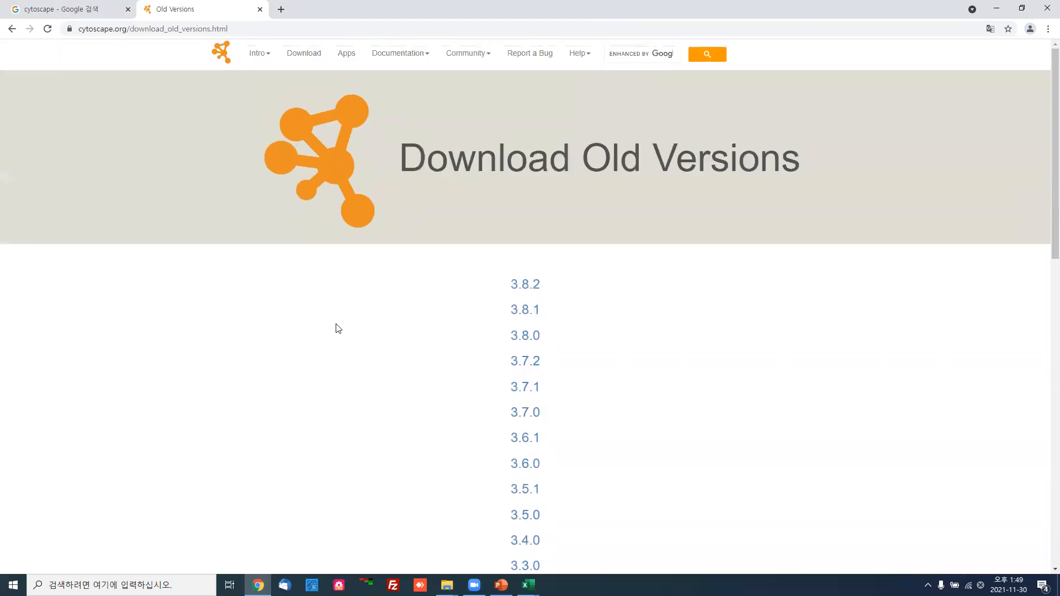
Open the Cytoscape App Store and look over its top downloaded apps, including ClueGO
{"action": "left_click", "coordinate": [346, 53]}
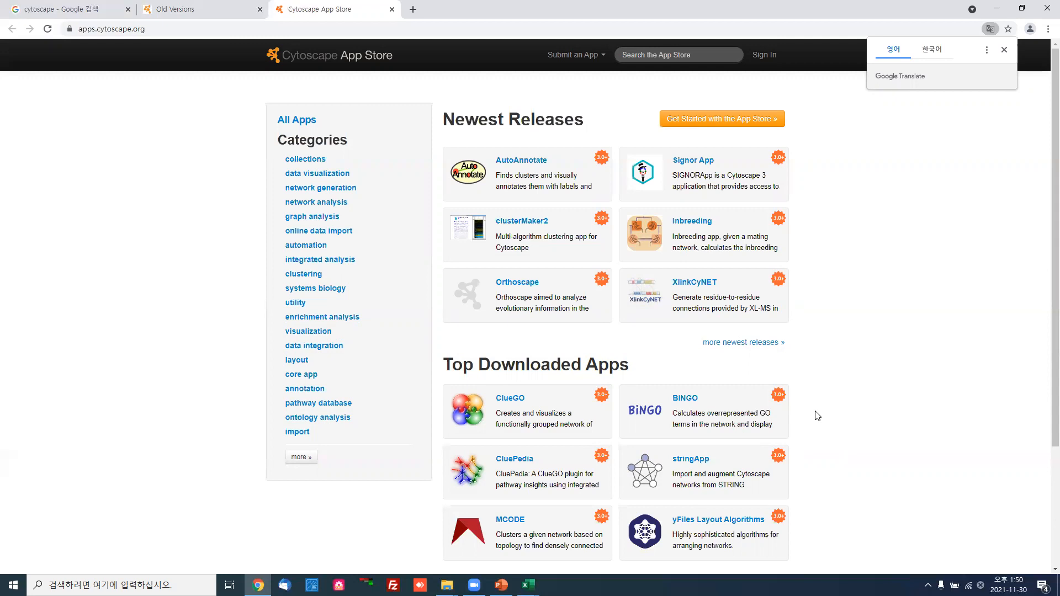
{"action": "mouse_move", "coordinate": [547, 440]}
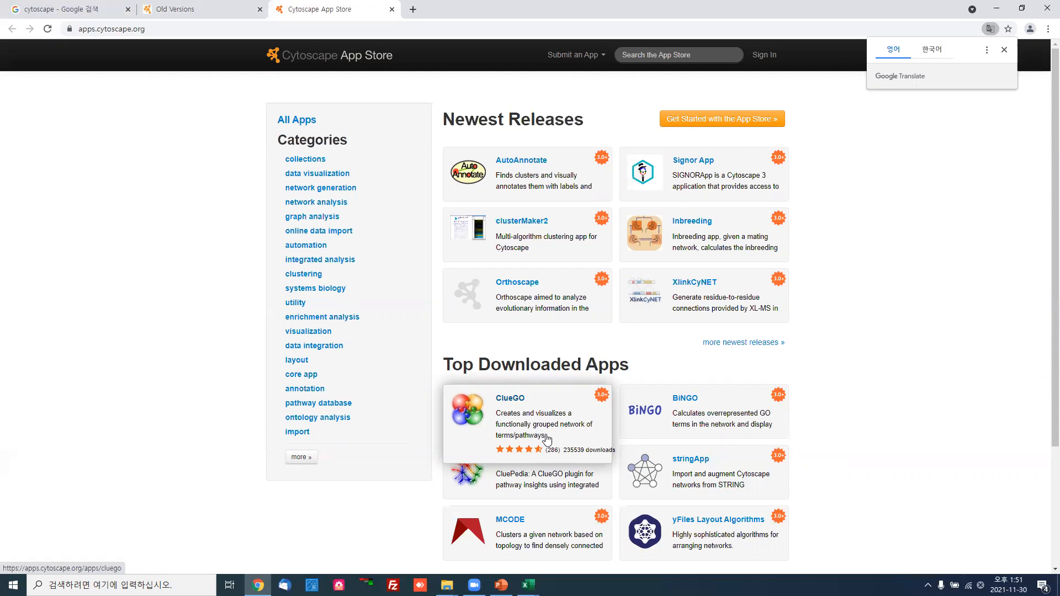
Launch the Cytoscape desktop application
{"action": "left_click", "coordinate": [83, 585]}
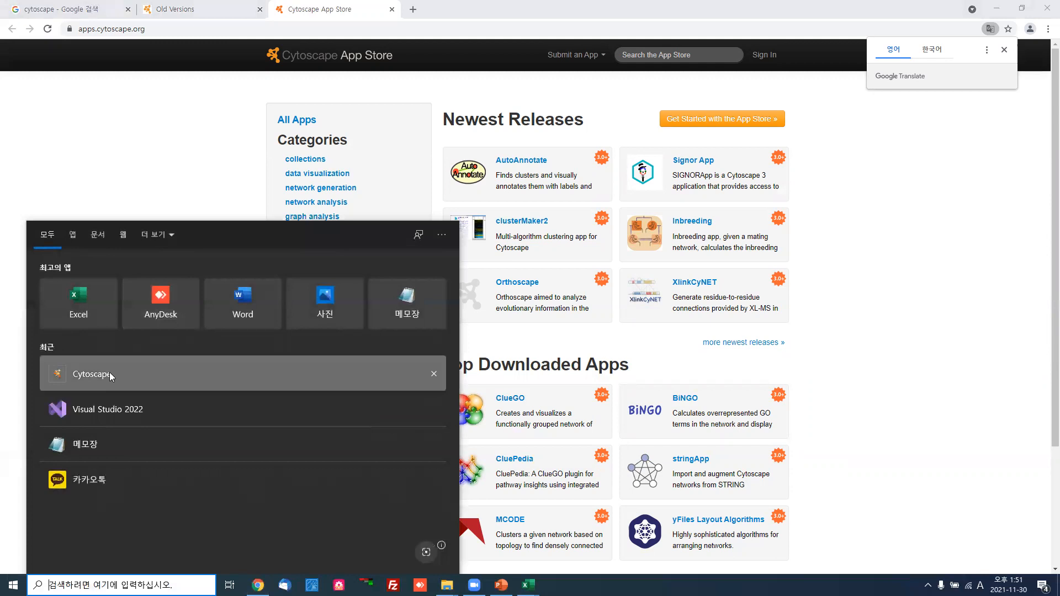
{"action": "left_click", "coordinate": [109, 372]}
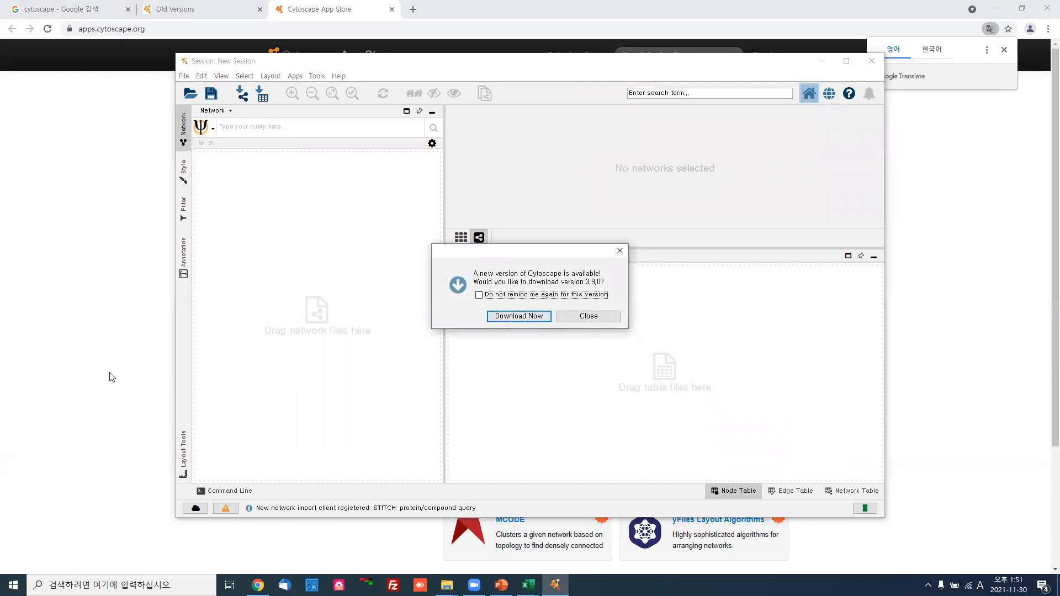
Decline the version 3.9.0 update and open the ClueGO app in the maximized window
{"action": "left_click", "coordinate": [577, 319]}
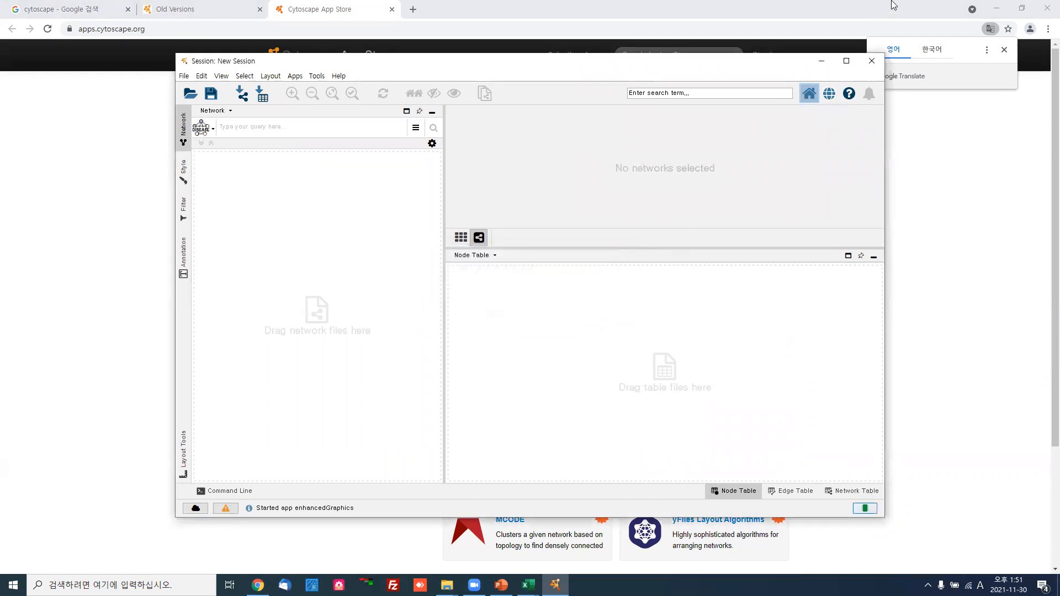
{"action": "left_click", "coordinate": [854, 67]}
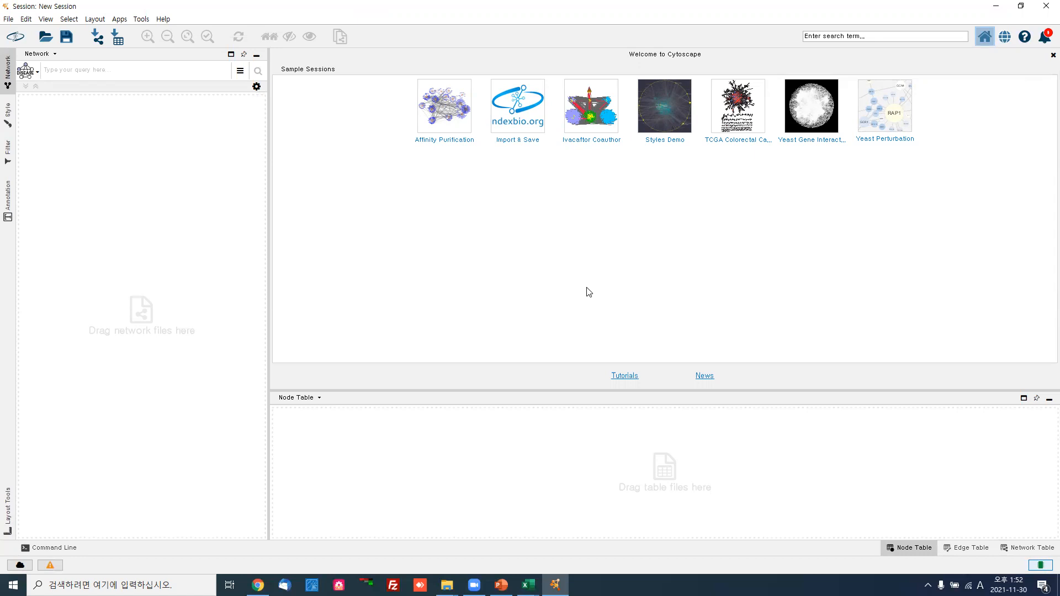
{"action": "left_click", "coordinate": [119, 21]}
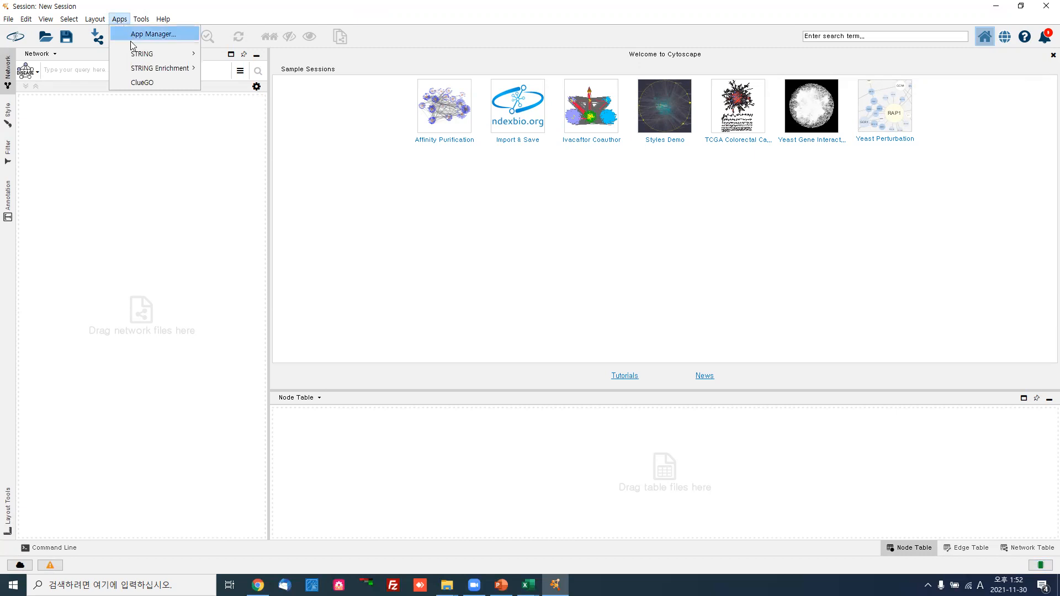
{"action": "left_click", "coordinate": [133, 82]}
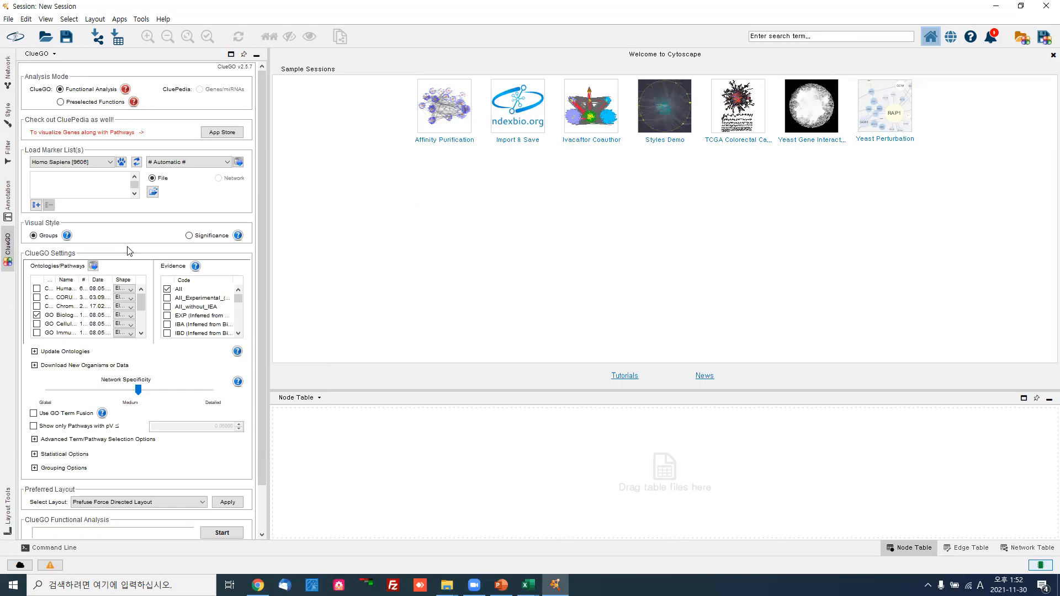
Switch to the ExDEGA_Sample_Data_v5.3 workbook in Excel and copy the filtered gene symbols from ADGRE3 down to ZNF385A
{"action": "left_click", "coordinate": [528, 584]}
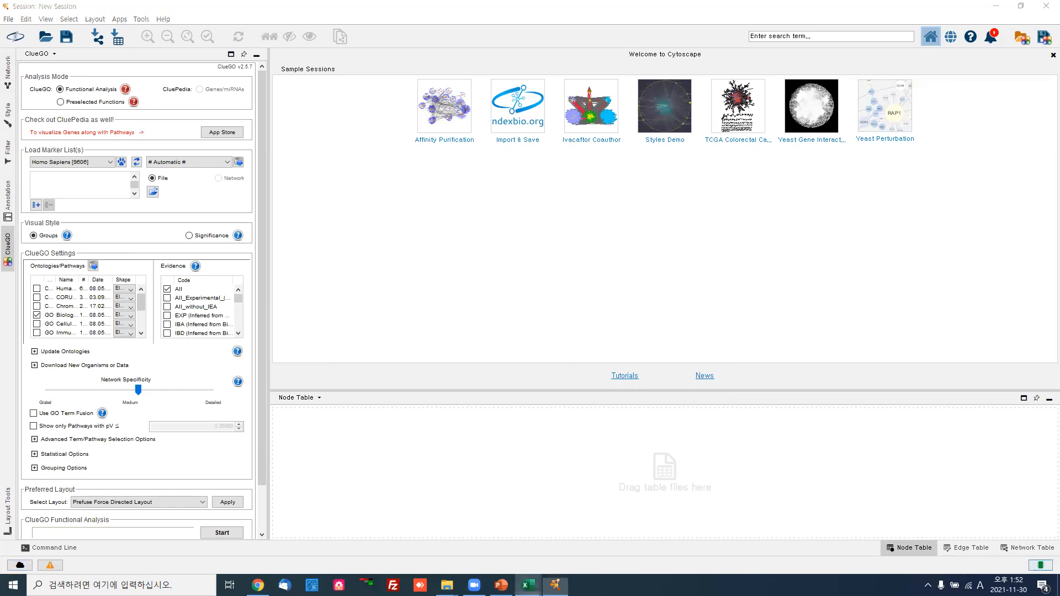
{"action": "left_click", "coordinate": [485, 557]}
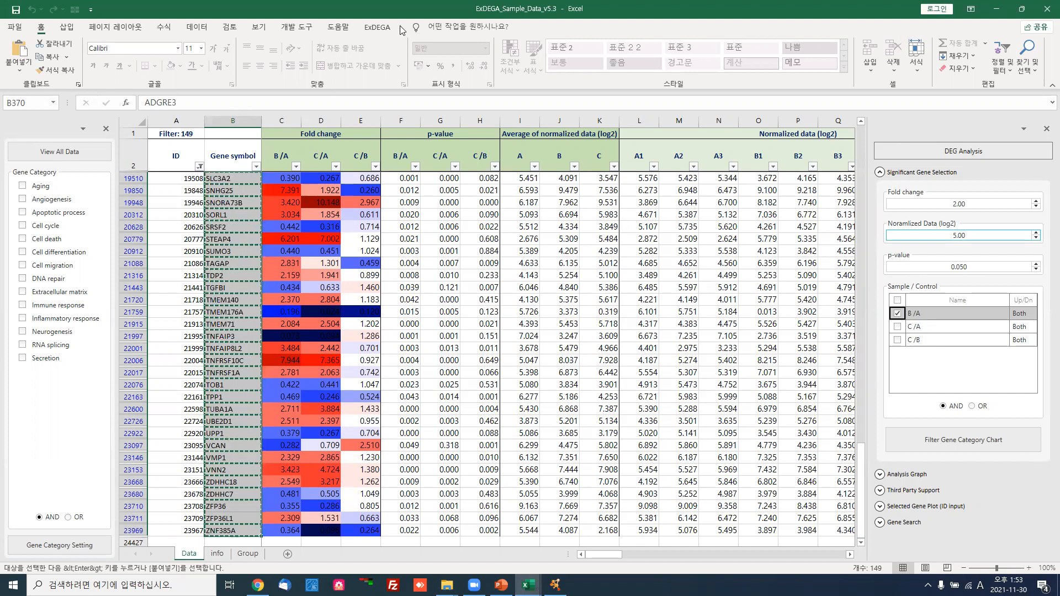
{"action": "left_click_drag", "start_coordinate": [860, 497], "coordinate": [795, 113]}
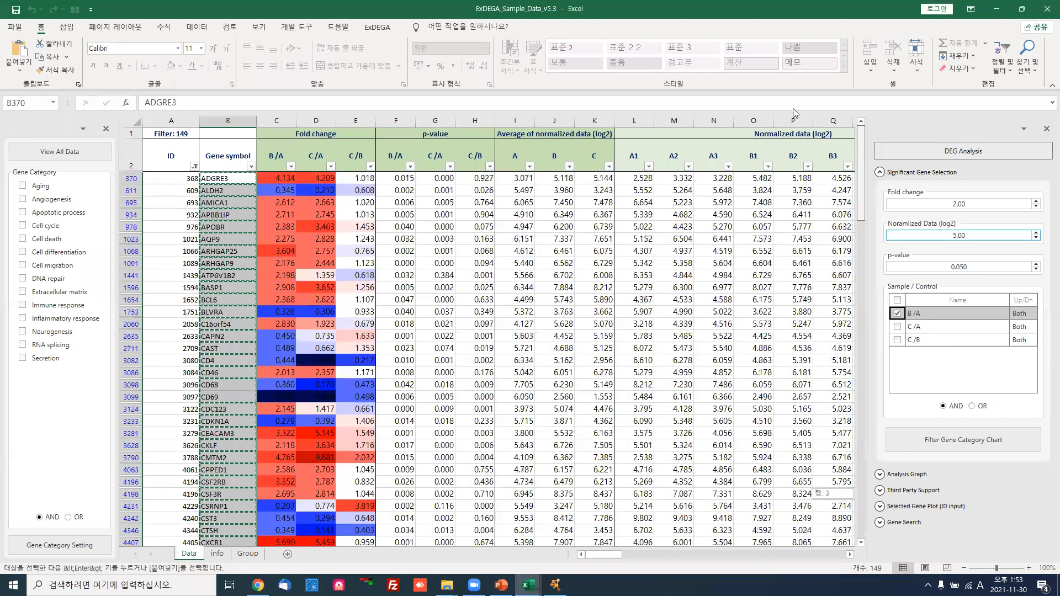
{"action": "left_click", "coordinate": [239, 178]}
{"action": "key", "text": "Escape"}
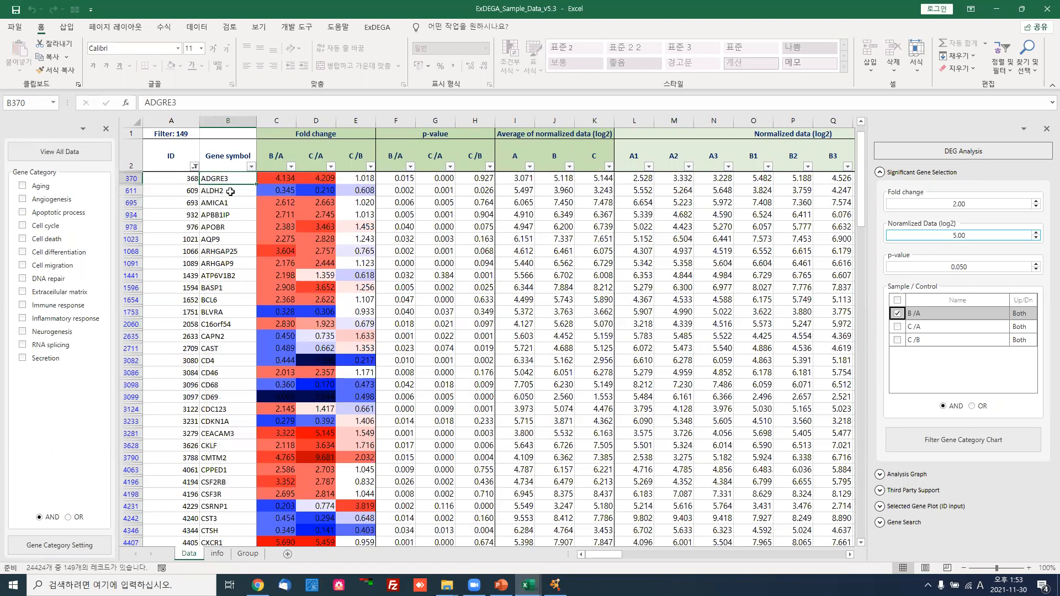
{"action": "key", "text": "ctrl+shift+Down"}
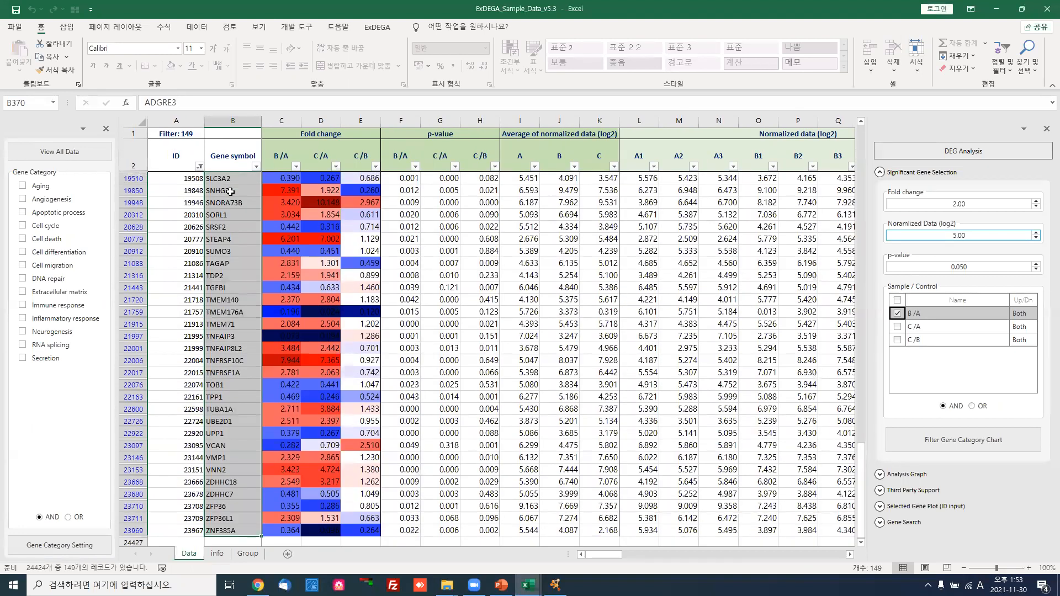
{"action": "key", "text": "ctrl+c"}
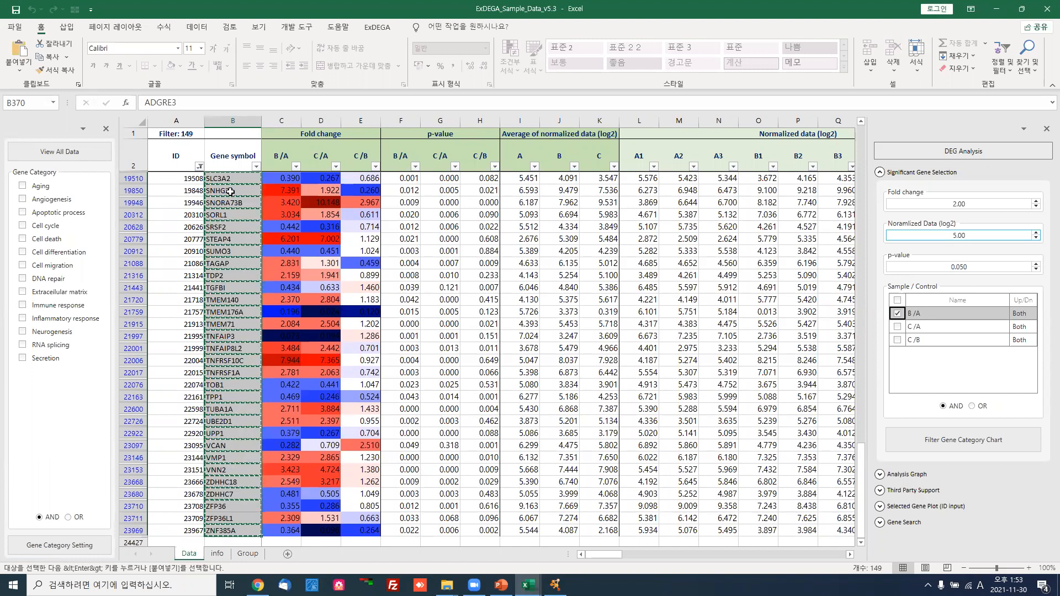
Return to Cytoscape and paste the copied gene symbols into ClueGO's marker list, removing the trailing blank line
{"action": "left_click", "coordinate": [555, 585]}
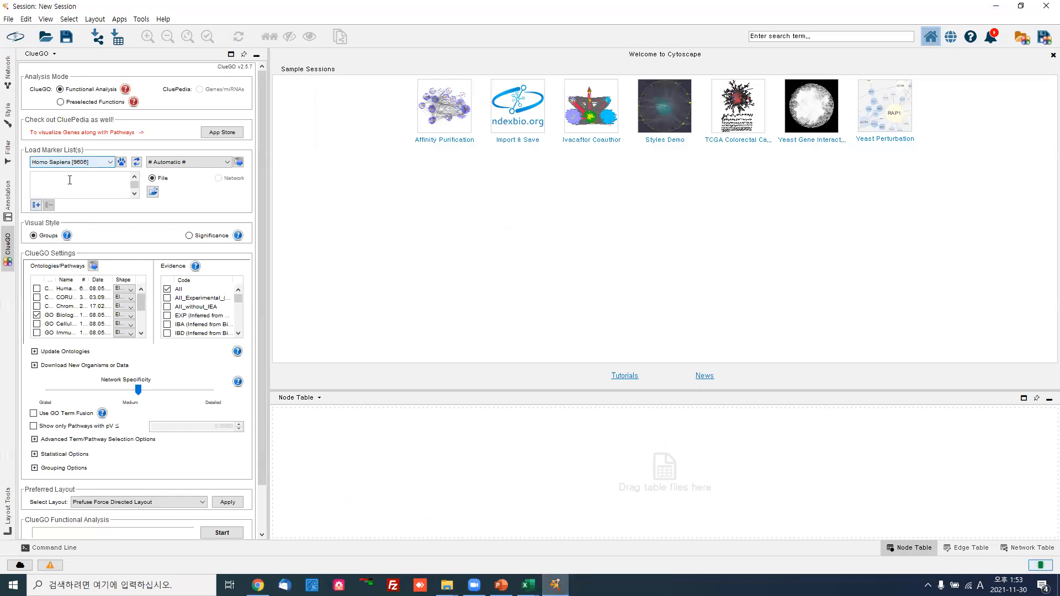
{"action": "key", "text": "ctrl+v"}
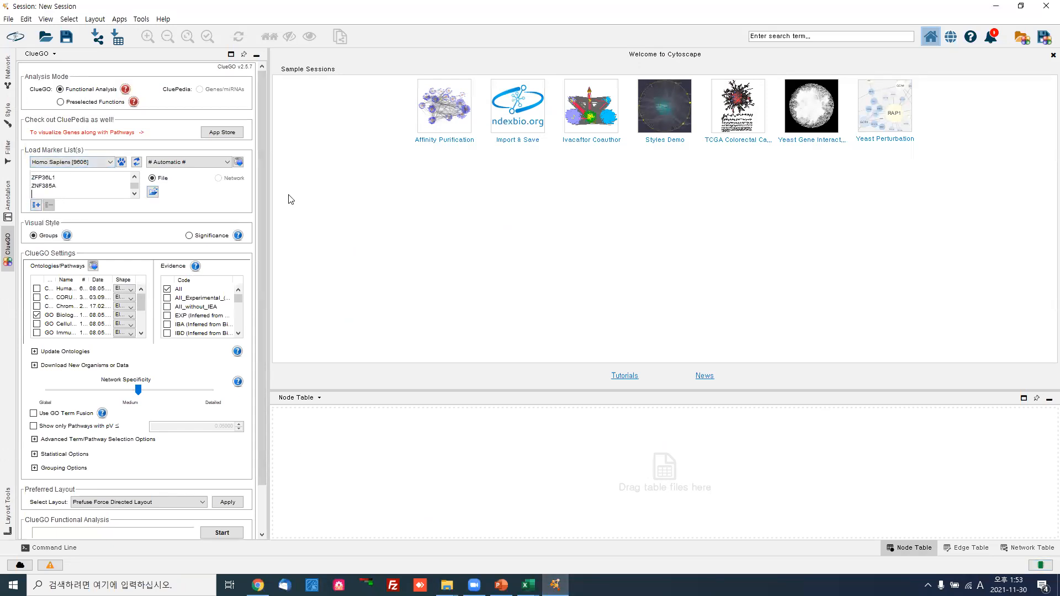
{"action": "key", "text": "BackSpace"}
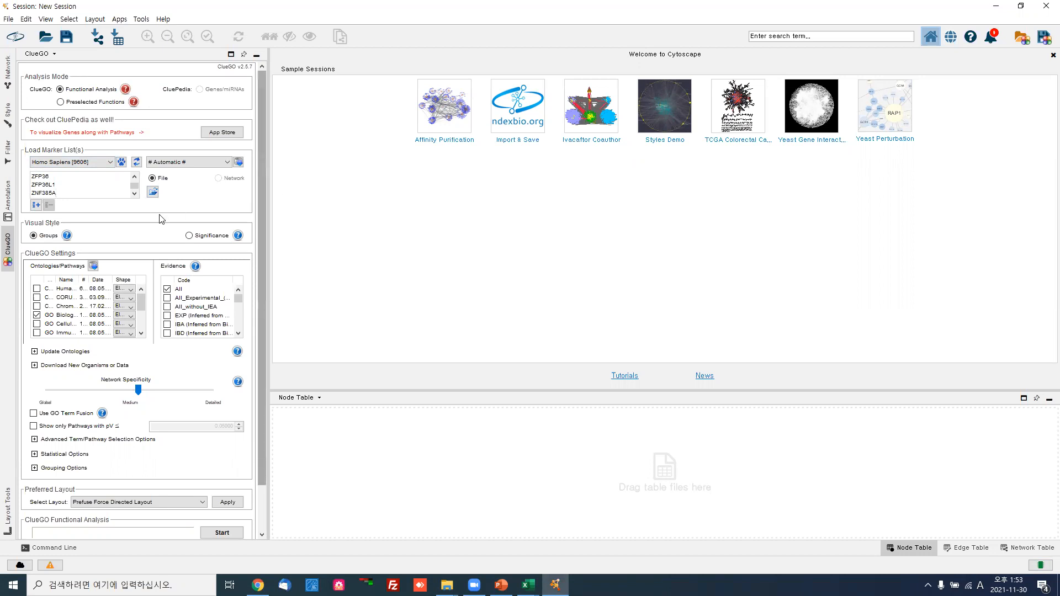
{"action": "left_click", "coordinate": [91, 193]}
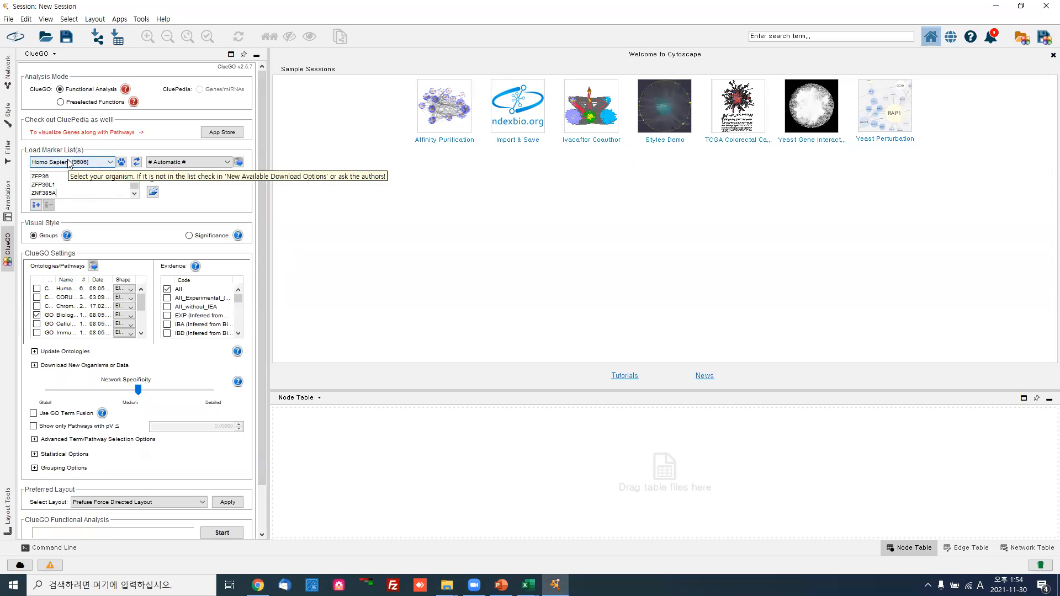
Check the available ClueGO organisms and try to download additional ones
{"action": "left_click", "coordinate": [110, 162]}
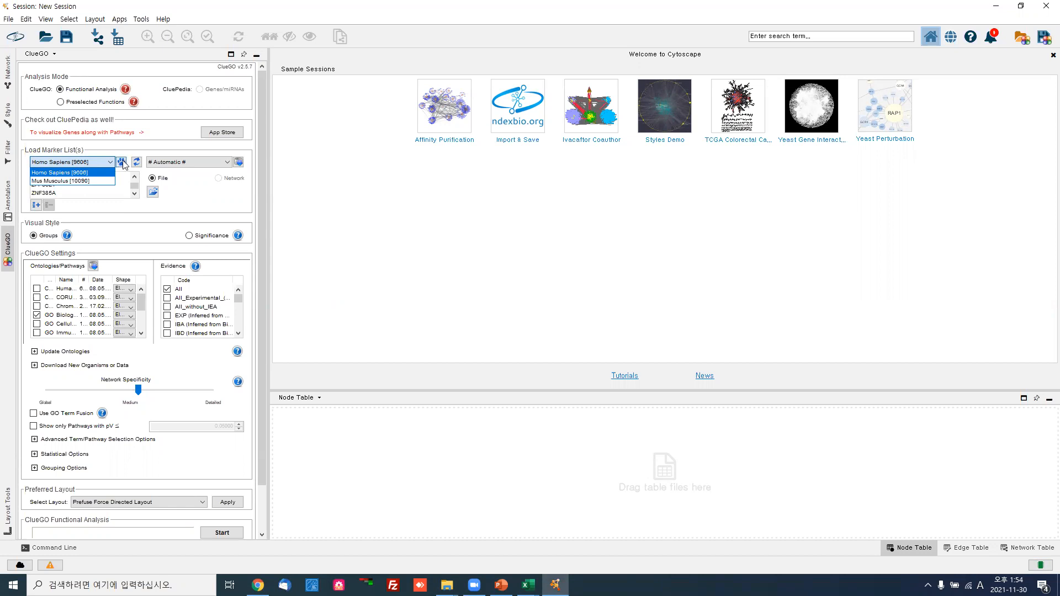
{"action": "left_click", "coordinate": [122, 163]}
{"action": "left_click", "coordinate": [123, 163]}
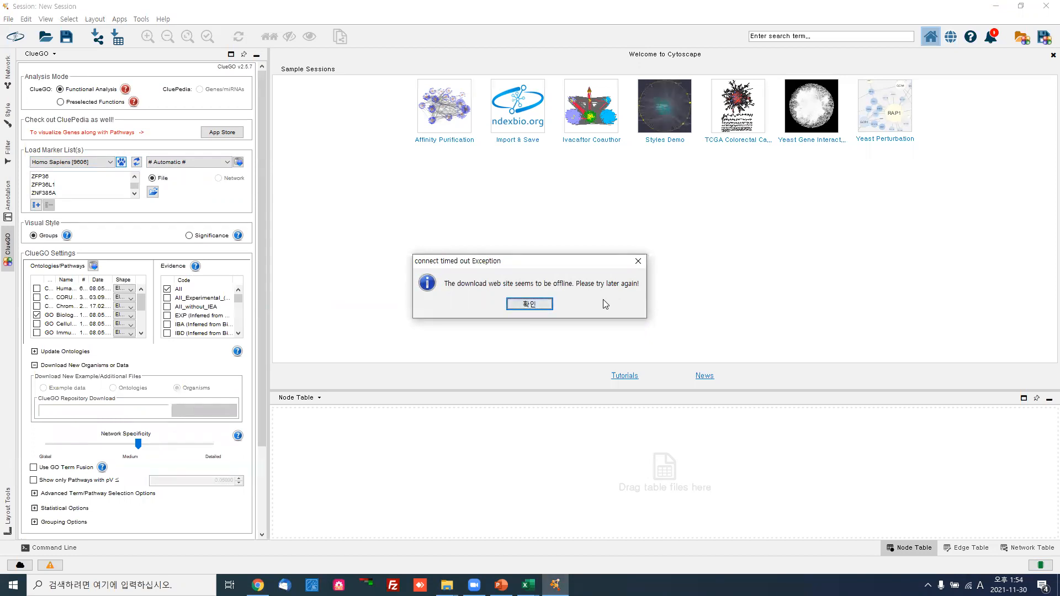
{"action": "left_click", "coordinate": [528, 304]}
{"action": "left_click", "coordinate": [121, 165]}
{"action": "left_click", "coordinate": [634, 265]}
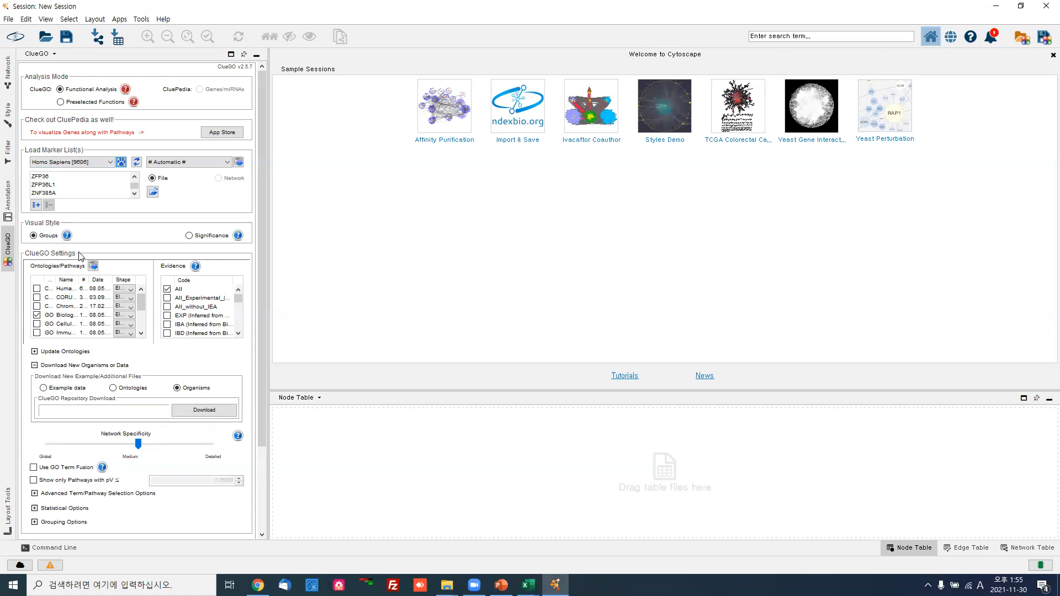
Widen the ontologies table and add the GO cellular component, immune system process and molecular function ontologies to the selection
{"action": "left_click_drag", "start_coordinate": [159, 282], "coordinate": [188, 283]}
{"action": "left_click_drag", "start_coordinate": [57, 277], "coordinate": [72, 277]}
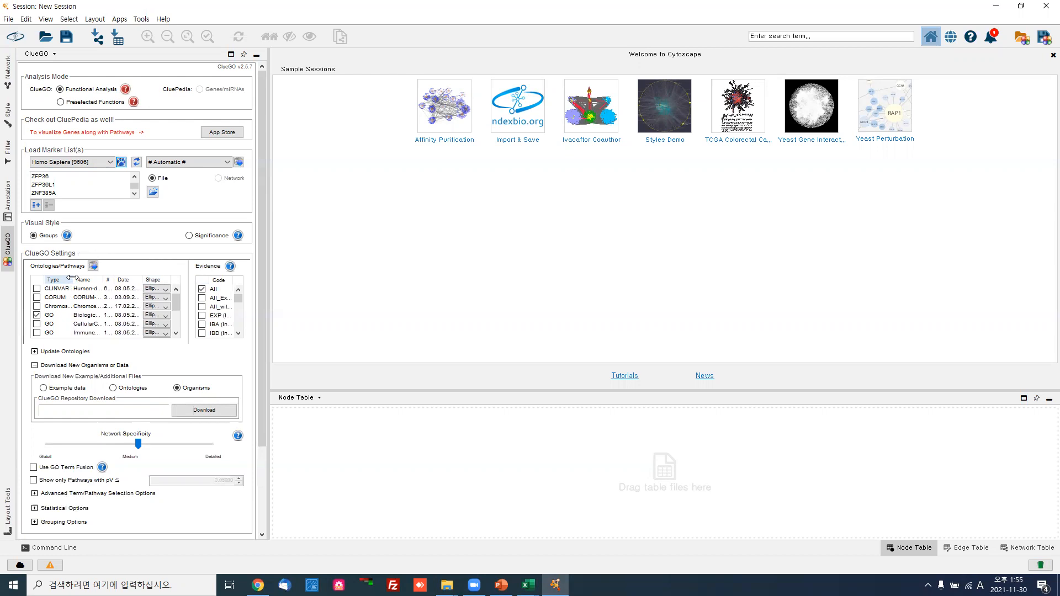
{"action": "scroll", "coordinate": [64, 310], "scroll_direction": "down", "scroll_amount": 1}
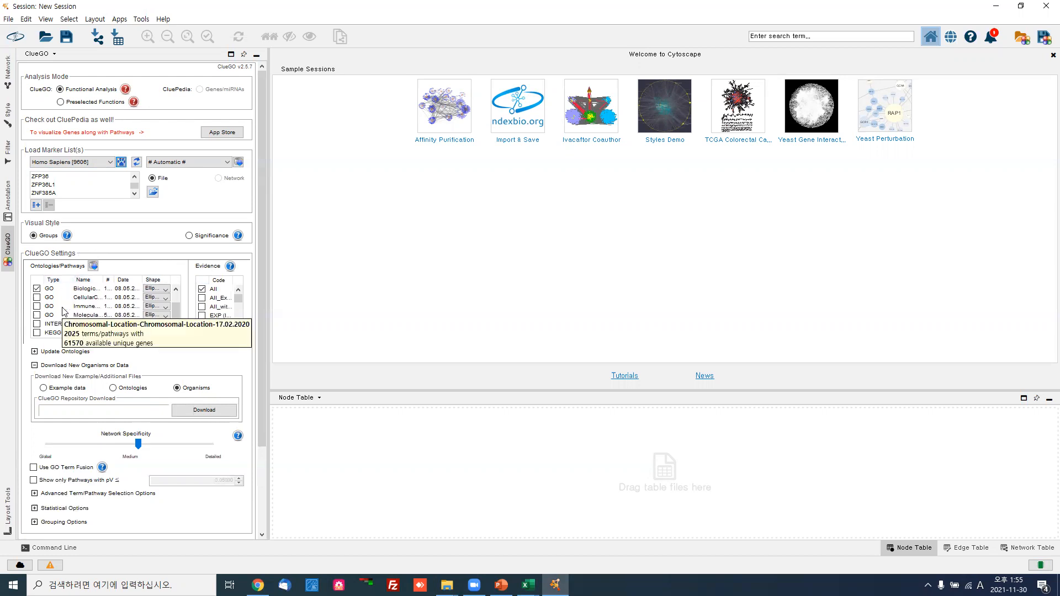
{"action": "scroll", "coordinate": [64, 311], "scroll_direction": "down", "scroll_amount": 1}
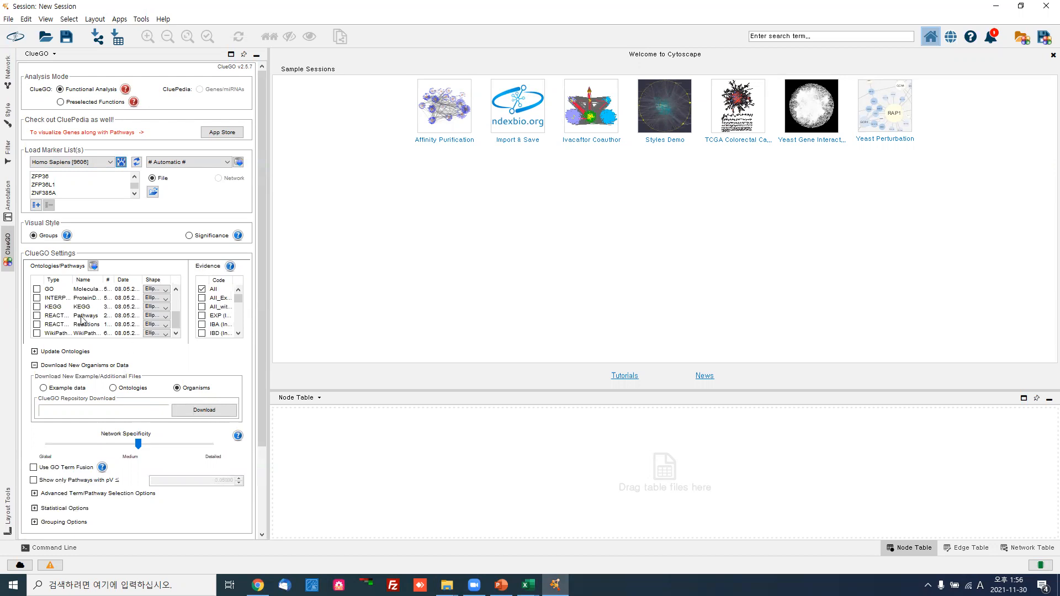
{"action": "scroll", "coordinate": [68, 311], "scroll_direction": "up", "scroll_amount": 1}
{"action": "left_click", "coordinate": [37, 296]}
{"action": "left_click", "coordinate": [36, 305]}
{"action": "left_click", "coordinate": [37, 315]}
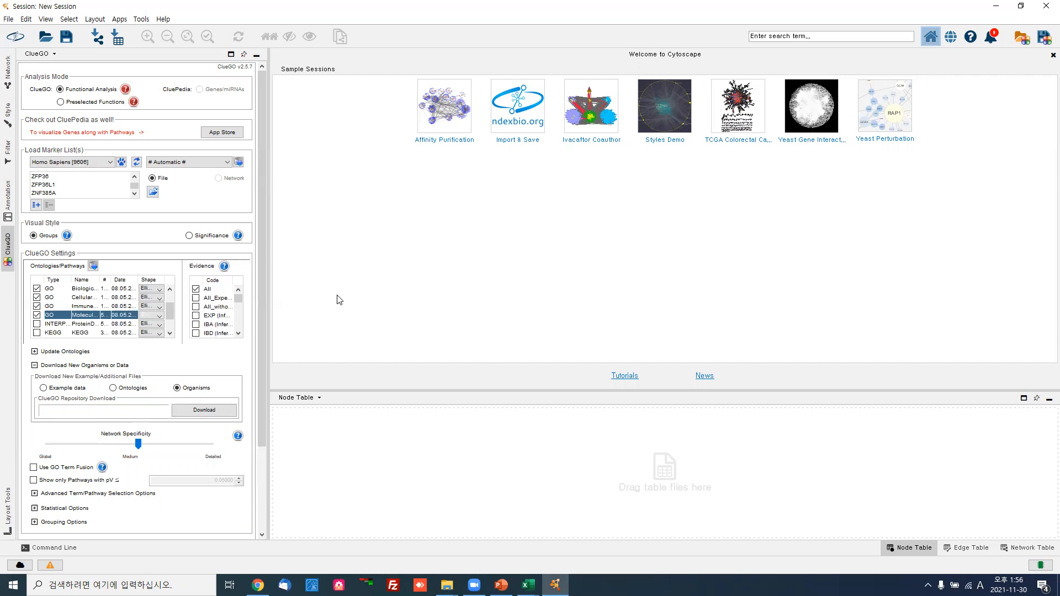
Run the ClueGO functional analysis and examine the resulting GO term network around myeloid leukocyte migration
{"action": "scroll", "coordinate": [240, 480], "scroll_direction": "down", "scroll_amount": 4}
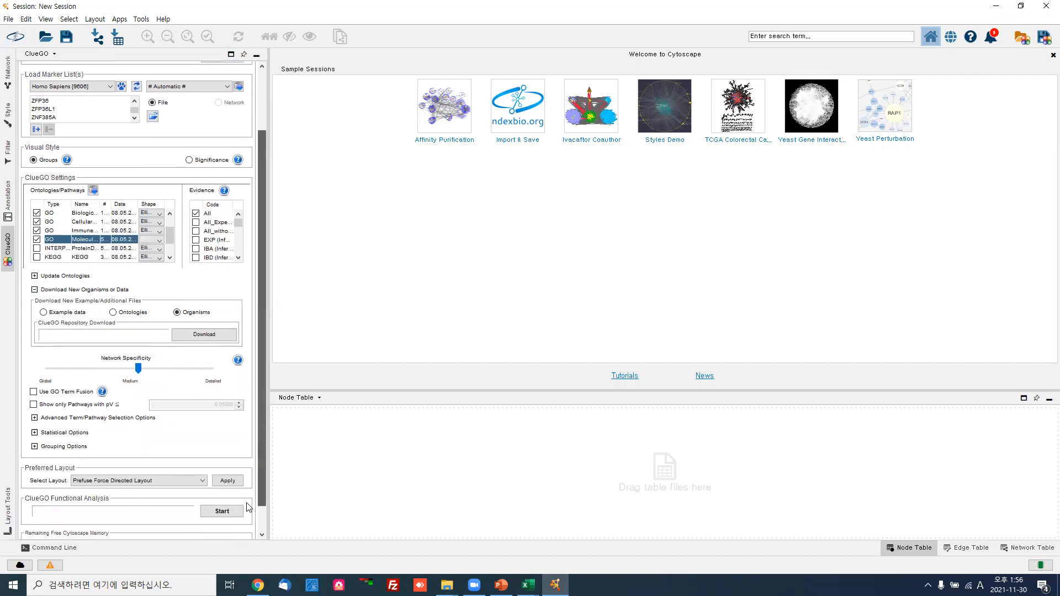
{"action": "left_click", "coordinate": [223, 482]}
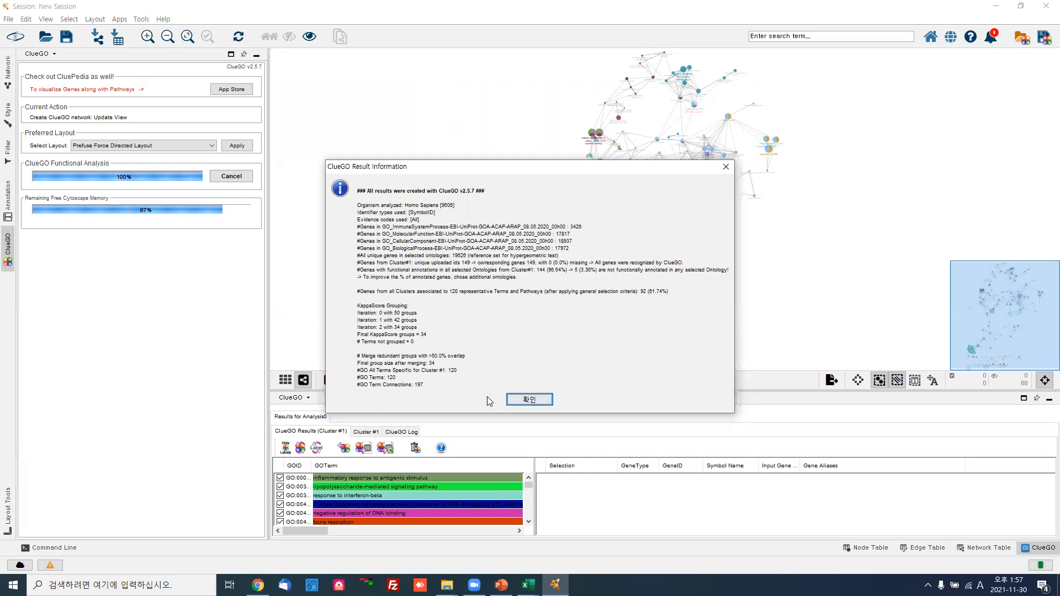
{"action": "left_click", "coordinate": [525, 399]}
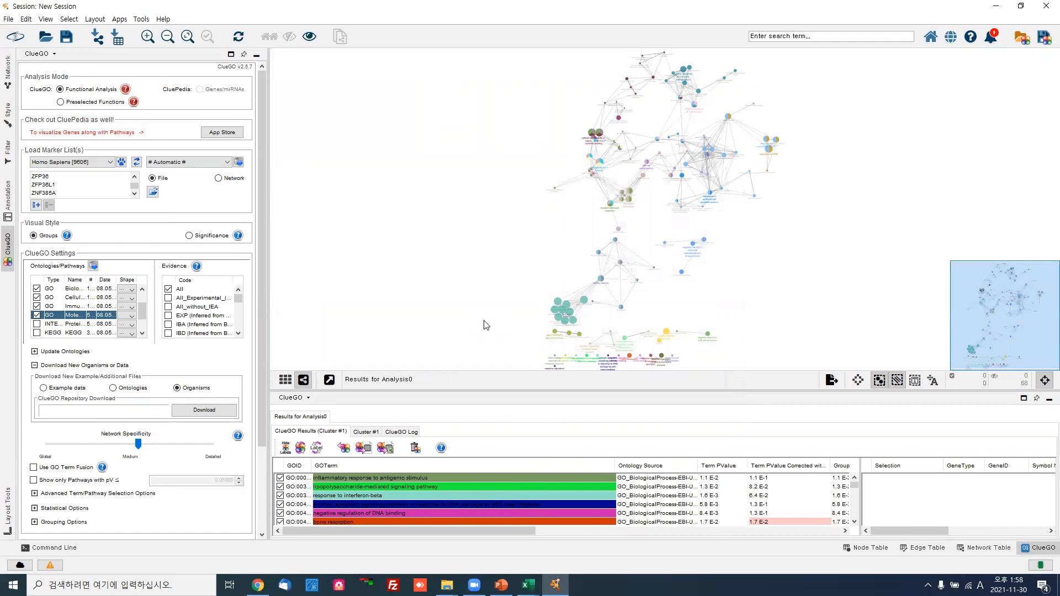
{"action": "scroll", "coordinate": [546, 220], "scroll_direction": "up", "scroll_amount": 10}
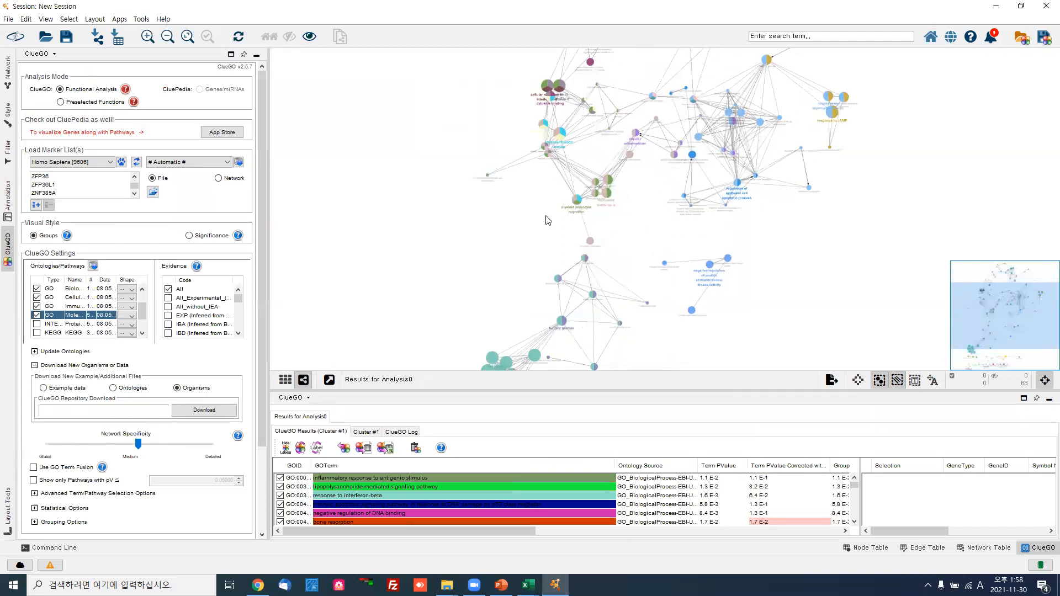
{"action": "scroll", "coordinate": [547, 219], "scroll_direction": "up", "scroll_amount": 5}
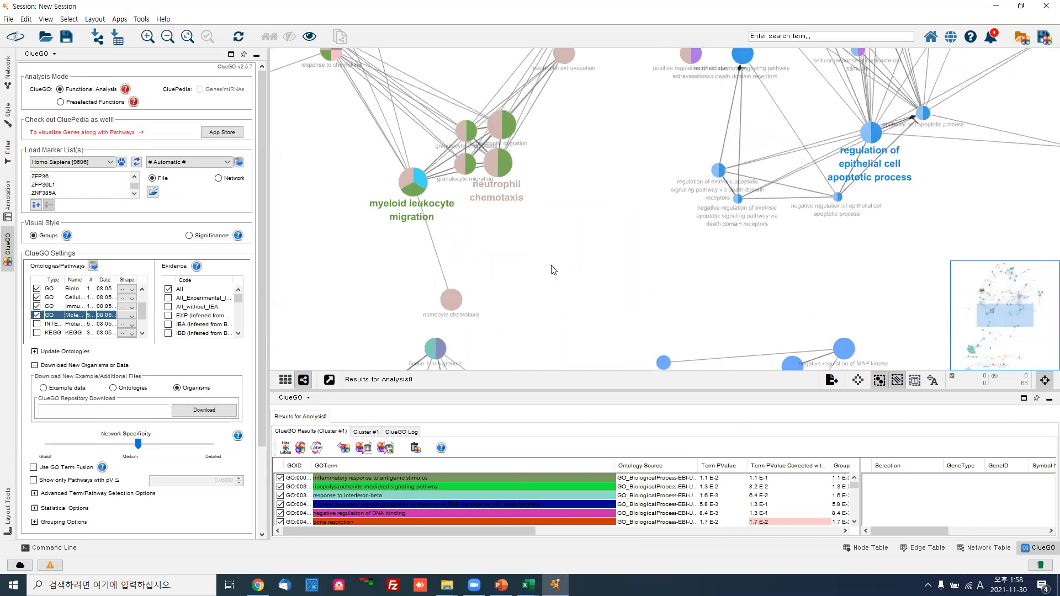
{"action": "scroll", "coordinate": [554, 270], "scroll_direction": "down", "scroll_amount": 4}
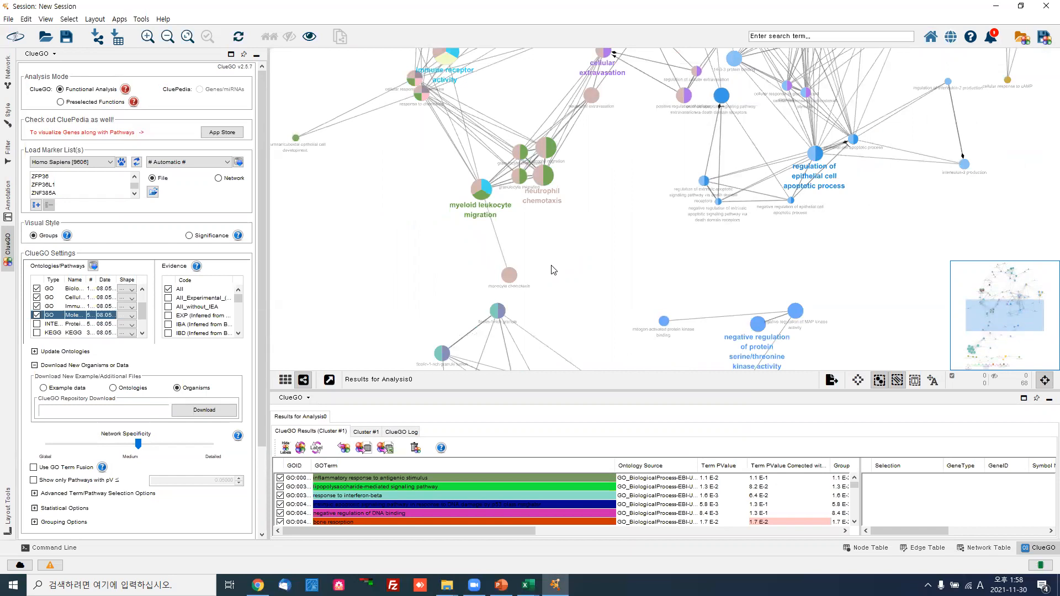
{"action": "scroll", "coordinate": [553, 269], "scroll_direction": "down", "scroll_amount": 2}
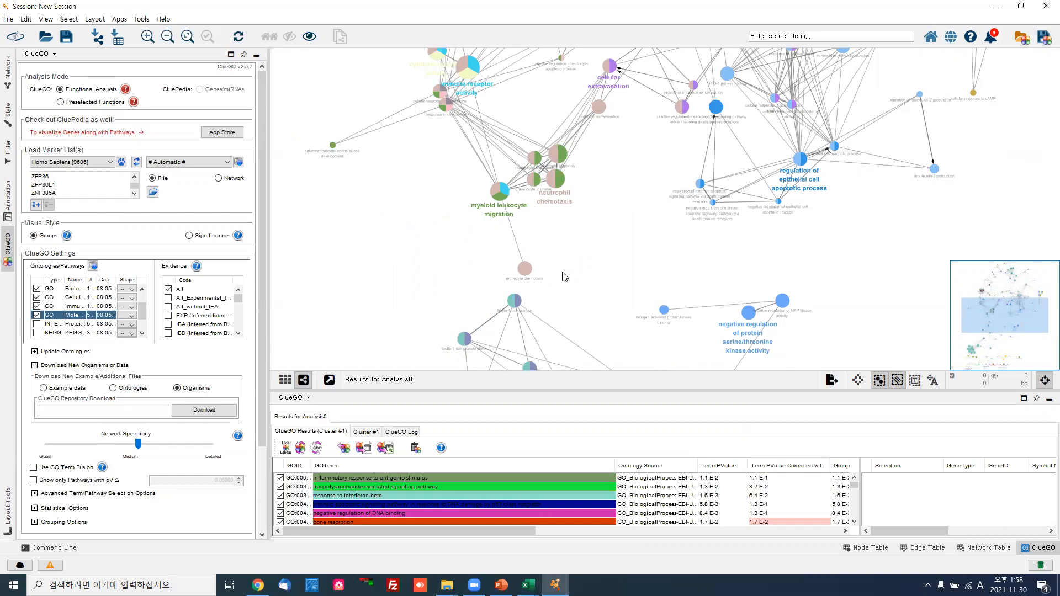
Enable GO Term Fusion and the pathway p-value limit of 0.05, and run the ClueGO functional analysis again
{"action": "scroll", "coordinate": [126, 431], "scroll_direction": "down", "scroll_amount": 1}
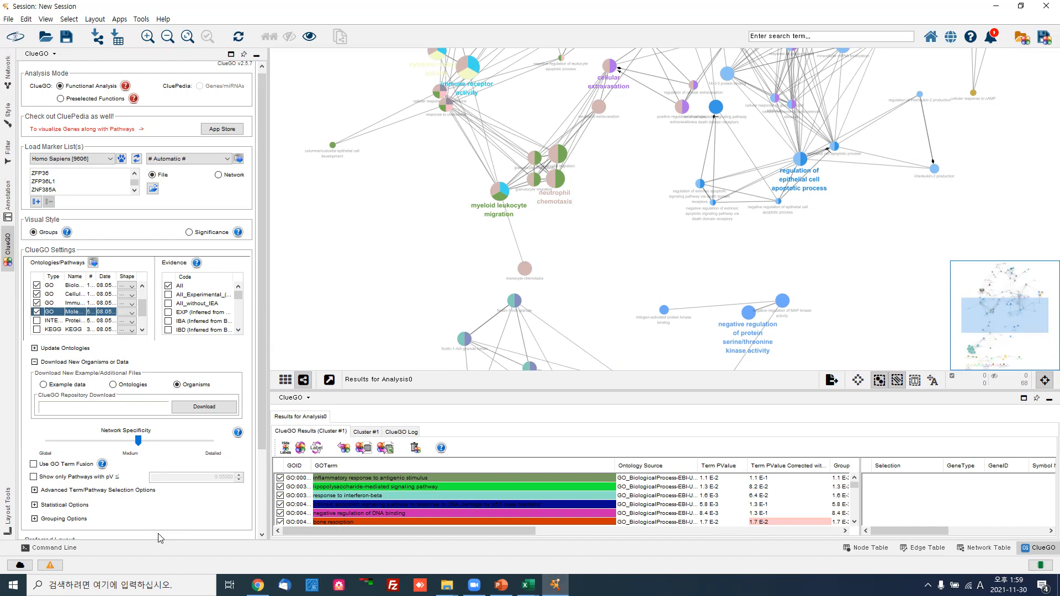
{"action": "left_click", "coordinate": [34, 464]}
{"action": "left_click", "coordinate": [34, 477]}
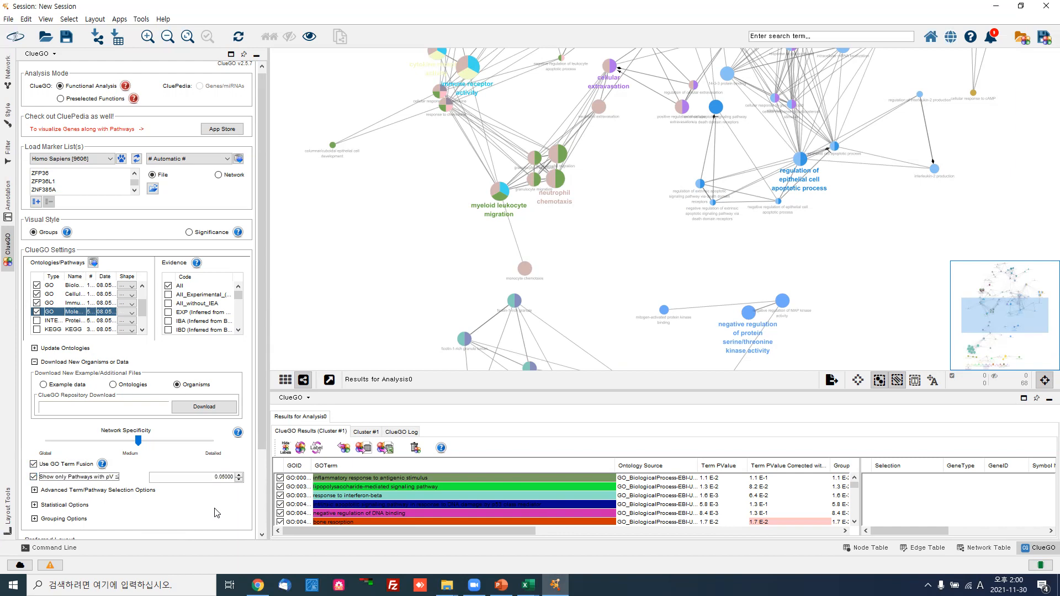
{"action": "left_click_drag", "start_coordinate": [260, 450], "coordinate": [252, 525]}
{"action": "left_click", "coordinate": [222, 481]}
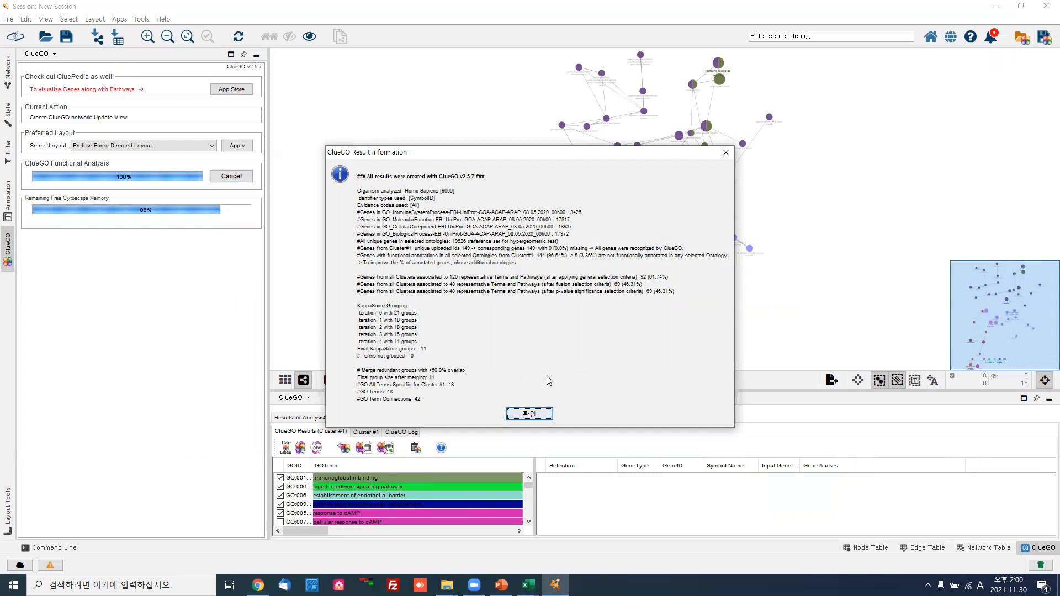
{"action": "left_click", "coordinate": [528, 414]}
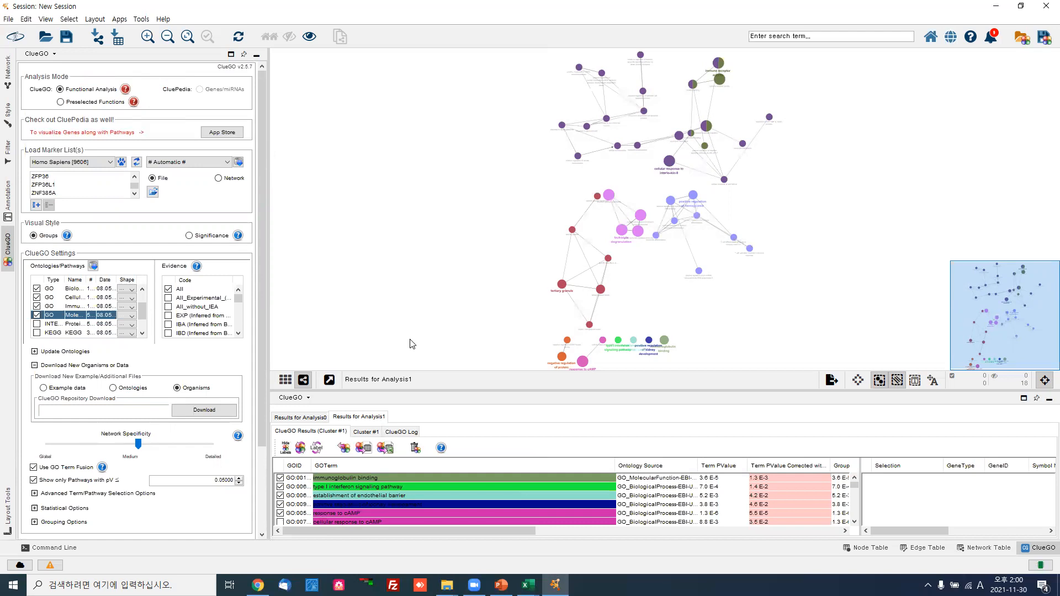
Shift the "positive regulation of hemopoiesis" node slightly away from its neighboring nodes in the filtered network
{"action": "scroll", "coordinate": [463, 312], "scroll_direction": "up", "scroll_amount": 5}
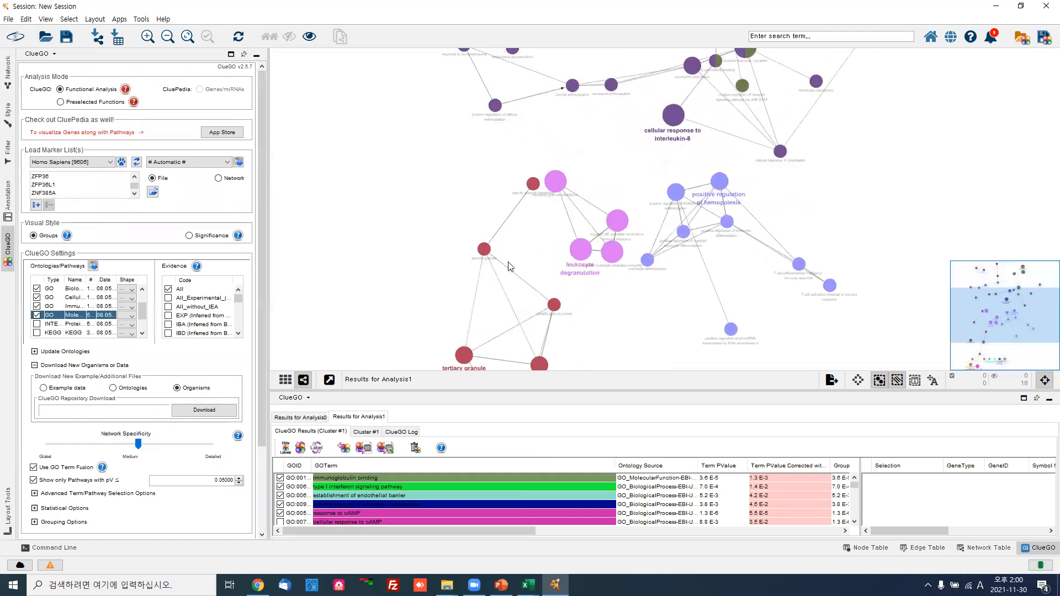
{"action": "scroll", "coordinate": [511, 267], "scroll_direction": "up", "scroll_amount": 2}
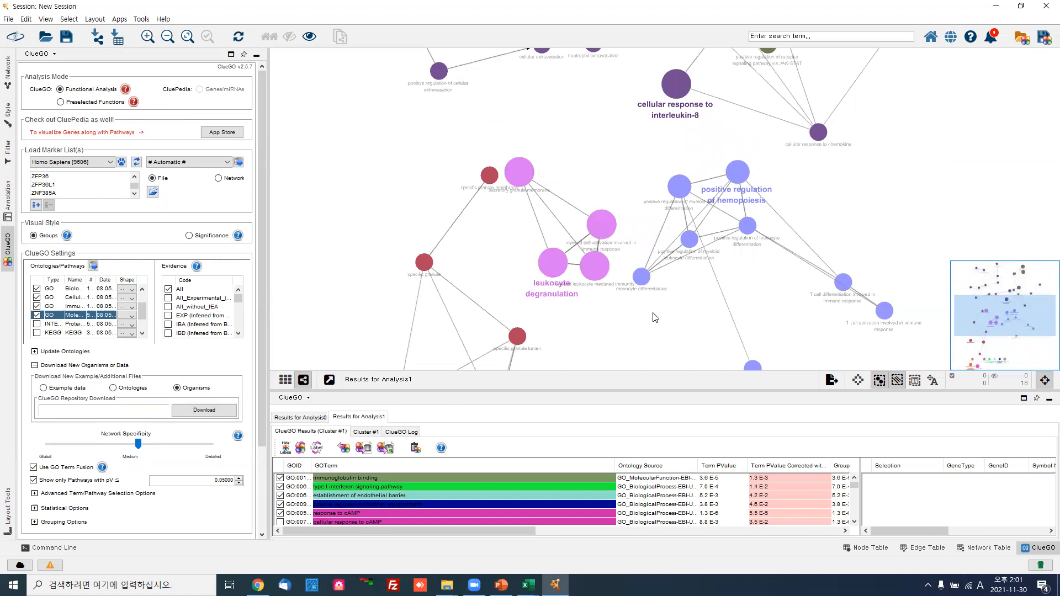
{"action": "left_click_drag", "start_coordinate": [738, 172], "coordinate": [773, 172]}
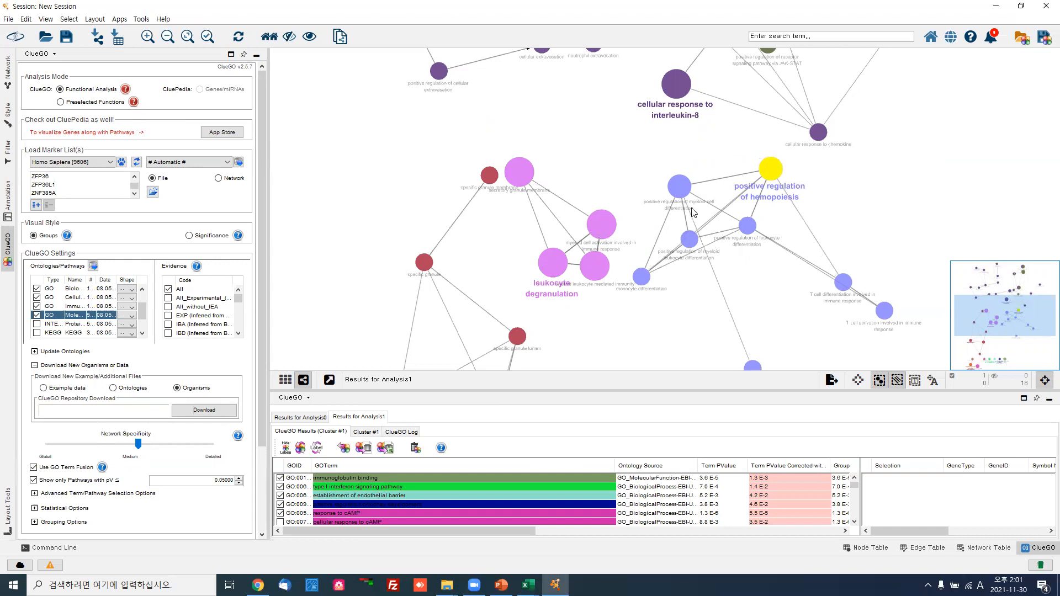
Shift the "tertiary granule" node slightly upward within its red cluster
{"action": "scroll", "coordinate": [687, 131], "scroll_direction": "down", "scroll_amount": 2}
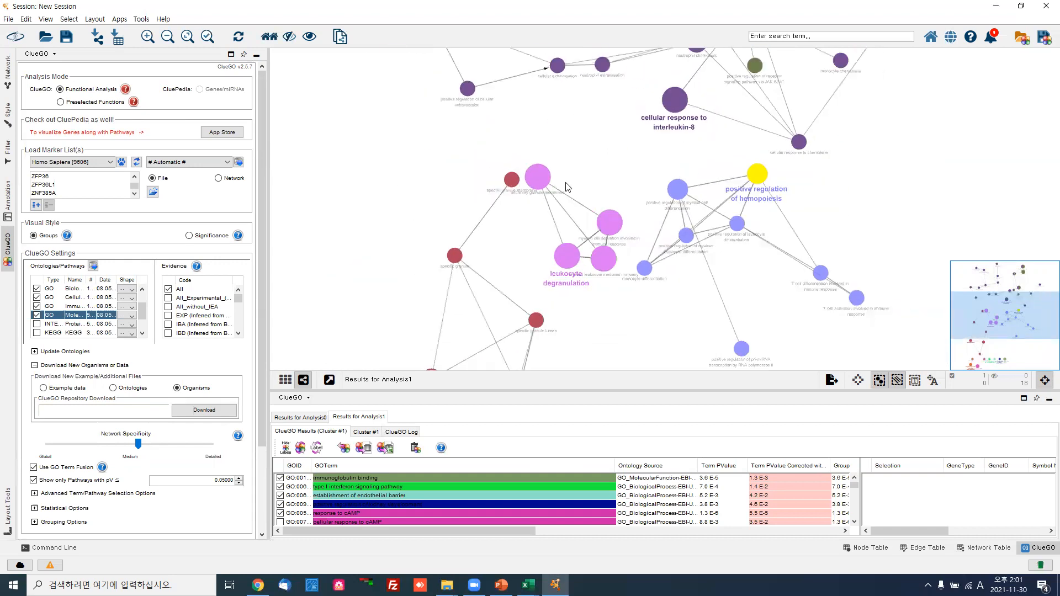
{"action": "left_click_drag", "start_coordinate": [597, 107], "coordinate": [603, 130]}
{"action": "left_click_drag", "start_coordinate": [923, 113], "coordinate": [881, 254]}
{"action": "left_click_drag", "start_coordinate": [726, 87], "coordinate": [697, 74]}
{"action": "left_click_drag", "start_coordinate": [514, 320], "coordinate": [571, 114]}
{"action": "left_click_drag", "start_coordinate": [619, 321], "coordinate": [573, 209]}
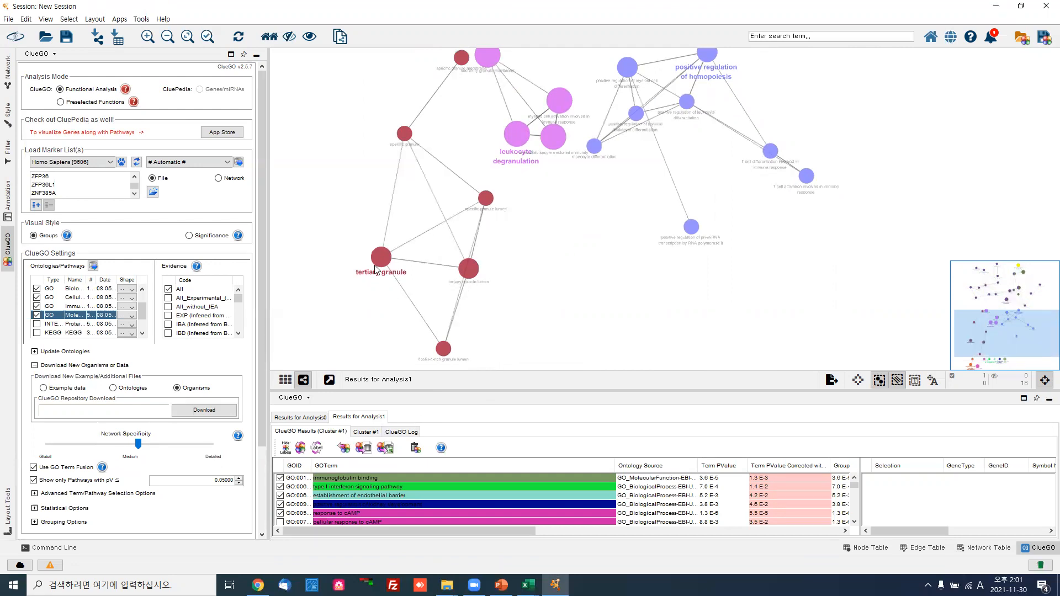
{"action": "left_click_drag", "start_coordinate": [379, 257], "coordinate": [391, 225]}
Spread the isolated type I interferon, endothelial barrier, kidney development and immunoglobulin binding nodes apart in a row so their labels do not overlap
{"action": "left_click_drag", "start_coordinate": [611, 251], "coordinate": [604, 165]}
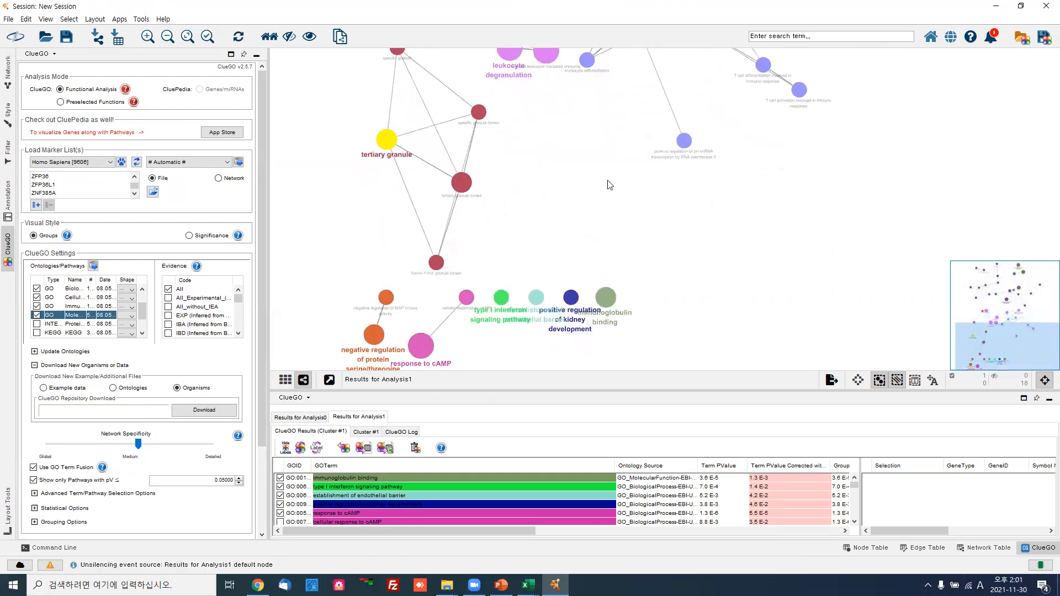
{"action": "left_click_drag", "start_coordinate": [505, 297], "coordinate": [504, 227]}
{"action": "left_click_drag", "start_coordinate": [536, 297], "coordinate": [573, 229]}
{"action": "left_click_drag", "start_coordinate": [573, 288], "coordinate": [655, 215]}
{"action": "left_click_drag", "start_coordinate": [606, 298], "coordinate": [722, 223]}
{"action": "left_click", "coordinate": [653, 224]}
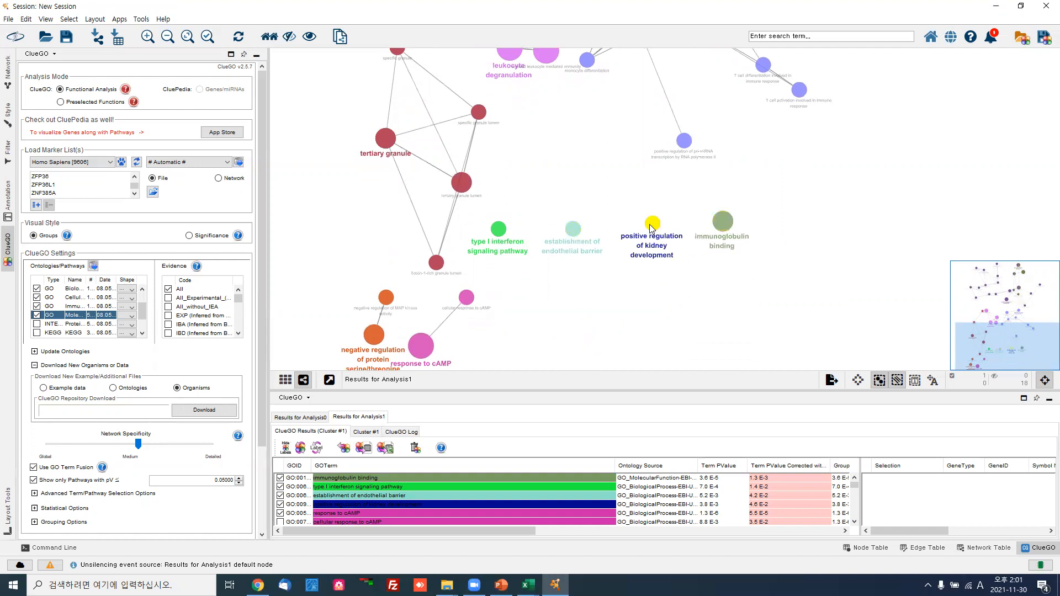
Shift the "response to cAMP" node away from the neighboring "negative regulation of protein serine/threonine kinase activity" node
{"action": "left_click_drag", "start_coordinate": [416, 344], "coordinate": [436, 339]}
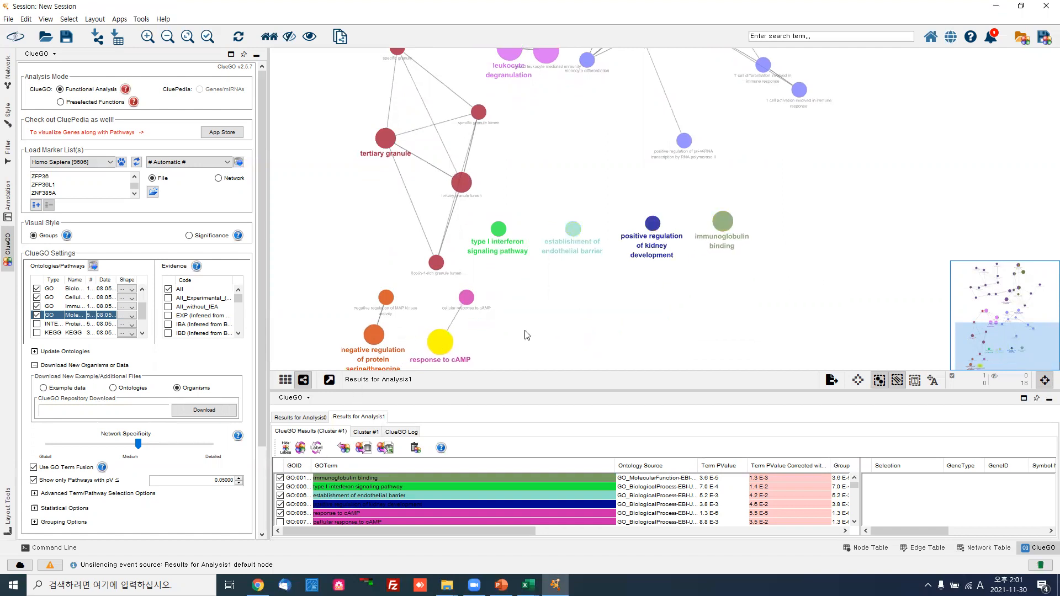
{"action": "left_click", "coordinate": [526, 333]}
{"action": "scroll", "coordinate": [526, 333], "scroll_direction": "down", "scroll_amount": 3}
{"action": "scroll", "coordinate": [526, 334], "scroll_direction": "up", "scroll_amount": 2}
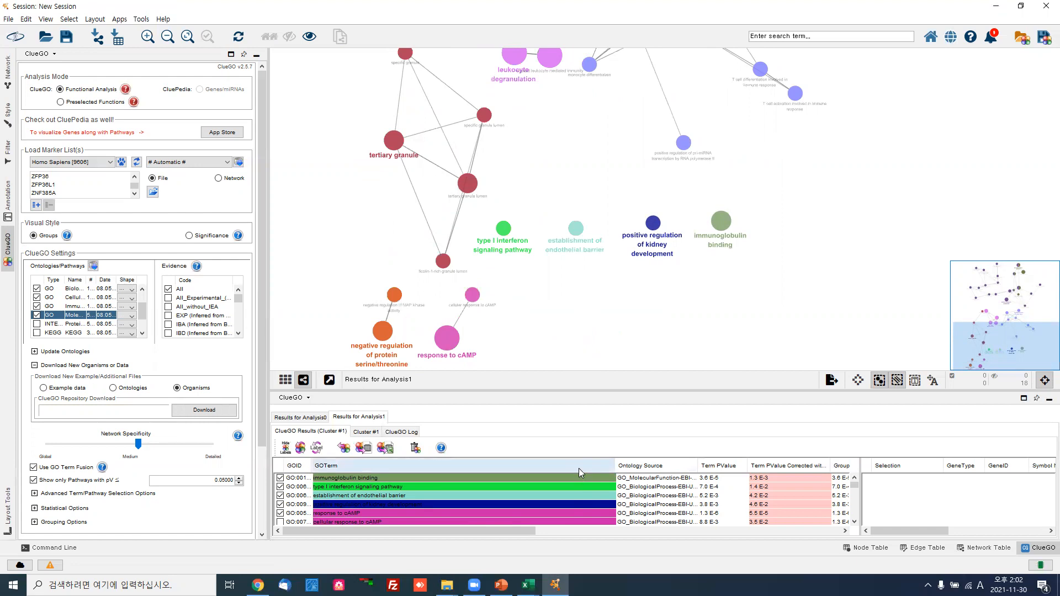
Enlarge the ClueGO results table and examine the listed GO terms and their p-values
{"action": "left_click_drag", "start_coordinate": [595, 392], "coordinate": [601, 338]}
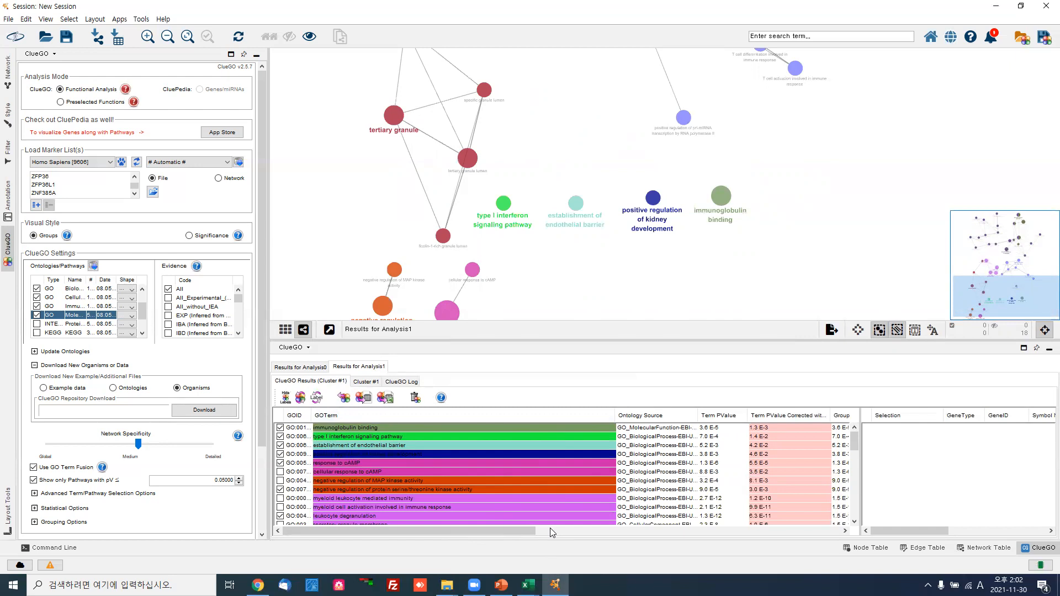
{"action": "left_click_drag", "start_coordinate": [507, 531], "coordinate": [480, 570]}
View the legends of the Groups and Significance visual styles to read what node sizes and colors mean
{"action": "left_click", "coordinate": [66, 236]}
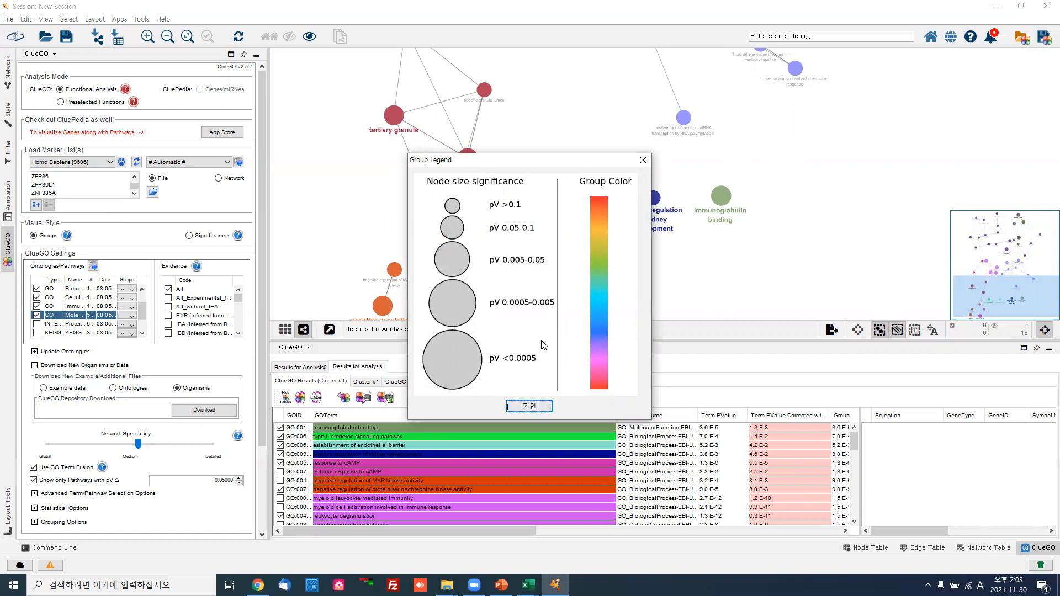
{"action": "left_click", "coordinate": [531, 406]}
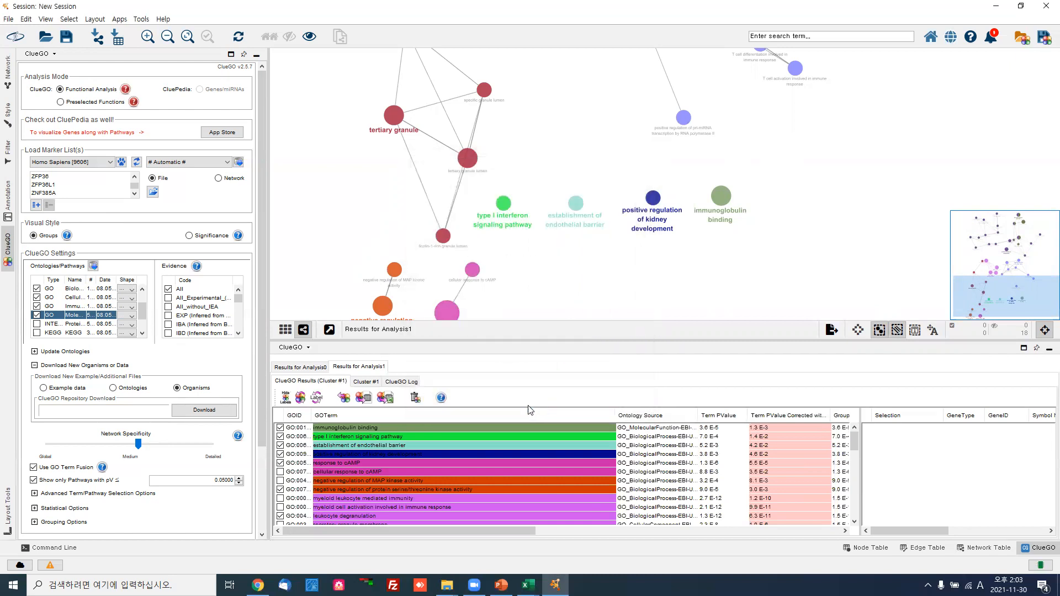
{"action": "left_click", "coordinate": [238, 235]}
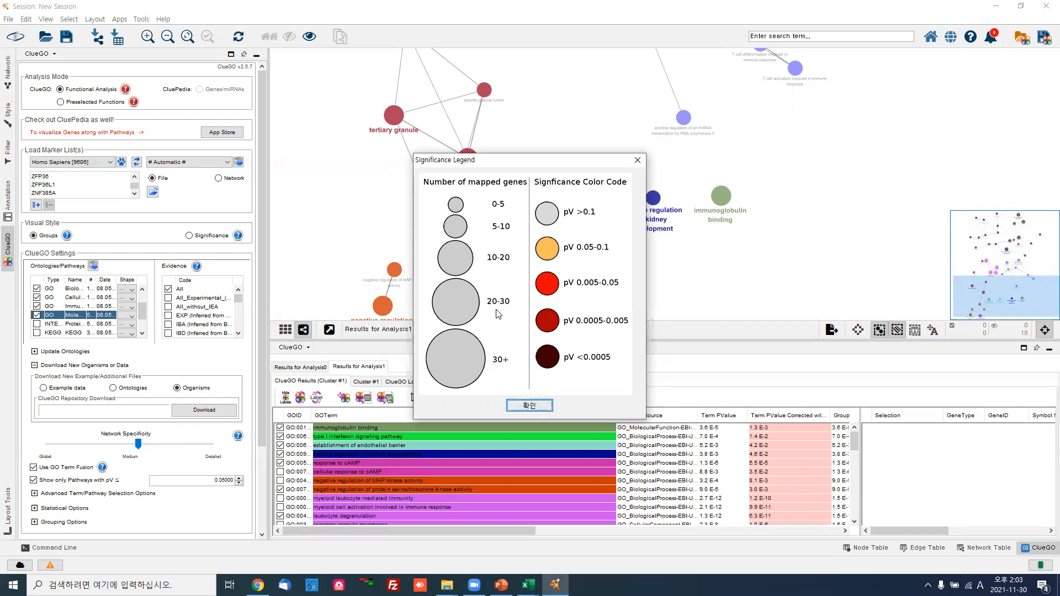
{"action": "left_click", "coordinate": [527, 406]}
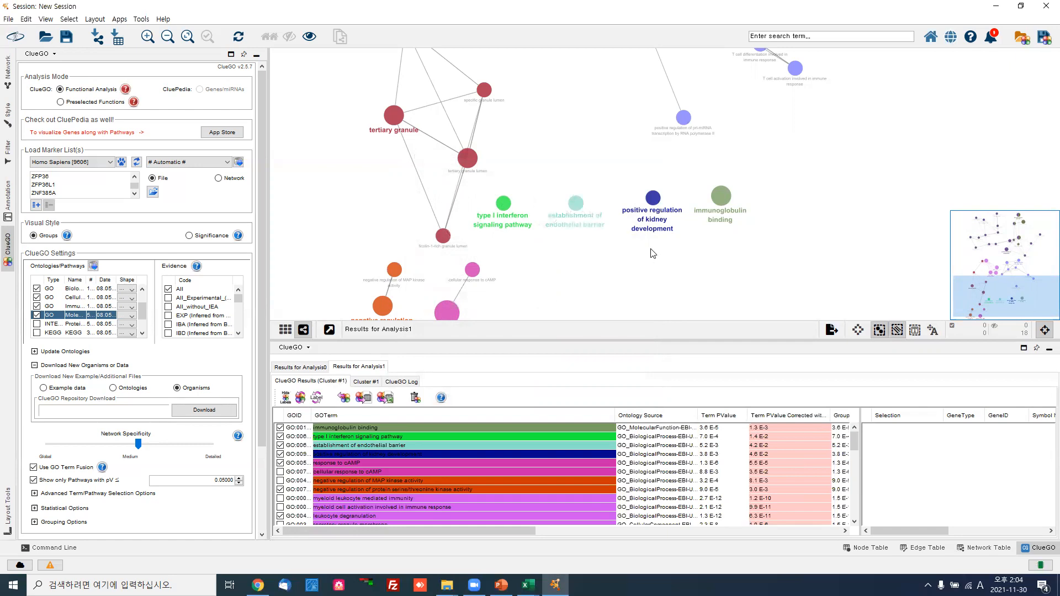
Shrink the results table area and fit the whole GO term network into the enlarged network view
{"action": "left_click_drag", "start_coordinate": [580, 142], "coordinate": [562, 263]}
{"action": "left_click_drag", "start_coordinate": [554, 87], "coordinate": [519, 294]}
{"action": "left_click_drag", "start_coordinate": [572, 103], "coordinate": [549, 134]}
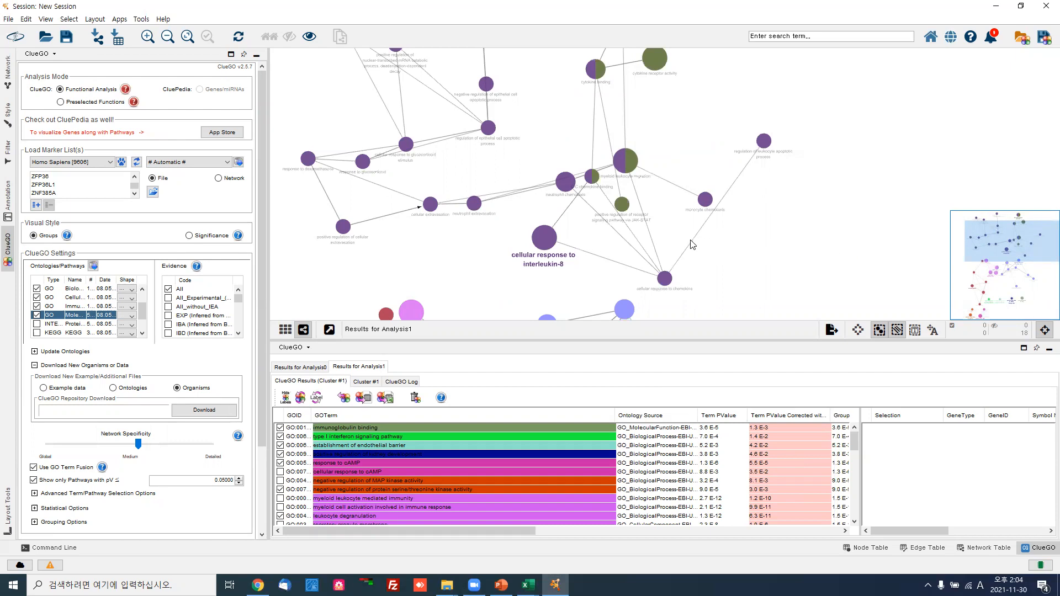
{"action": "scroll", "coordinate": [748, 290], "scroll_direction": "down", "scroll_amount": 1}
{"action": "left_click_drag", "start_coordinate": [648, 341], "coordinate": [612, 501]}
{"action": "scroll", "coordinate": [720, 346], "scroll_direction": "down", "scroll_amount": 2}
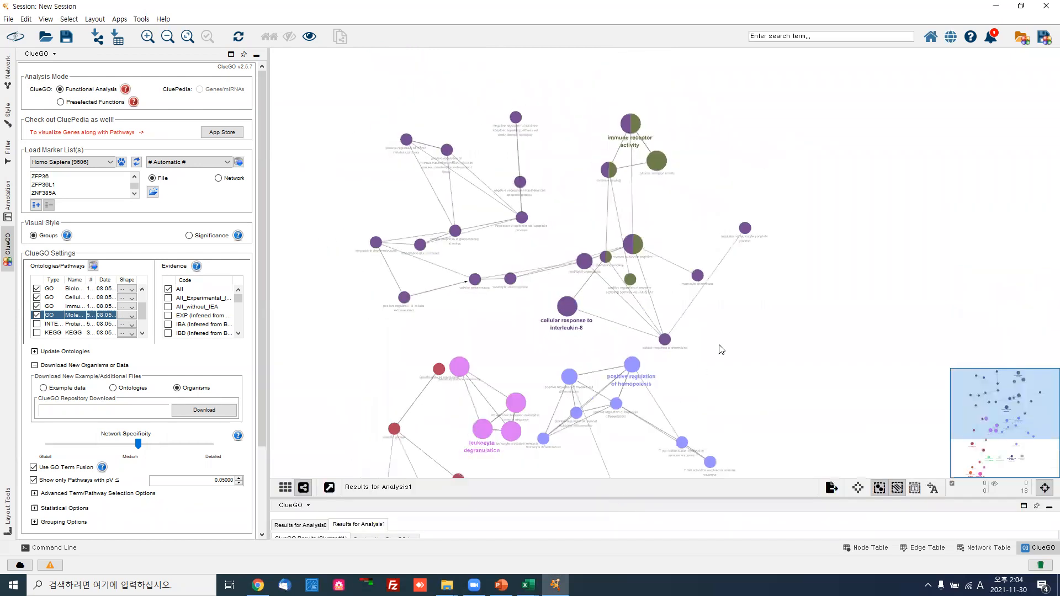
{"action": "scroll", "coordinate": [759, 328], "scroll_direction": "down", "scroll_amount": 3}
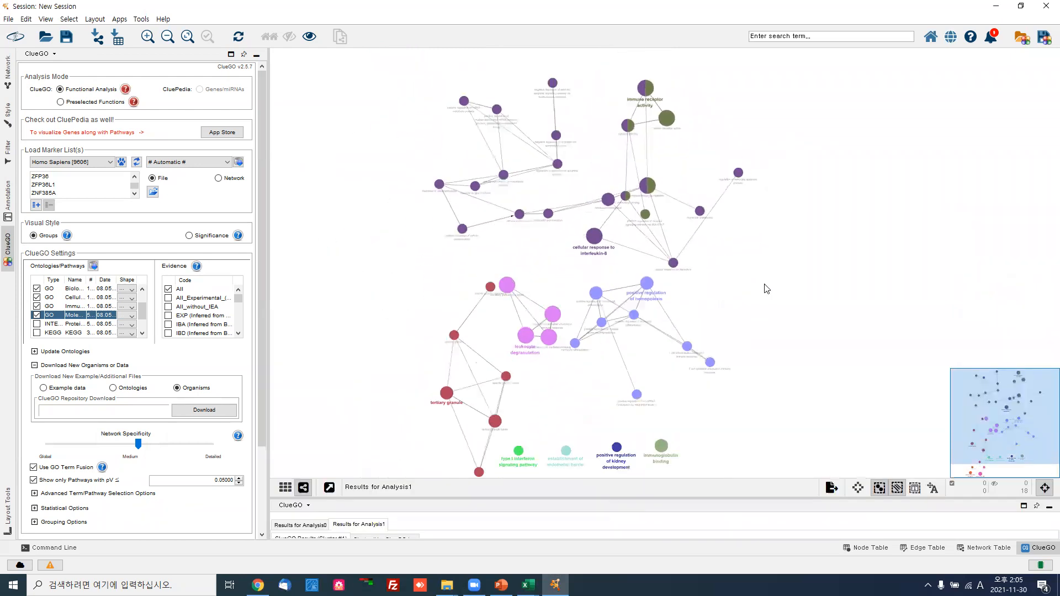
{"action": "left_click_drag", "start_coordinate": [798, 304], "coordinate": [785, 274]}
{"action": "scroll", "coordinate": [783, 270], "scroll_direction": "up", "scroll_amount": 1}
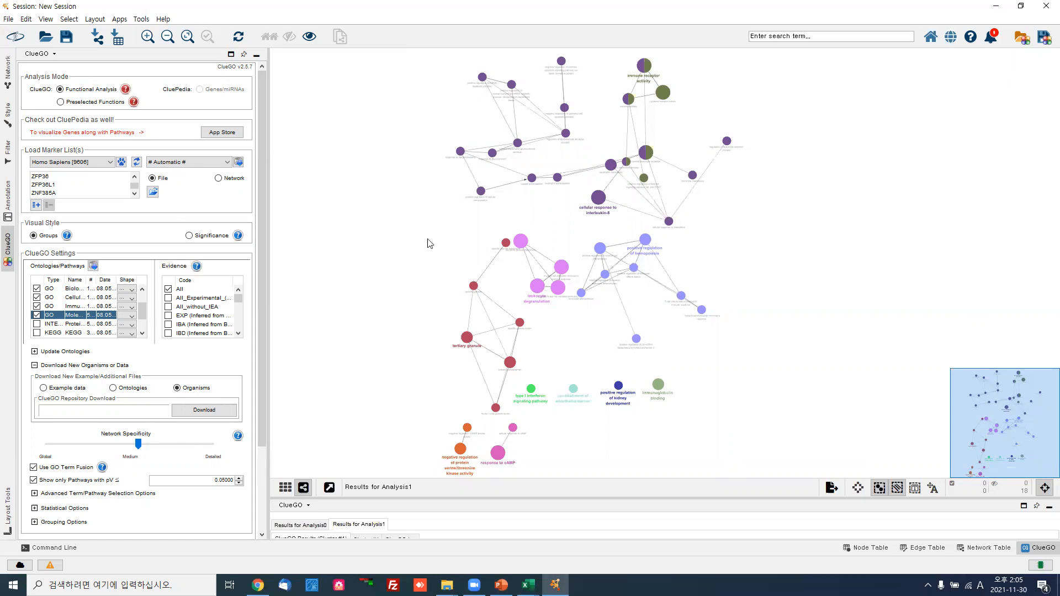
Start exporting the network as an image and choose PDF as the file format
{"action": "left_click", "coordinate": [11, 21]}
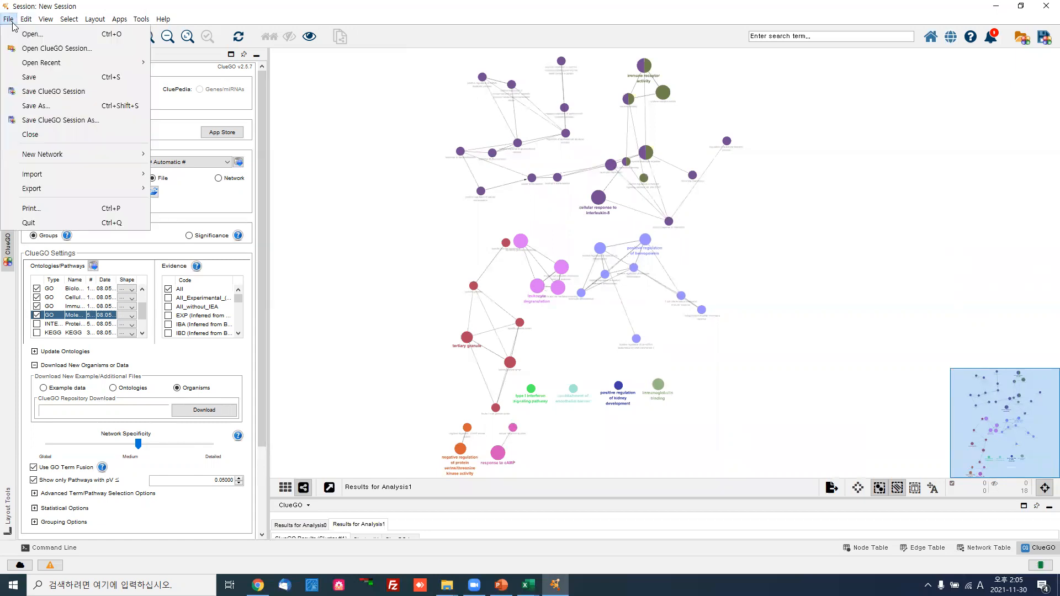
{"action": "mouse_move", "coordinate": [35, 189]}
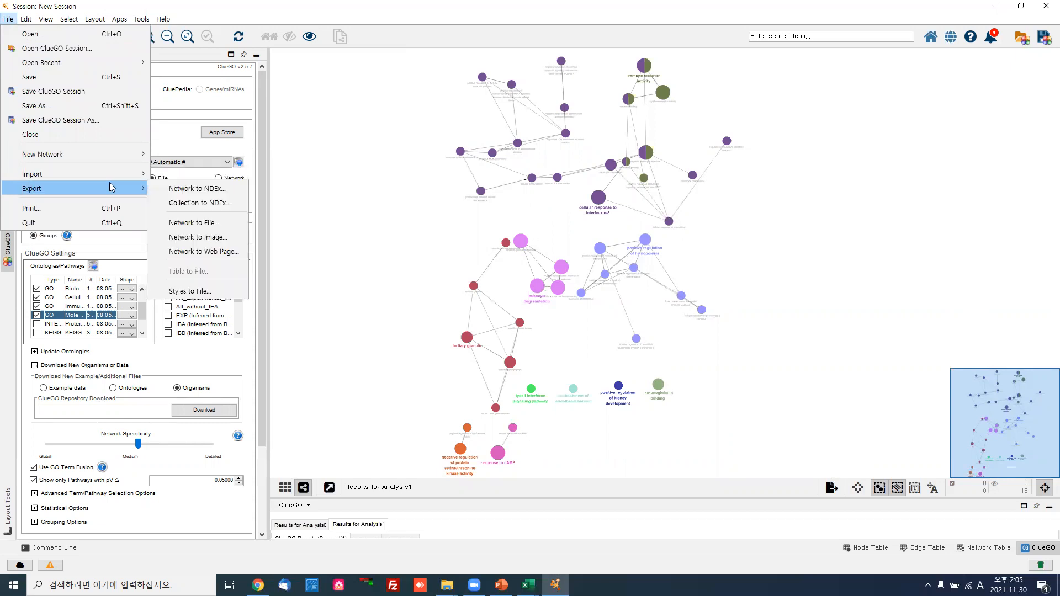
{"action": "mouse_move", "coordinate": [116, 199]}
{"action": "left_click", "coordinate": [199, 237]}
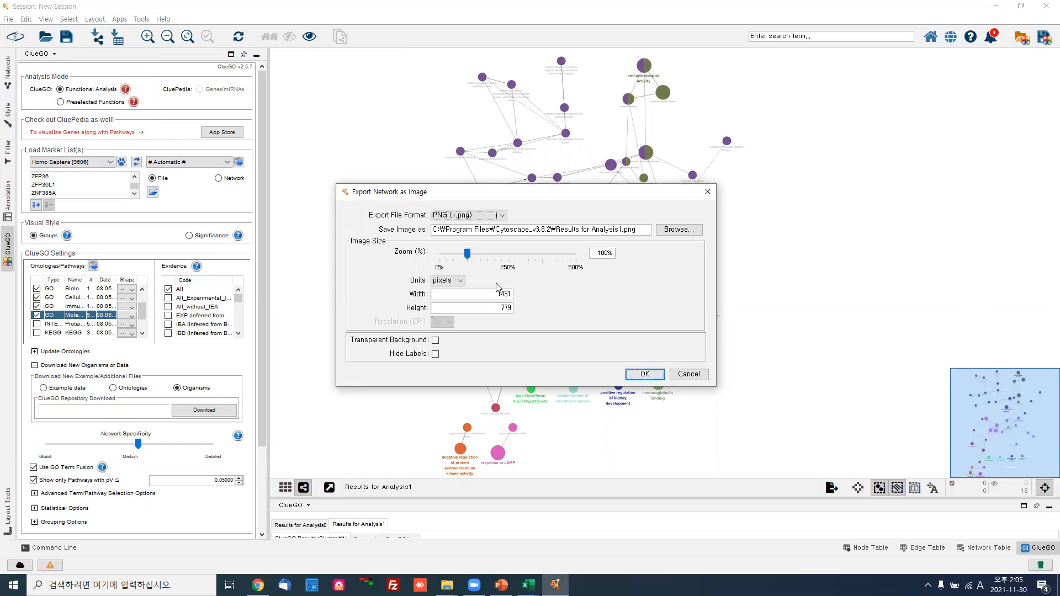
{"action": "left_click", "coordinate": [500, 217]}
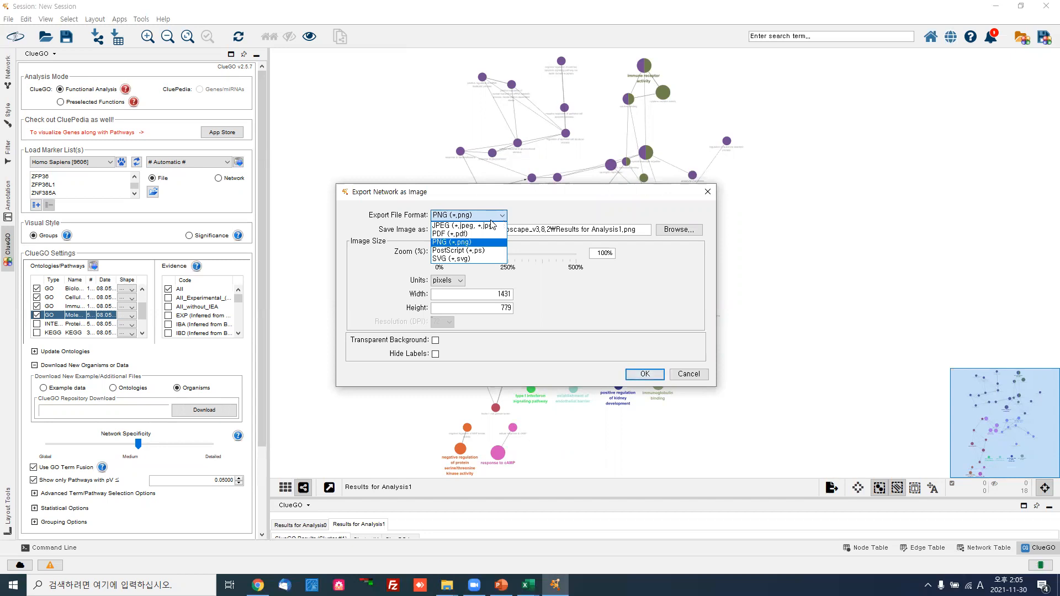
{"action": "left_click", "coordinate": [469, 234]}
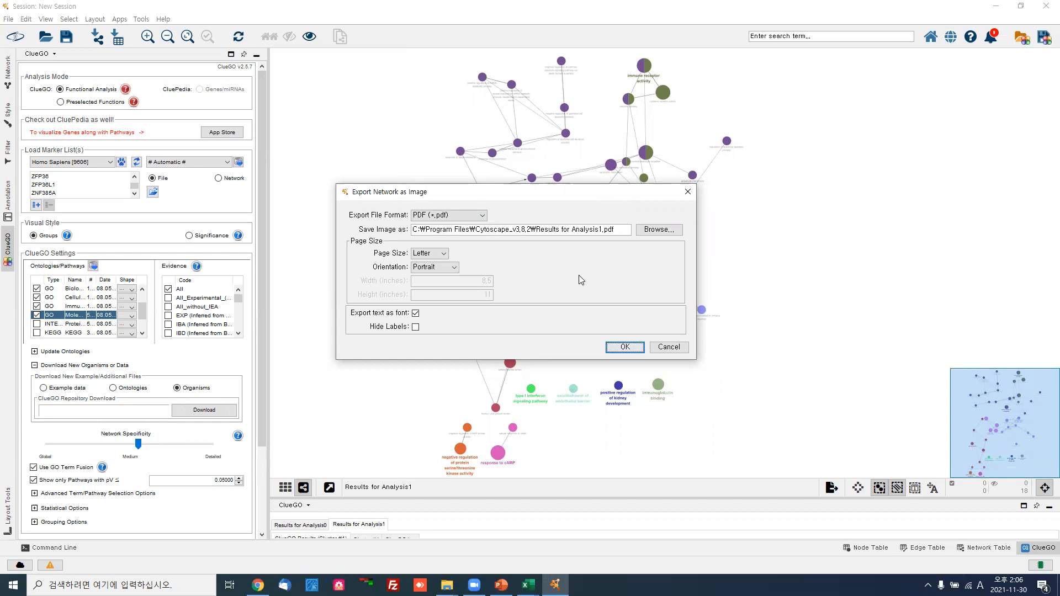
Name the export file net1 in the desktop folder 분석세미나 and export the network
{"action": "left_click", "coordinate": [655, 230]}
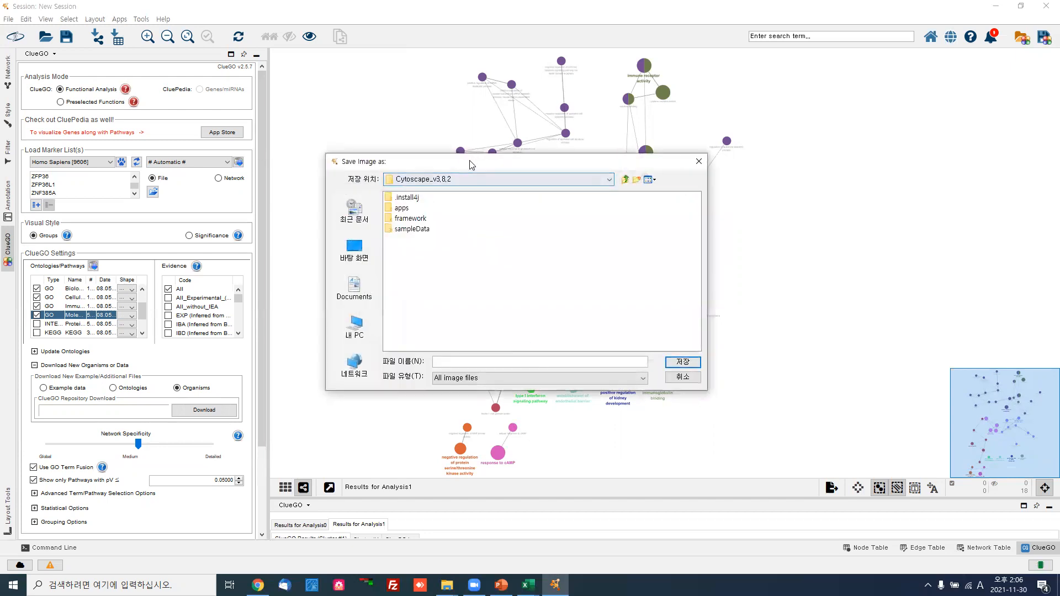
{"action": "left_click", "coordinate": [378, 276]}
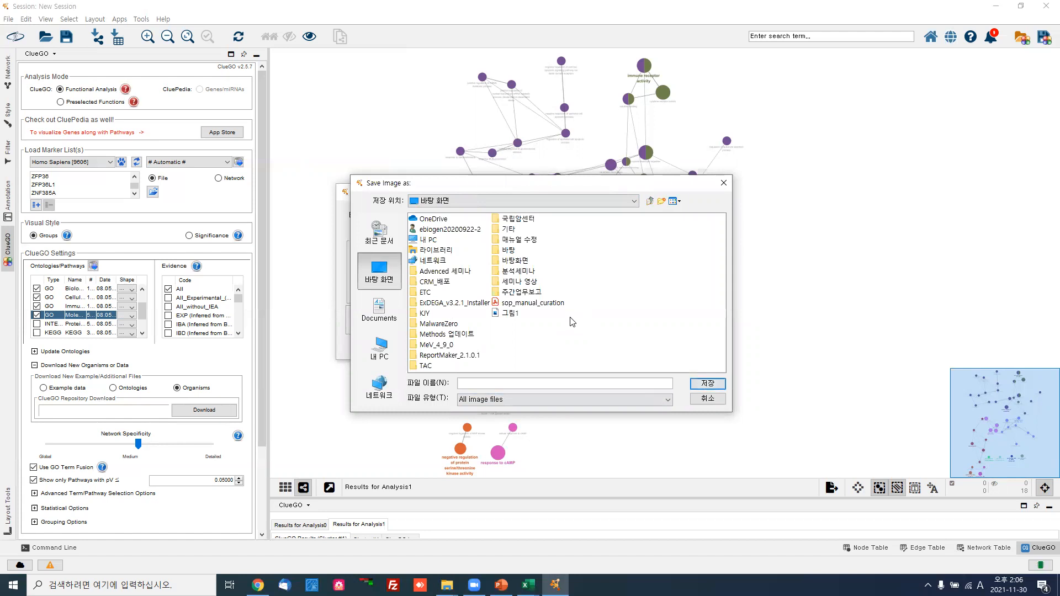
{"action": "double_click", "coordinate": [530, 271]}
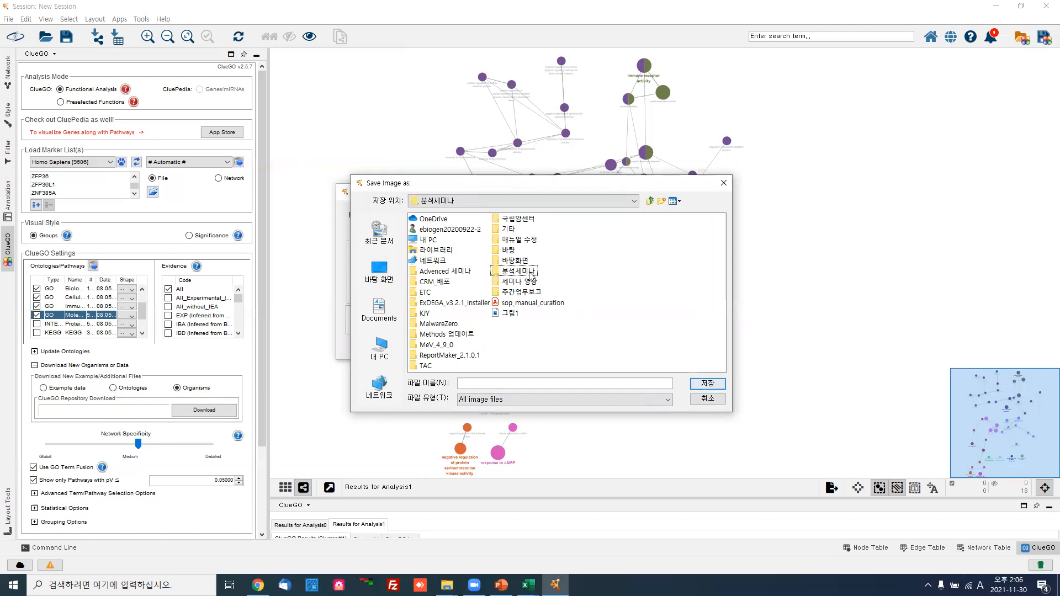
{"action": "left_click", "coordinate": [470, 383]}
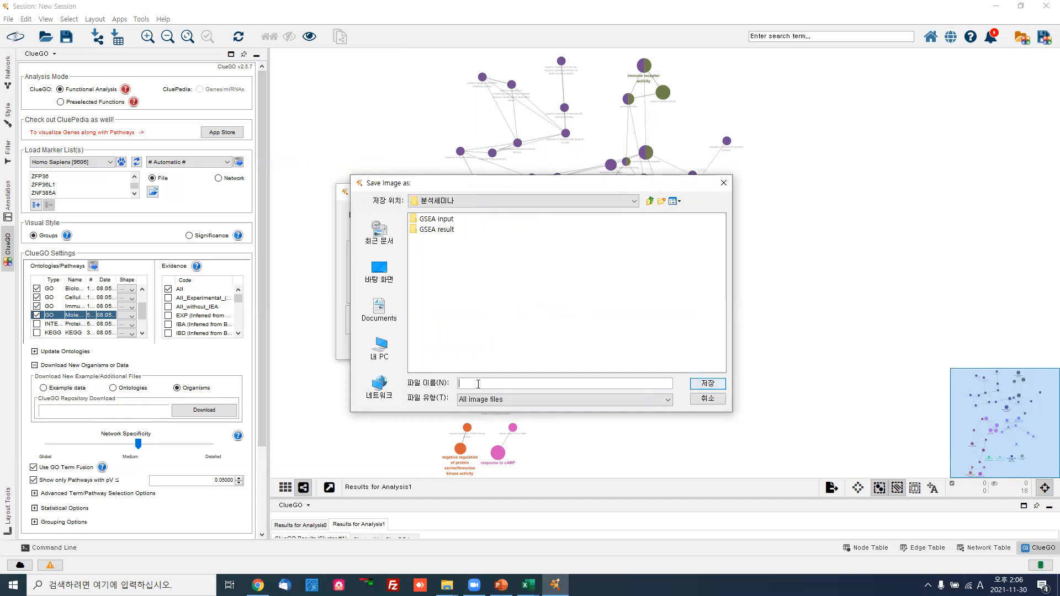
{"action": "type", "text": "net1"}
{"action": "left_click", "coordinate": [710, 381]}
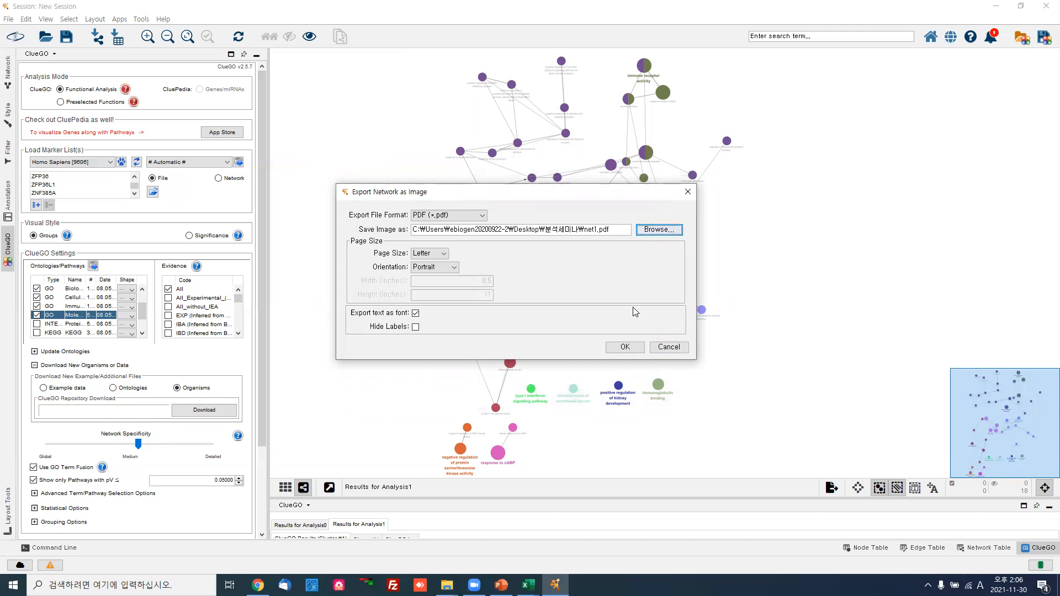
{"action": "left_click", "coordinate": [614, 353]}
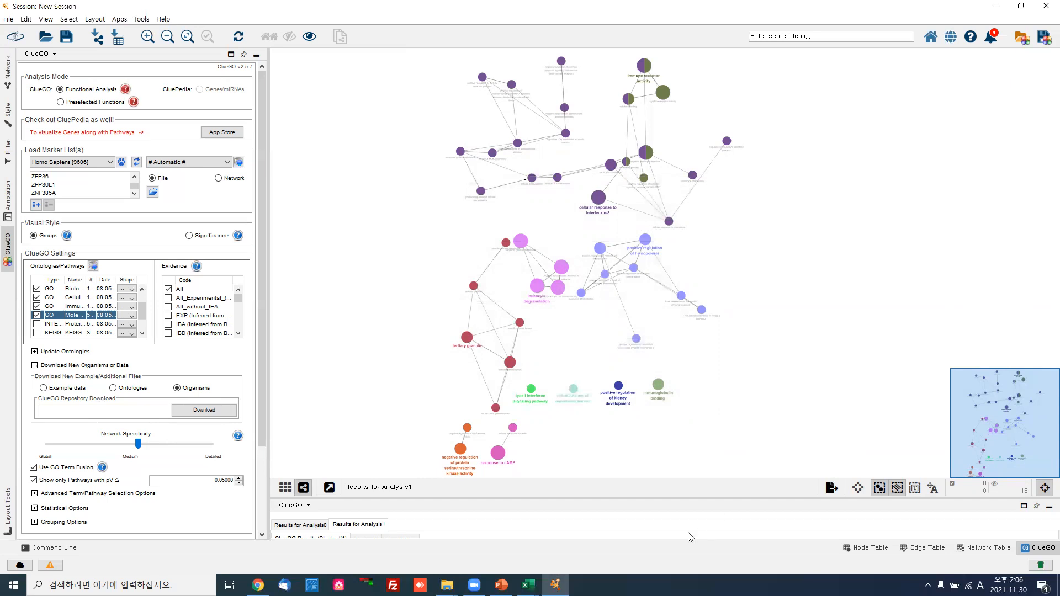
Reopen the results table area and save the ClueGO results as ClueGOResultTable-1.xls in the desktop folder 분석세미나
{"action": "left_click_drag", "start_coordinate": [649, 498], "coordinate": [653, 369]}
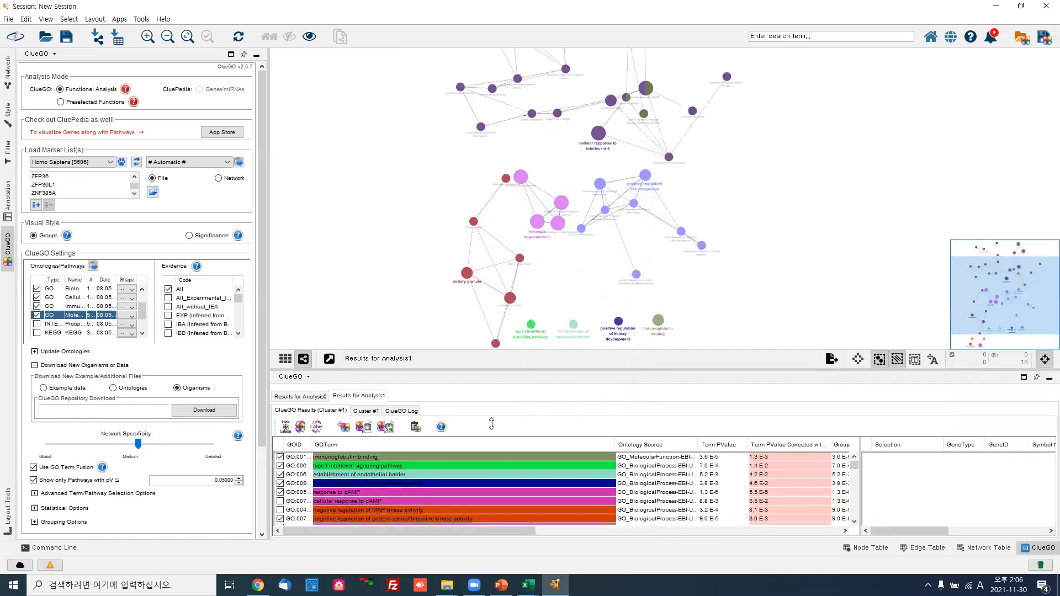
{"action": "left_click", "coordinate": [386, 428]}
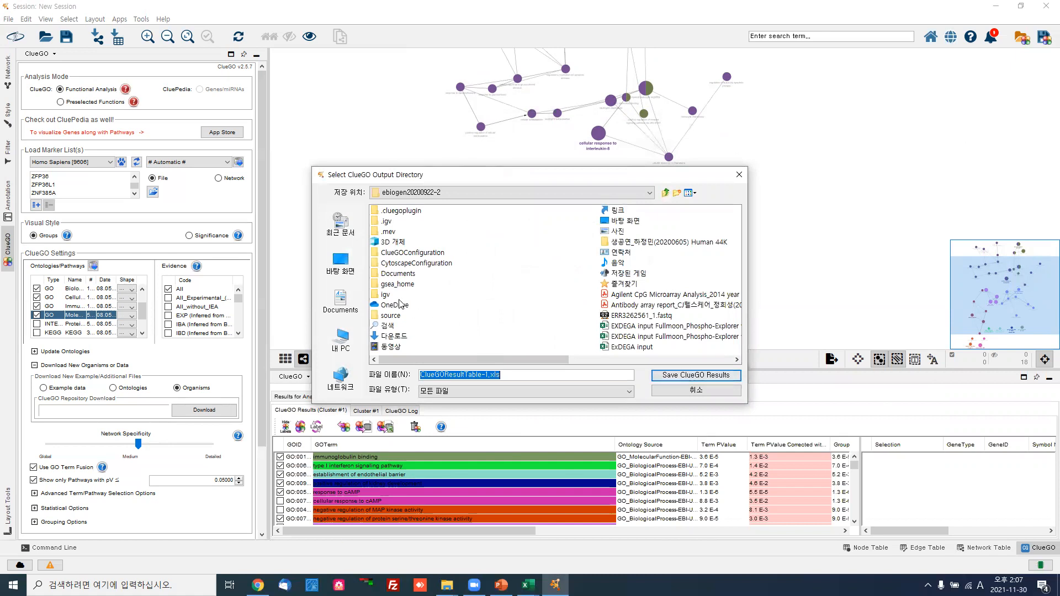
{"action": "left_click", "coordinate": [340, 268]}
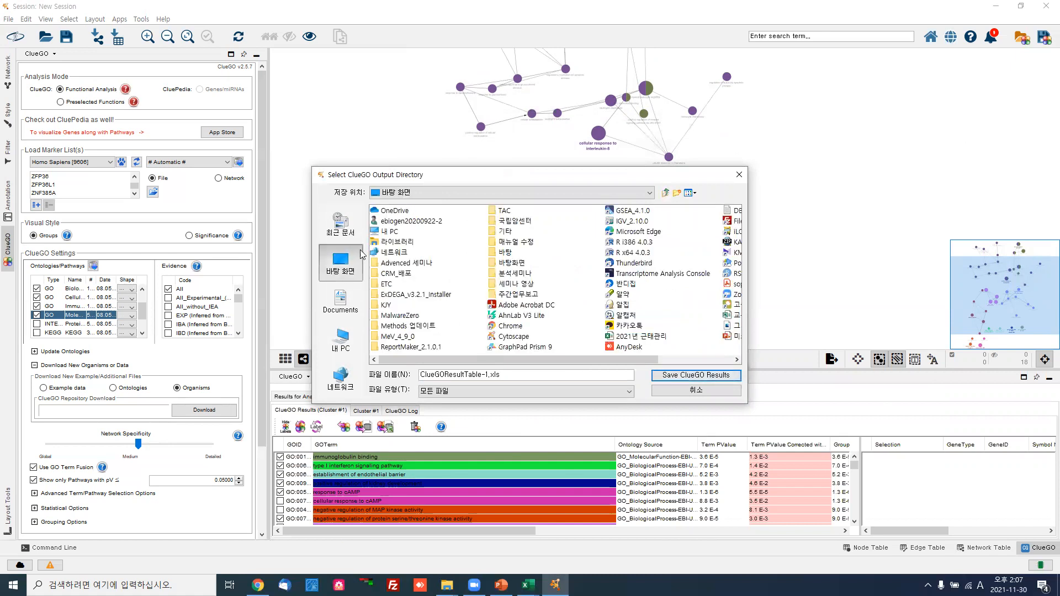
{"action": "double_click", "coordinate": [512, 275]}
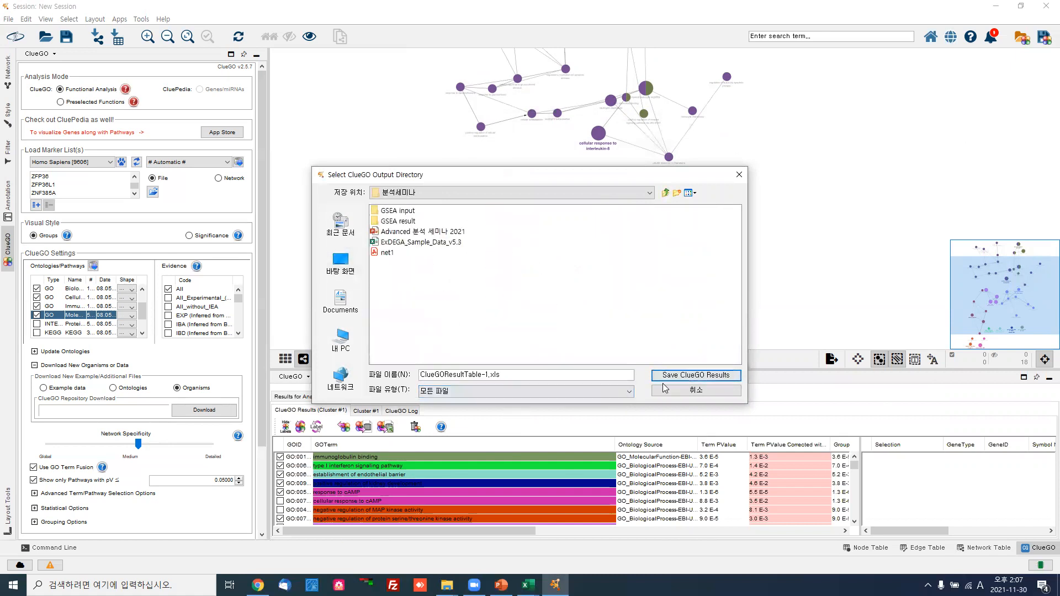
{"action": "left_click", "coordinate": [684, 378]}
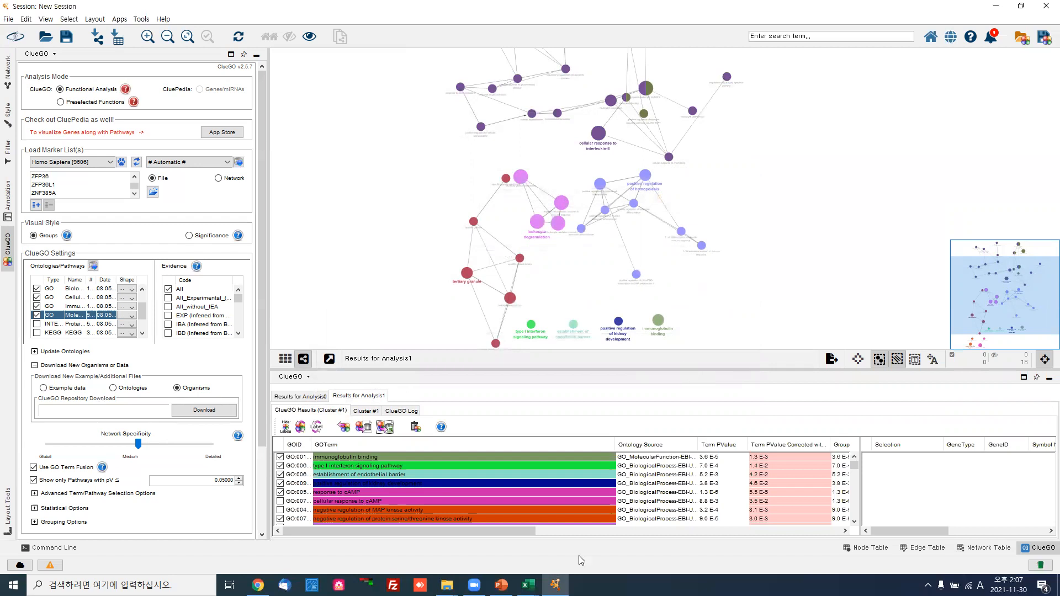
Check the exported net1 PDF from the 분석세미나 folder, close it, and open the ClueGOResultTable-1 file in Excel
{"action": "mouse_move", "coordinate": [447, 584]}
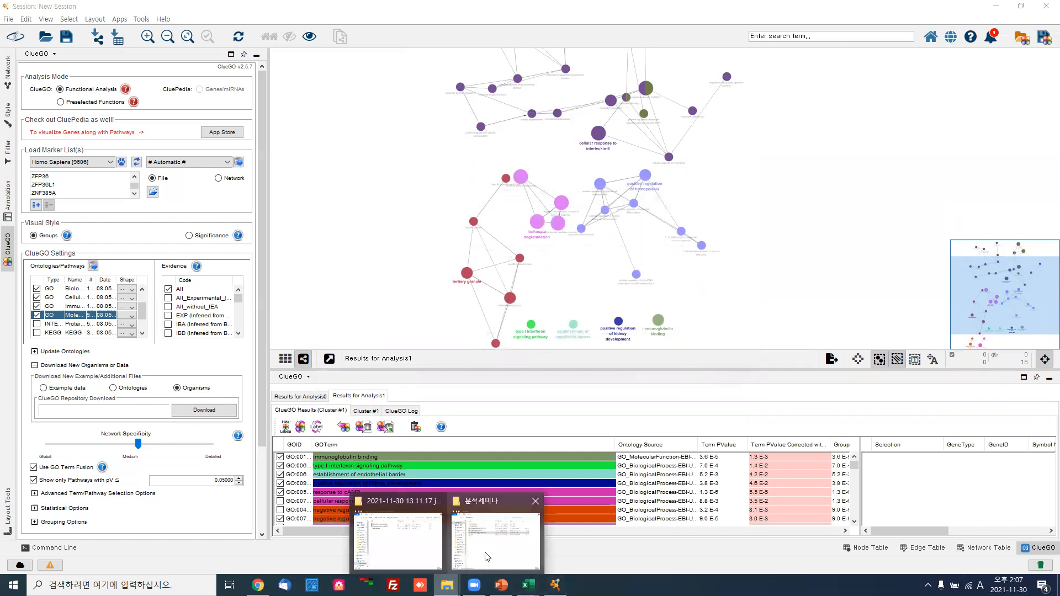
{"action": "left_click", "coordinate": [494, 538]}
{"action": "double_click", "coordinate": [377, 293]}
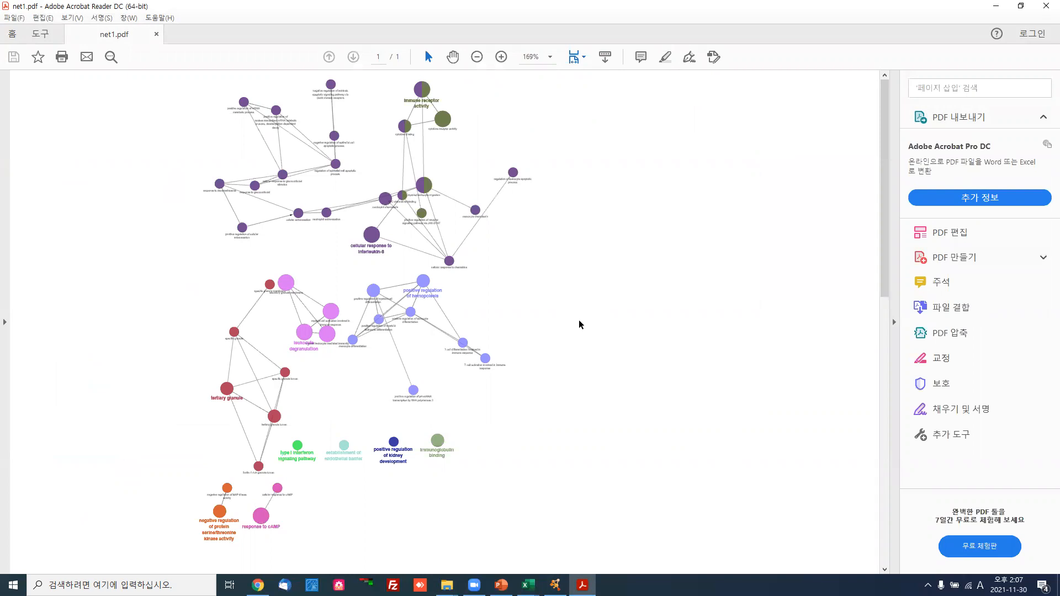
{"action": "left_click", "coordinate": [1045, 6]}
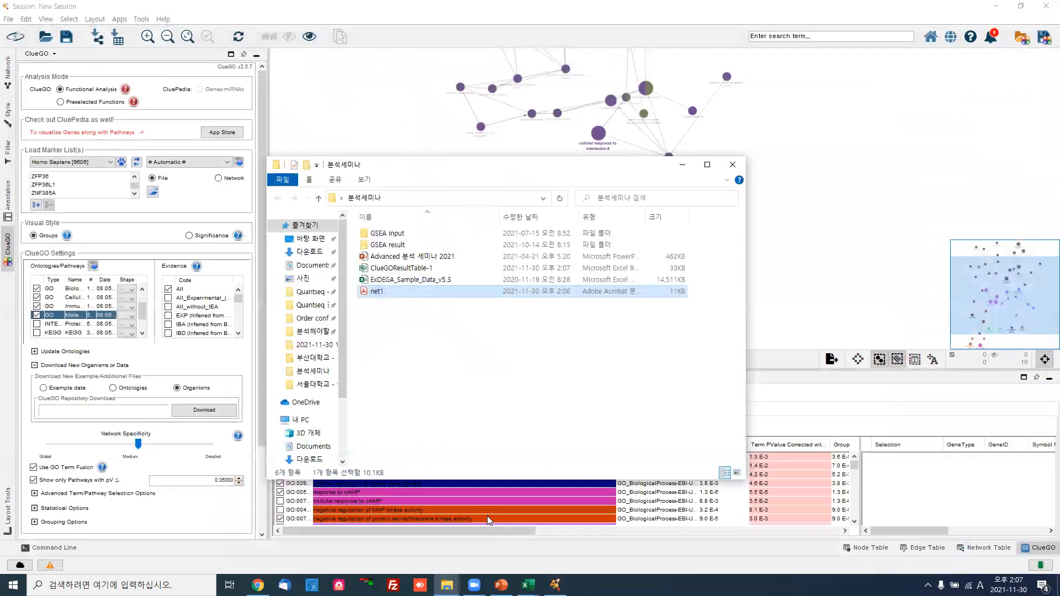
{"action": "double_click", "coordinate": [407, 268]}
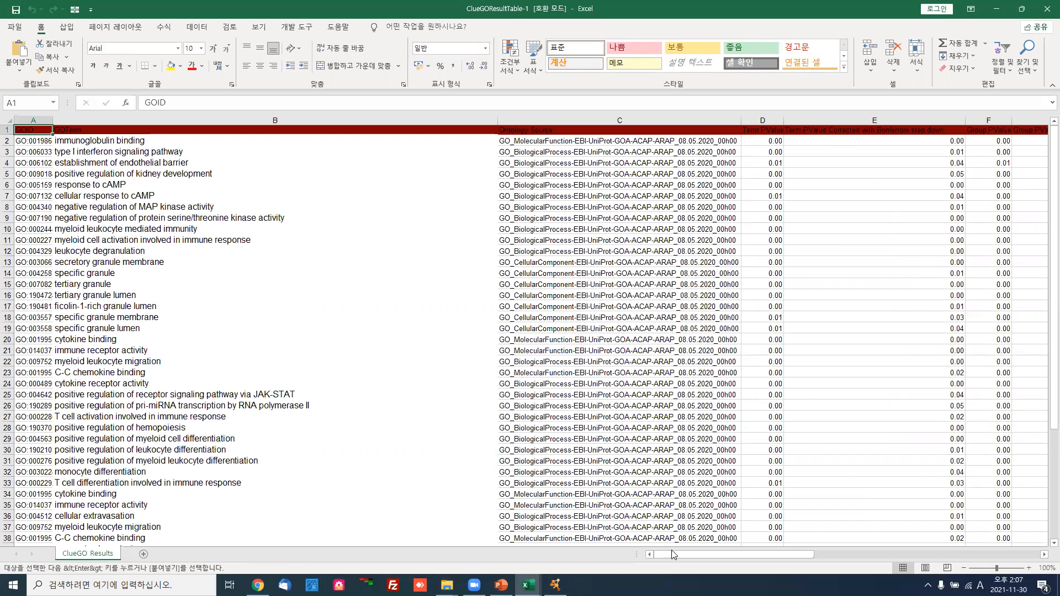
Review the p-value, group and associated-gene columns of the ClueGO result table, and close that workbook
{"action": "left_click_drag", "start_coordinate": [672, 556], "coordinate": [788, 554]}
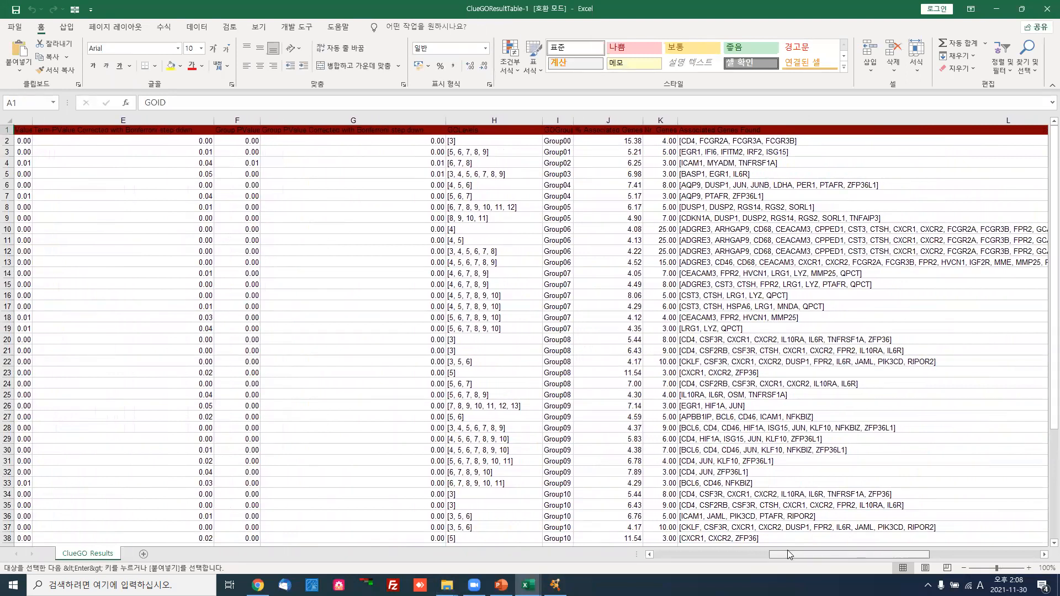
{"action": "left_click_drag", "start_coordinate": [787, 554], "coordinate": [800, 554]}
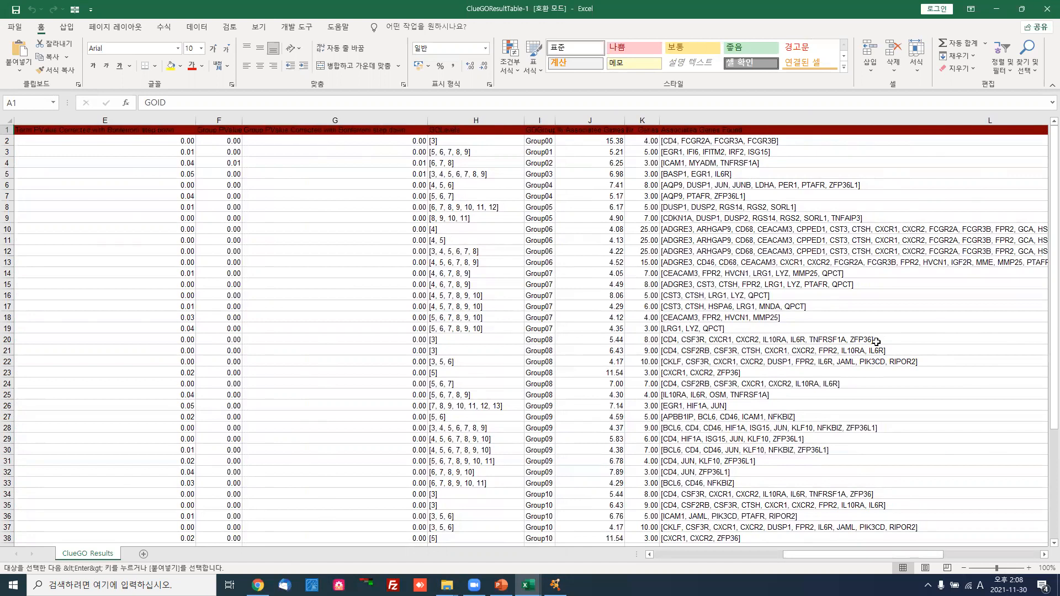
{"action": "left_click", "coordinate": [1043, 9]}
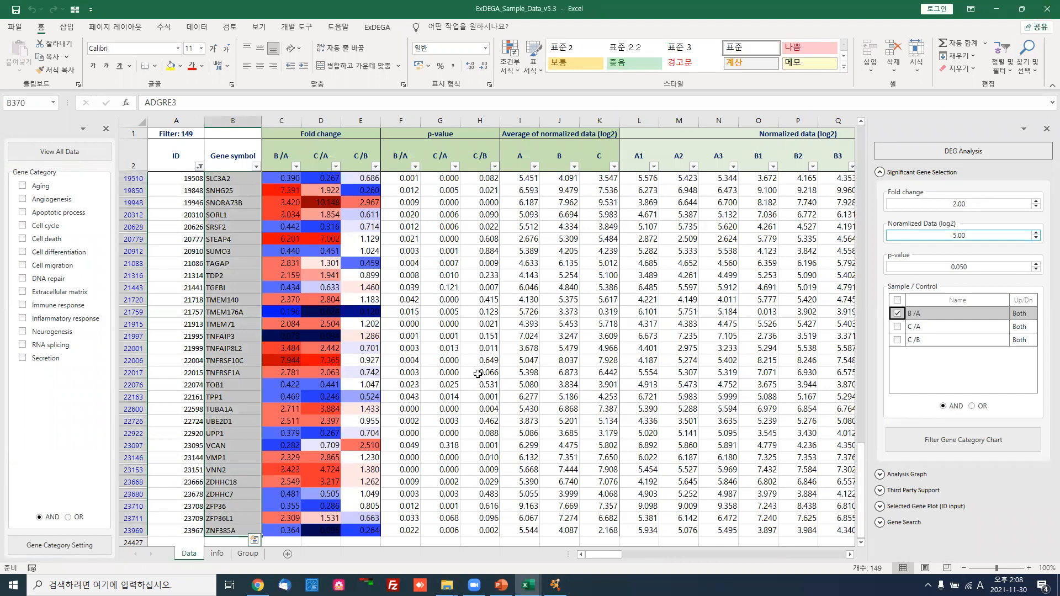
{"action": "left_click", "coordinate": [446, 236]}
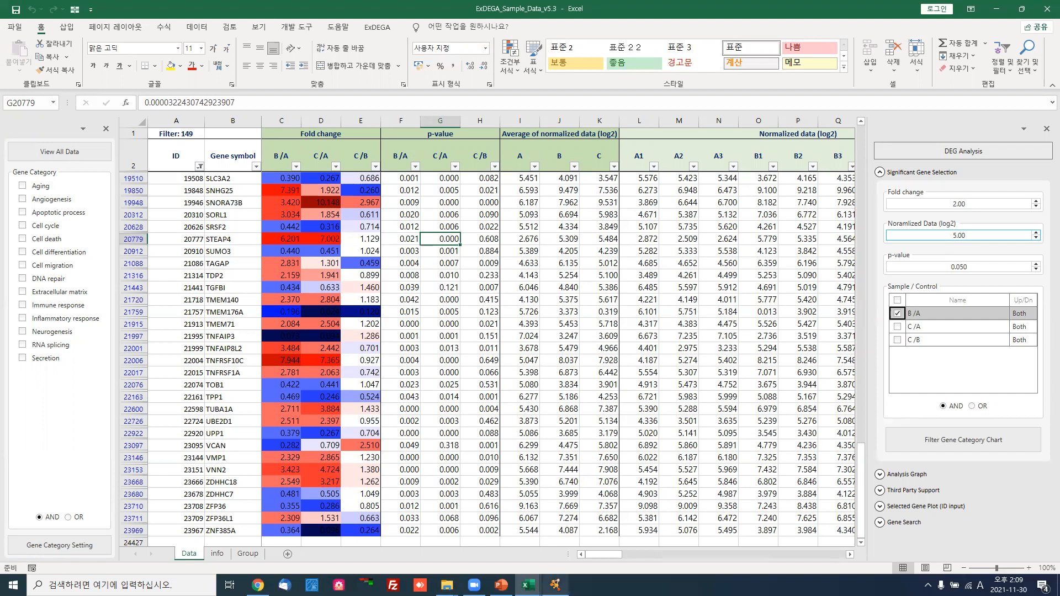
Switch to Cytoscape and quit it without saving the session
{"action": "mouse_move", "coordinate": [554, 586]}
{"action": "left_click", "coordinate": [554, 539]}
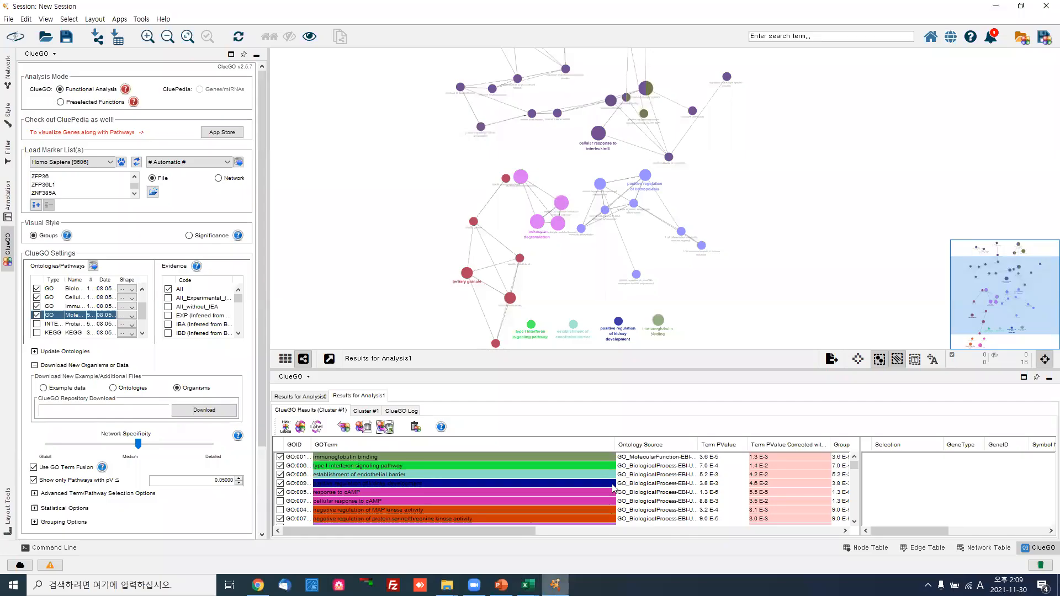
{"action": "left_click", "coordinate": [1046, 6]}
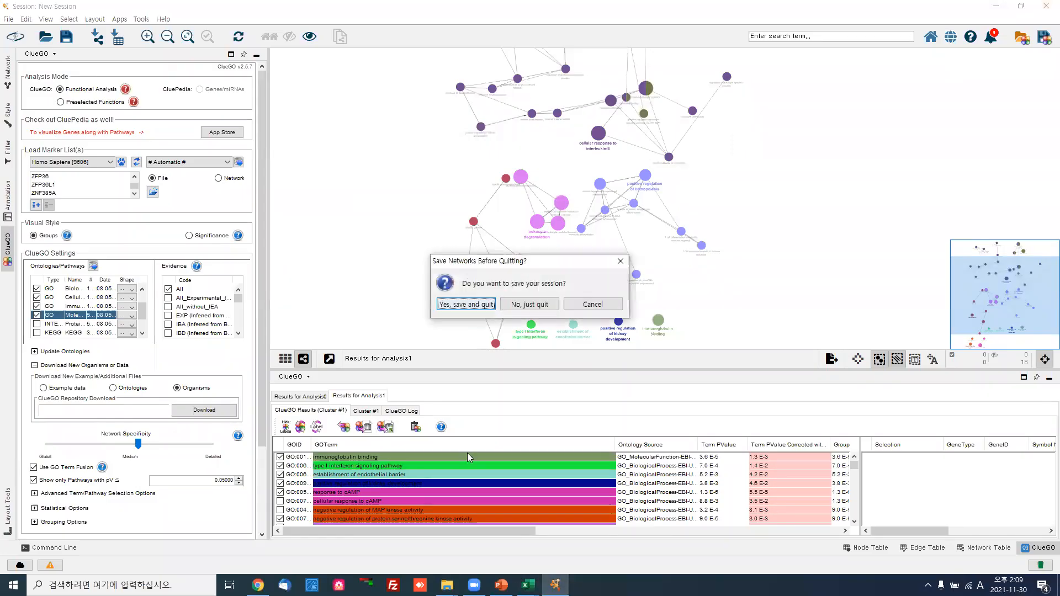
{"action": "left_click", "coordinate": [534, 302]}
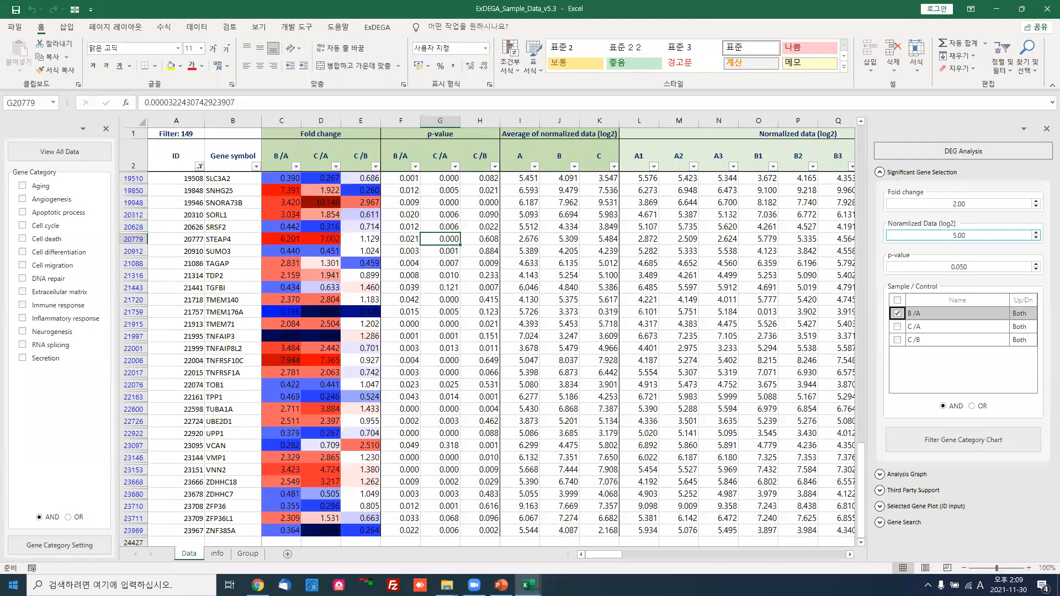
Start Cytoscape again with an empty session and dismiss the offer to download version 3.9.0
{"action": "left_click", "coordinate": [13, 585]}
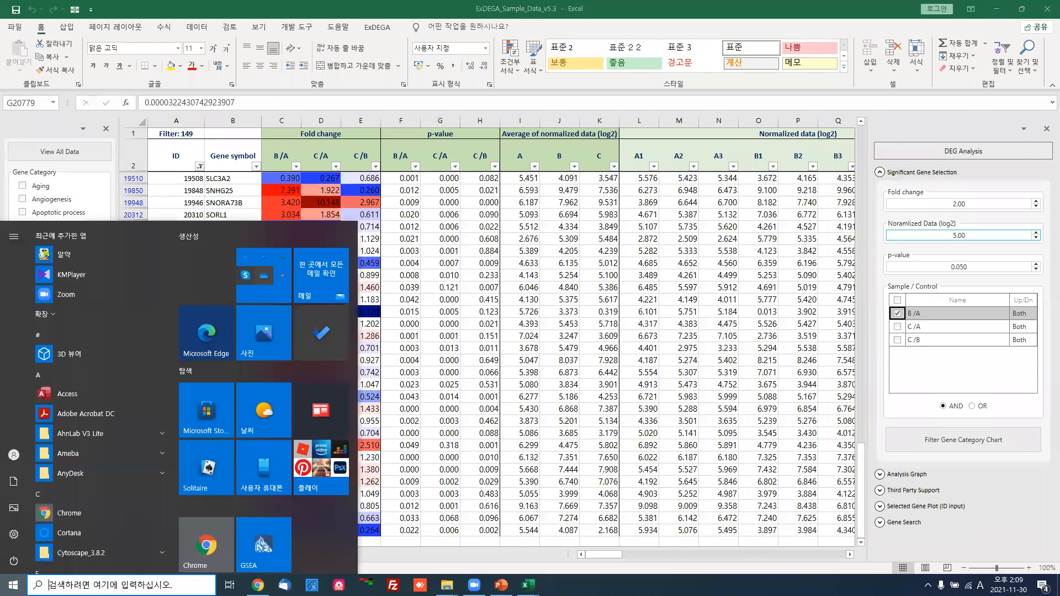
{"action": "left_click", "coordinate": [80, 585]}
{"action": "left_click", "coordinate": [83, 376]}
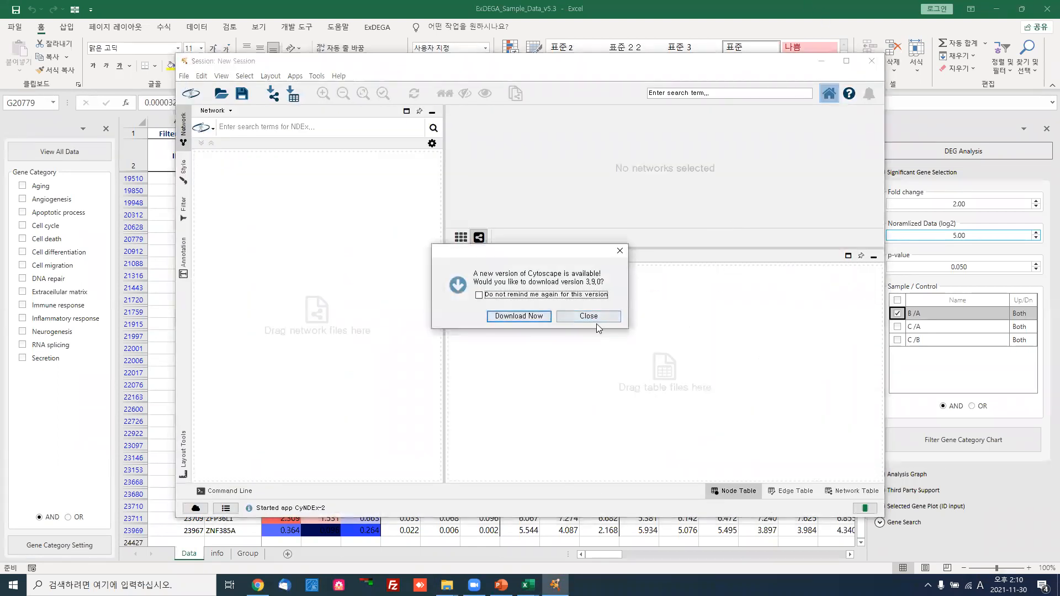
{"action": "left_click", "coordinate": [591, 316]}
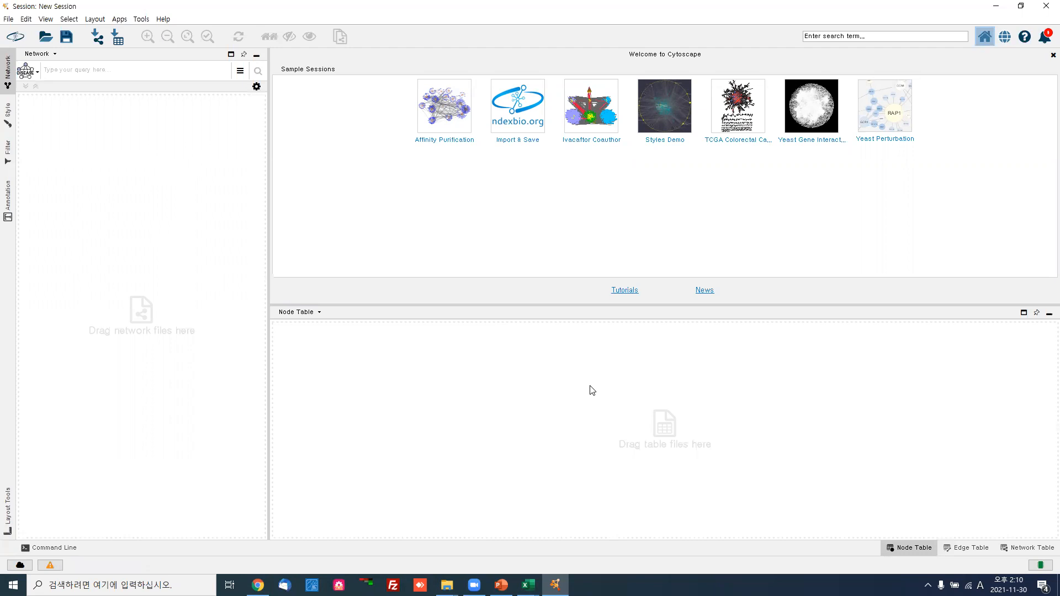
Switch to the ExDEGA_Sample_Data_v5.3 workbook and copy the first ten filtered gene symbols, ADGRE3 through BASP1
{"action": "left_click", "coordinate": [529, 585]}
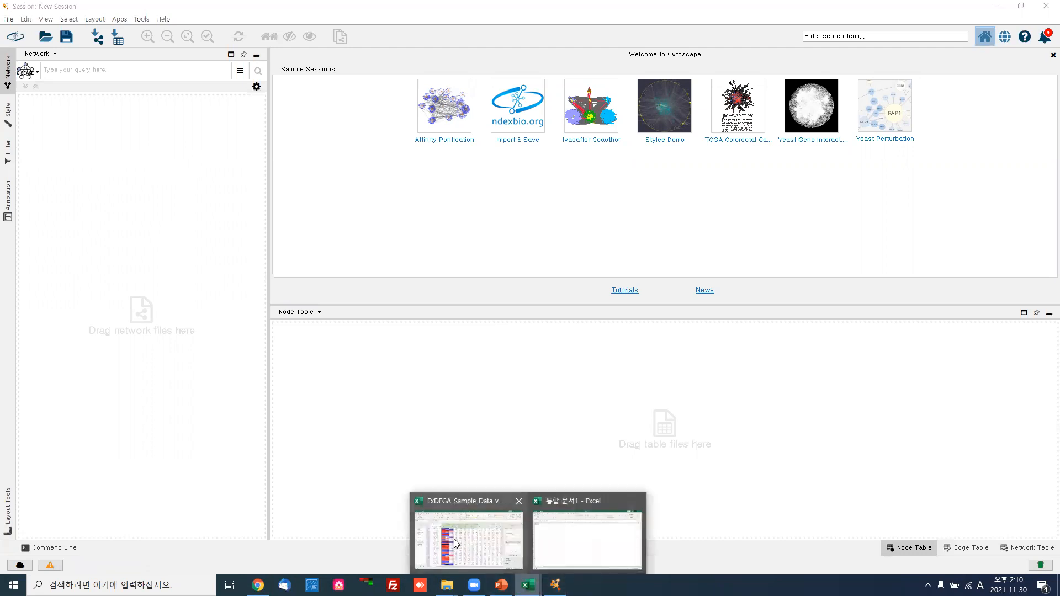
{"action": "left_click", "coordinate": [456, 544]}
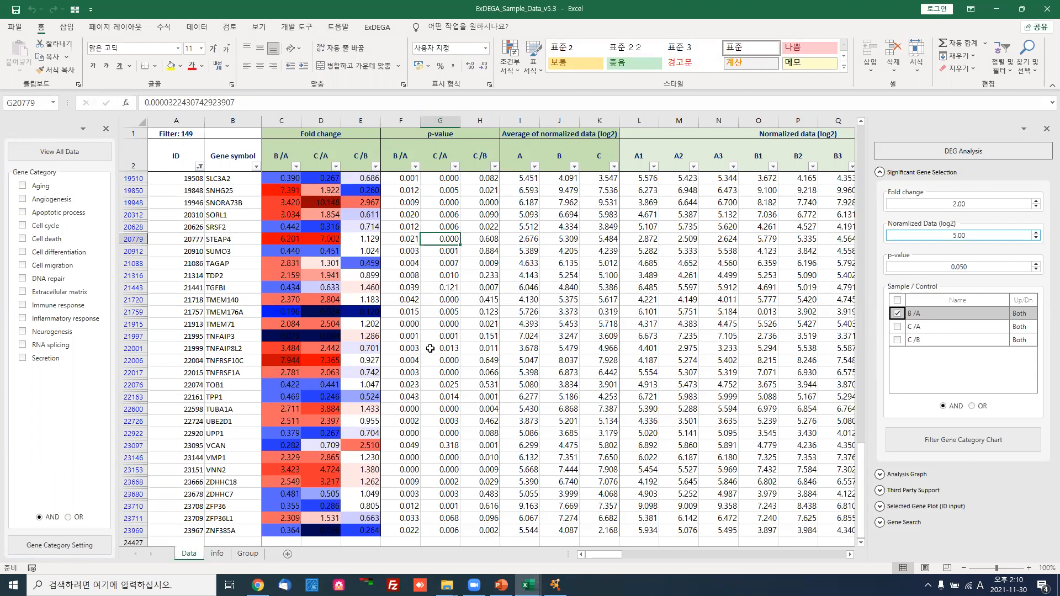
{"action": "scroll", "coordinate": [298, 326], "scroll_direction": "up", "scroll_amount": 2}
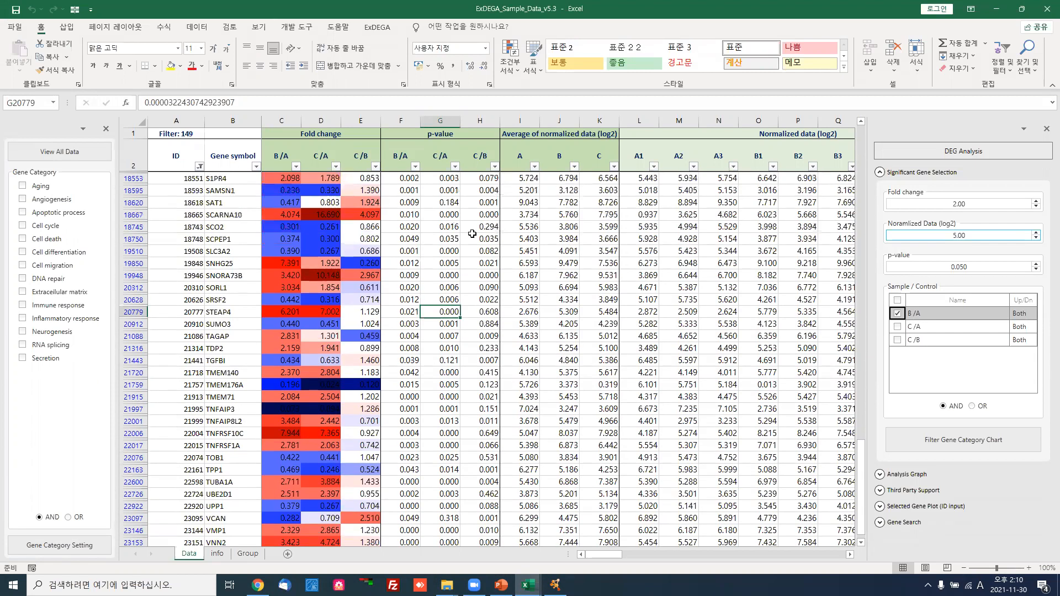
{"action": "left_click_drag", "start_coordinate": [857, 495], "coordinate": [859, 224]}
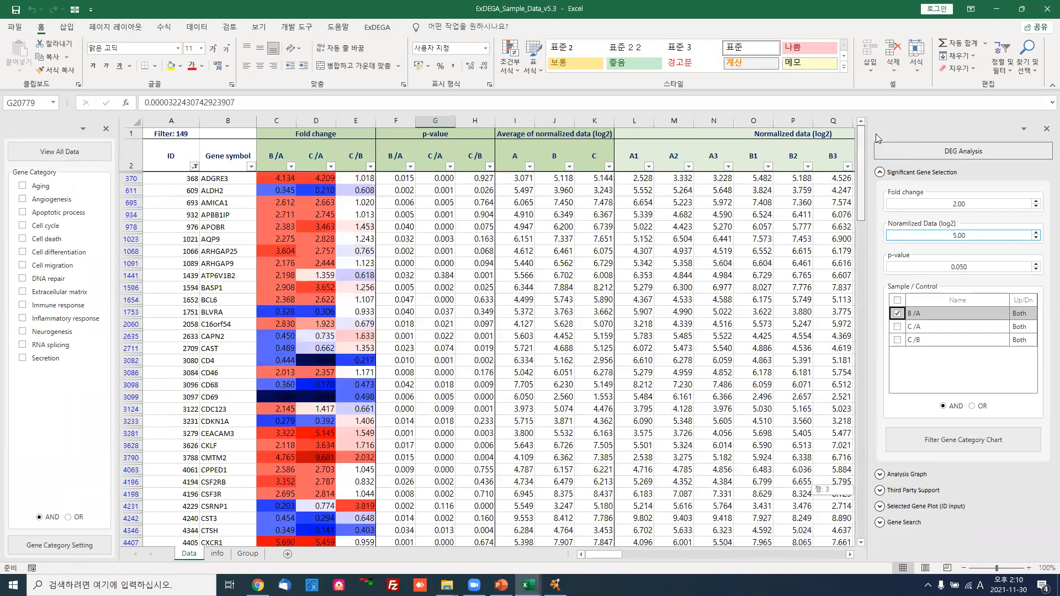
{"action": "left_click_drag", "start_coordinate": [213, 178], "coordinate": [201, 287]}
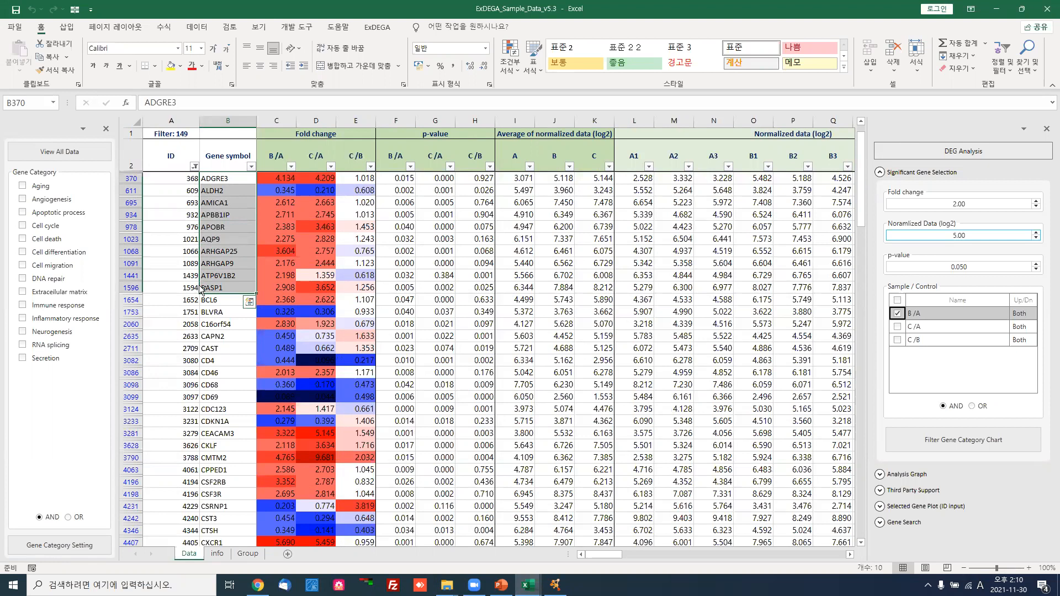
{"action": "key", "text": "ctrl+c"}
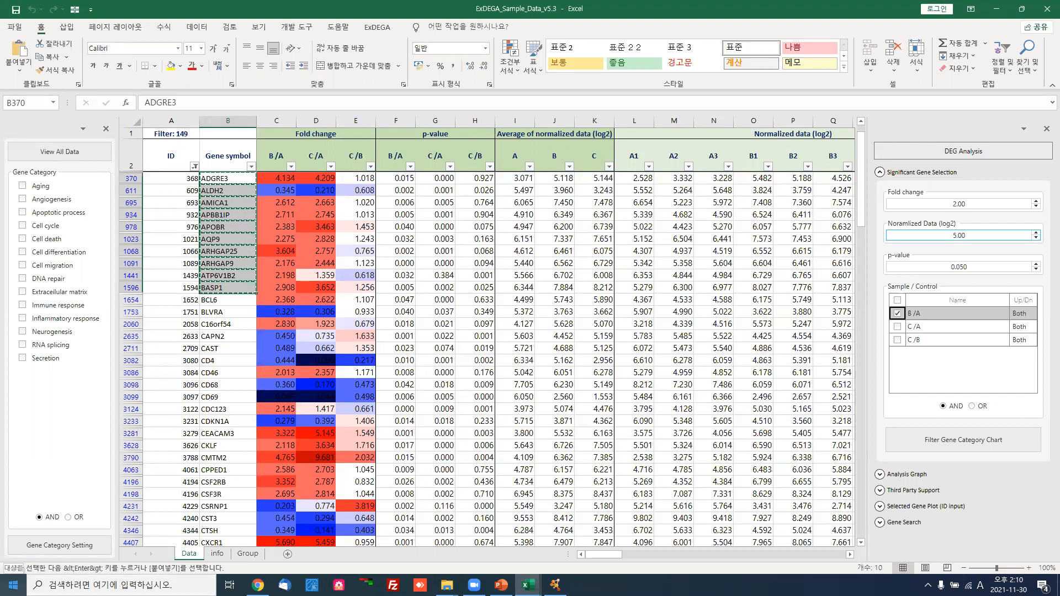
Open a new blank Excel workbook and paste the copied gene symbols into column A starting at A2
{"action": "left_click", "coordinate": [14, 585]}
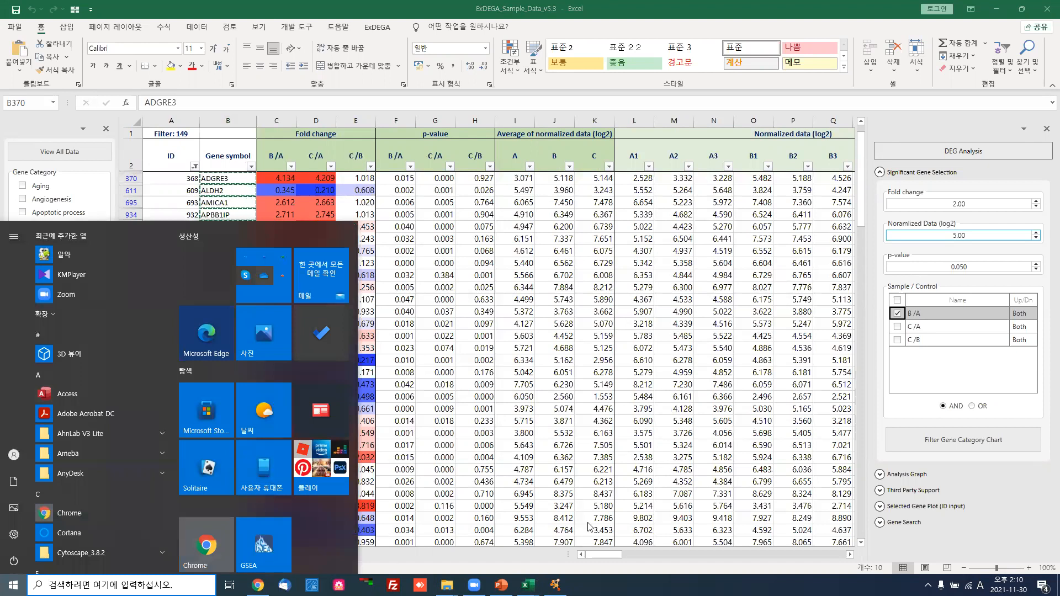
{"action": "mouse_move", "coordinate": [527, 585]}
{"action": "left_click", "coordinate": [113, 585]}
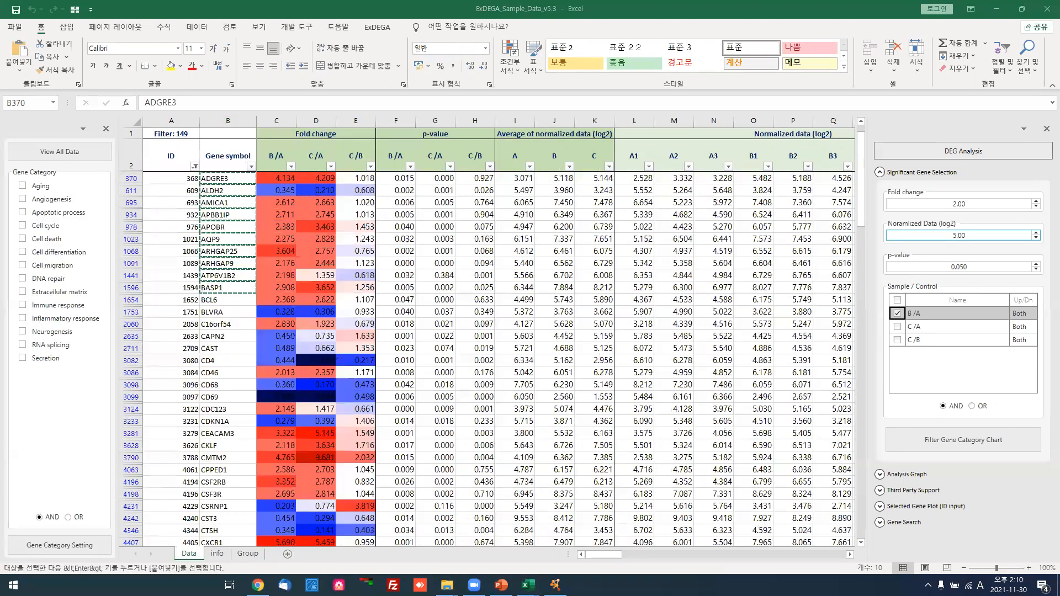
{"action": "left_click", "coordinate": [86, 320]}
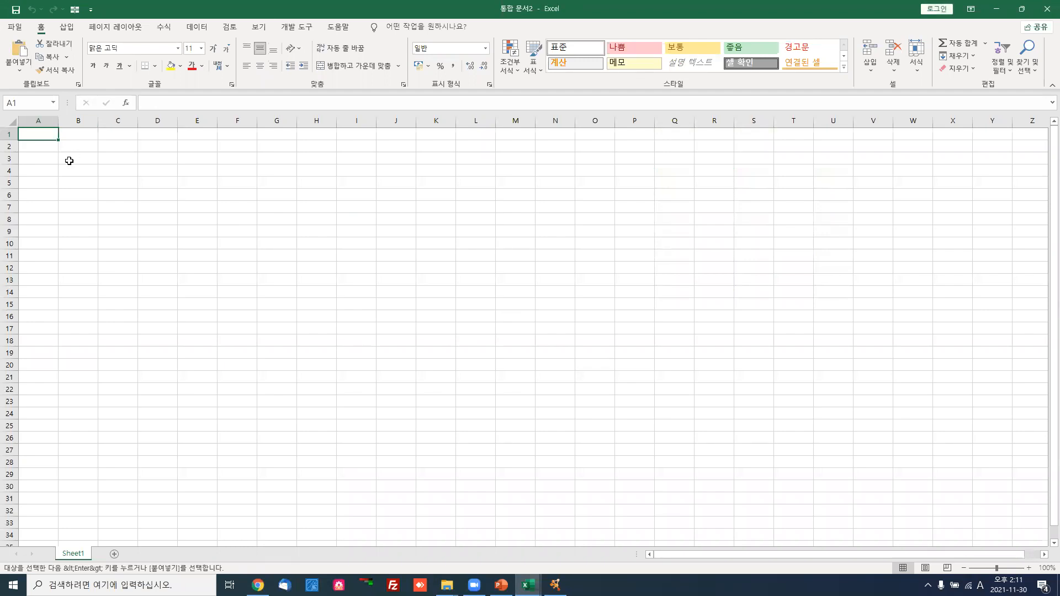
{"action": "left_click", "coordinate": [39, 148]}
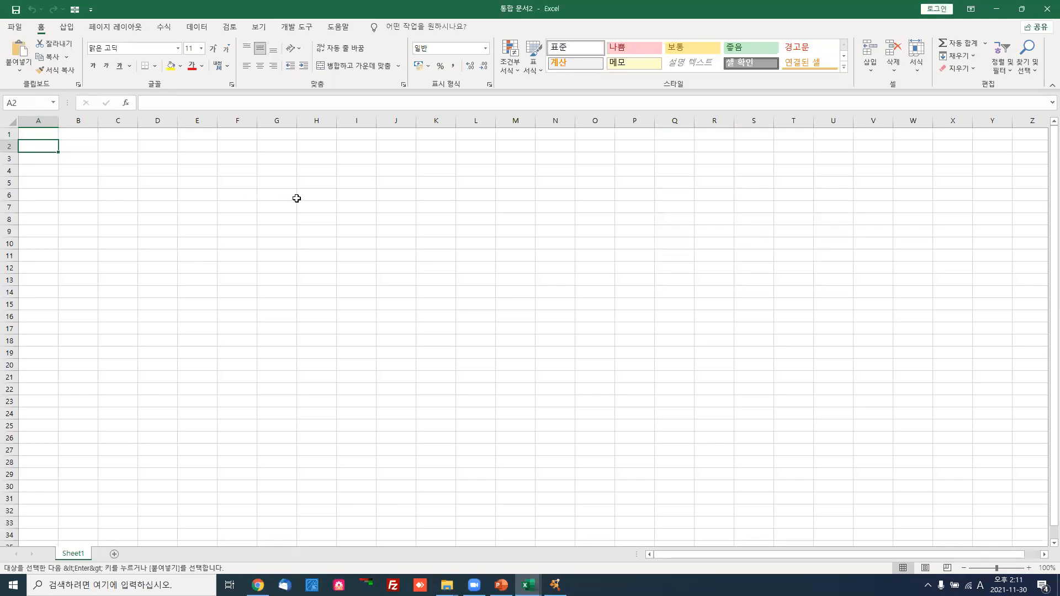
{"action": "key", "text": "ctrl+v"}
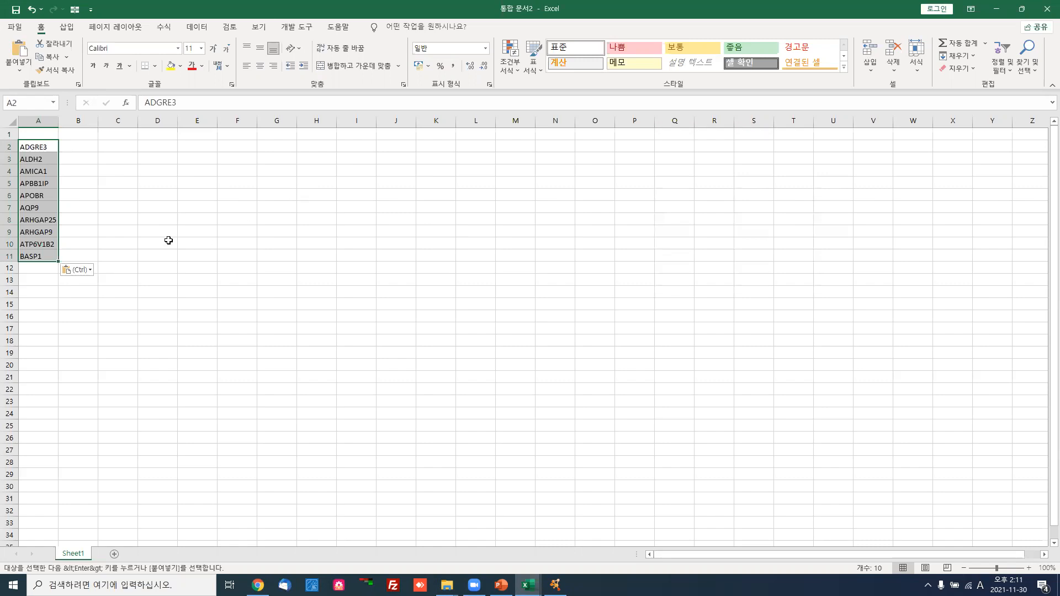
{"action": "left_click", "coordinate": [152, 222]}
Copy ADGRE3, ALDH2 and AMICA1 from column A into cells C5 to C7
{"action": "left_click_drag", "start_coordinate": [51, 149], "coordinate": [44, 175]}
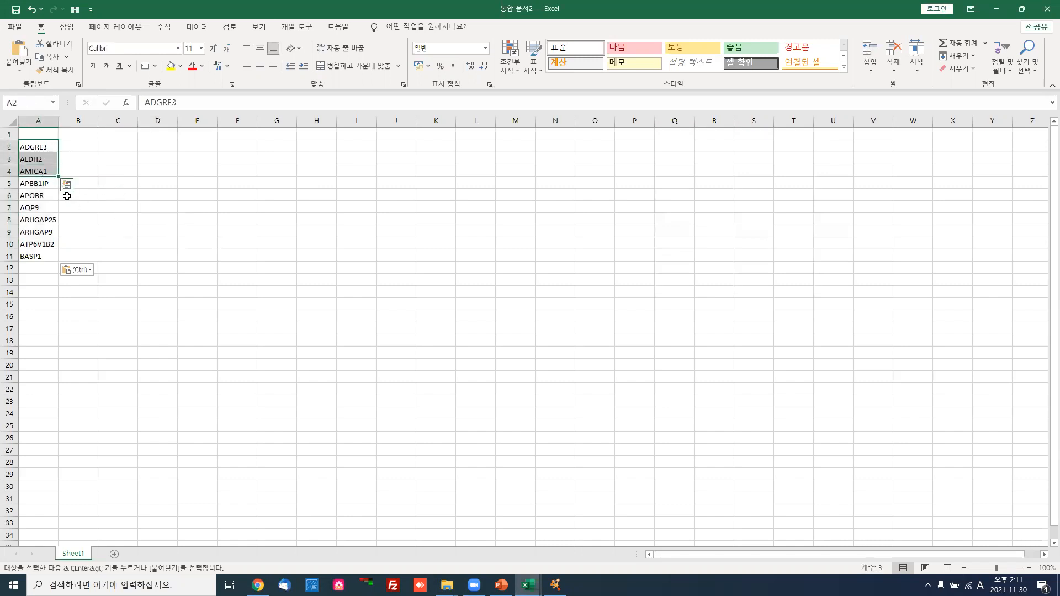
{"action": "key", "text": "ctrl+c"}
{"action": "left_click", "coordinate": [112, 160]}
{"action": "left_click", "coordinate": [110, 170]}
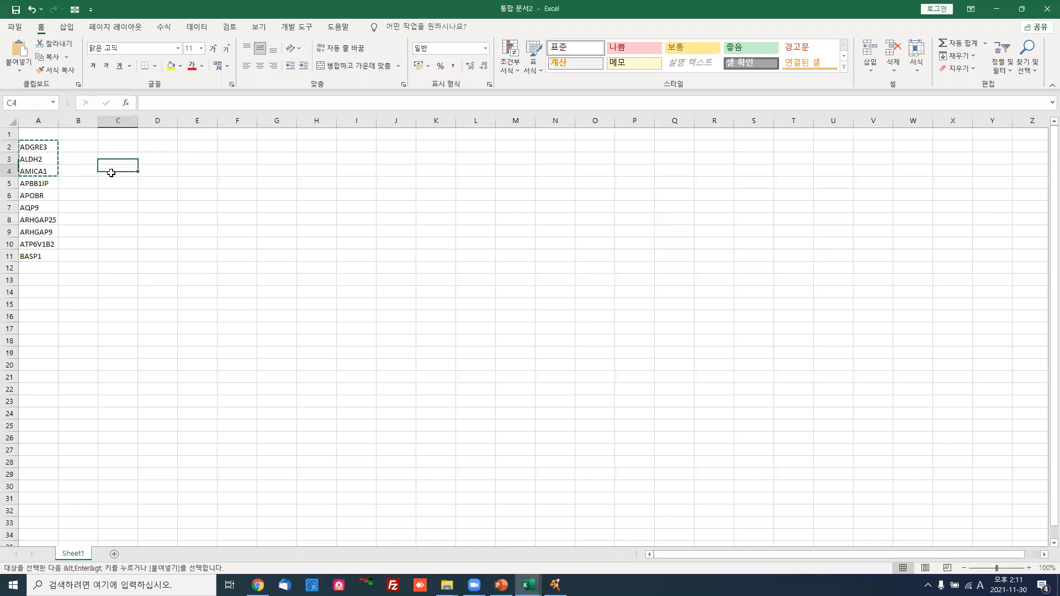
{"action": "left_click", "coordinate": [113, 183]}
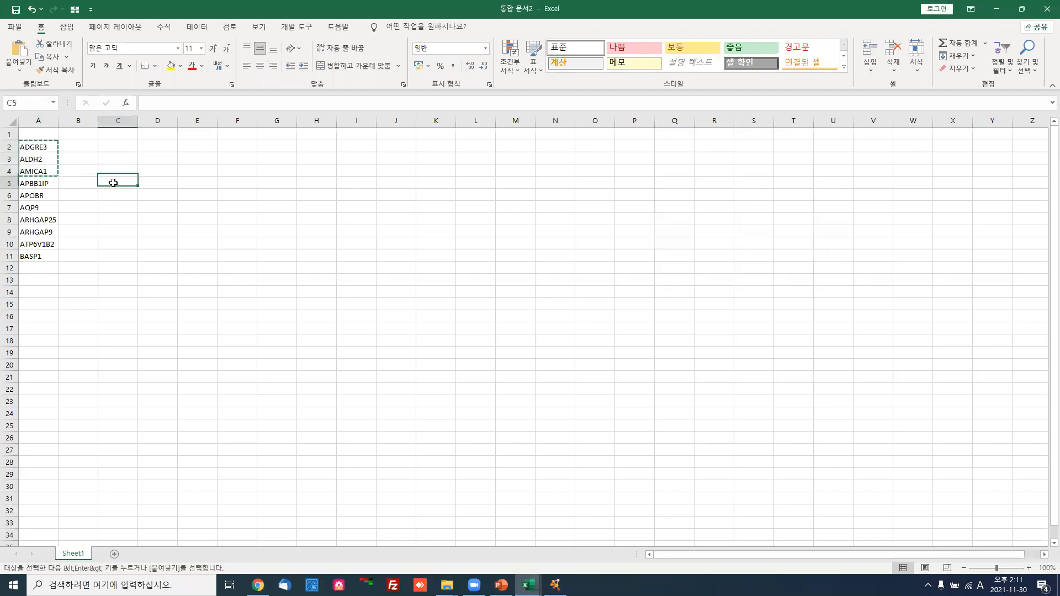
{"action": "key", "text": "ctrl+v"}
Copy ARHGAP25, ARHGAP9 and ATP6V1B2 from column A into cells C2 to C4
{"action": "left_click_drag", "start_coordinate": [49, 221], "coordinate": [34, 244]}
{"action": "key", "text": "ctrl+c"}
{"action": "key", "text": "ctrl+c"}
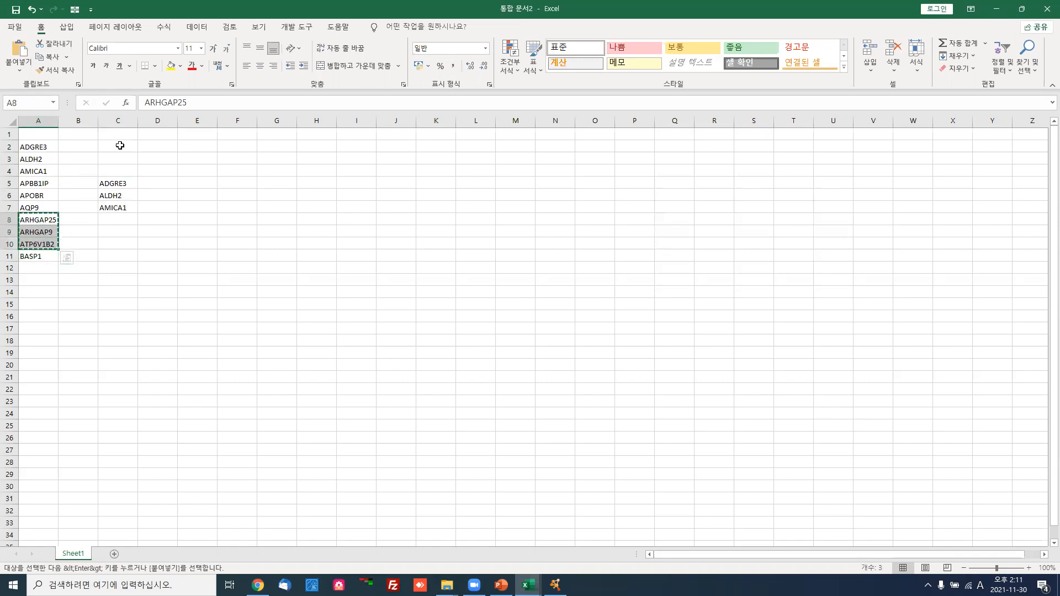
{"action": "left_click", "coordinate": [118, 146]}
{"action": "key", "text": "ctrl+v"}
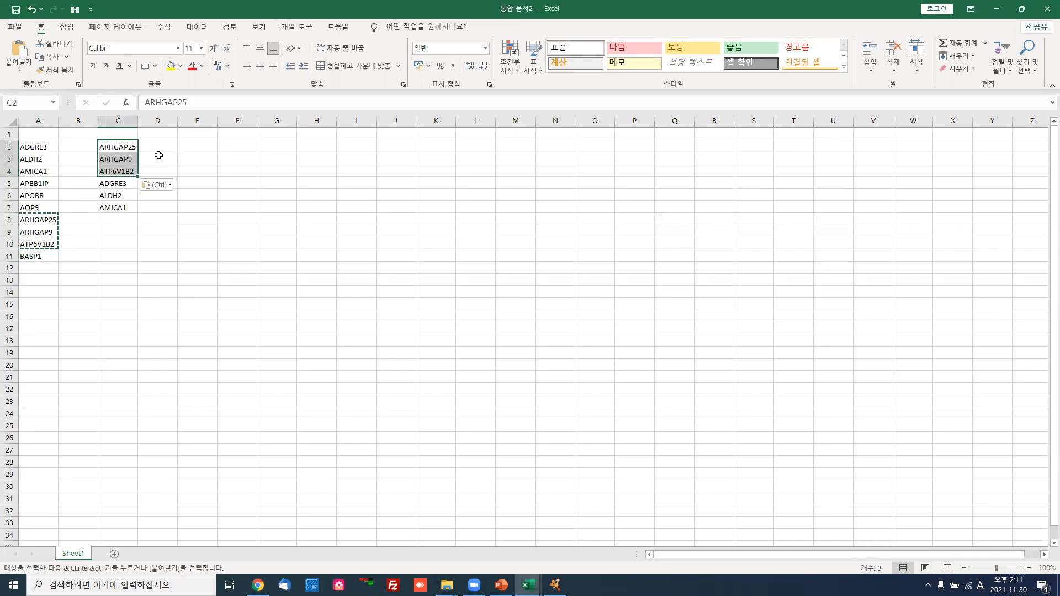
Copy the four genes APBB1IP through ARHGAP25 from column A into cells C8 to C11
{"action": "left_click", "coordinate": [44, 171]}
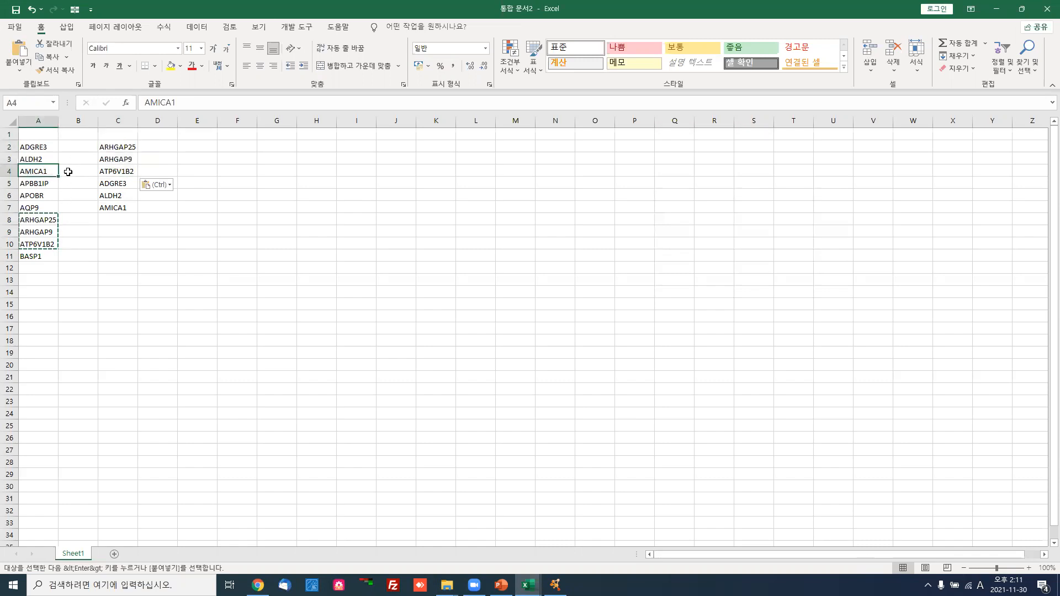
{"action": "left_click_drag", "start_coordinate": [39, 183], "coordinate": [38, 216]}
{"action": "key", "text": "ctrl+c"}
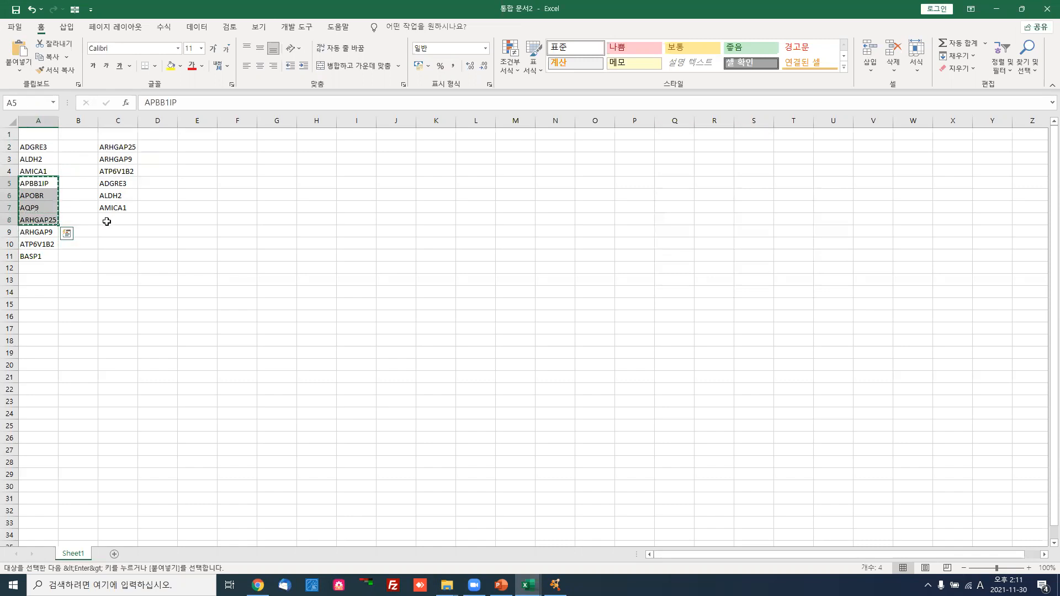
{"action": "left_click", "coordinate": [107, 220]}
{"action": "key", "text": "ctrl+v"}
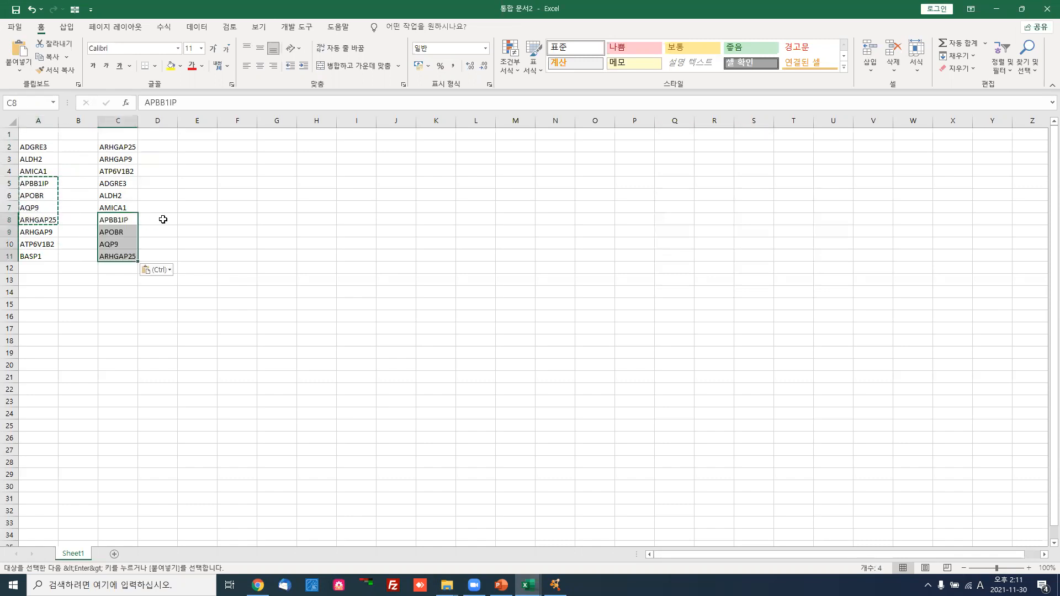
Replace the gene in C11 with a copy of ADGRE3 from A2 and clear the copy selection
{"action": "left_click", "coordinate": [45, 148]}
{"action": "key", "text": "ctrl+c"}
{"action": "left_click", "coordinate": [114, 256]}
{"action": "key", "text": "ctrl+v"}
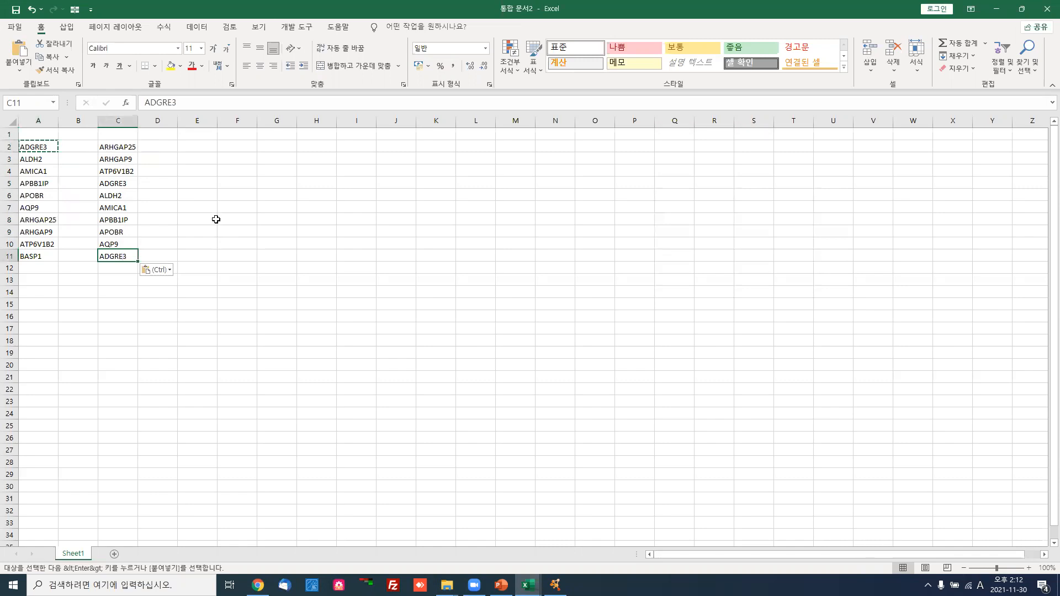
{"action": "left_click", "coordinate": [216, 220]}
{"action": "key", "text": "Escape"}
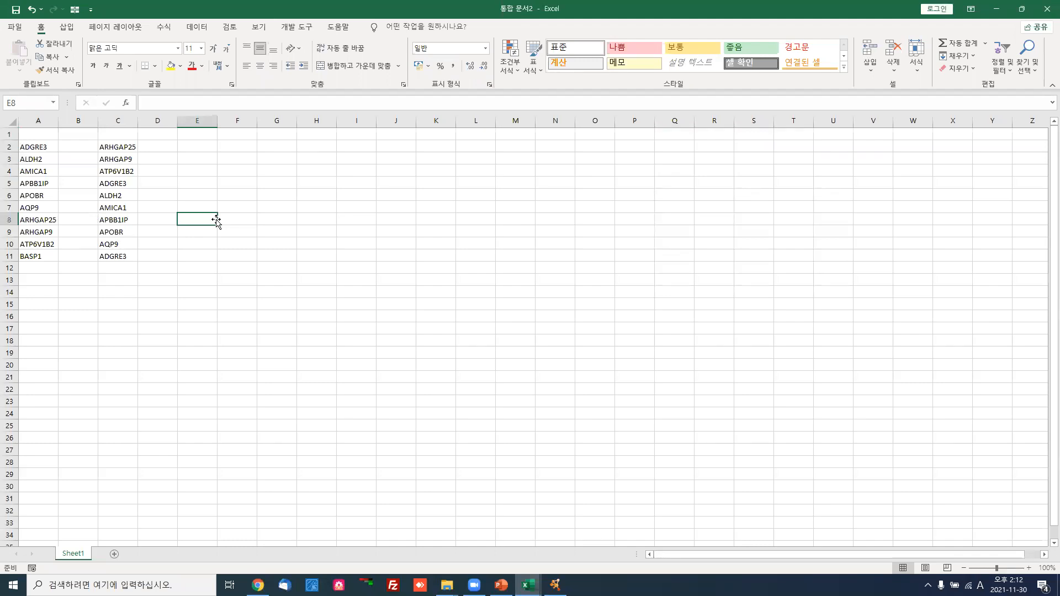
Enter the column headers source in A1 and target in C1
{"action": "left_click", "coordinate": [44, 136]}
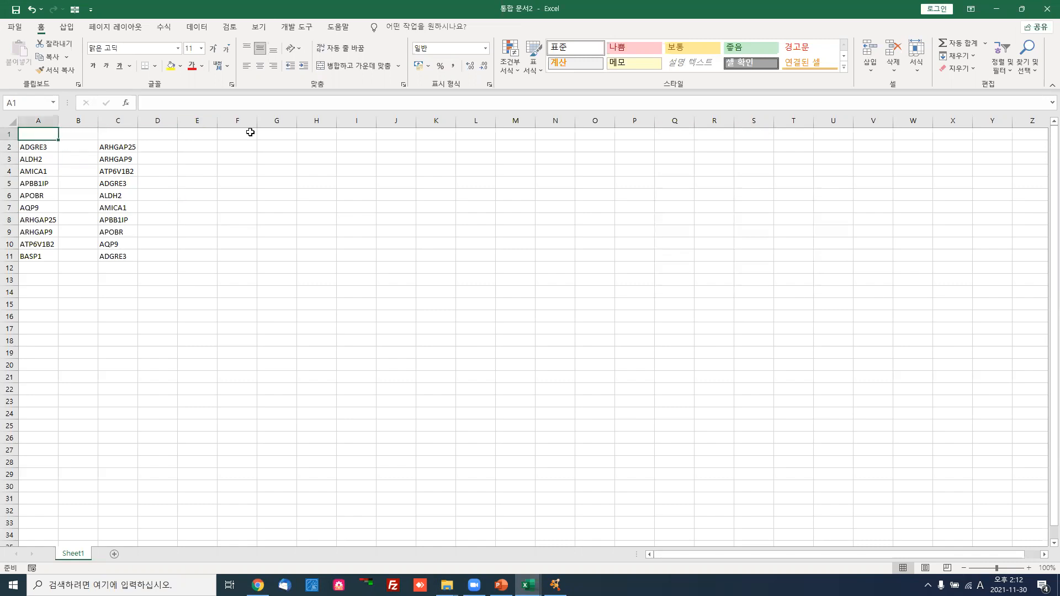
{"action": "type", "text": "source"}
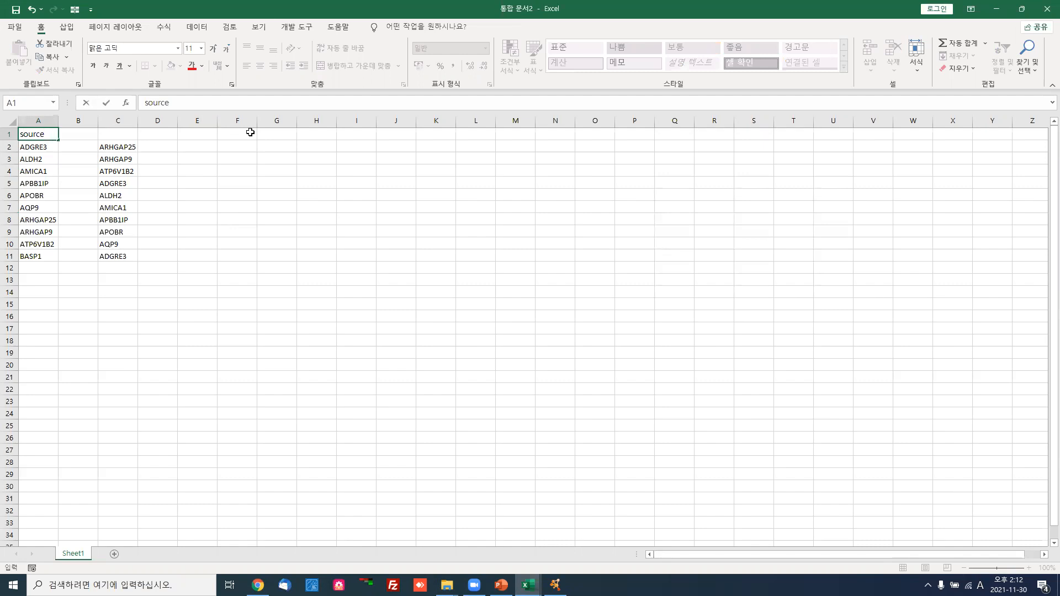
{"action": "key", "text": "Tab"}
{"action": "key", "text": "Tab"}
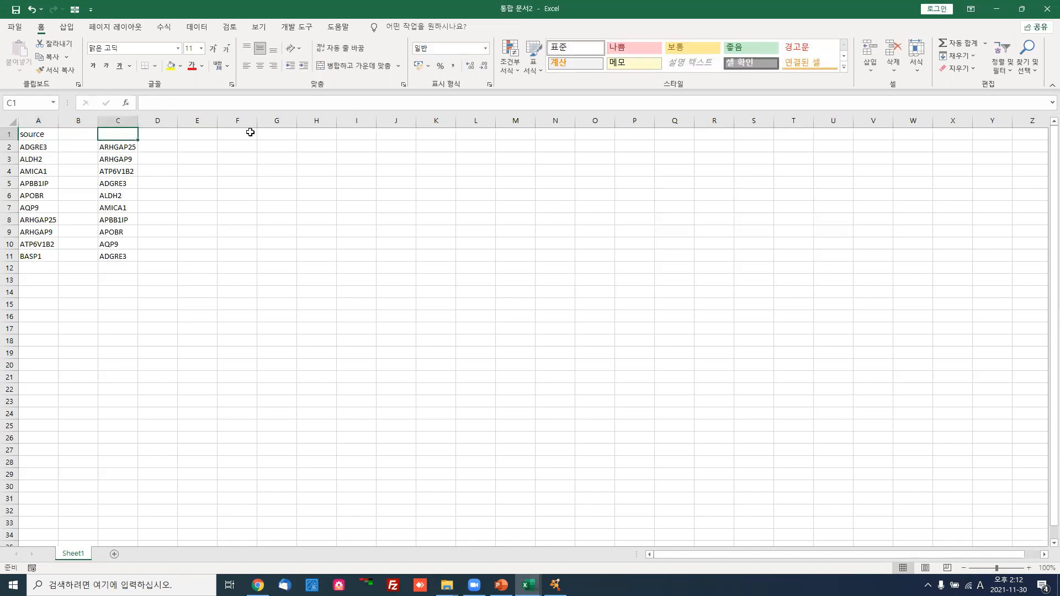
{"action": "type", "text": "target"}
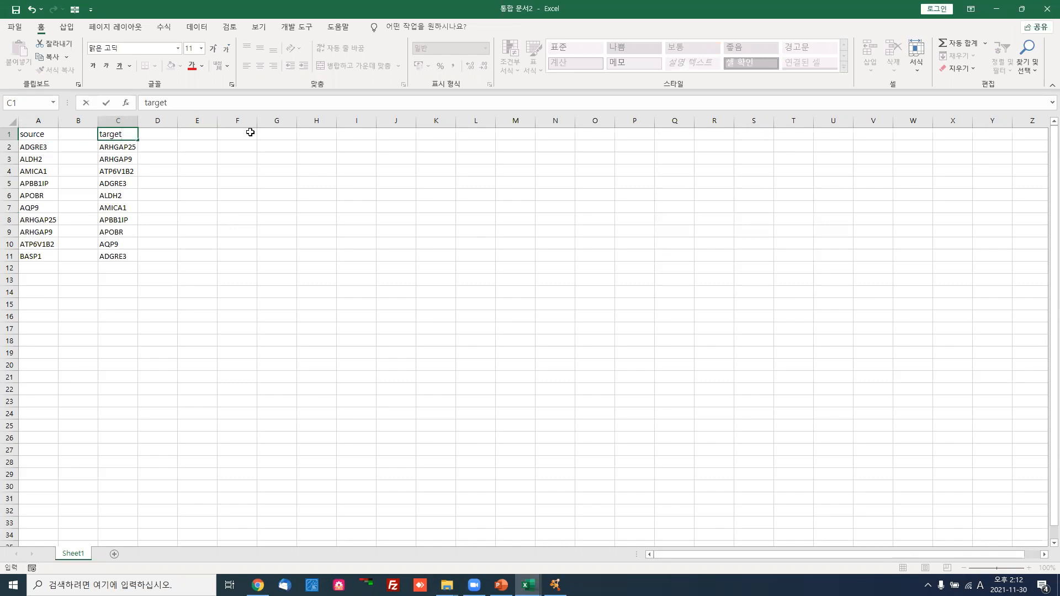
Enter the column header interaction in B1 and autofit the width of column B
{"action": "left_click", "coordinate": [67, 137]}
{"action": "type", "text": "inte"}
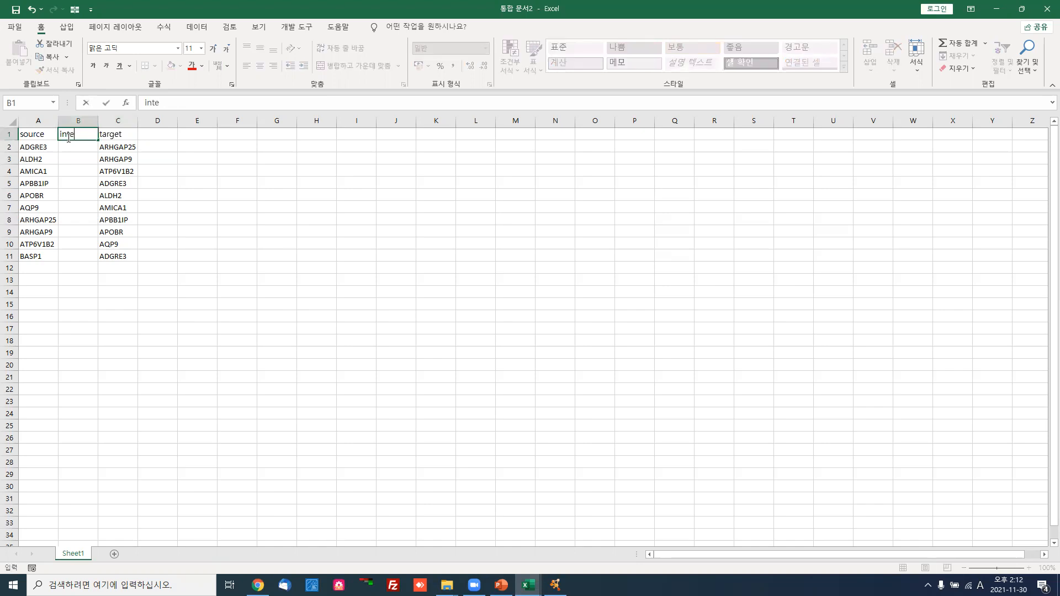
{"action": "type", "text": "raction"}
{"action": "left_click", "coordinate": [171, 147]}
{"action": "double_click", "coordinate": [98, 122]}
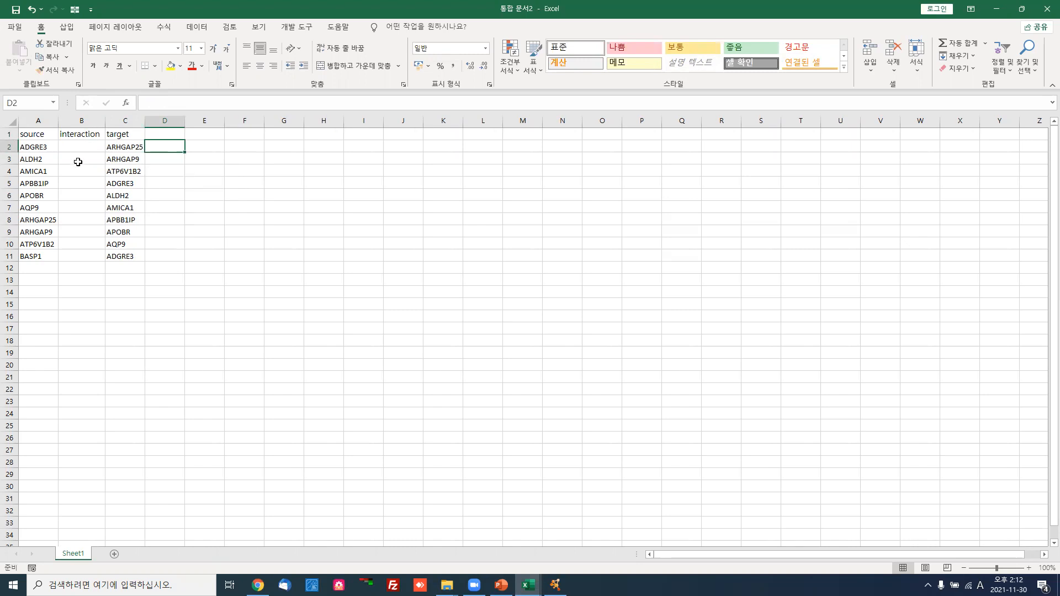
Fill the text interaction from B1 down through B11
{"action": "left_click", "coordinate": [84, 134]}
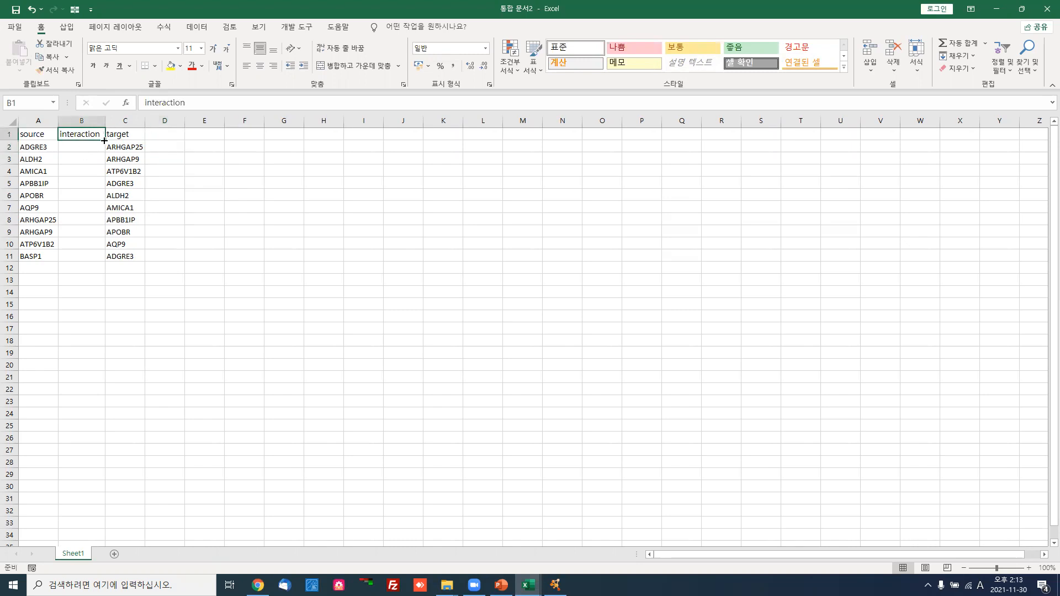
{"action": "left_click_drag", "start_coordinate": [105, 139], "coordinate": [80, 262]}
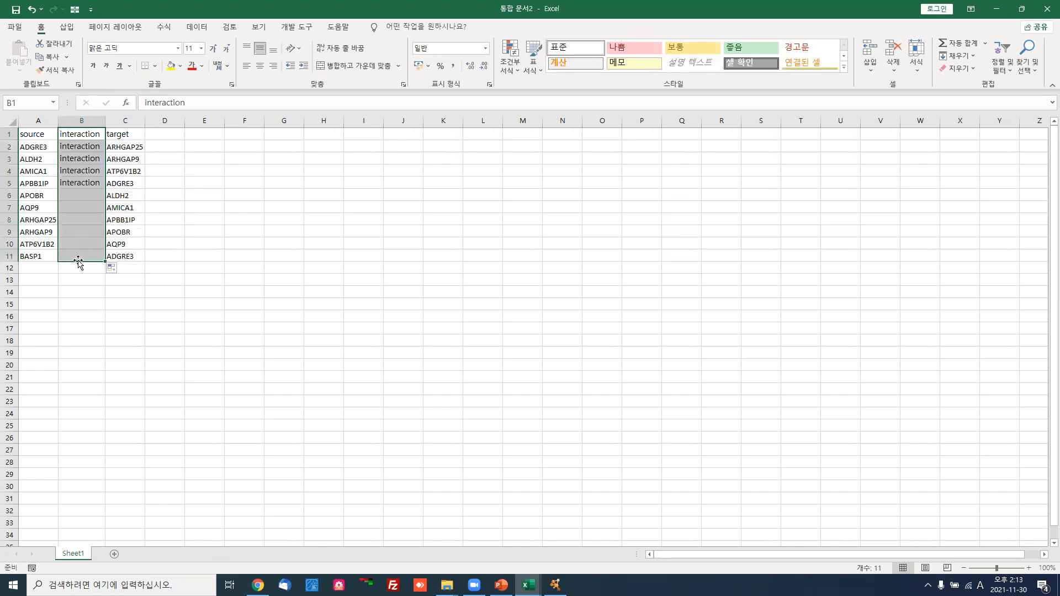
{"action": "left_click", "coordinate": [169, 255]}
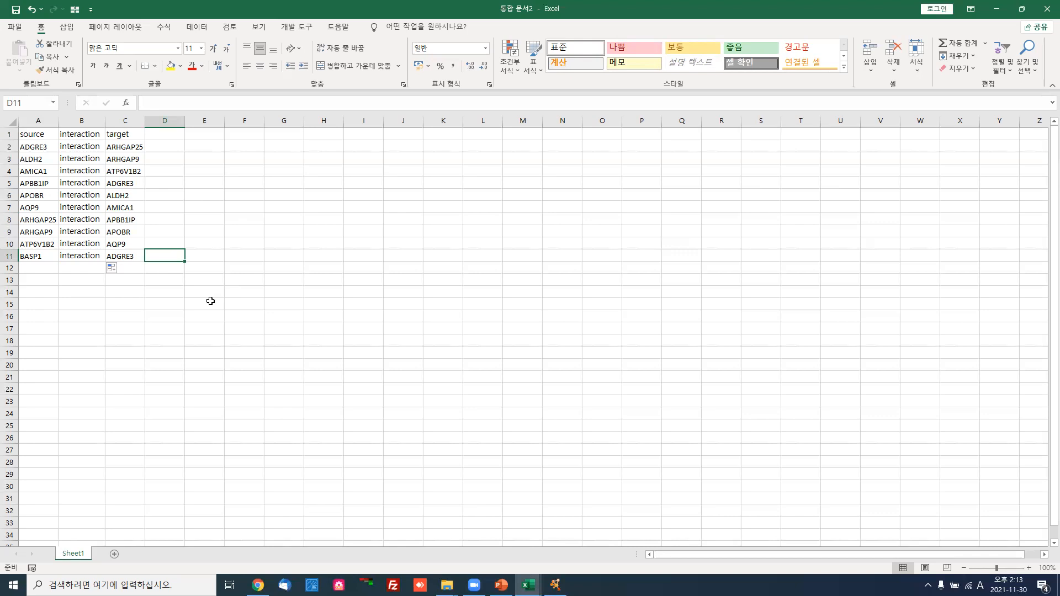
Save the workbook in the 분석세미나 folder as cus1 in tab-delimited text format
{"action": "left_click", "coordinate": [244, 171]}
{"action": "left_click", "coordinate": [15, 26]}
{"action": "left_click", "coordinate": [50, 185]}
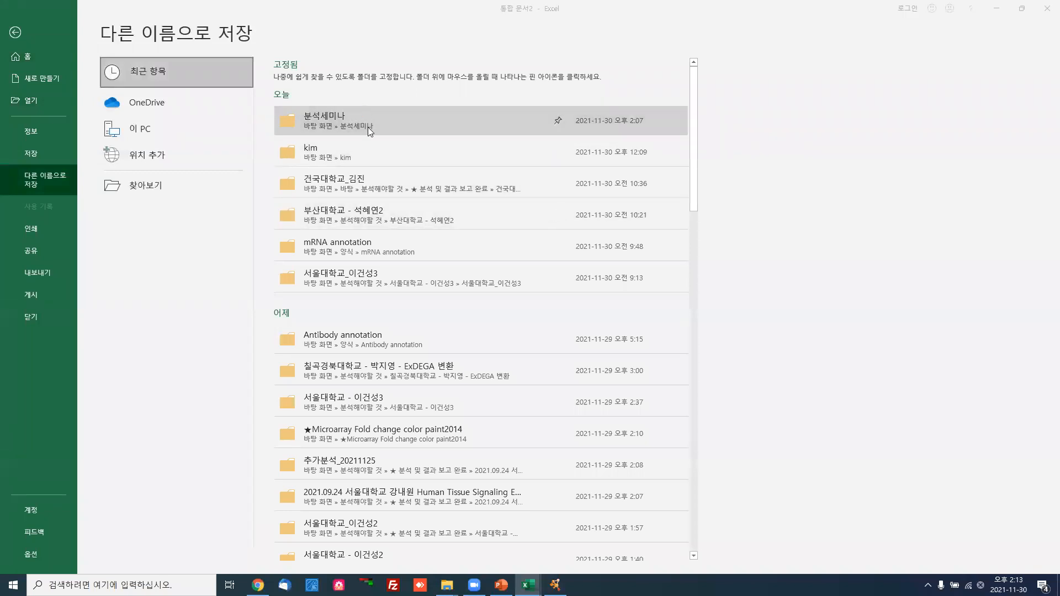
{"action": "left_click", "coordinate": [366, 120]}
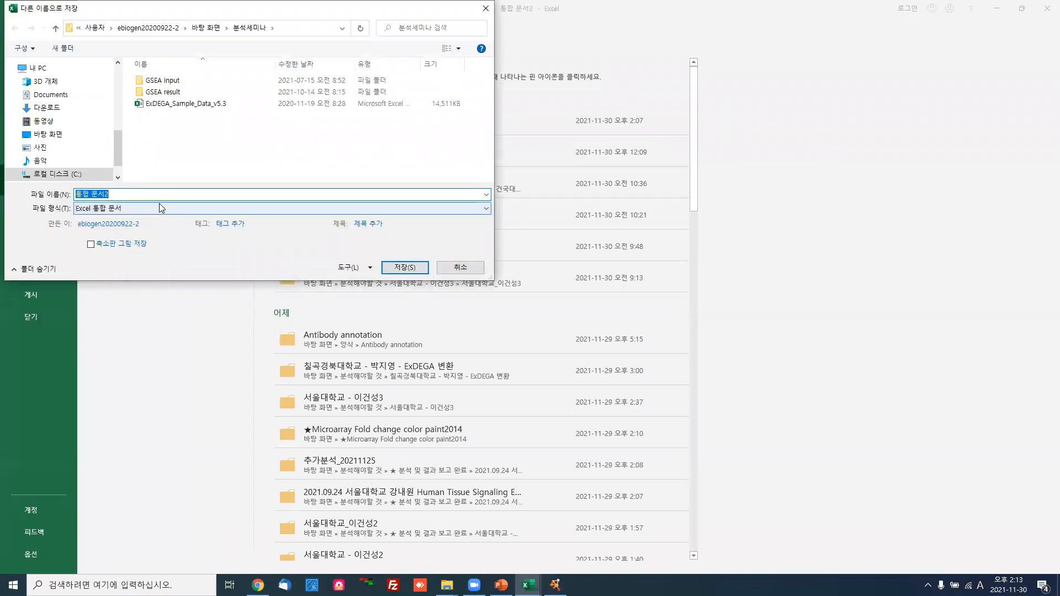
{"action": "type", "text": "cus1"}
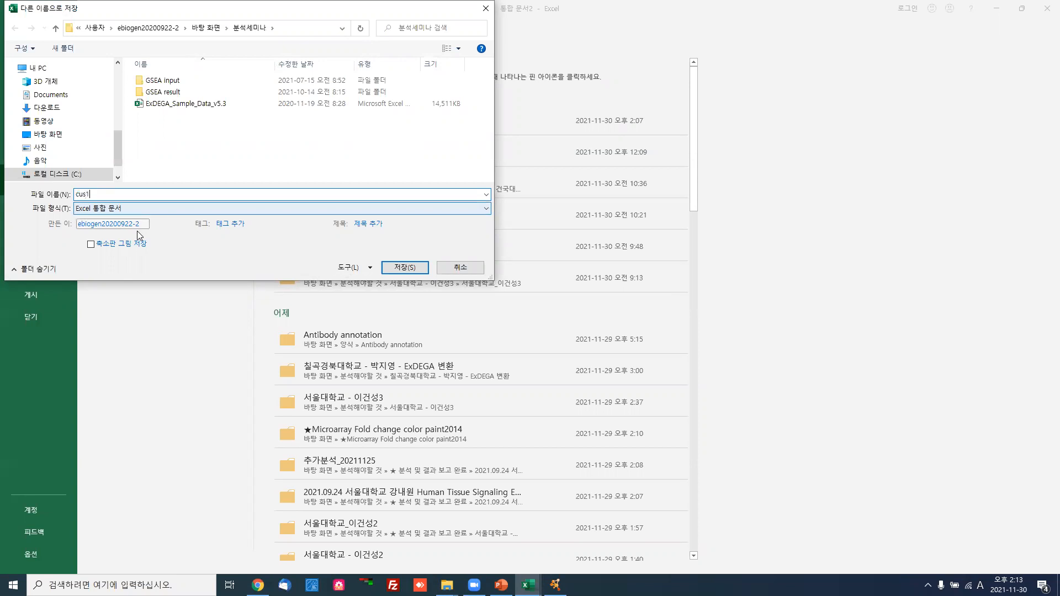
{"action": "left_click", "coordinate": [131, 208]}
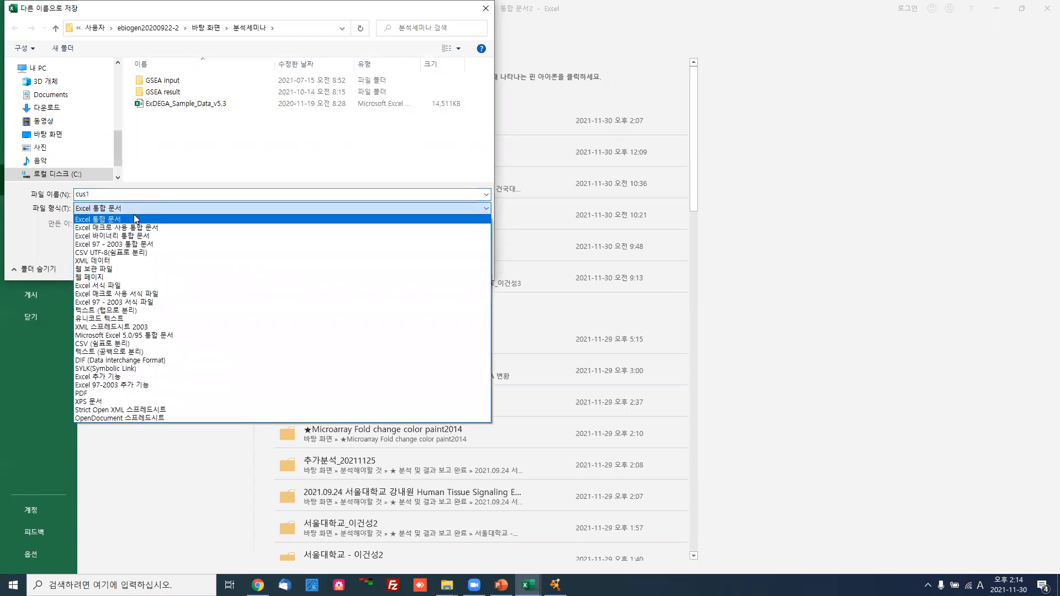
{"action": "left_click", "coordinate": [103, 311]}
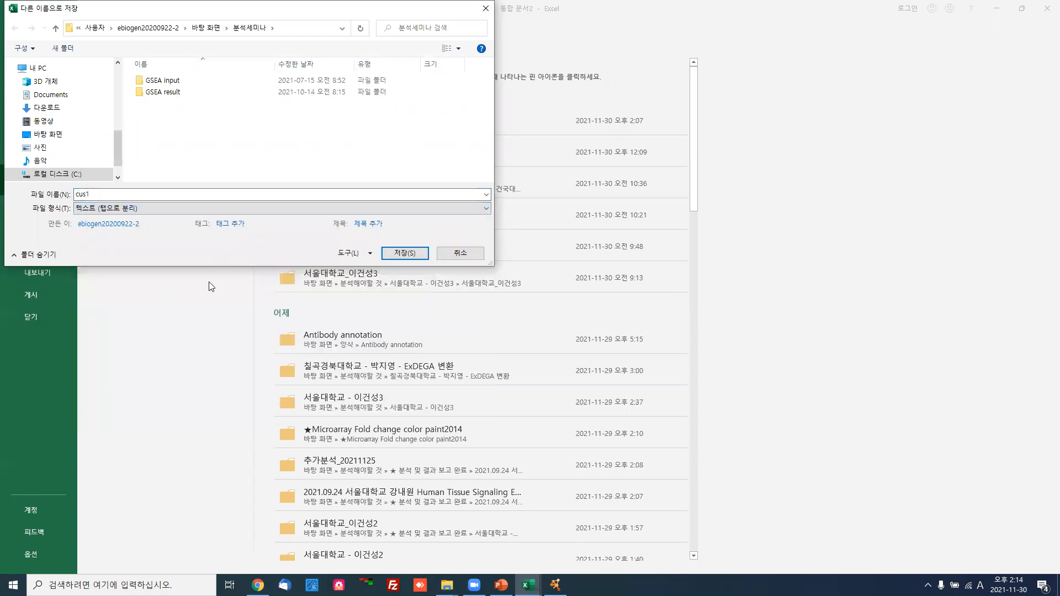
{"action": "left_click", "coordinate": [404, 253]}
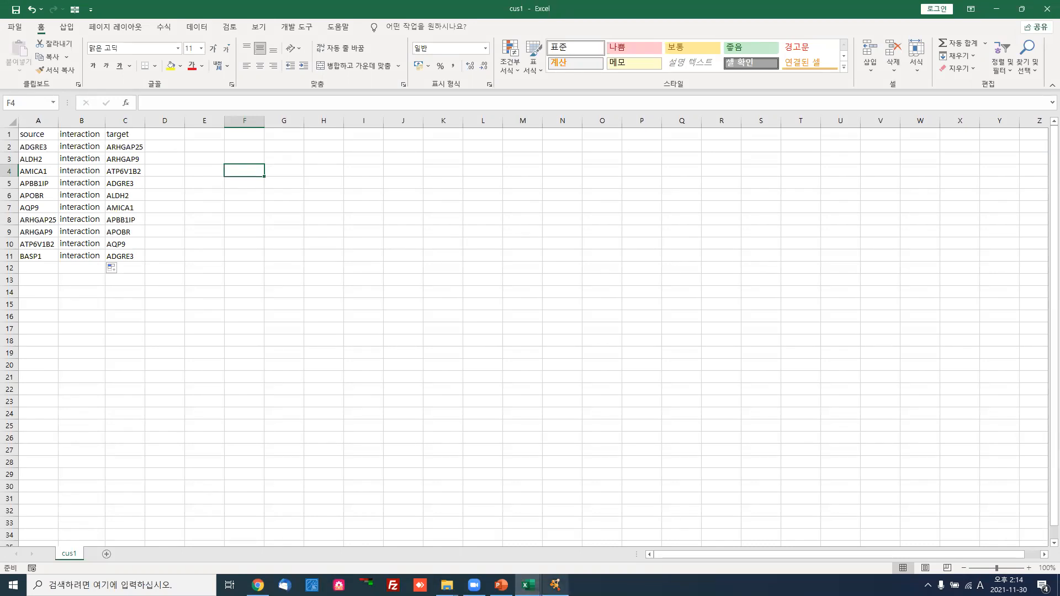
Switch to Cytoscape and open the cus1 file for import as a network
{"action": "left_click", "coordinate": [554, 585]}
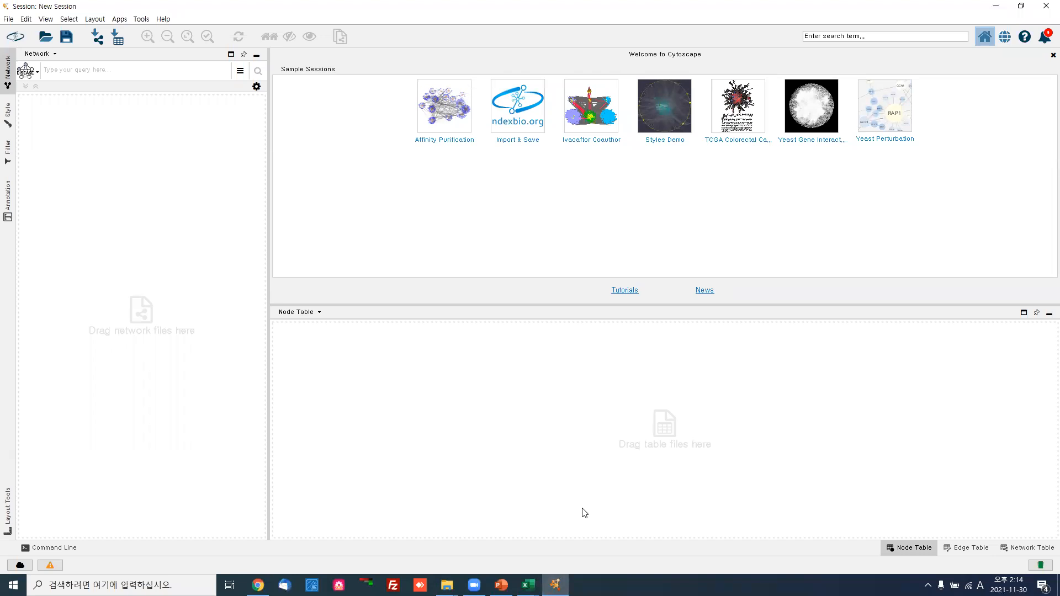
{"action": "left_click", "coordinate": [10, 21]}
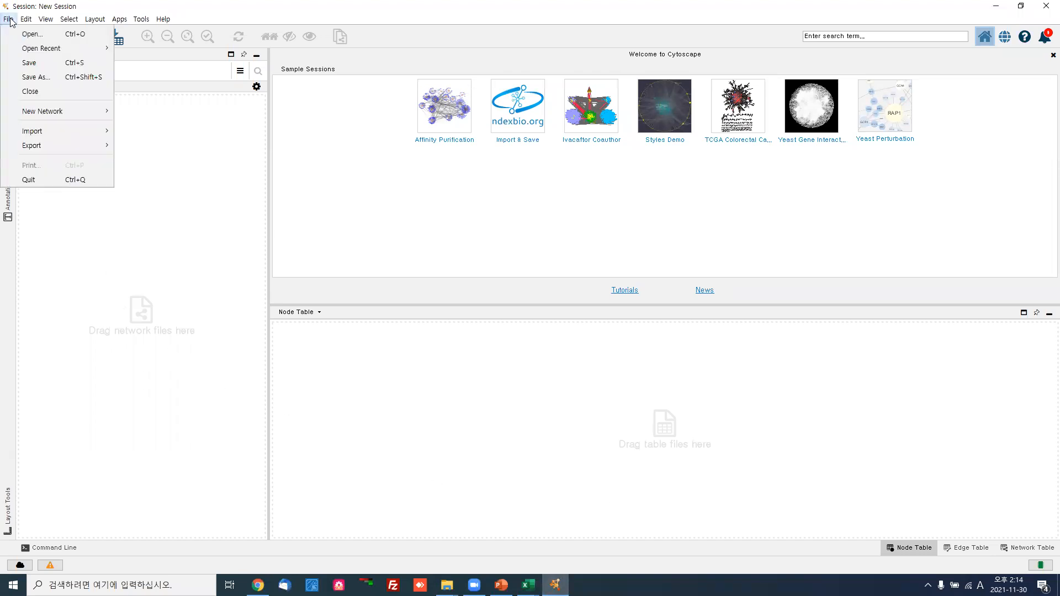
{"action": "mouse_move", "coordinate": [39, 137]}
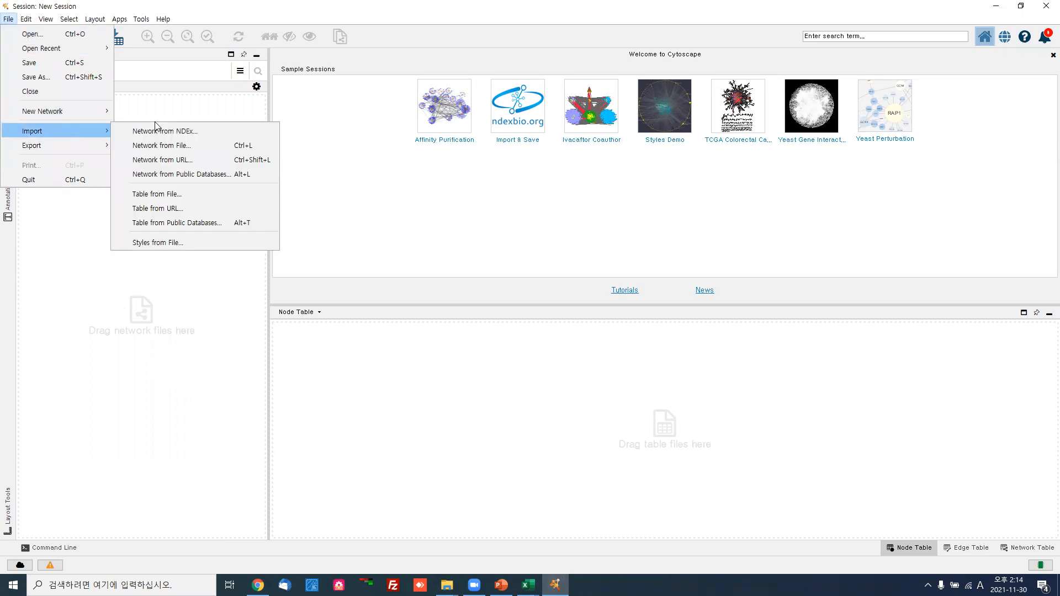
{"action": "left_click", "coordinate": [171, 145]}
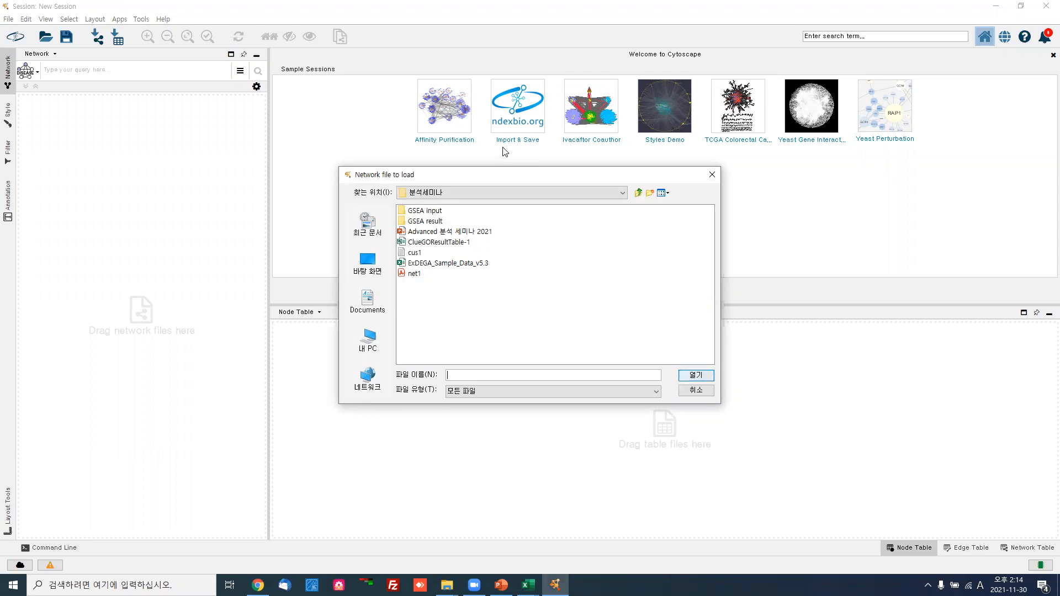
{"action": "double_click", "coordinate": [410, 255]}
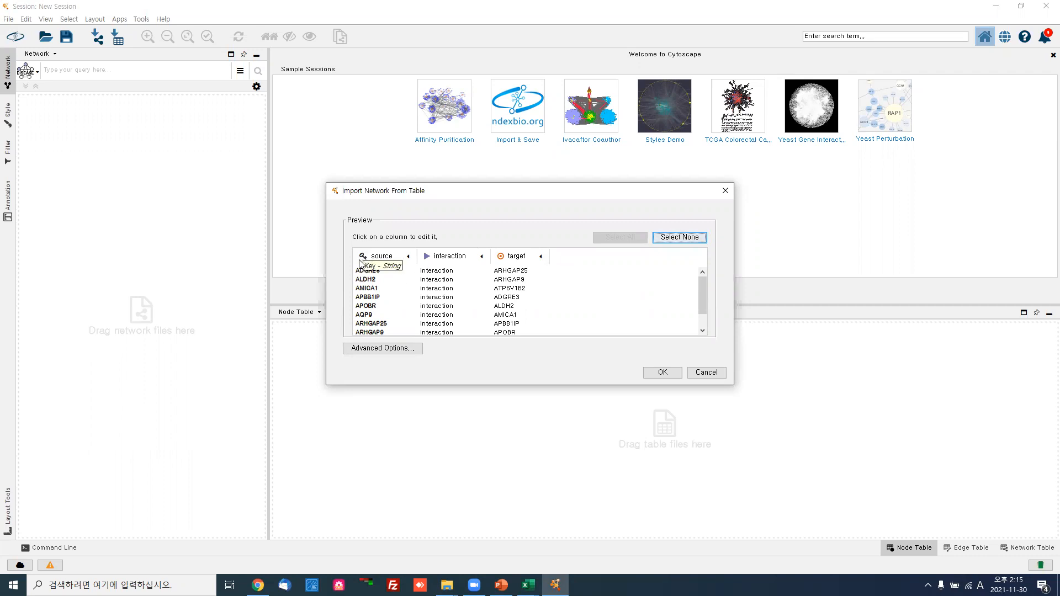
Define the source column as Source Node, import the network, and enlarge the network view
{"action": "left_click", "coordinate": [409, 257]}
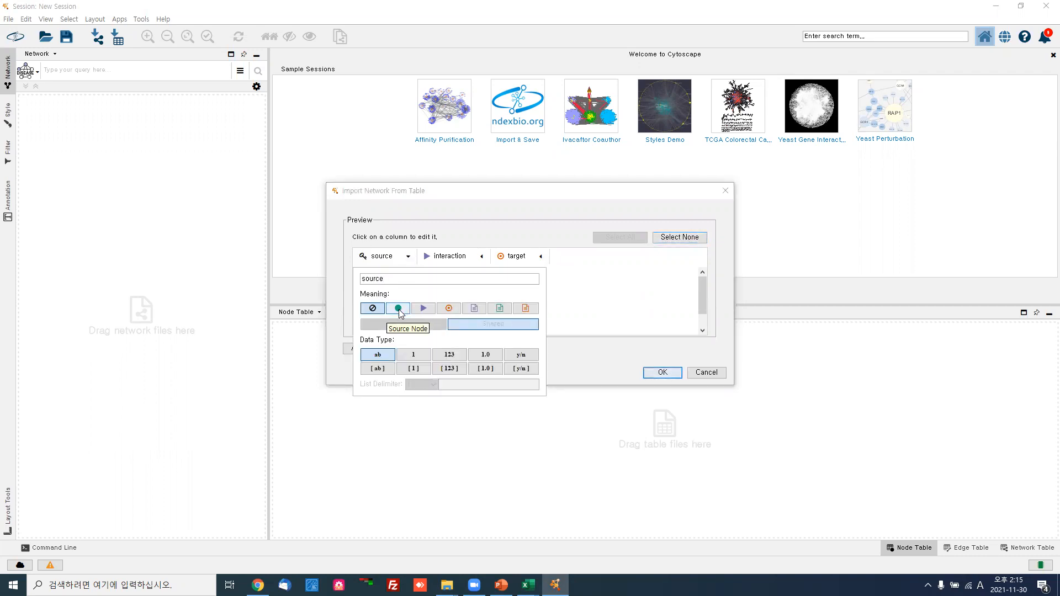
{"action": "left_click", "coordinate": [399, 312]}
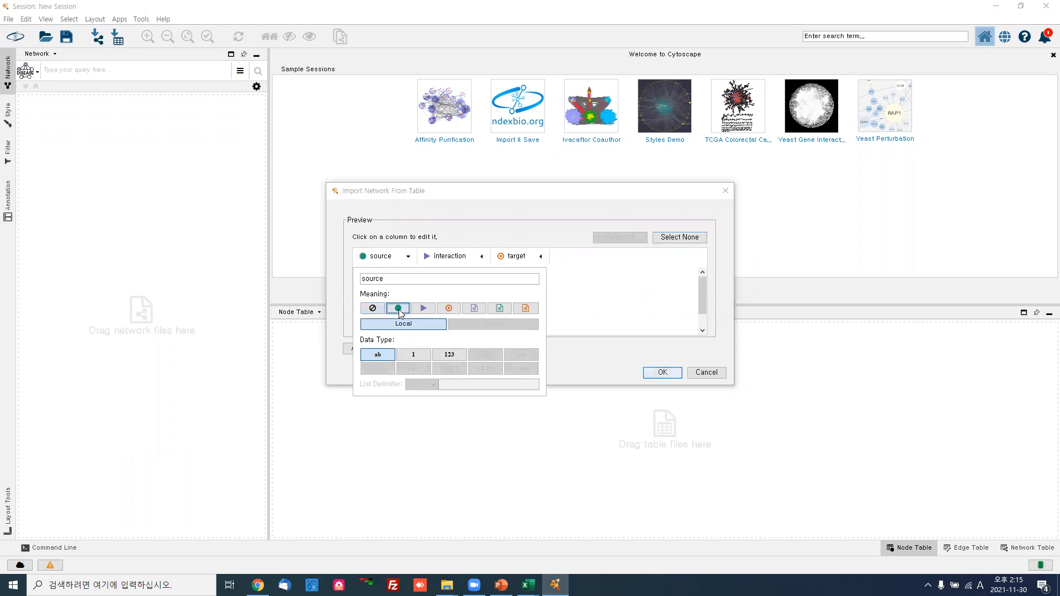
{"action": "left_click", "coordinate": [578, 288]}
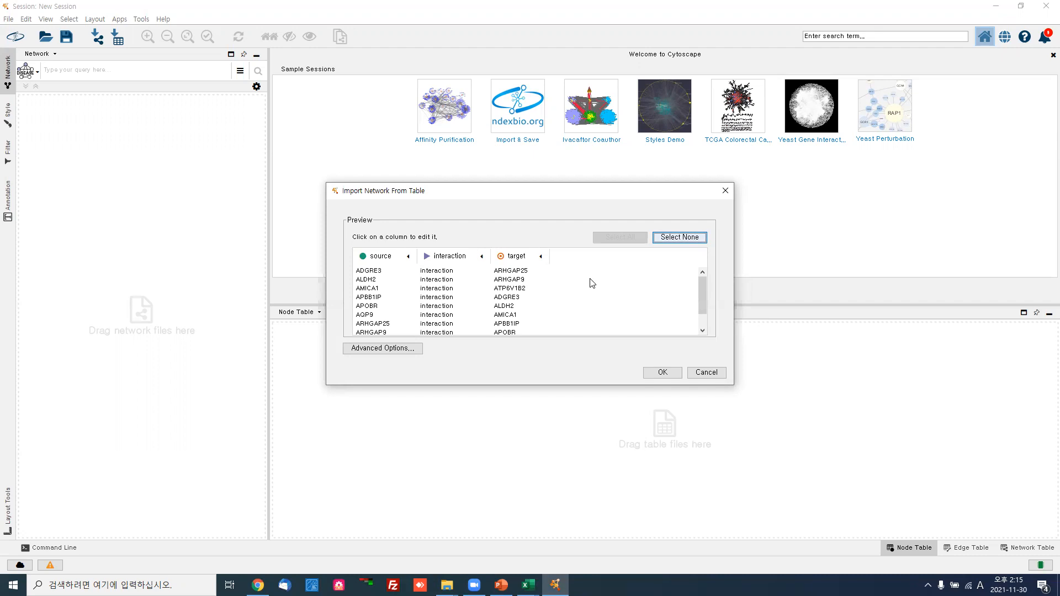
{"action": "left_click", "coordinate": [662, 372]}
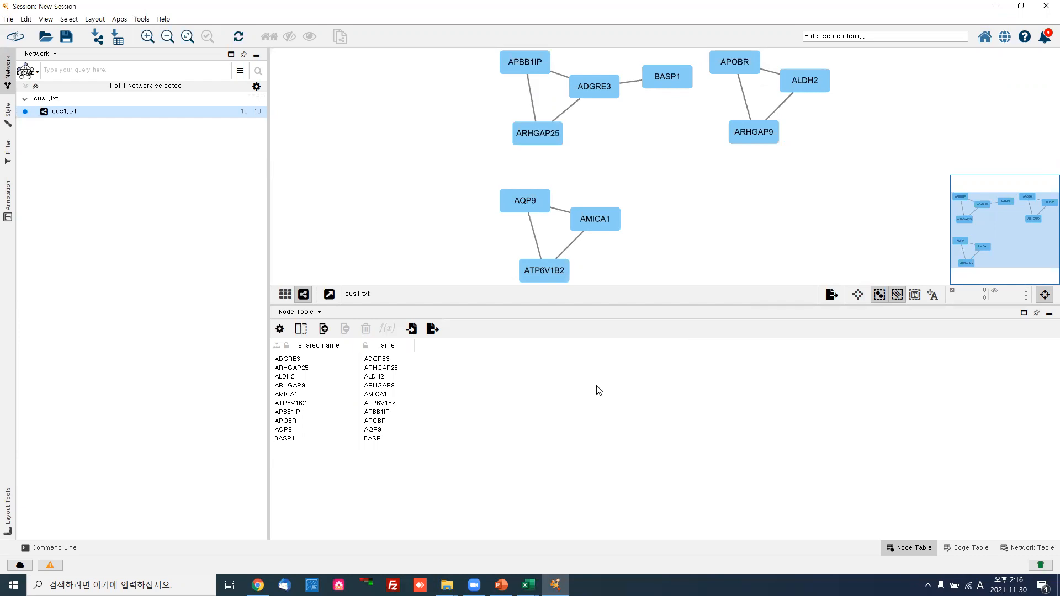
{"action": "left_click_drag", "start_coordinate": [650, 305], "coordinate": [640, 399]}
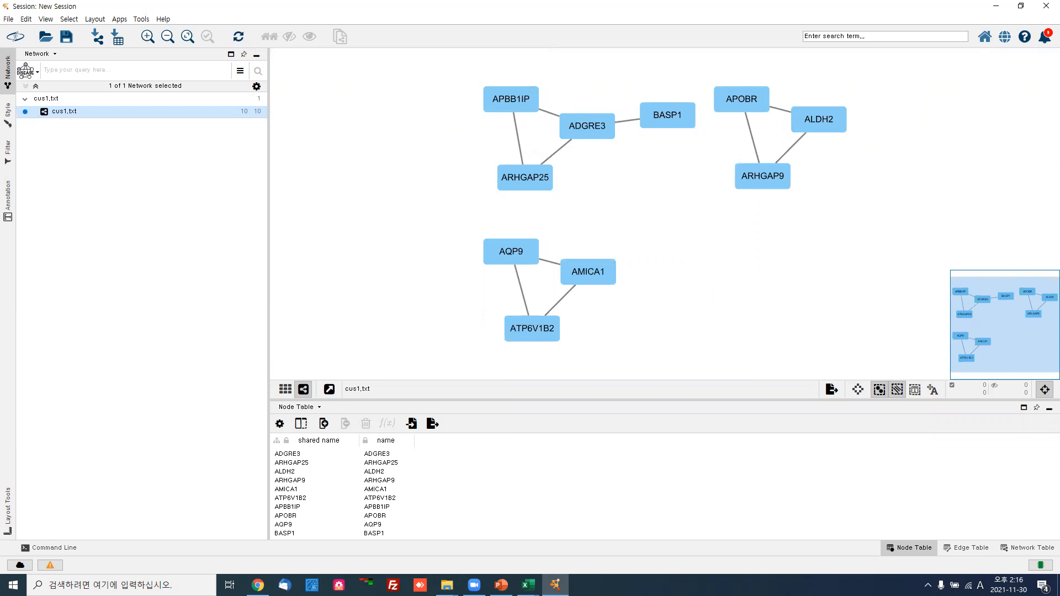
Close the cus1 workbook and switch to the ExDEGA_Sample_Data_v5.3 workbook in Excel
{"action": "left_click", "coordinate": [528, 585]}
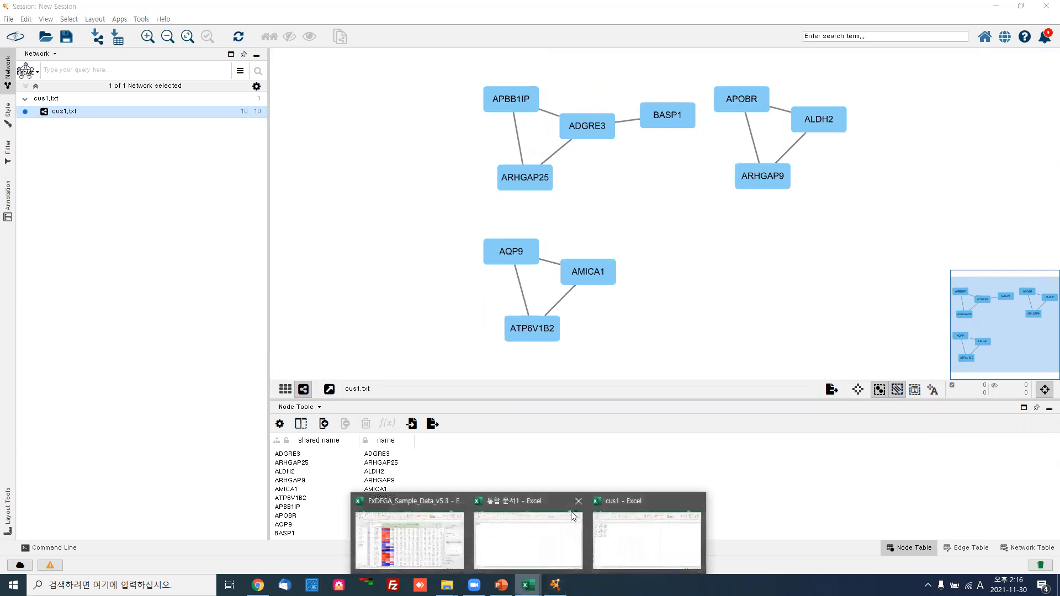
{"action": "left_click", "coordinate": [697, 501]}
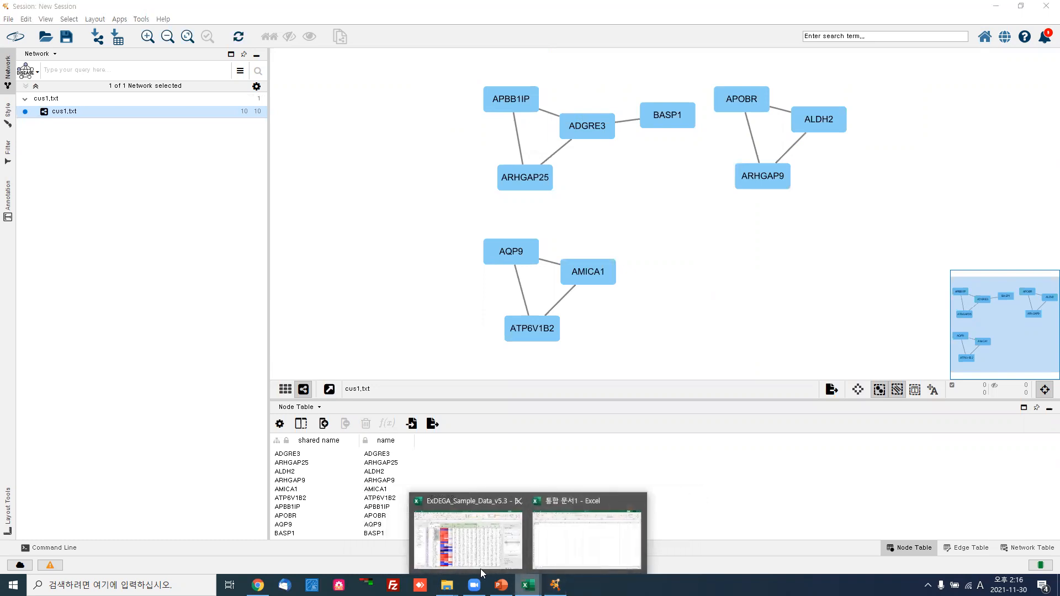
{"action": "left_click", "coordinate": [480, 566]}
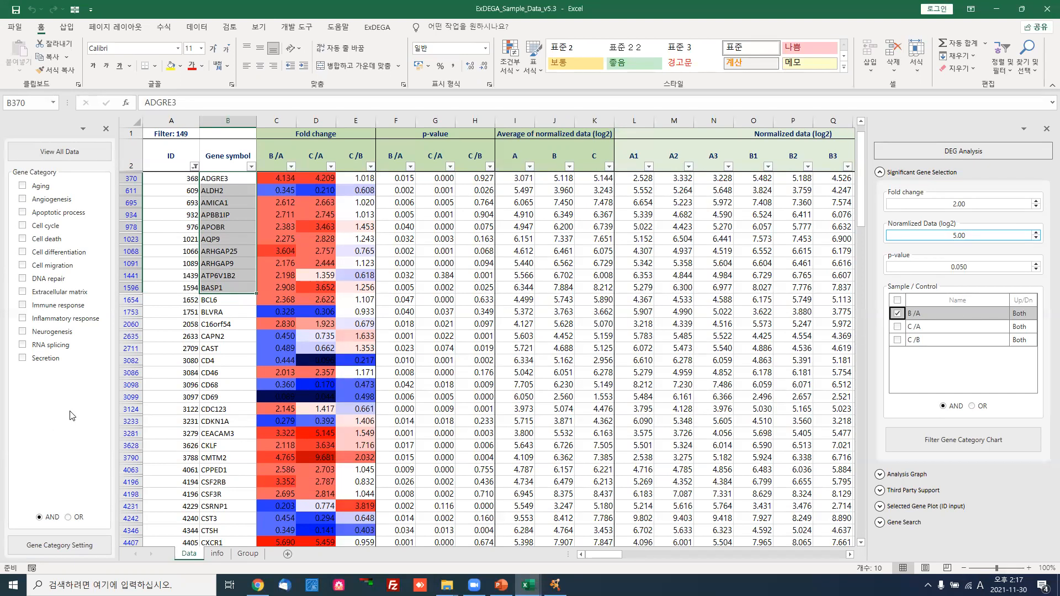
Filter the genes by the Aging category and copy the gene symbols CD68, CDKN1A, JUN and MME
{"action": "left_click", "coordinate": [178, 336]}
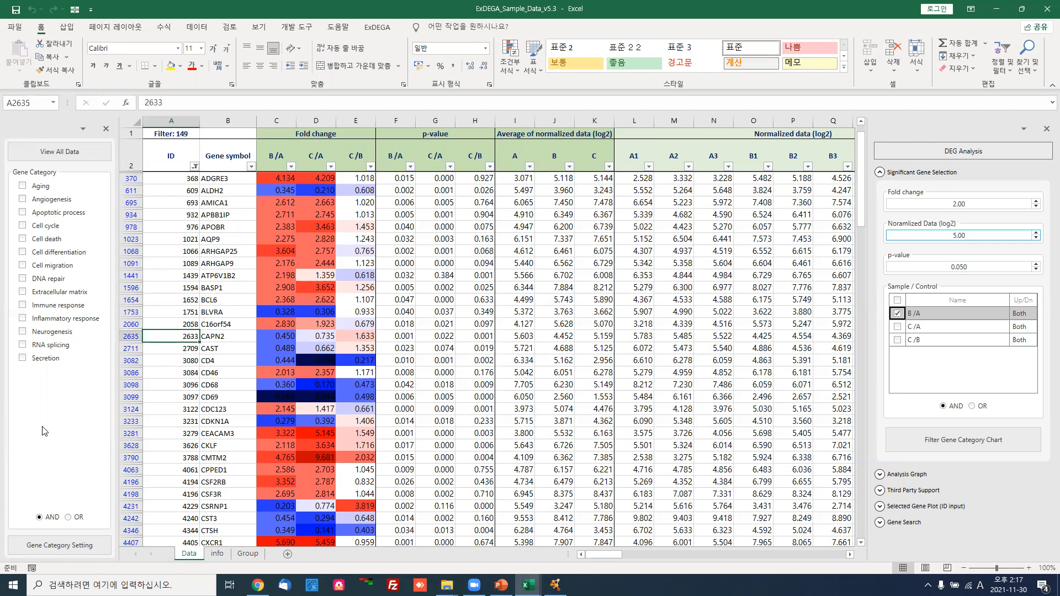
{"action": "left_click", "coordinate": [23, 187]}
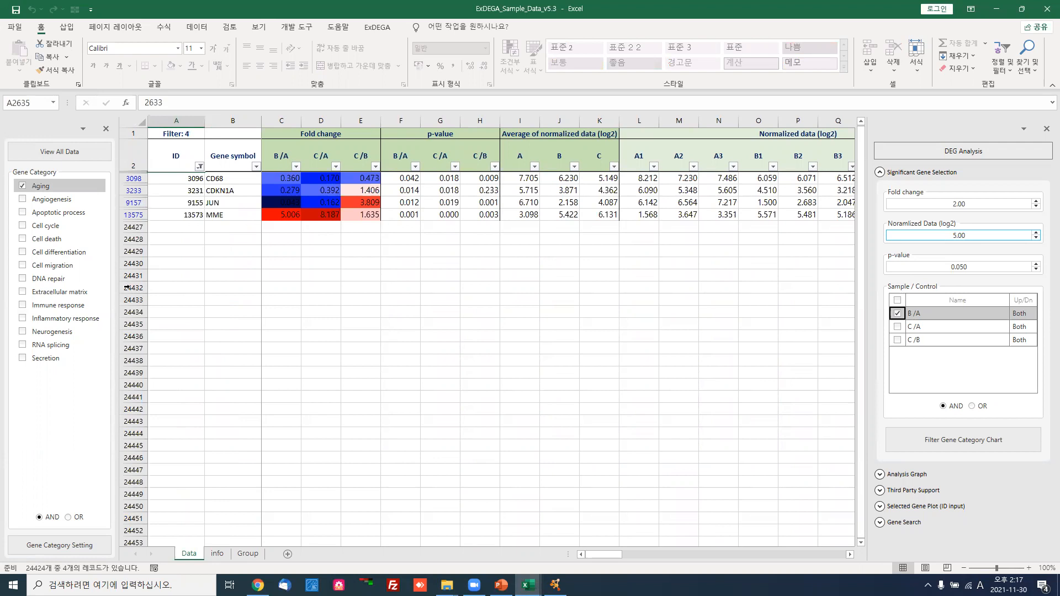
{"action": "left_click_drag", "start_coordinate": [228, 178], "coordinate": [232, 215]}
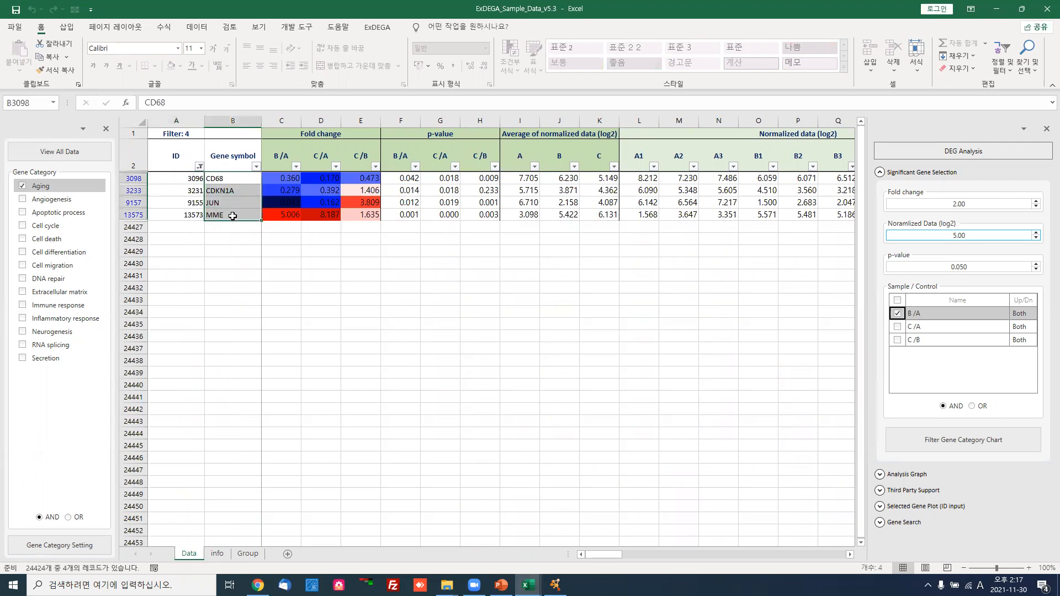
{"action": "key", "text": "ctrl+c"}
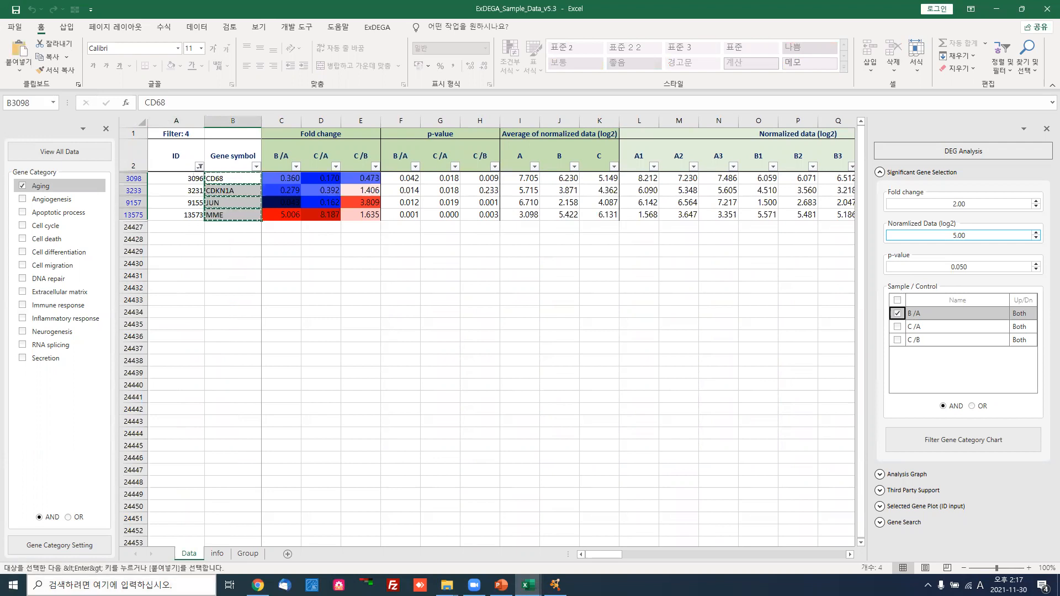
Create a blank workbook and paste the copied gene symbols into column A starting at A2
{"action": "left_click", "coordinate": [110, 584]}
{"action": "left_click", "coordinate": [94, 322]}
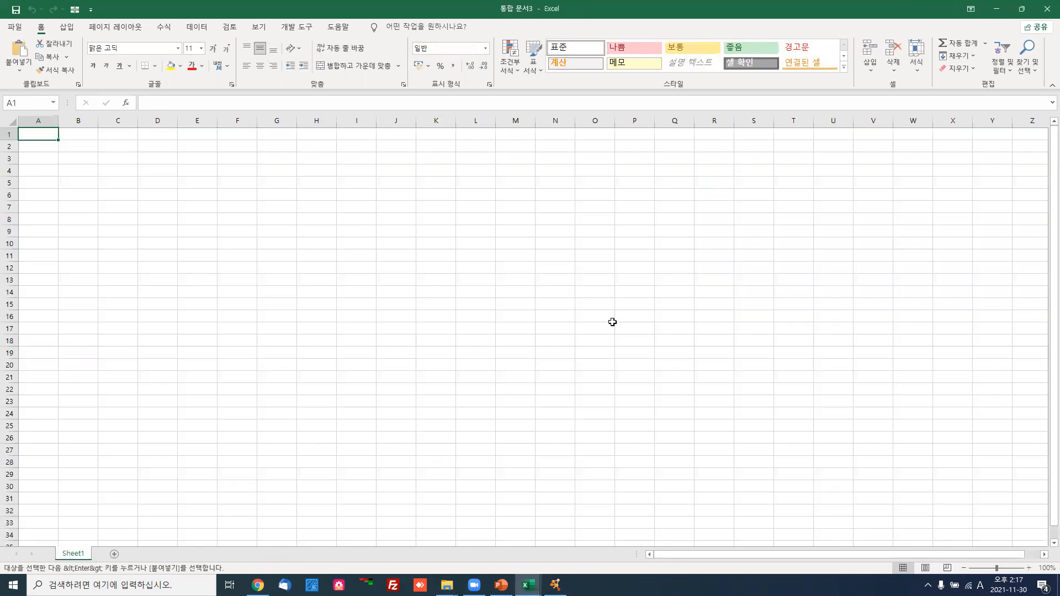
{"action": "left_click", "coordinate": [51, 147]}
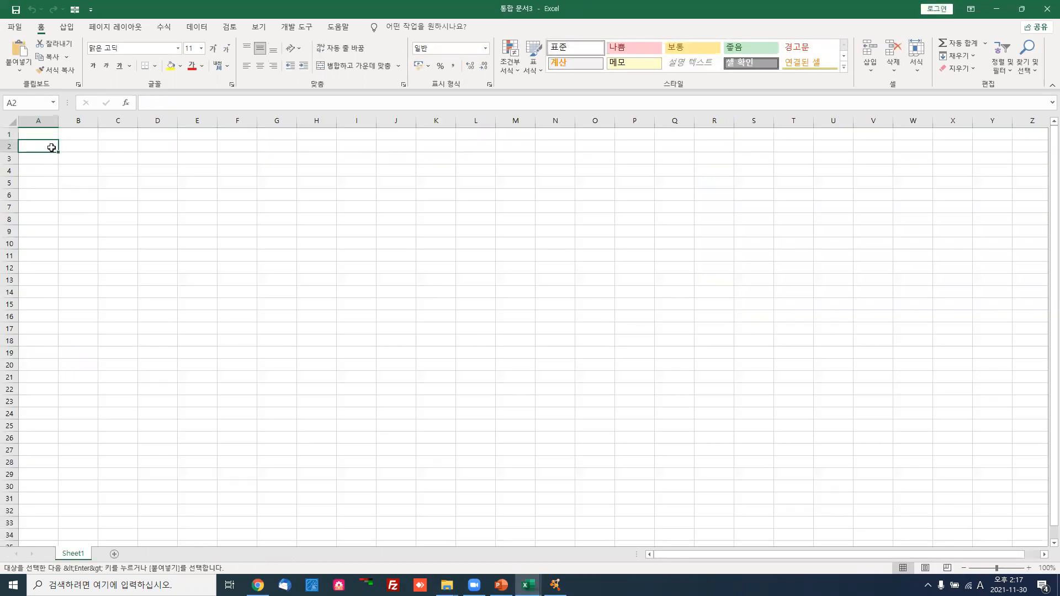
{"action": "key", "text": "ctrl+v"}
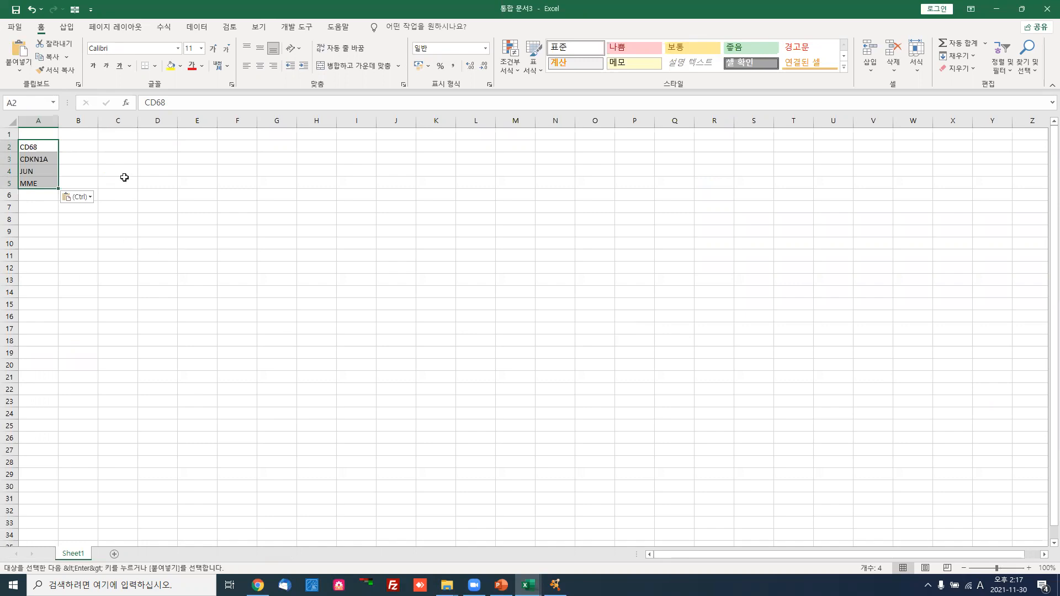
Enter Aging in C2 and fill it down through C5
{"action": "left_click", "coordinate": [115, 148]}
{"action": "type", "text": "Aging"}
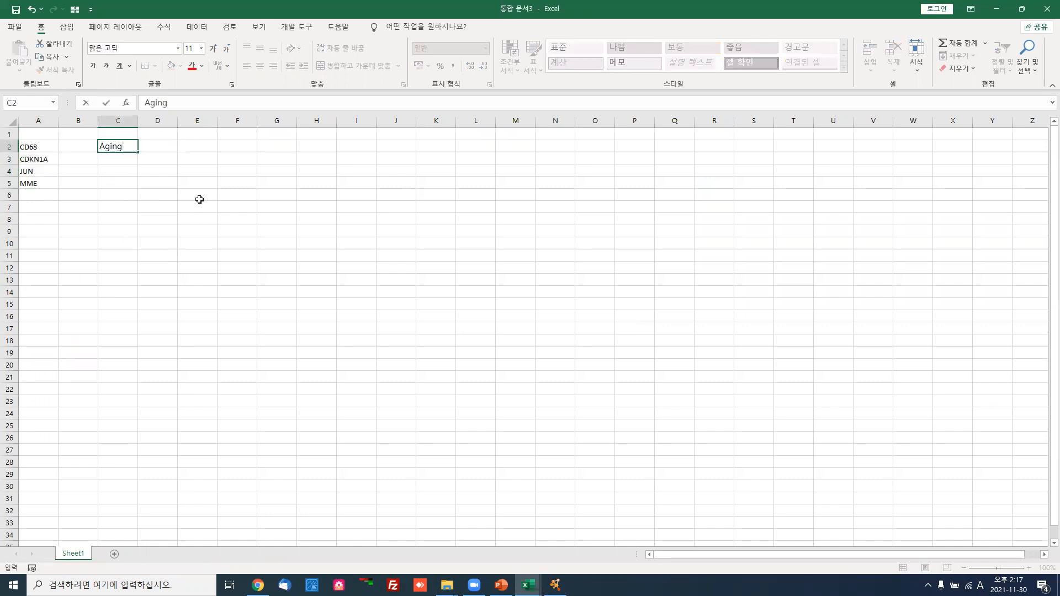
{"action": "left_click", "coordinate": [184, 161]}
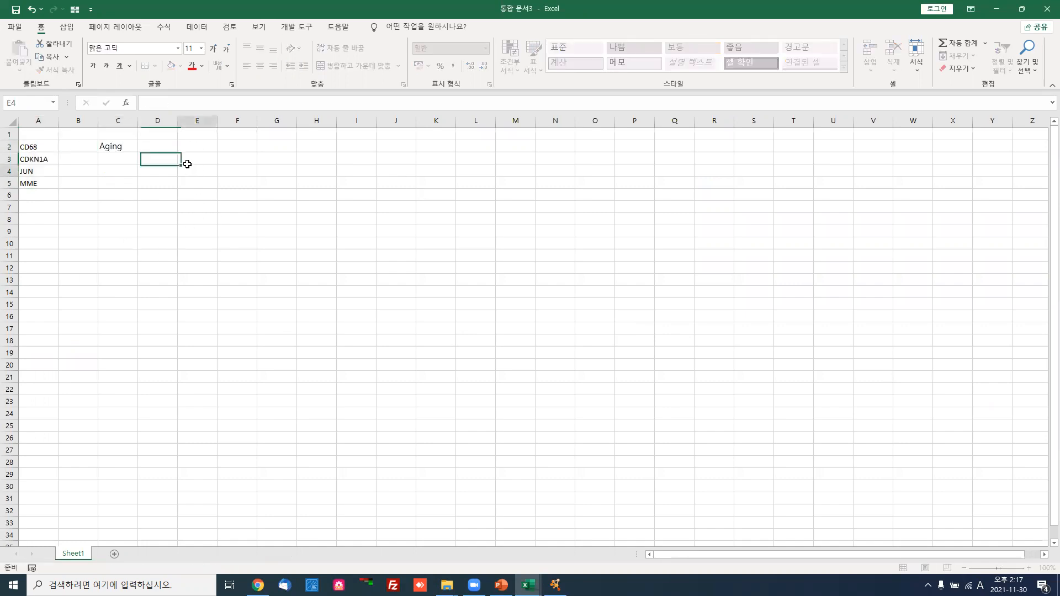
{"action": "left_click", "coordinate": [132, 149]}
{"action": "left_click_drag", "start_coordinate": [138, 158], "coordinate": [141, 190]}
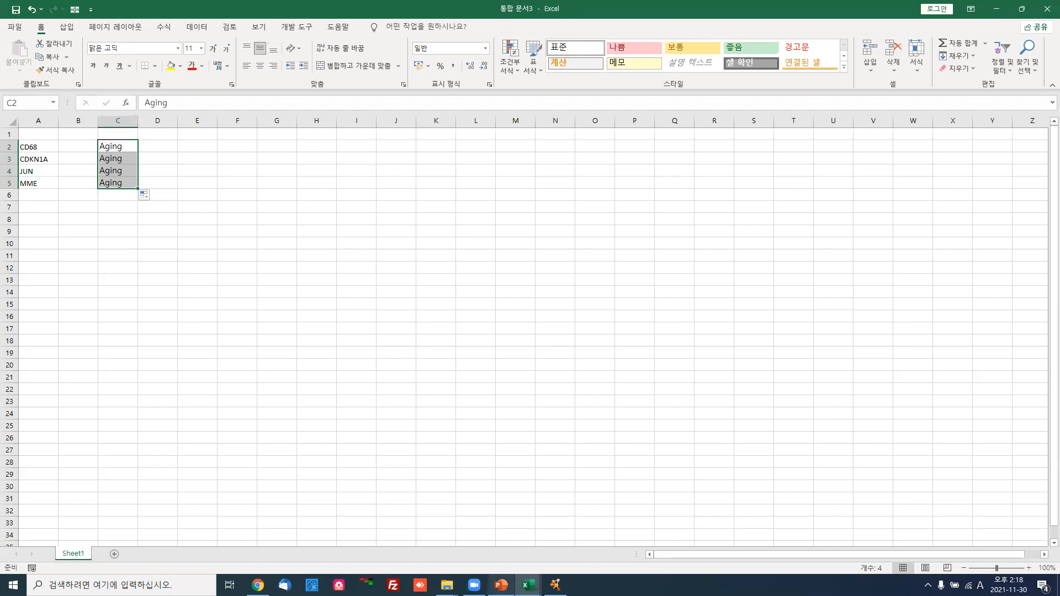
{"action": "mouse_move", "coordinate": [501, 584]}
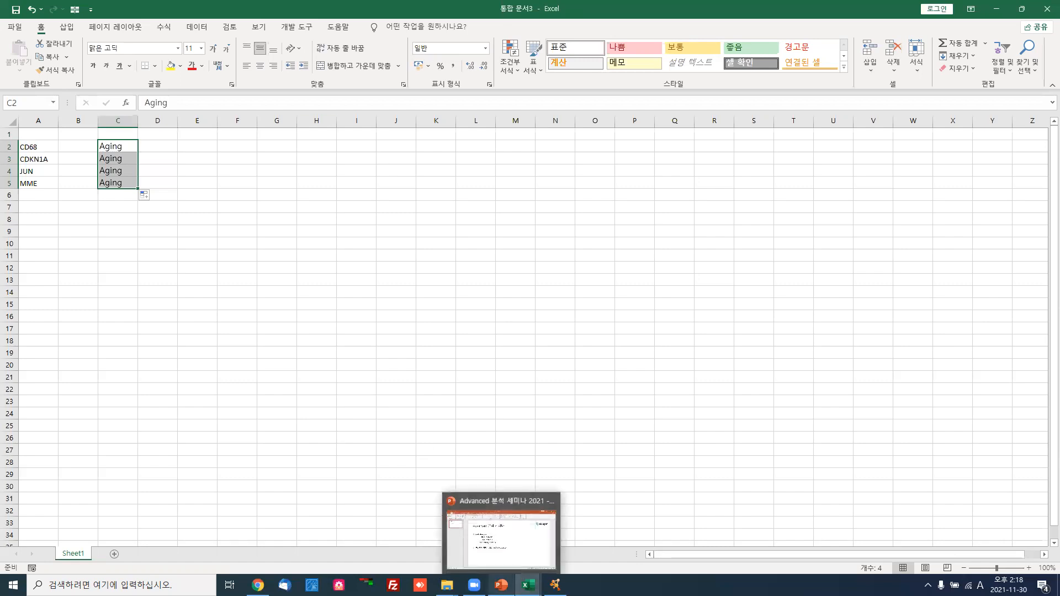
Switch to the ExDEGA_Sample_Data_v5.3 workbook, filter the genes by the Cell cycle category only, and copy the gene symbols CDC123 through ZNF385A
{"action": "left_click", "coordinate": [409, 531]}
{"action": "left_click", "coordinate": [23, 186]}
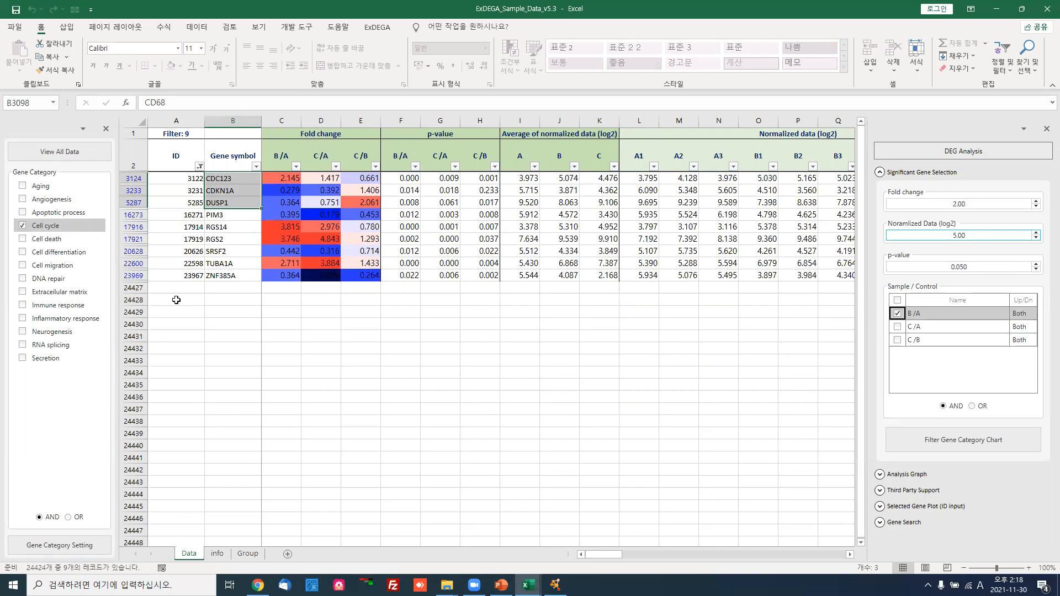
{"action": "left_click_drag", "start_coordinate": [220, 178], "coordinate": [217, 280]}
{"action": "key", "text": "ctrl+c"}
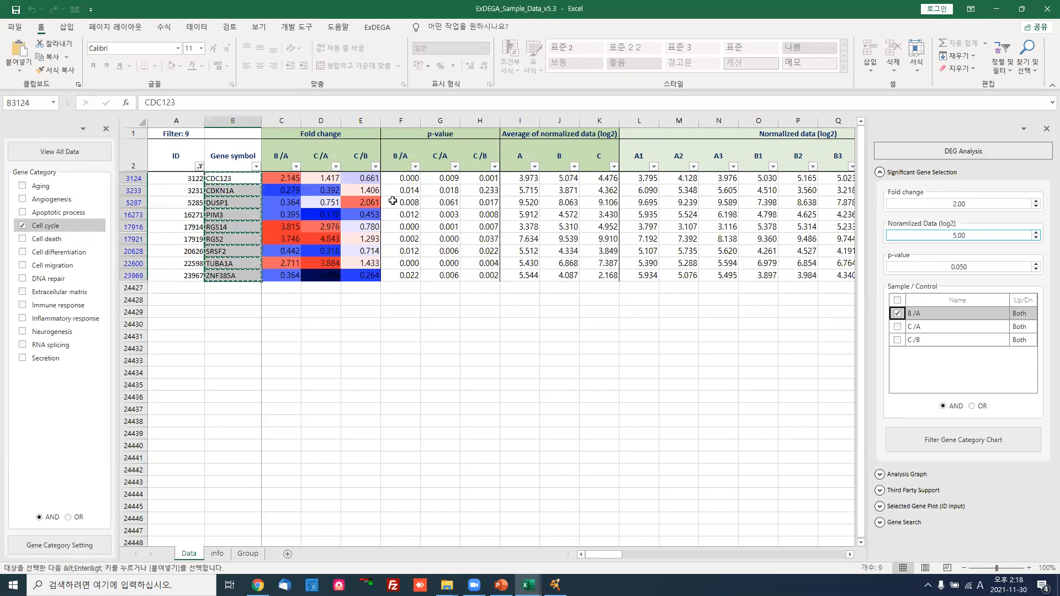
Return to the new gene table workbook and paste the copied Cell cycle gene symbols into column A starting at A6
{"action": "mouse_move", "coordinate": [528, 585]}
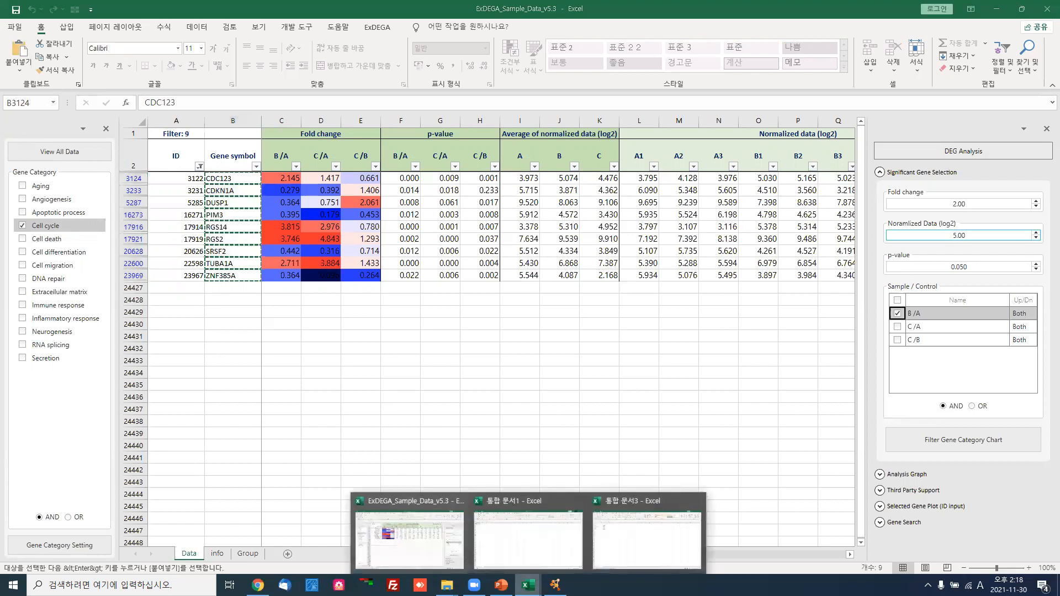
{"action": "left_click", "coordinate": [645, 530]}
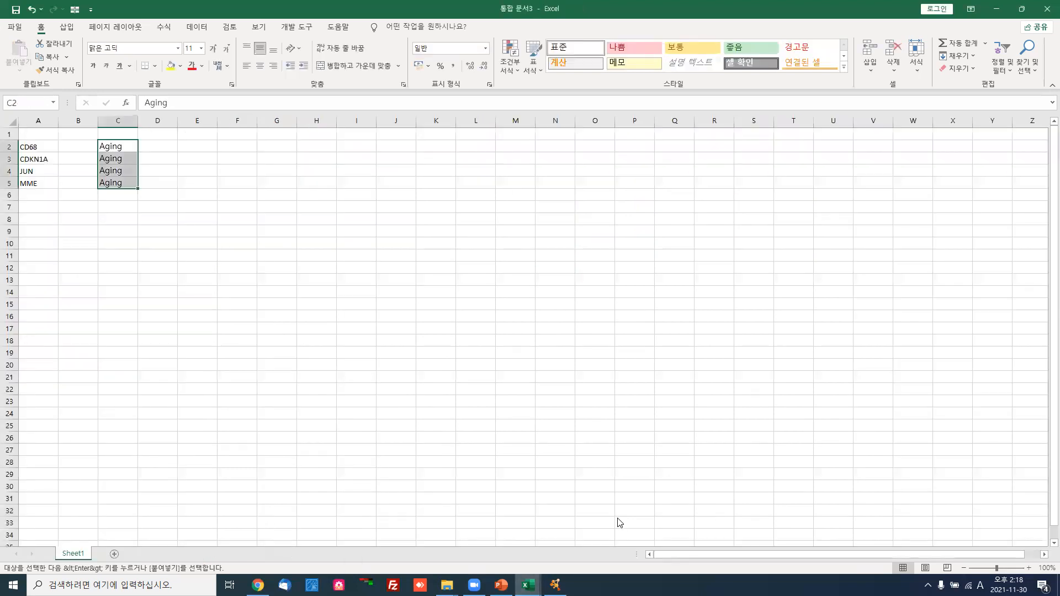
{"action": "left_click", "coordinate": [44, 197]}
{"action": "key", "text": "ctrl+v"}
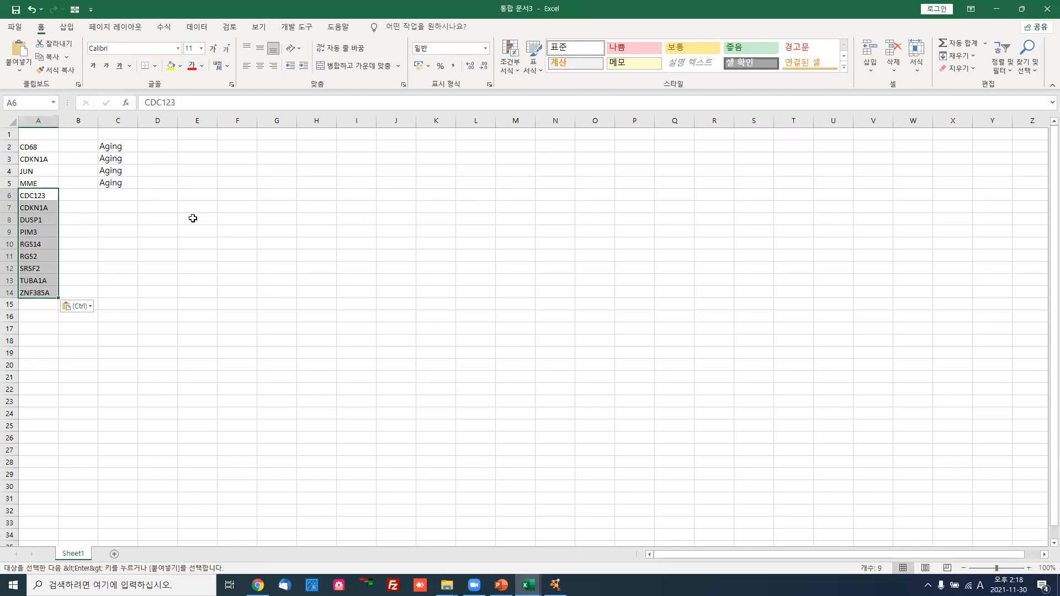
Enter Cell cycle in C6 and fill it down through C14
{"action": "left_click", "coordinate": [120, 197]}
{"action": "type", "text": "C"}
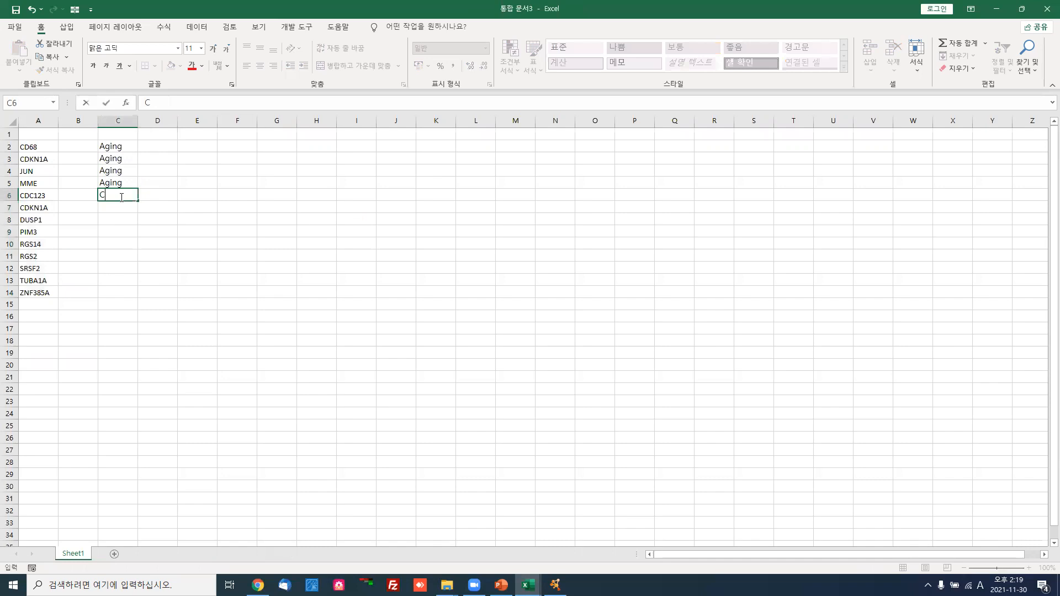
{"action": "type", "text": "ell cycle"}
{"action": "left_click", "coordinate": [180, 223]}
{"action": "left_click", "coordinate": [103, 197]}
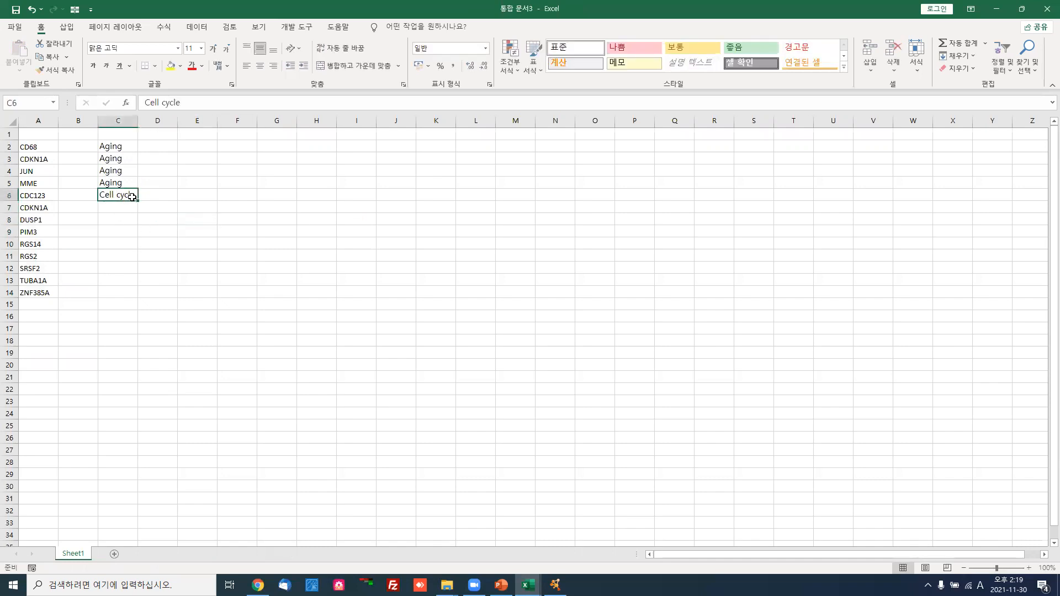
{"action": "left_click_drag", "start_coordinate": [138, 201], "coordinate": [130, 292]}
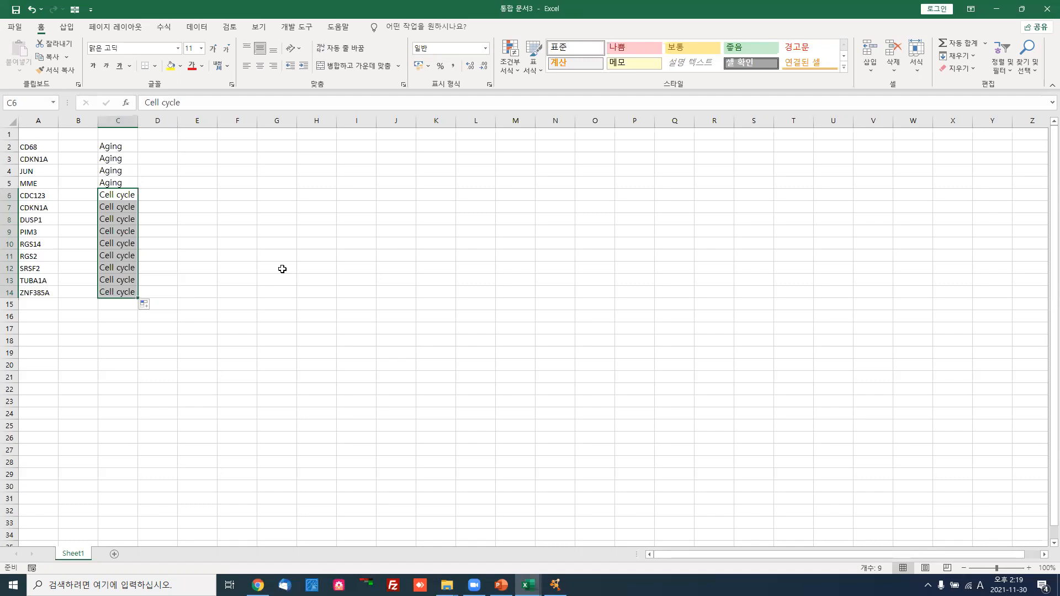
Enter the column headers source in A1 and target in C1
{"action": "left_click", "coordinate": [35, 138]}
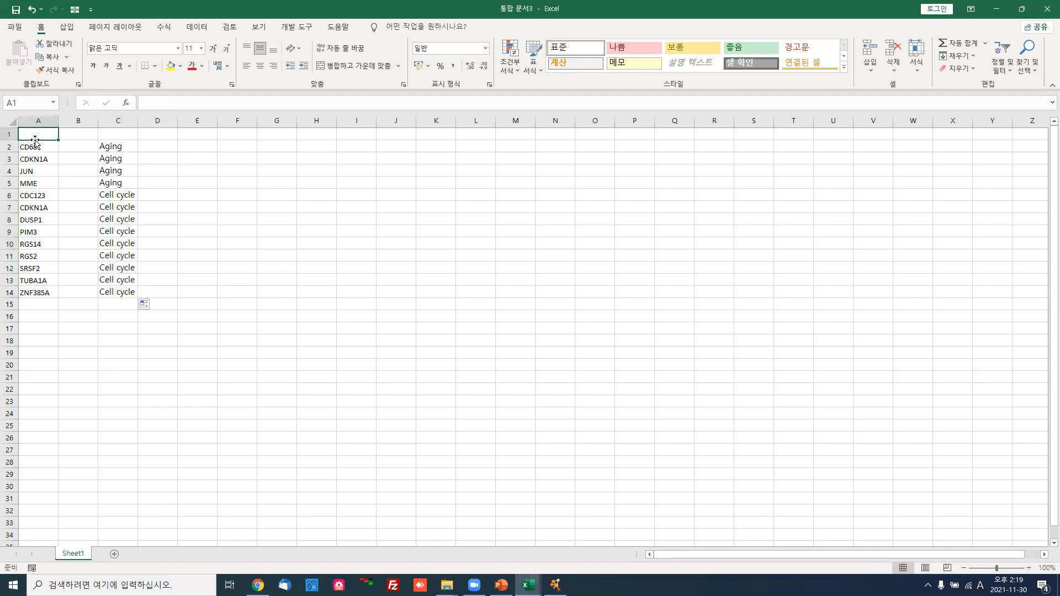
{"action": "type", "text": "source"}
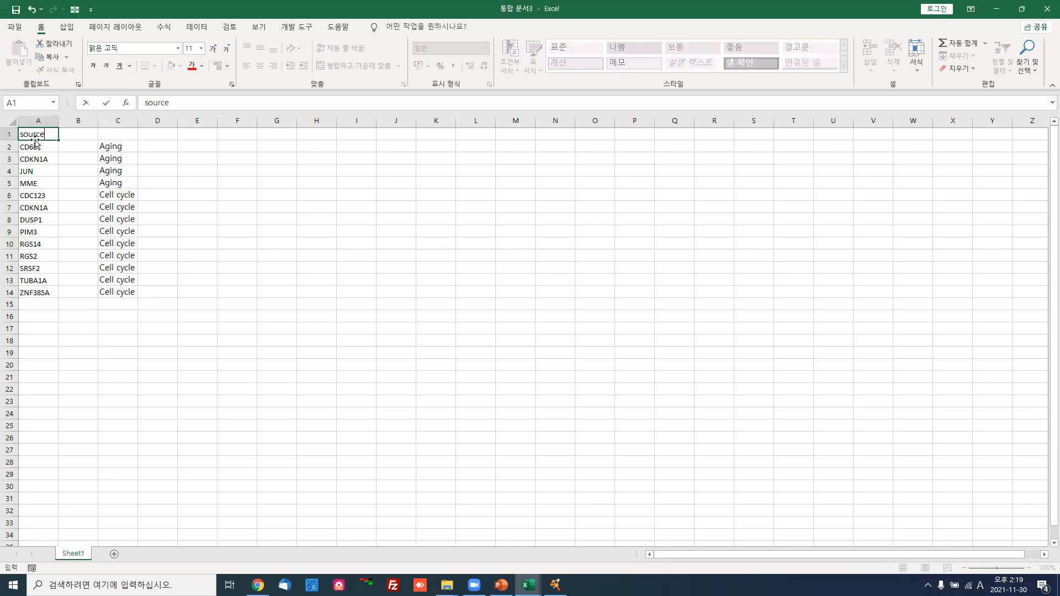
{"action": "key", "text": "Tab"}
{"action": "key", "text": "Tab"}
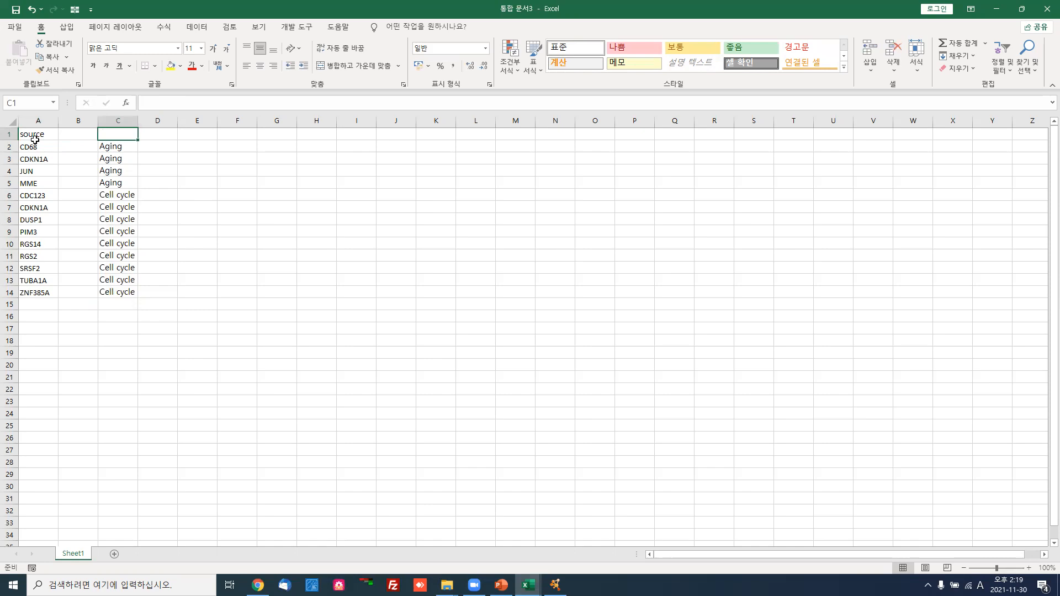
{"action": "type", "text": "t"}
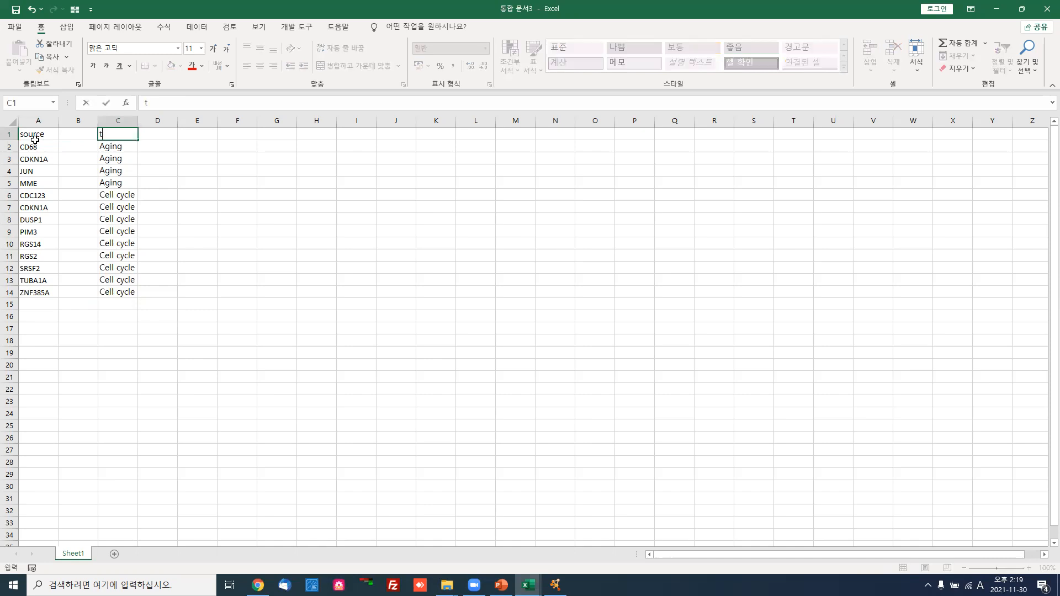
{"action": "type", "text": "arget"}
Enter interaction in B1, fit column B to its text, and fill the word down through B14
{"action": "left_click", "coordinate": [75, 135]}
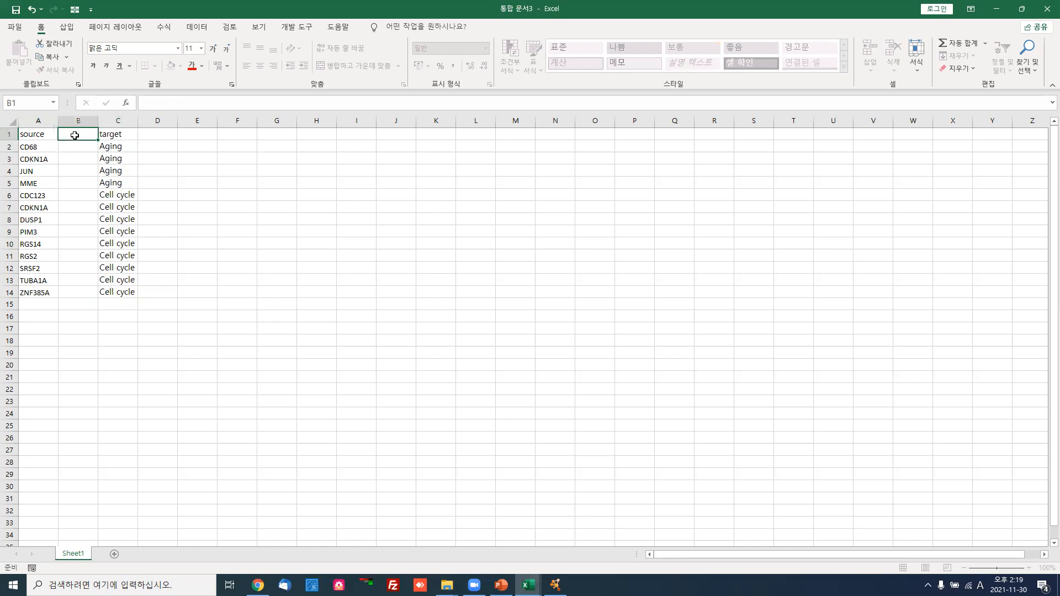
{"action": "type", "text": "interaction"}
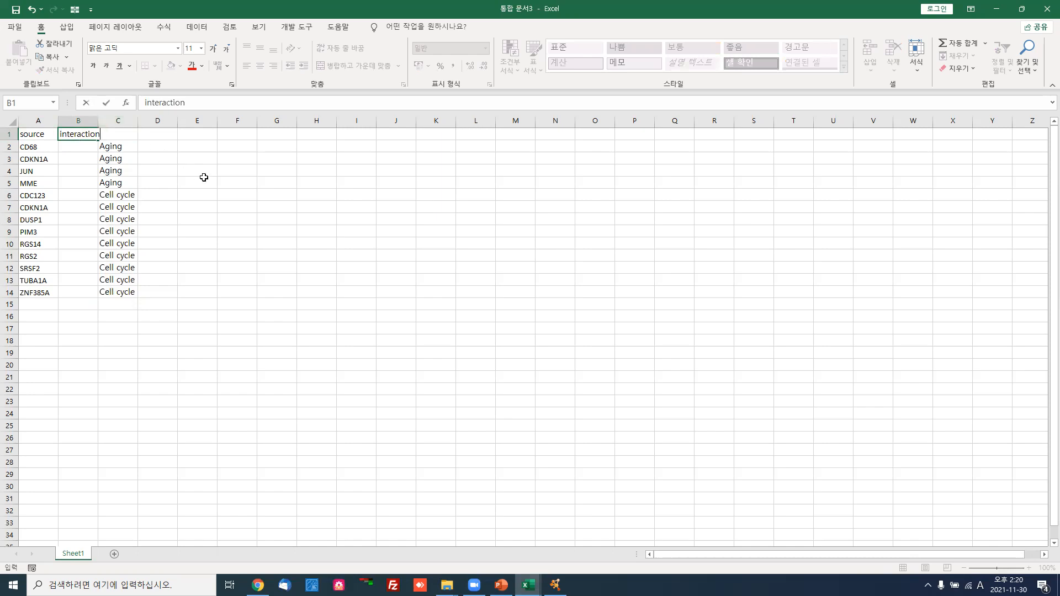
{"action": "left_click", "coordinate": [203, 175]}
{"action": "double_click", "coordinate": [98, 120]}
{"action": "left_click", "coordinate": [81, 134]}
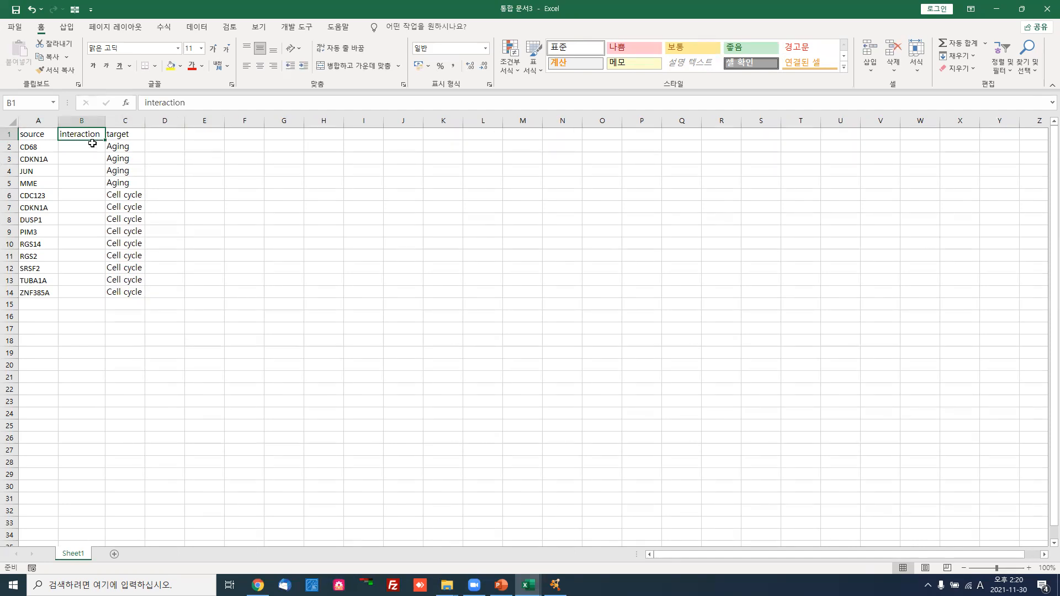
{"action": "left_click_drag", "start_coordinate": [105, 141], "coordinate": [85, 298]}
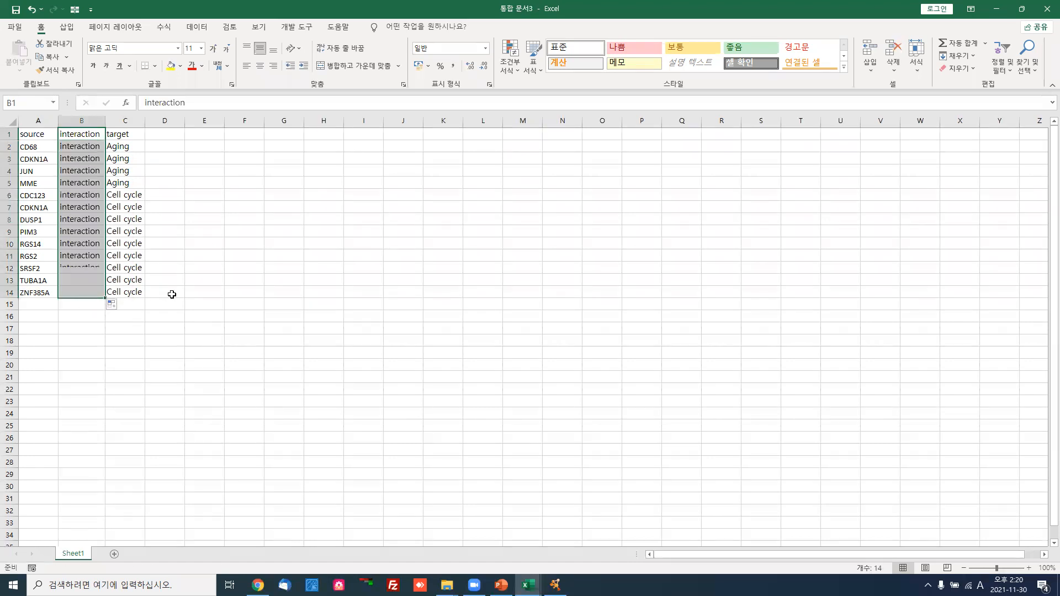
{"action": "left_click", "coordinate": [168, 301]}
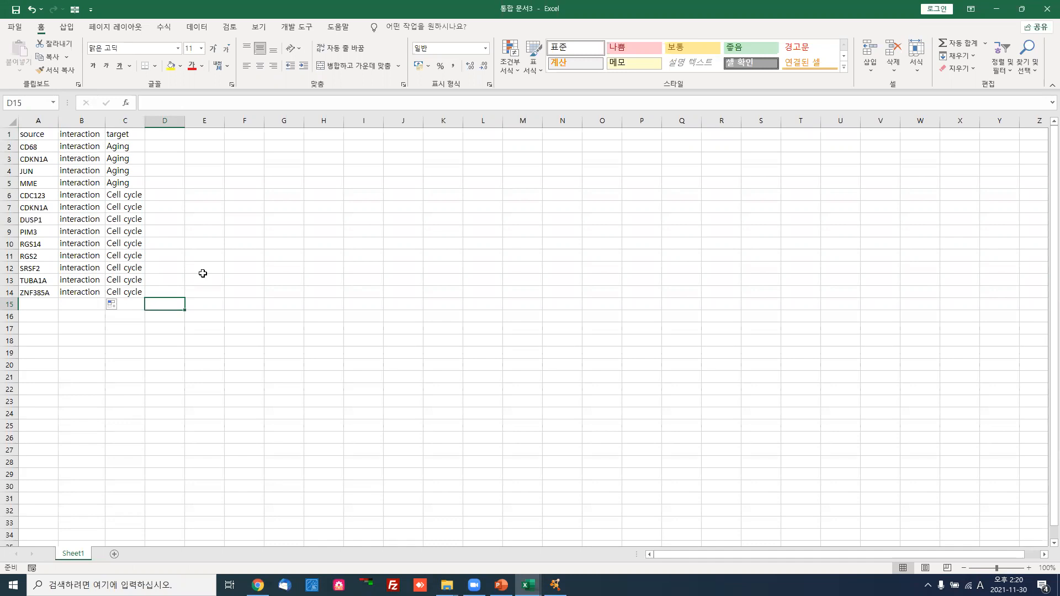
{"action": "left_click", "coordinate": [226, 196]}
Save the table as a tab-delimited text file named cus2 in the 분석세미나 folder, and close its workbook
{"action": "left_click", "coordinate": [14, 26]}
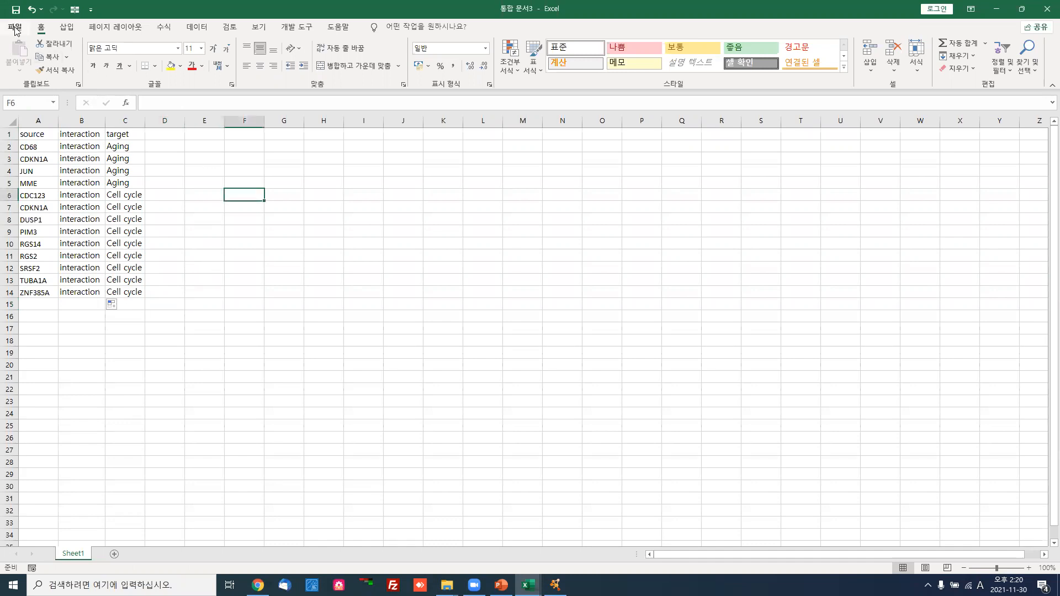
{"action": "left_click", "coordinate": [54, 180]}
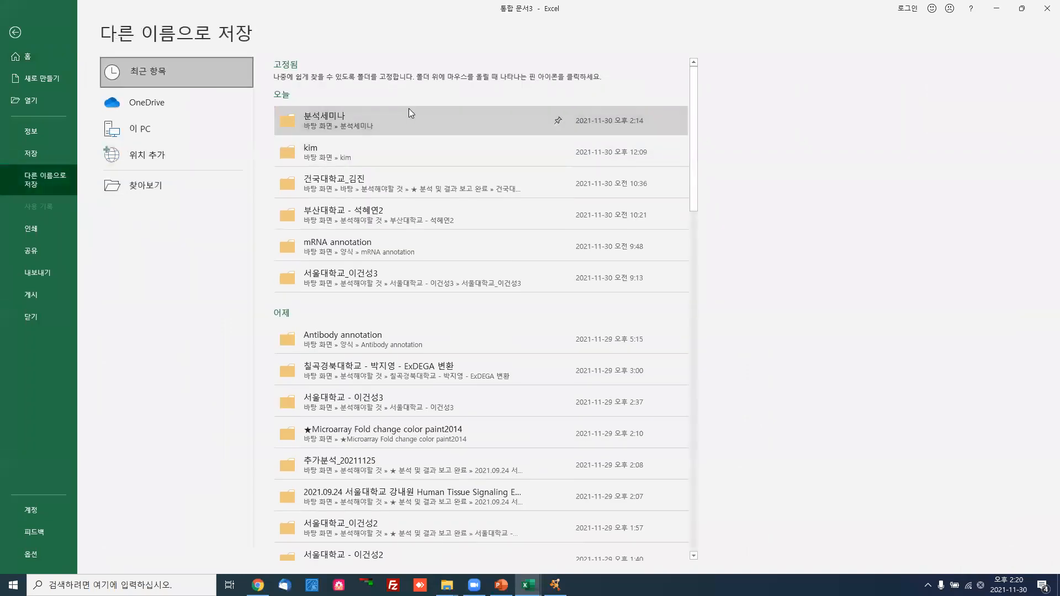
{"action": "left_click", "coordinate": [408, 110]}
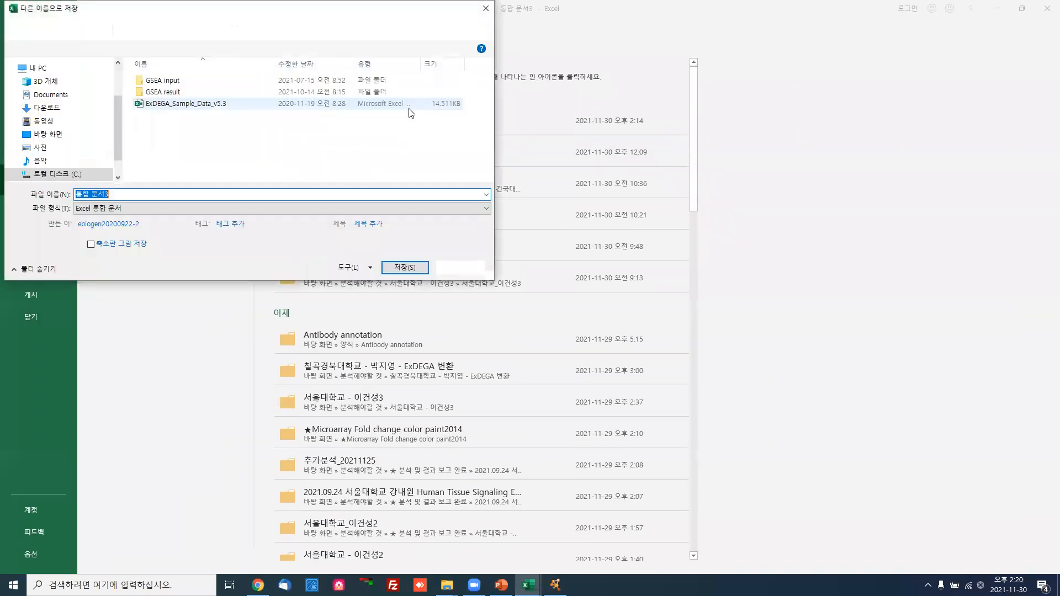
{"action": "left_click", "coordinate": [366, 208]}
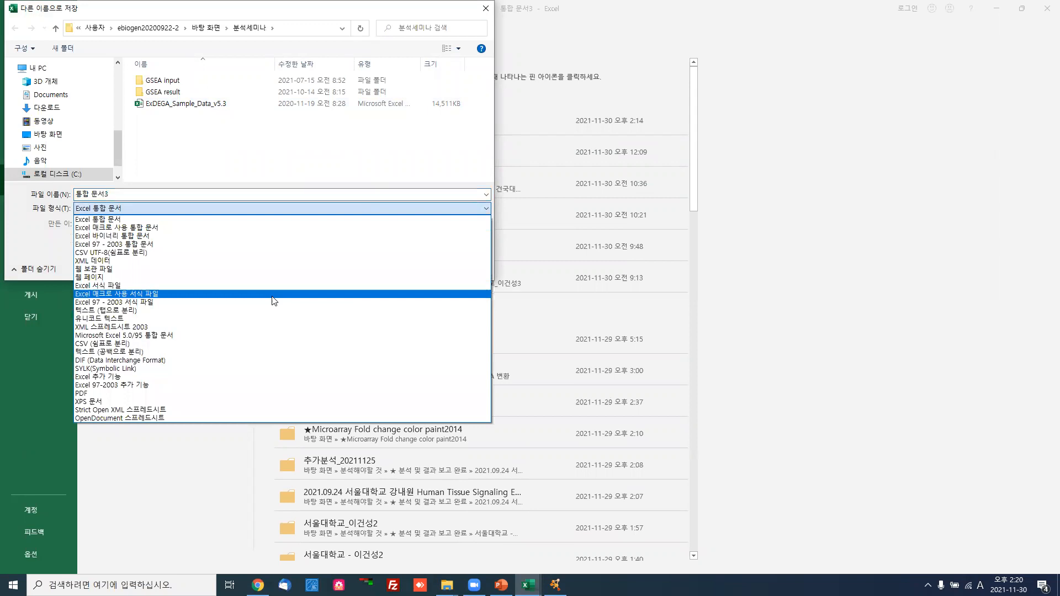
{"action": "left_click", "coordinate": [267, 310]}
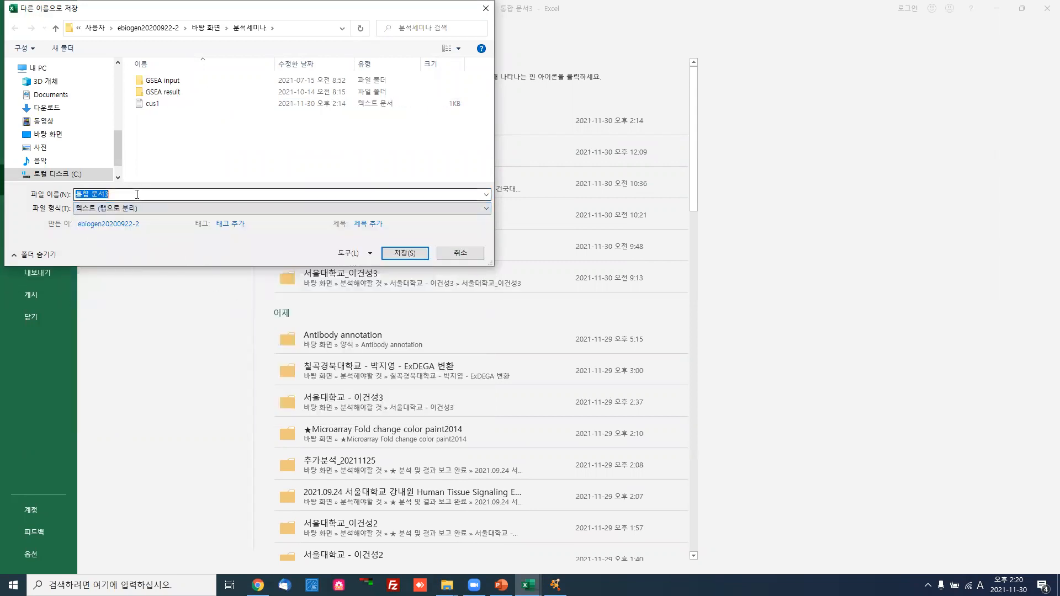
{"action": "type", "text": "cus2"}
{"action": "key", "text": "Return"}
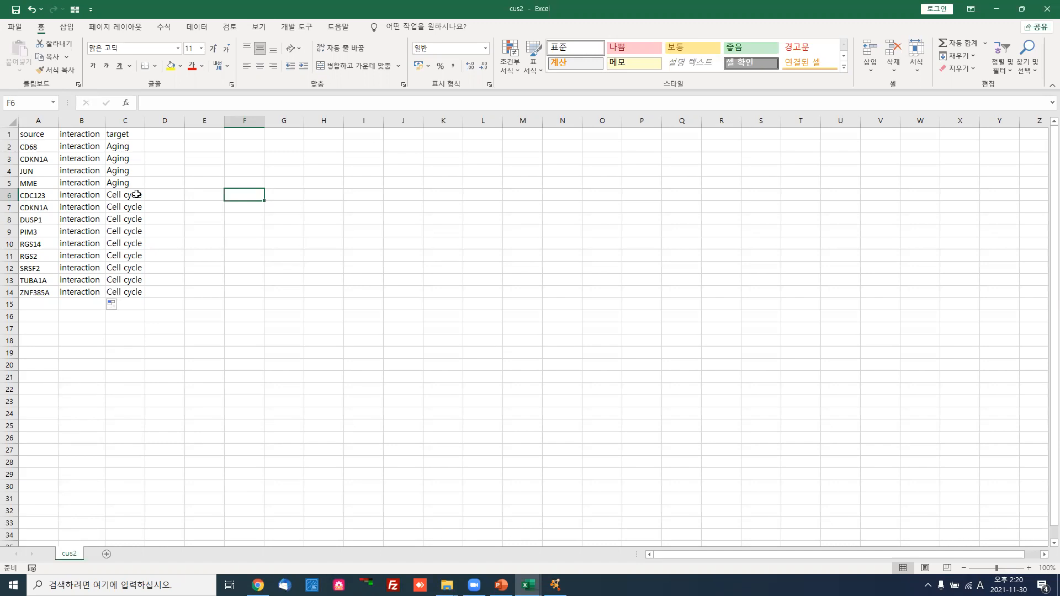
{"action": "left_click", "coordinate": [1043, 9]}
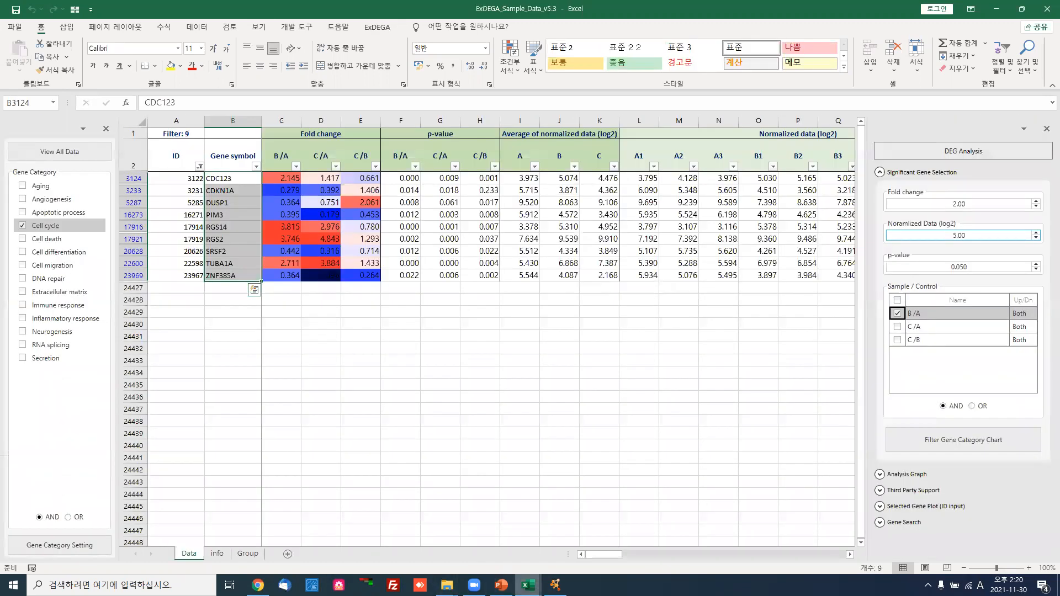
Switch to Cytoscape and import the cus2 file as a network into the cus1.txt collection with the source, interaction and target columns
{"action": "left_click", "coordinate": [555, 585]}
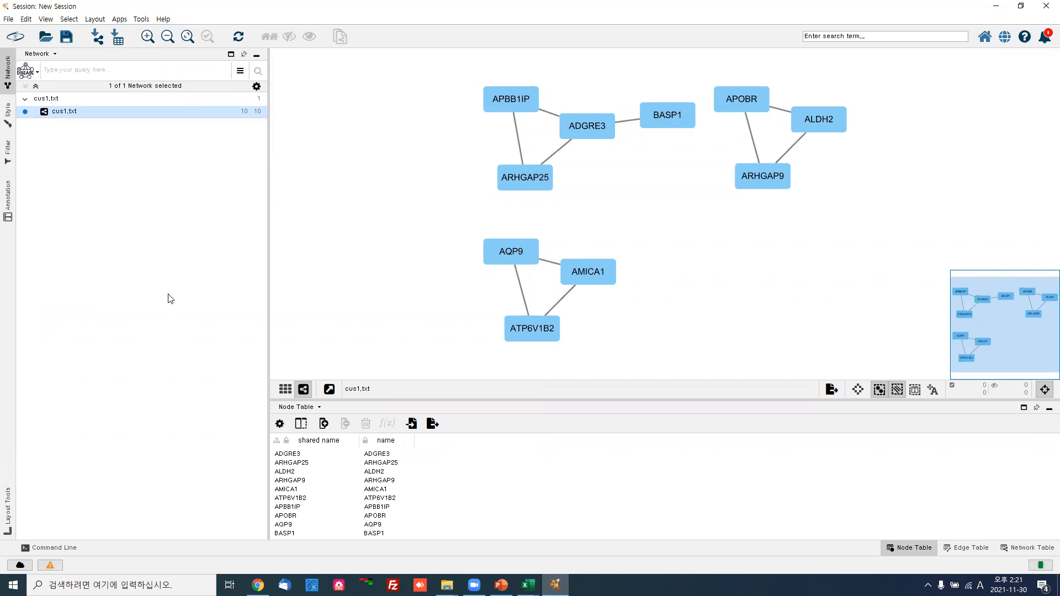
{"action": "left_click", "coordinate": [10, 19]}
{"action": "mouse_move", "coordinate": [32, 136]}
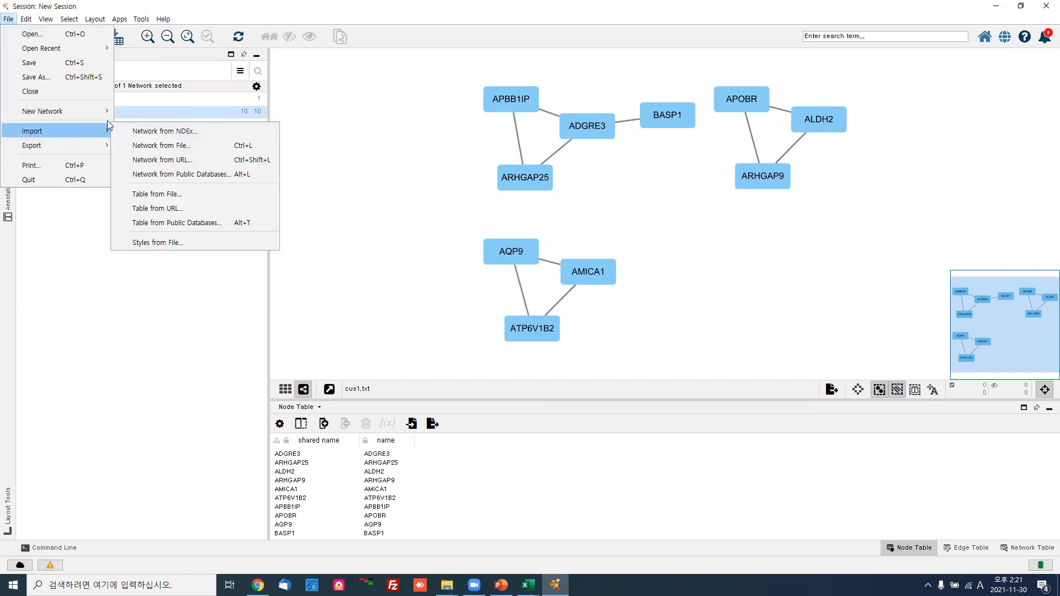
{"action": "left_click", "coordinate": [178, 146]}
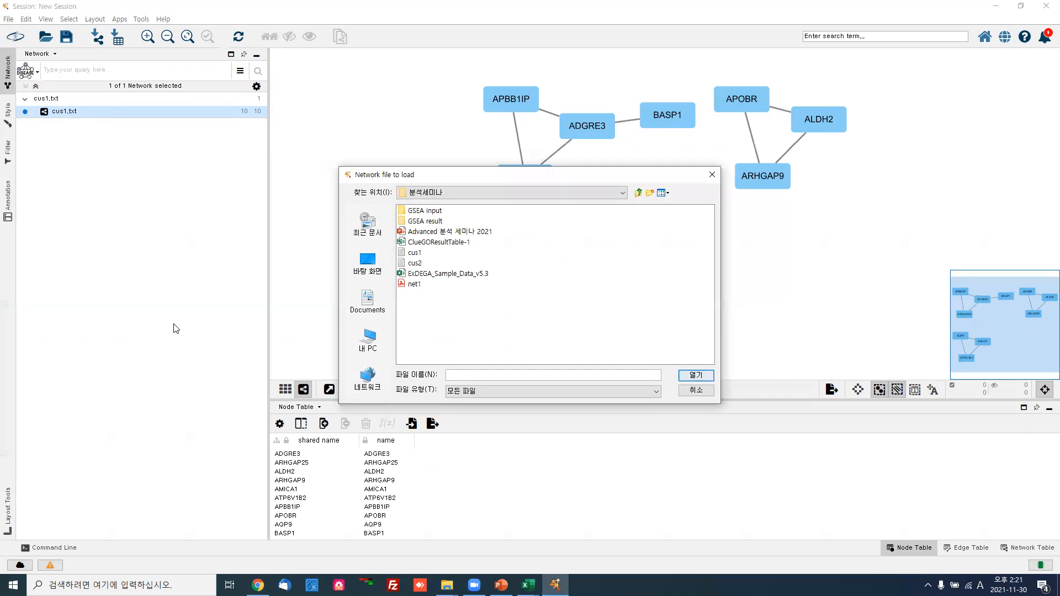
{"action": "double_click", "coordinate": [413, 264]}
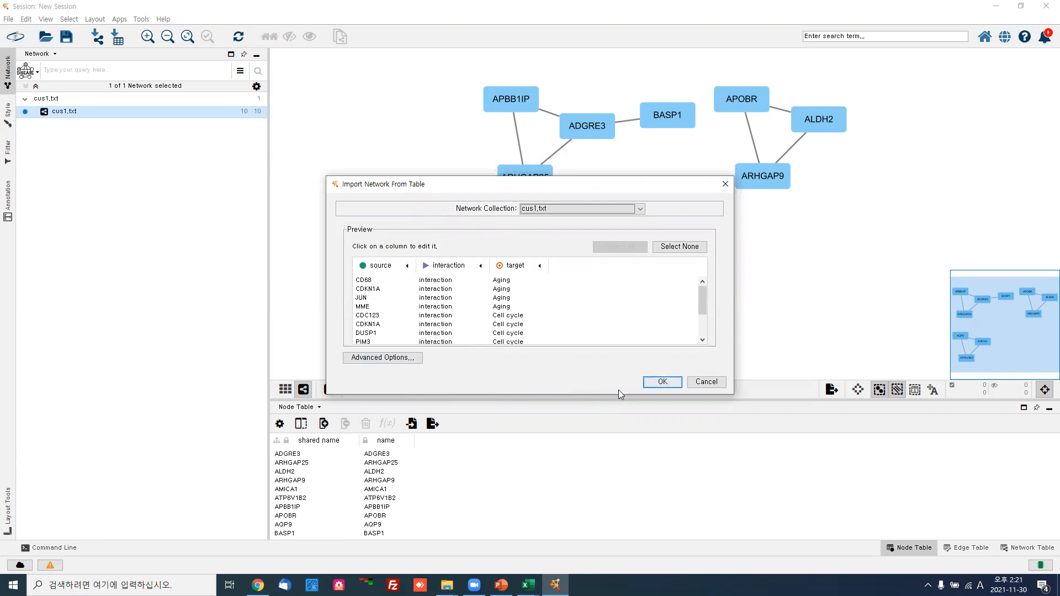
{"action": "left_click", "coordinate": [660, 383]}
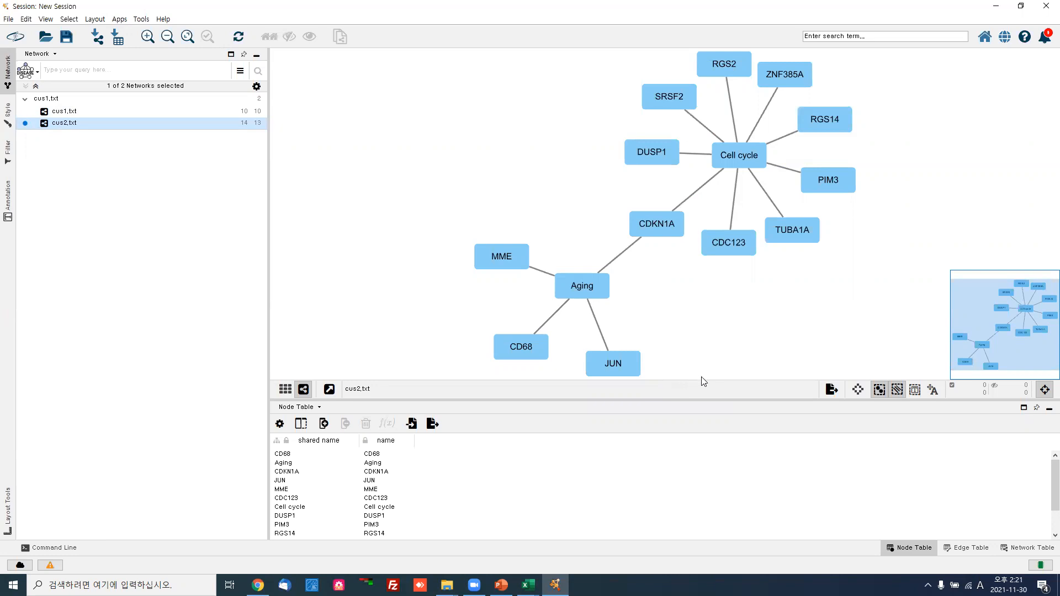
Arrange the MME, CD68 and JUN nodes on the left side of Aging, and shift CDKN1A up and left between both hubs
{"action": "left_click_drag", "start_coordinate": [699, 399], "coordinate": [700, 427]}
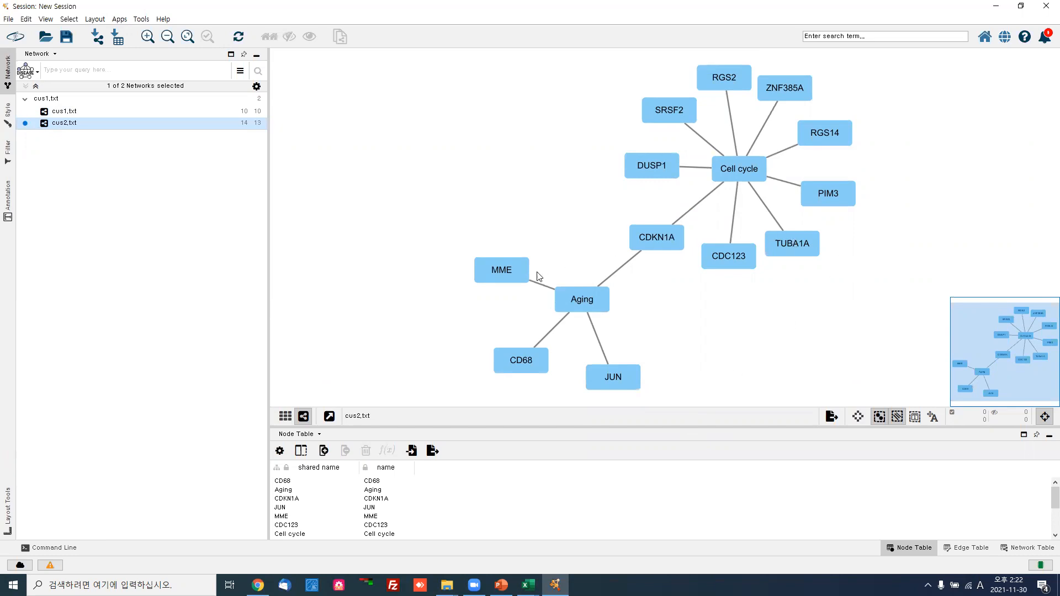
{"action": "left_click_drag", "start_coordinate": [494, 270], "coordinate": [484, 217]}
{"action": "left_click_drag", "start_coordinate": [512, 357], "coordinate": [473, 291]}
{"action": "left_click_drag", "start_coordinate": [593, 366], "coordinate": [485, 343]}
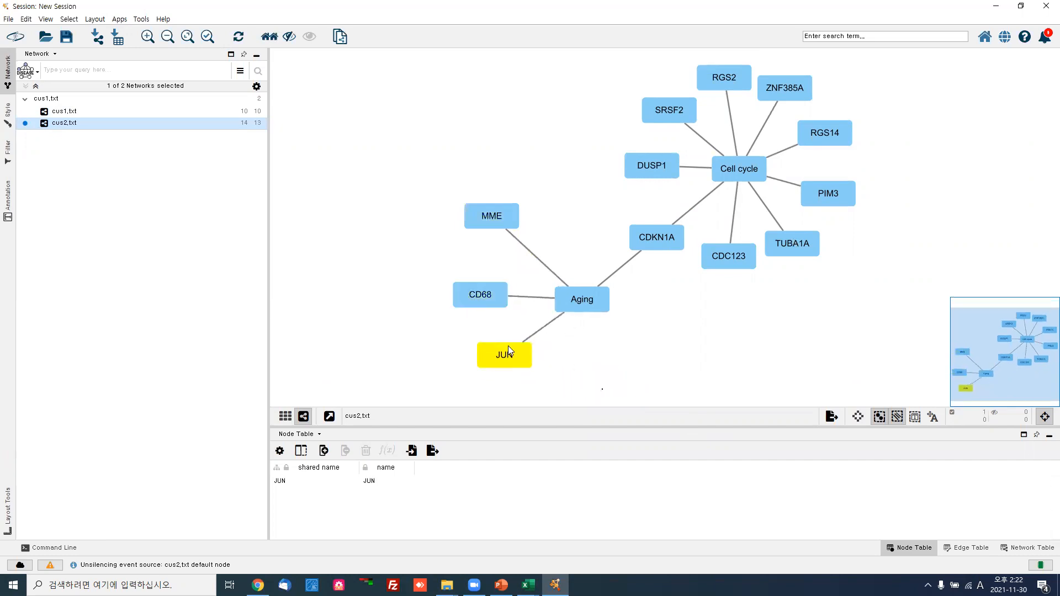
{"action": "left_click", "coordinate": [653, 235]}
{"action": "left_click_drag", "start_coordinate": [639, 227], "coordinate": [614, 215]}
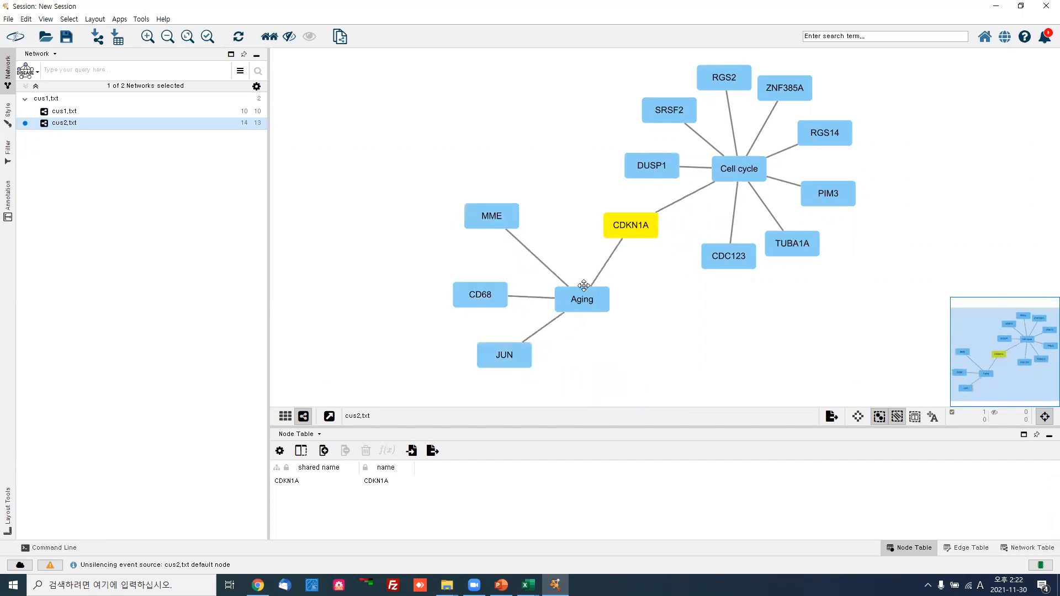
Move the Aging node farther from Cell cycle, spread MME, CD68 and JUN outward to its left, and clear the node selection
{"action": "left_click_drag", "start_coordinate": [587, 298], "coordinate": [534, 270]}
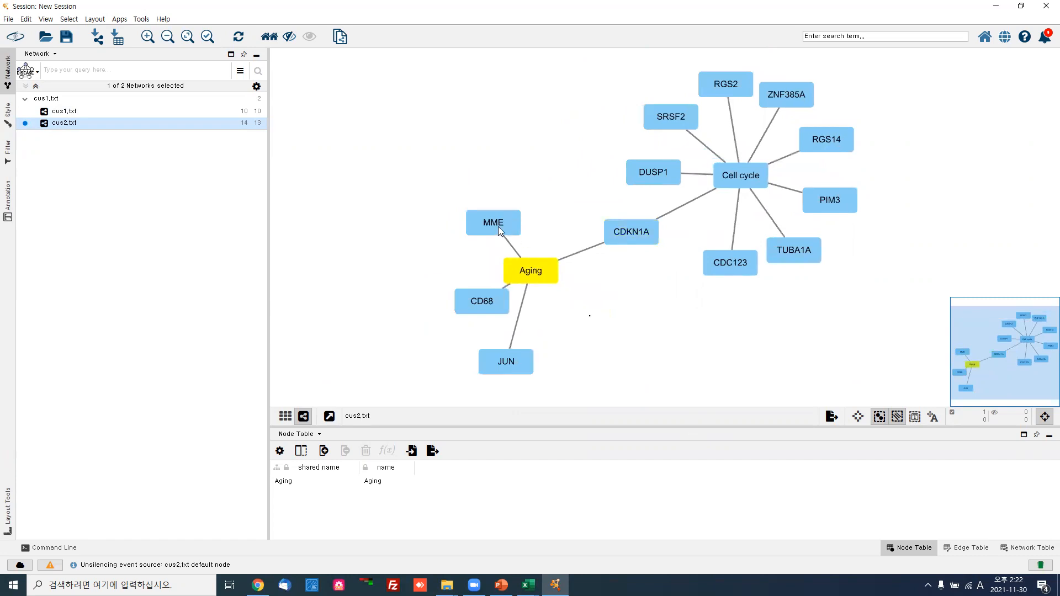
{"action": "left_click_drag", "start_coordinate": [498, 226], "coordinate": [453, 204]}
{"action": "left_click_drag", "start_coordinate": [480, 300], "coordinate": [424, 279]}
{"action": "left_click_drag", "start_coordinate": [488, 356], "coordinate": [437, 346]}
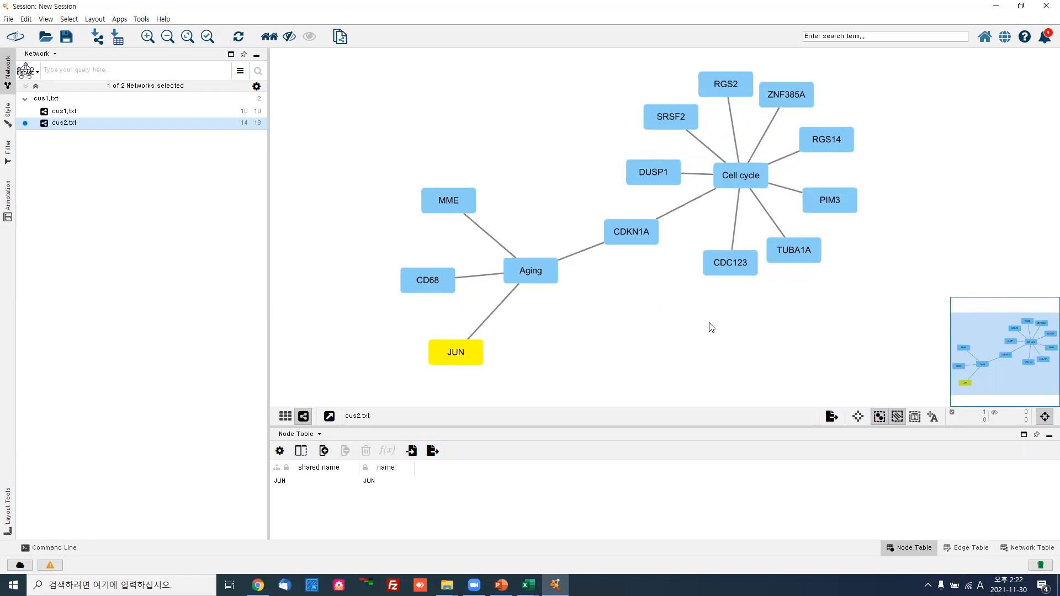
{"action": "left_click", "coordinate": [657, 331]}
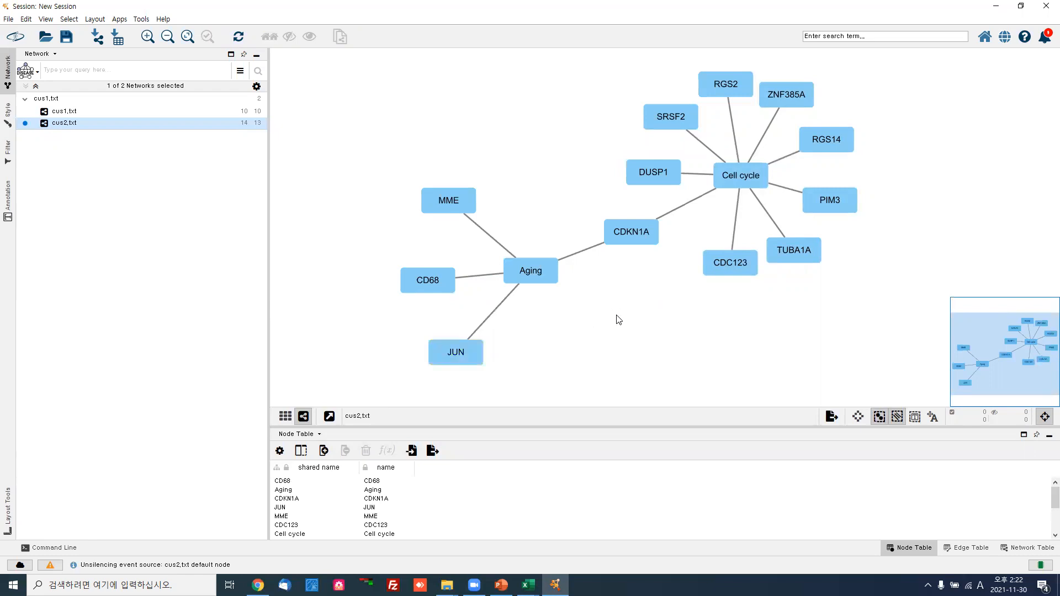
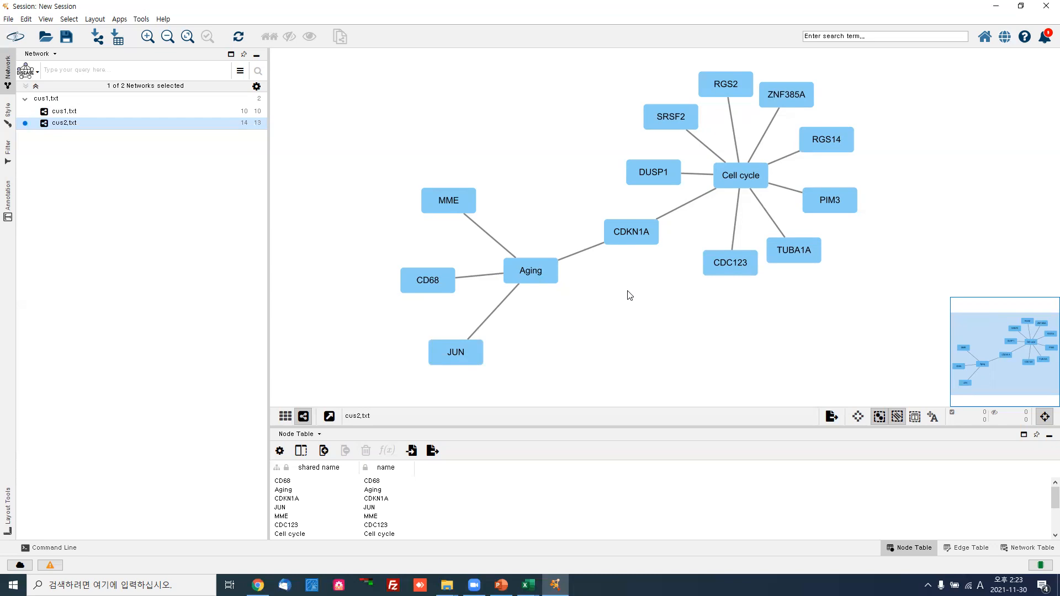
Switch to the ExDEGA_Sample_Data_v5.3 workbook in Excel and filter the genes to the Aging OR Cell cycle categories
{"action": "mouse_move", "coordinate": [528, 585]}
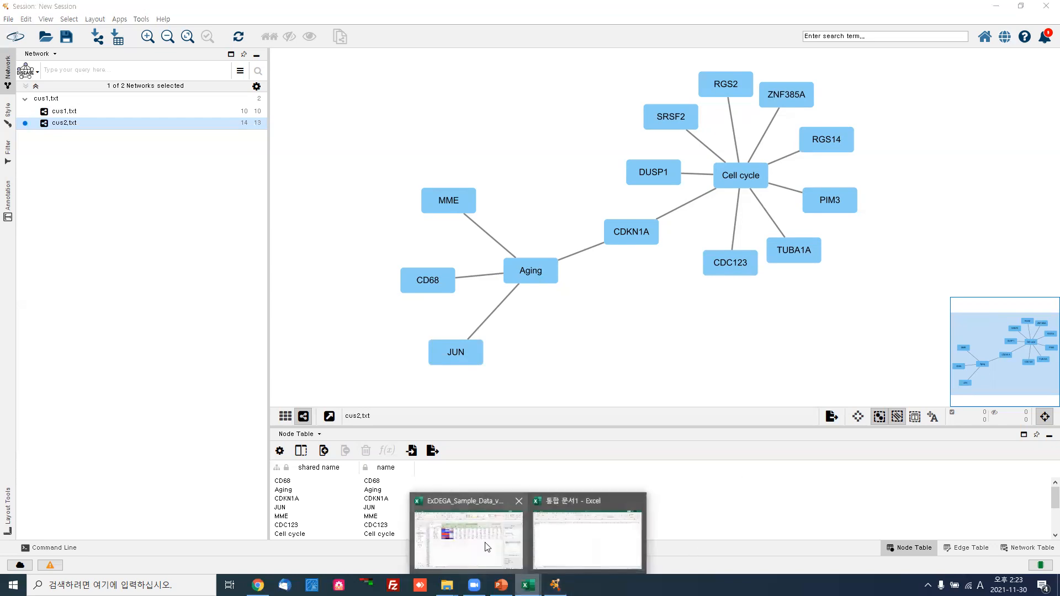
{"action": "left_click", "coordinate": [489, 524]}
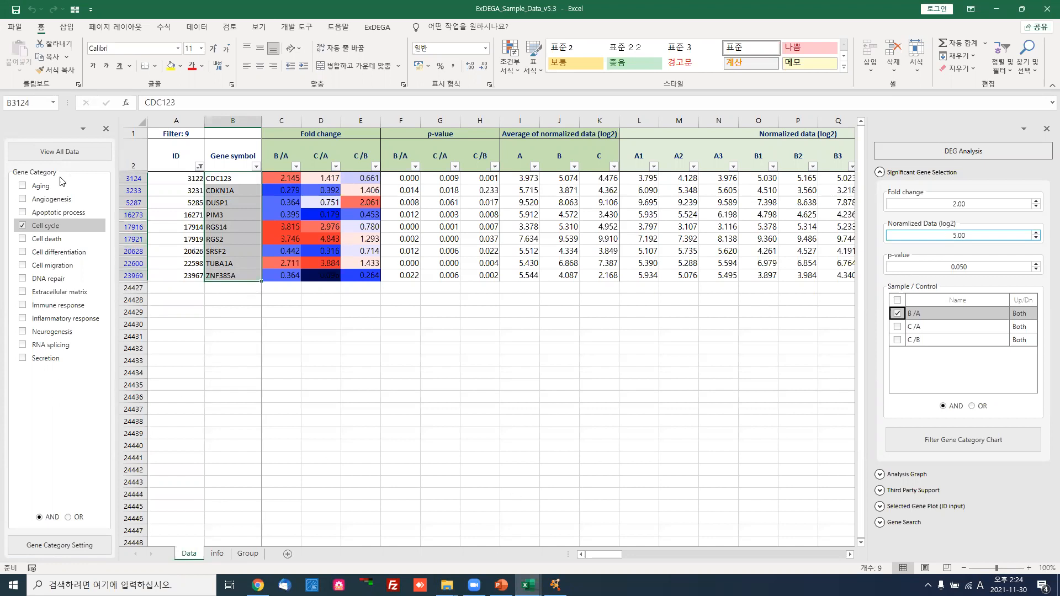
{"action": "left_click", "coordinate": [23, 186]}
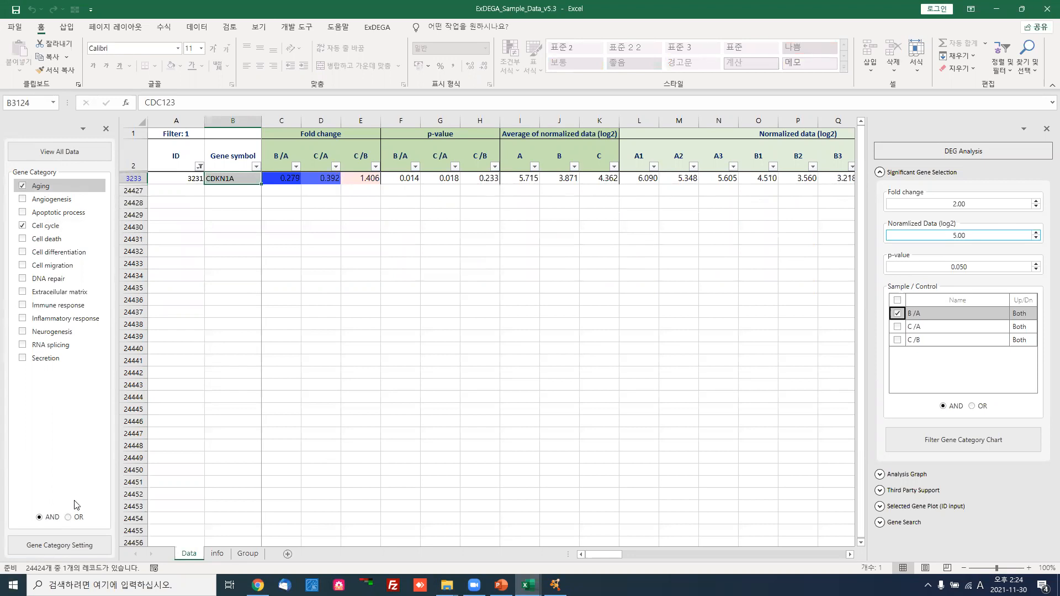
{"action": "left_click", "coordinate": [68, 517]}
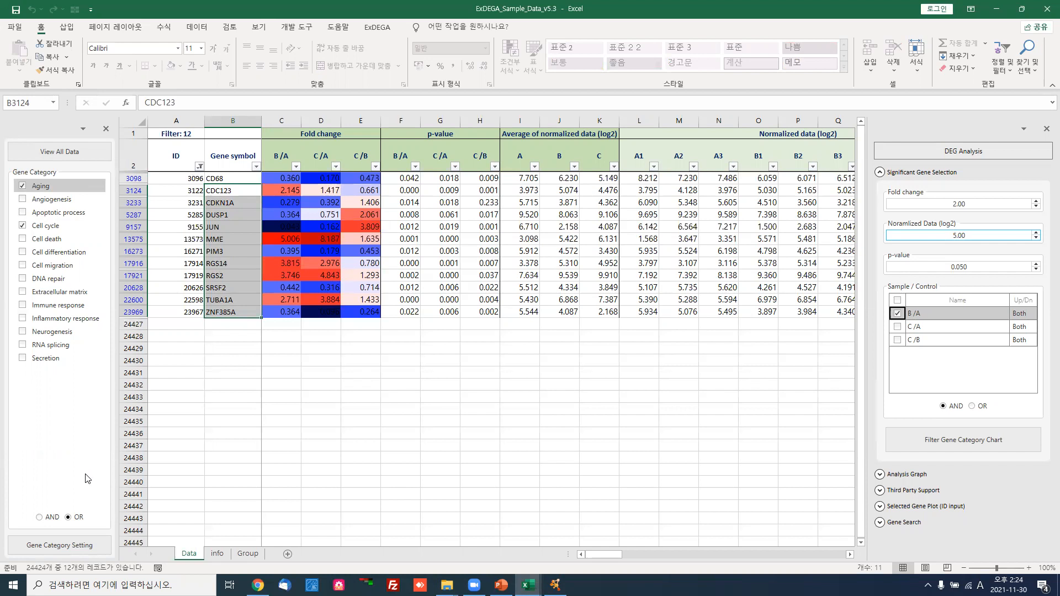
Copy the filtered Gene symbol and B/A fold change columns, including headers, into a new blank Excel workbook
{"action": "left_click", "coordinate": [236, 163]}
{"action": "left_click_drag", "start_coordinate": [237, 163], "coordinate": [298, 312]}
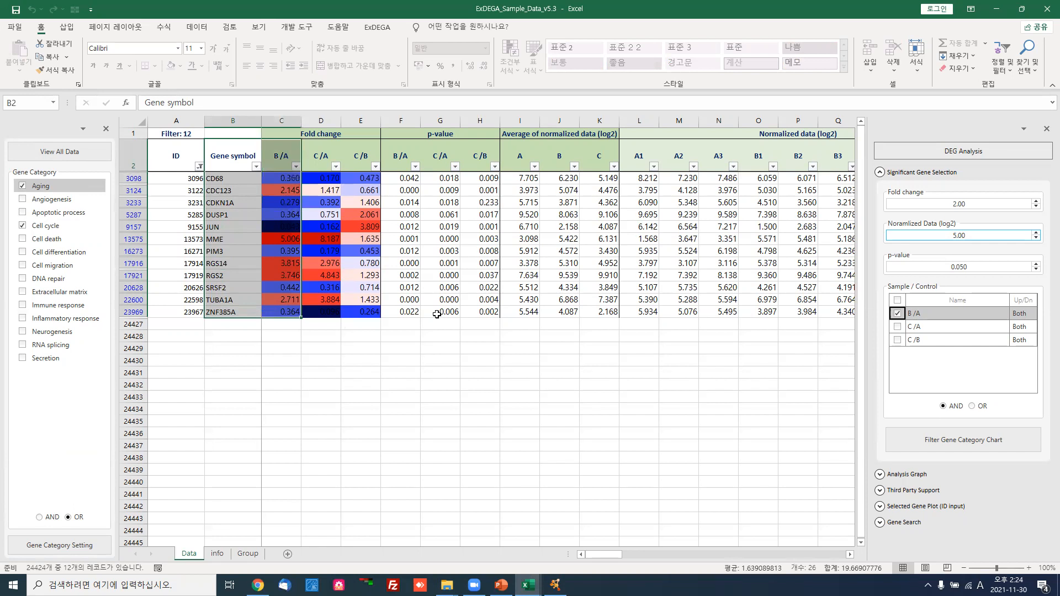
{"action": "key", "text": "ctrl+c"}
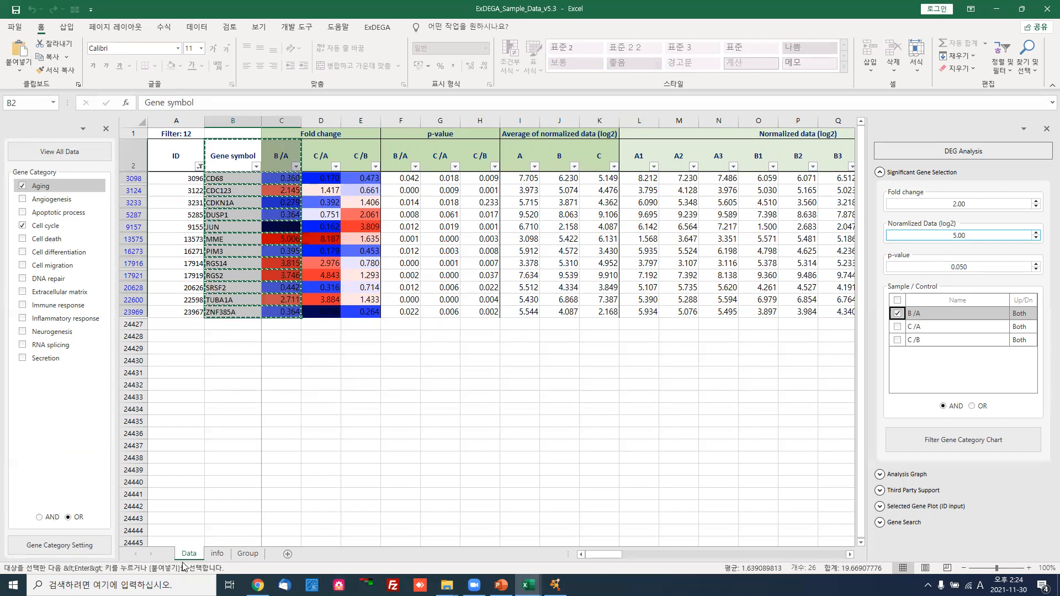
{"action": "key", "text": "super"}
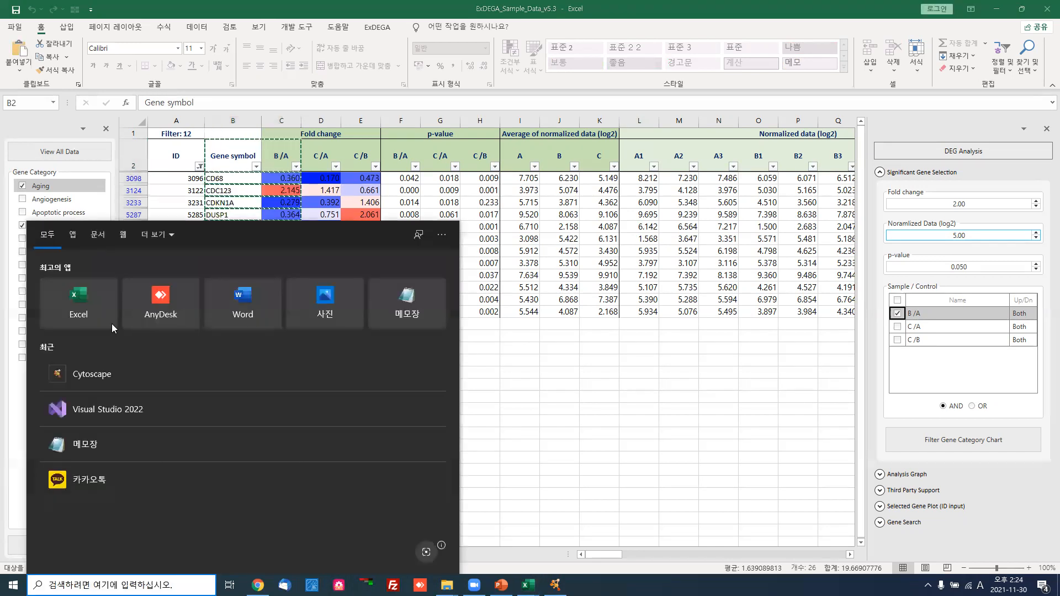
{"action": "left_click", "coordinate": [44, 310]}
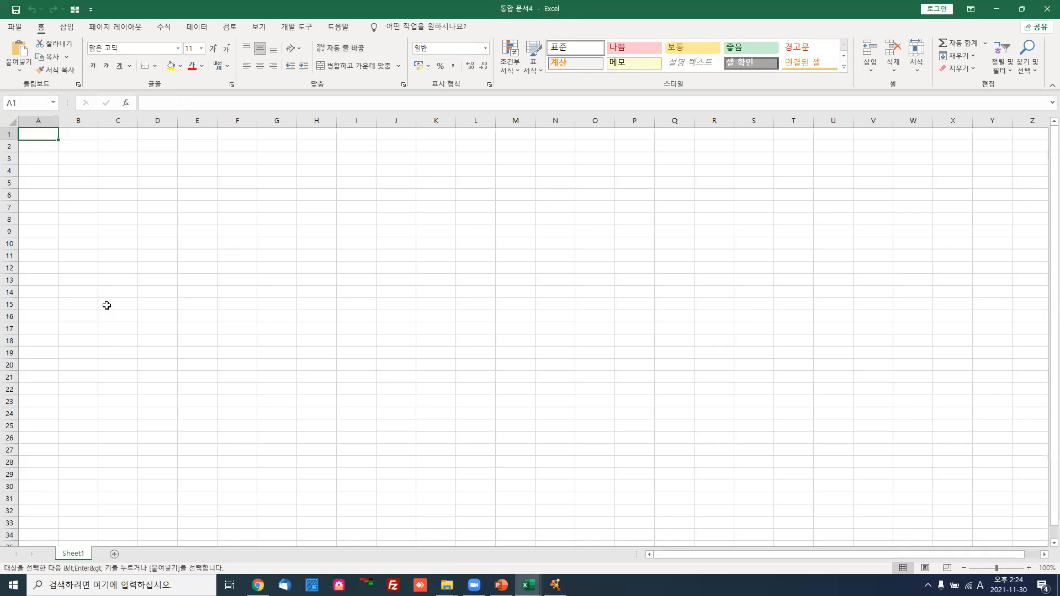
{"action": "key", "text": "ctrl+v"}
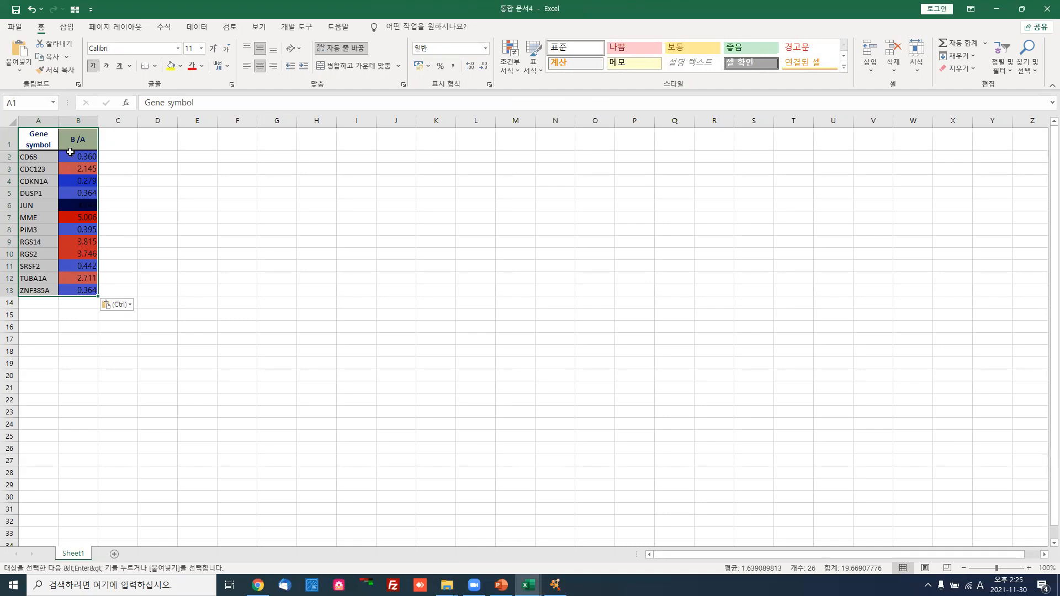
{"action": "left_click", "coordinate": [142, 266]}
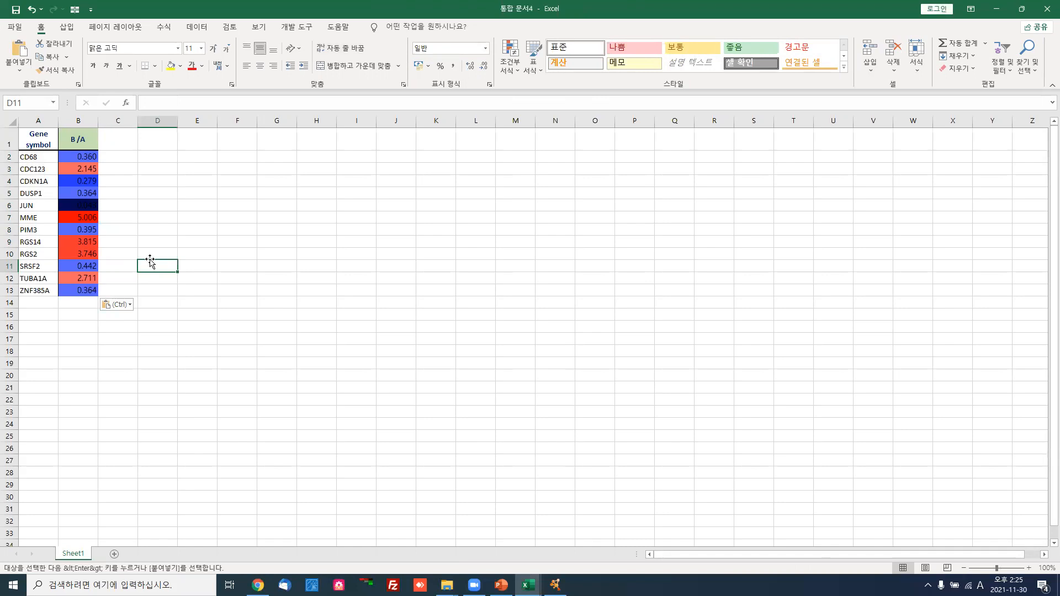
Add a column header named type in cell C1, beside the B/A header
{"action": "left_click", "coordinate": [126, 144]}
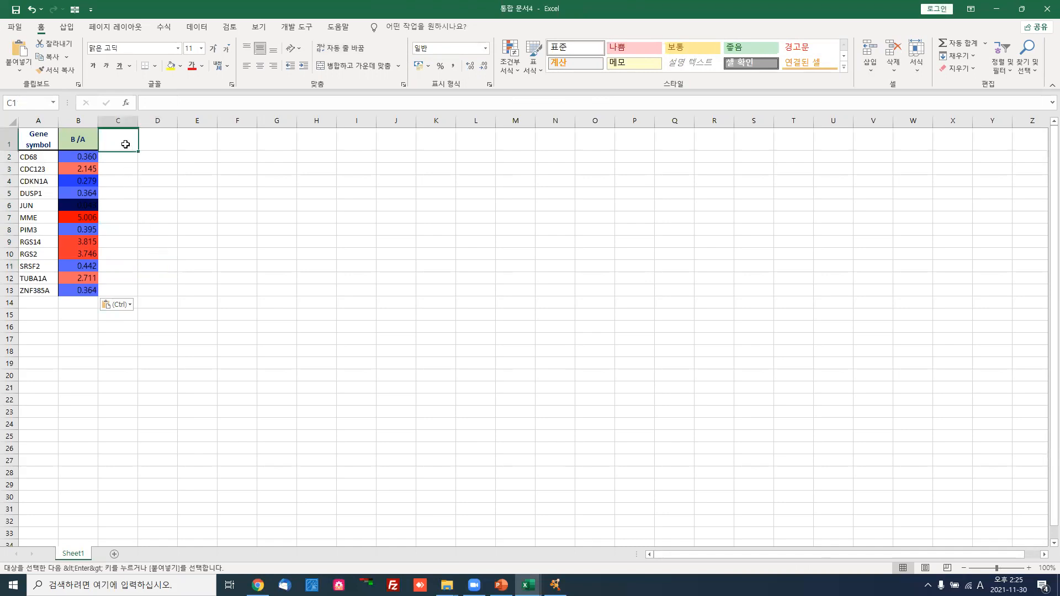
{"action": "double_click", "coordinate": [126, 145]}
{"action": "type", "text": "type"}
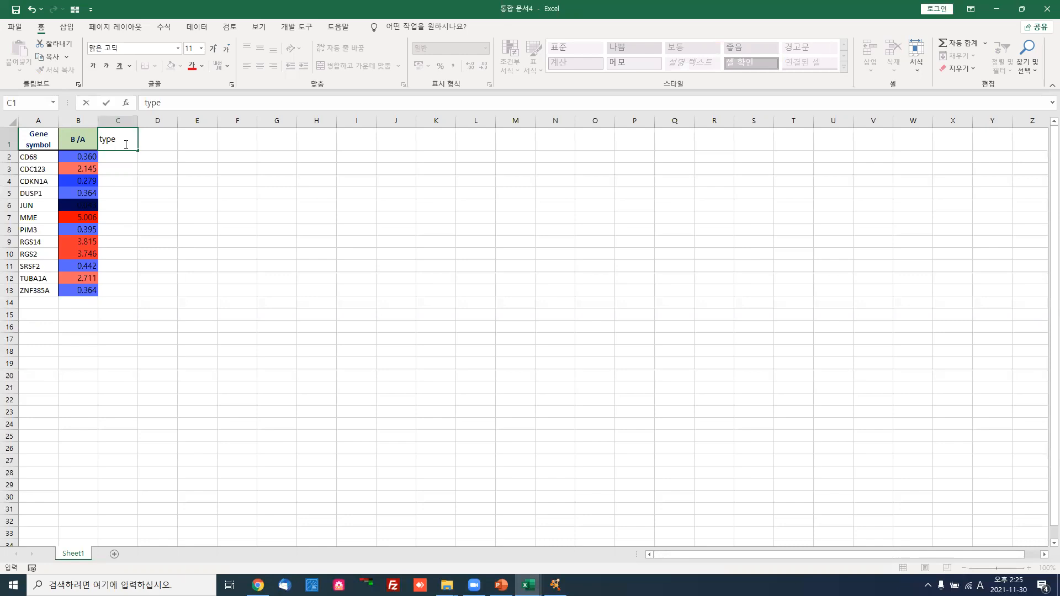
Apply filters to the three header cells and sort the table by B/A in ascending order
{"action": "left_click", "coordinate": [34, 144]}
{"action": "left_click_drag", "start_coordinate": [34, 144], "coordinate": [110, 139]}
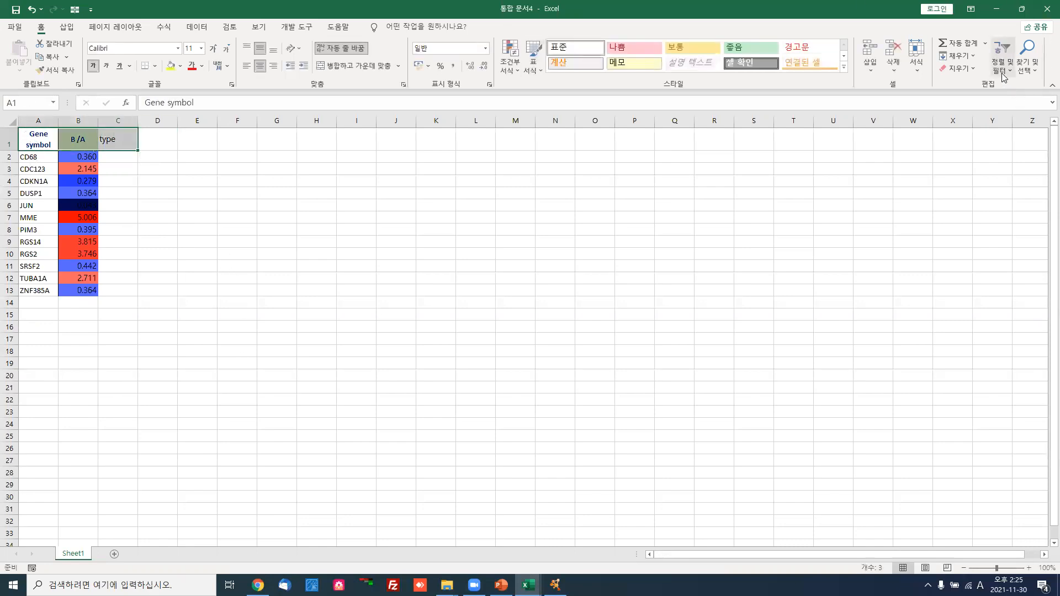
{"action": "left_click", "coordinate": [1003, 74]}
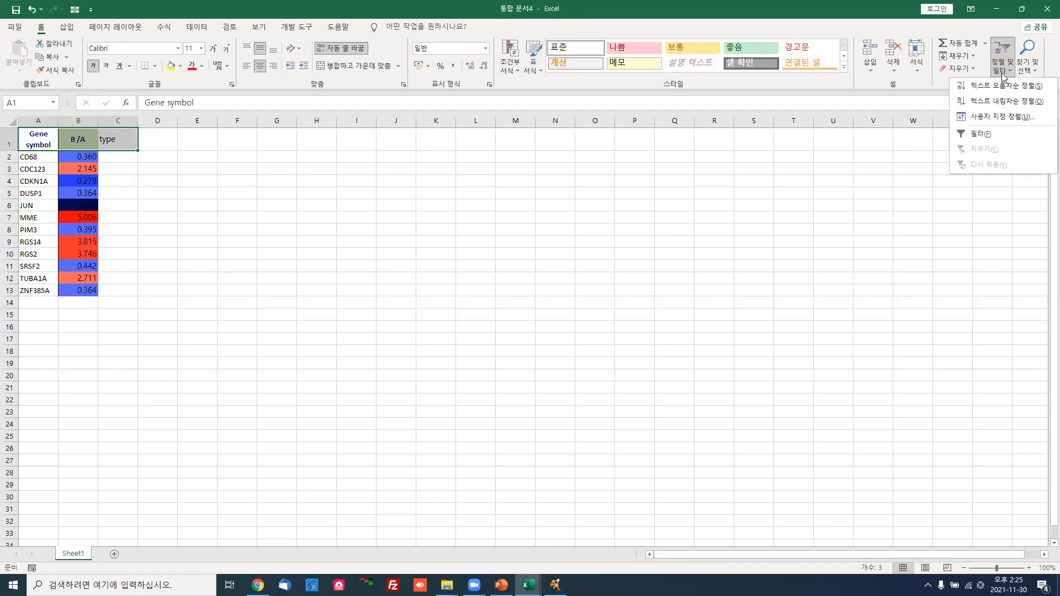
{"action": "left_click", "coordinate": [1009, 137]}
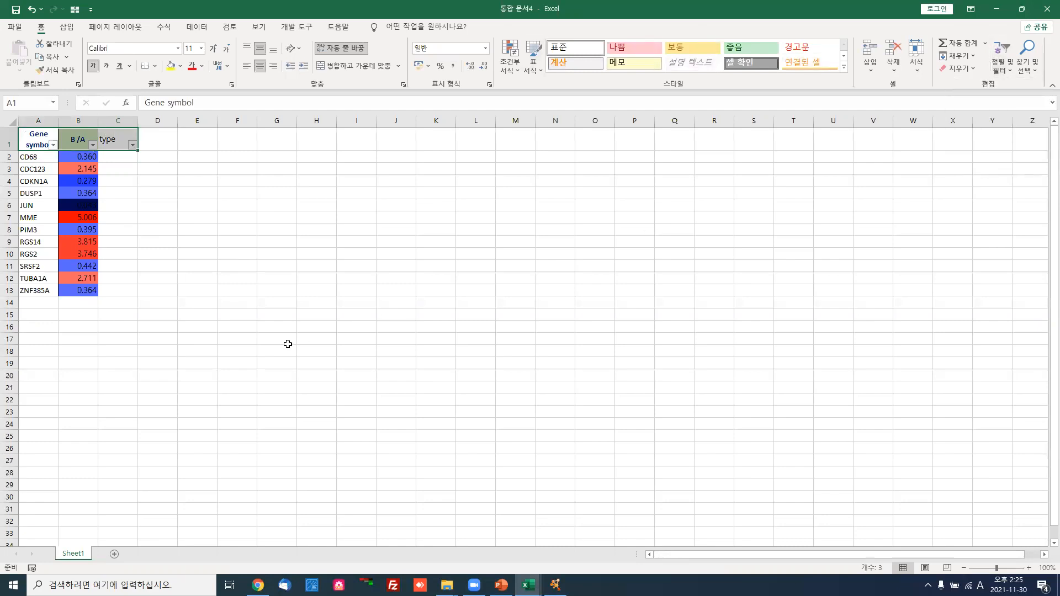
{"action": "left_click", "coordinate": [294, 255]}
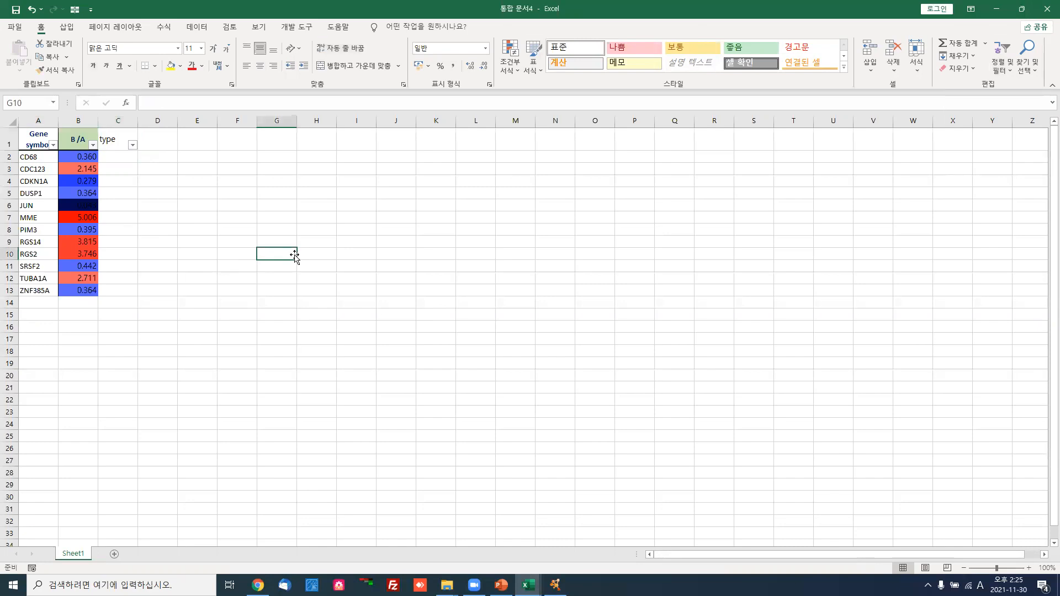
{"action": "left_click", "coordinate": [93, 144]}
{"action": "left_click", "coordinate": [44, 158]}
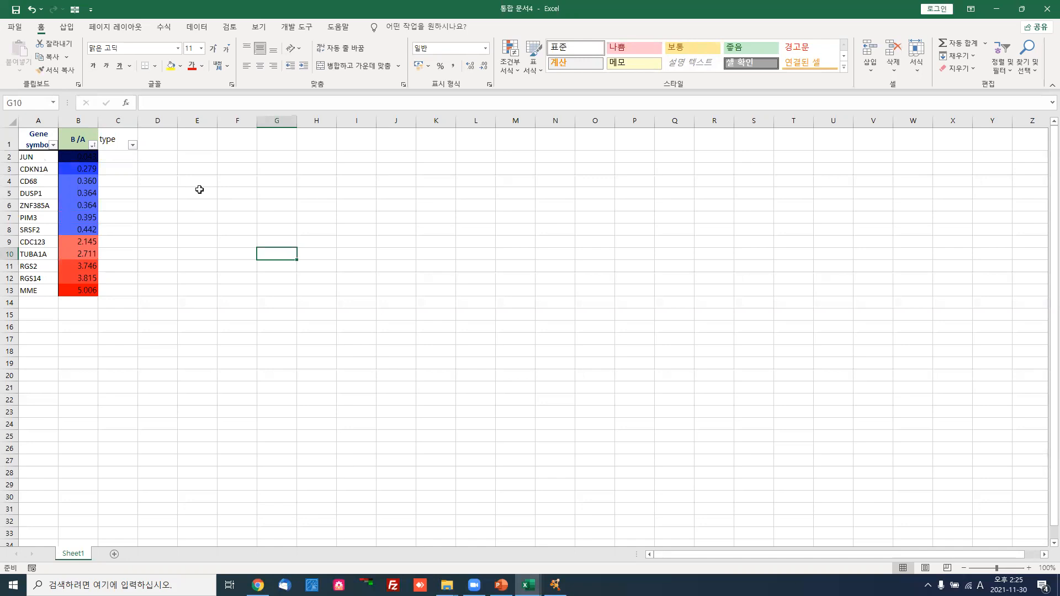
Fill the type column with down for JUN through SRSF2 and up for CDC123 through MME
{"action": "left_click", "coordinate": [125, 156]}
{"action": "type", "text": "down"}
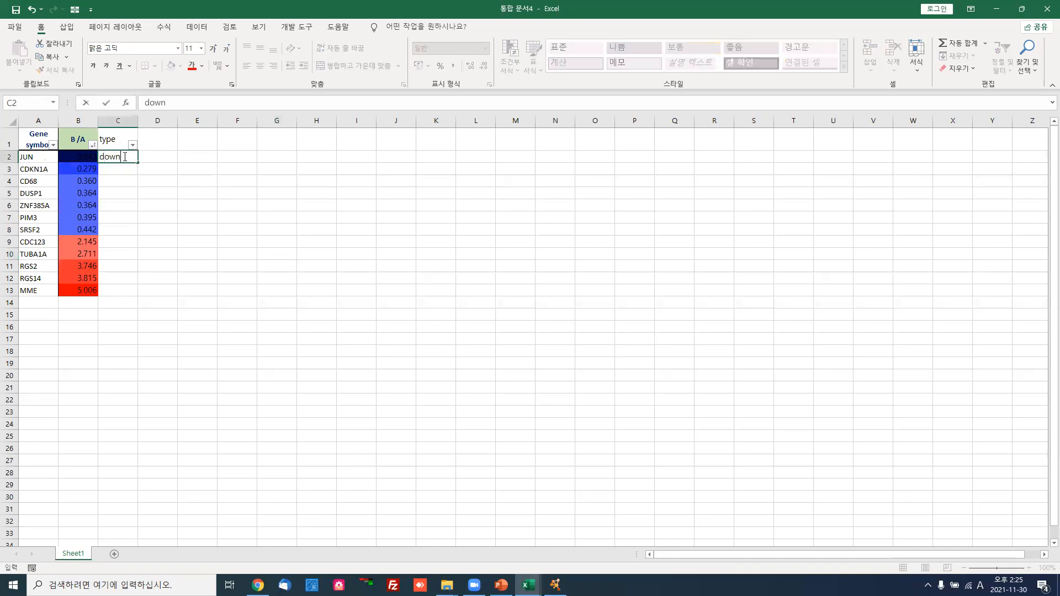
{"action": "left_click", "coordinate": [121, 240]}
{"action": "type", "text": "up"}
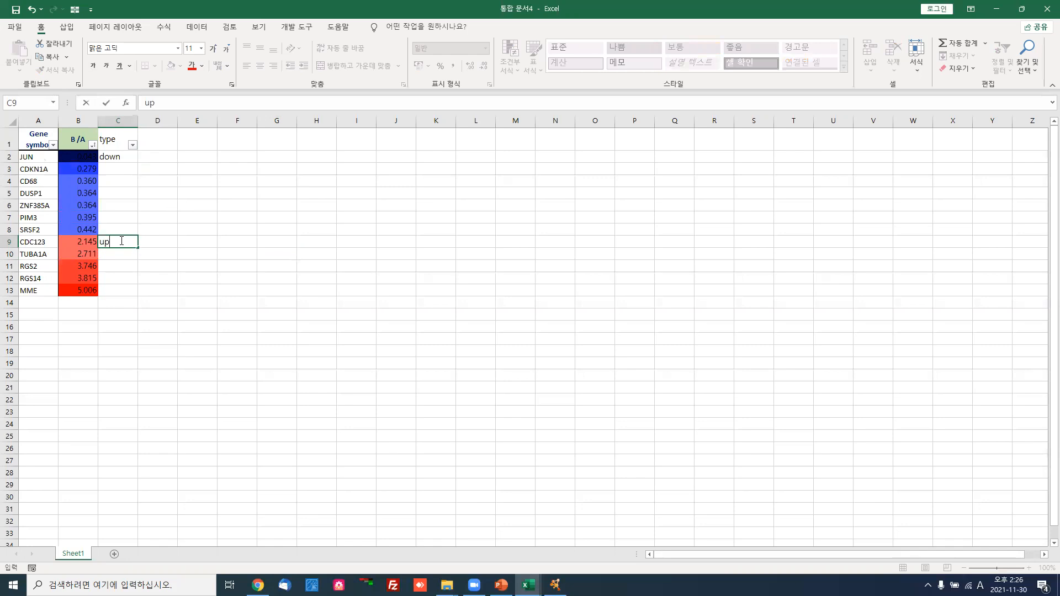
{"action": "left_click", "coordinate": [182, 190]}
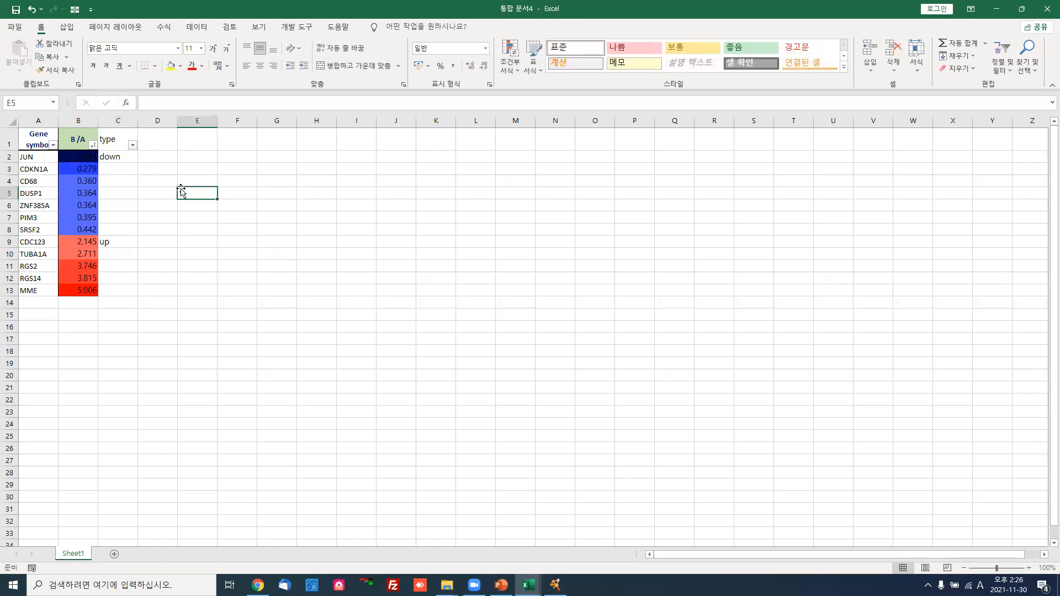
{"action": "left_click", "coordinate": [122, 157]}
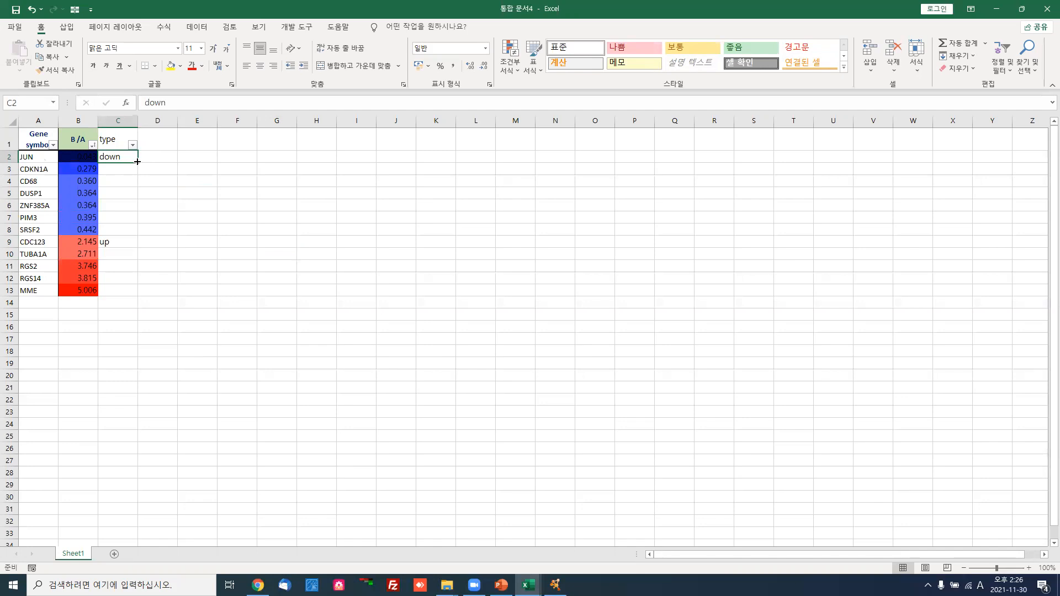
{"action": "left_click_drag", "start_coordinate": [137, 161], "coordinate": [126, 292]}
{"action": "left_click", "coordinate": [117, 243]}
{"action": "left_click", "coordinate": [223, 263]}
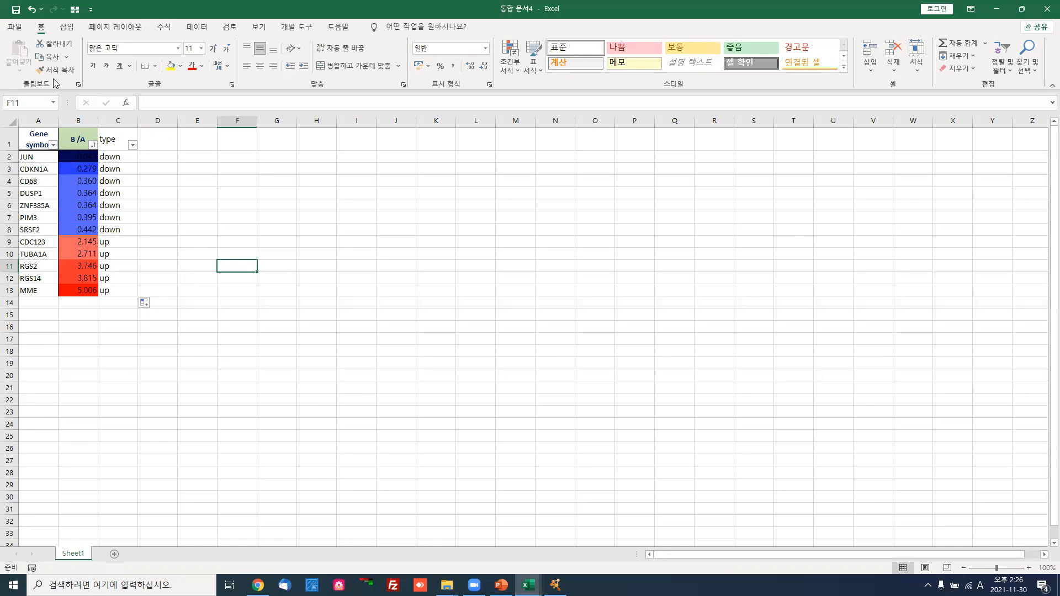
Delete the B/A column from the gene table
{"action": "left_click", "coordinate": [83, 121]}
{"action": "right_click", "coordinate": [85, 122]}
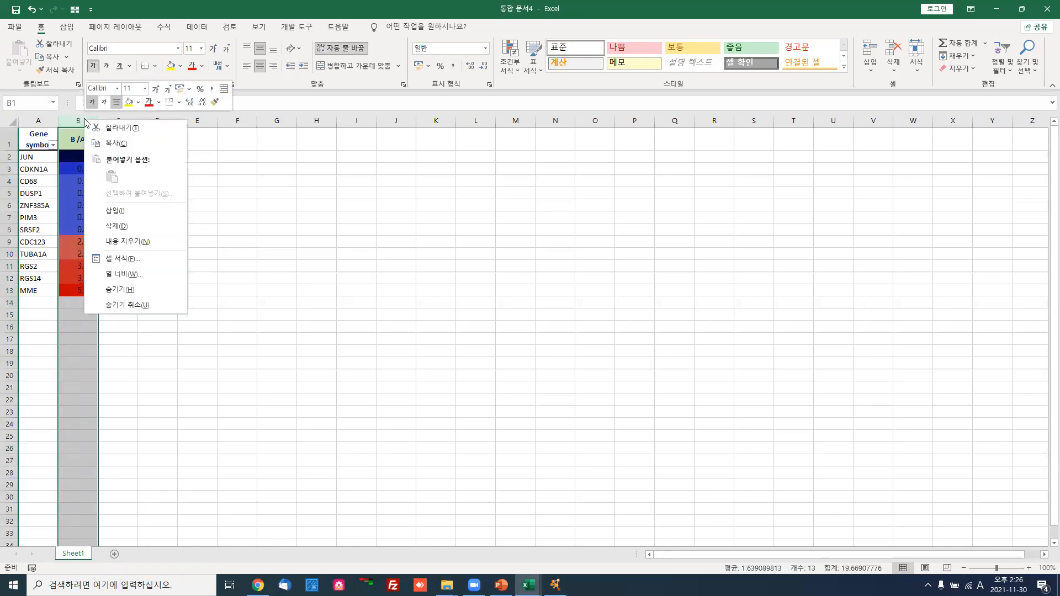
{"action": "left_click", "coordinate": [113, 226]}
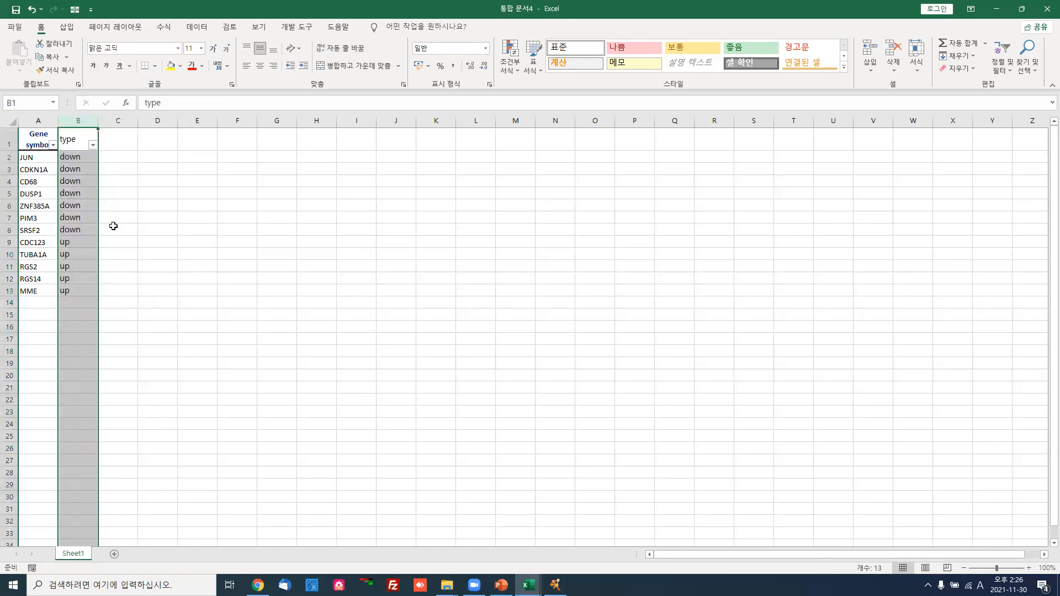
{"action": "left_click", "coordinate": [169, 195]}
Add Aging and Cell cycle below the last gene symbol, in cells A14 and A15
{"action": "left_click", "coordinate": [53, 301]}
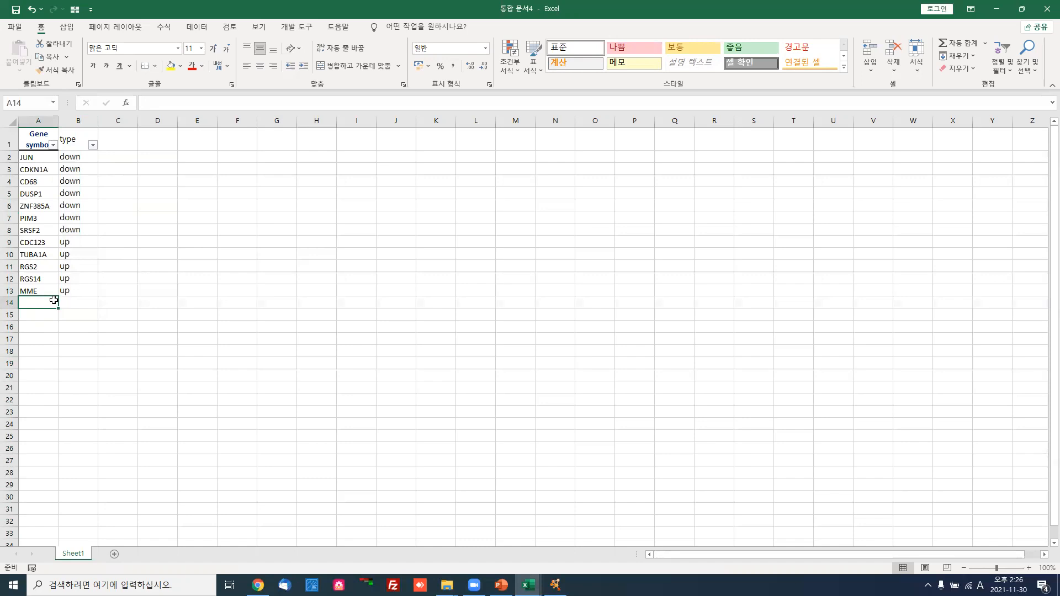
{"action": "type", "text": "Aging"}
{"action": "left_click", "coordinate": [38, 319]}
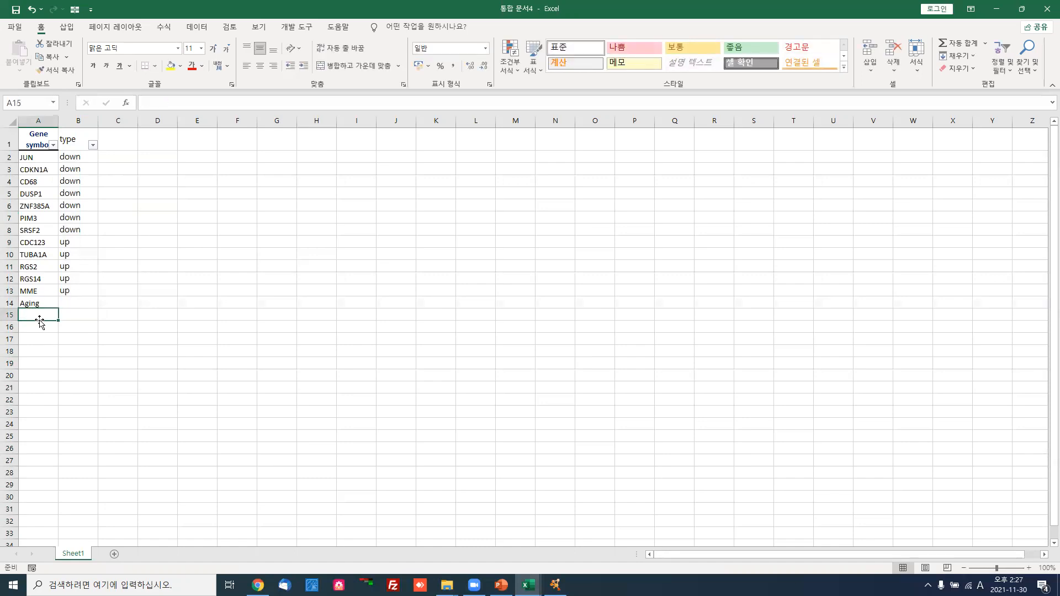
{"action": "type", "text": "Cell cyle"}
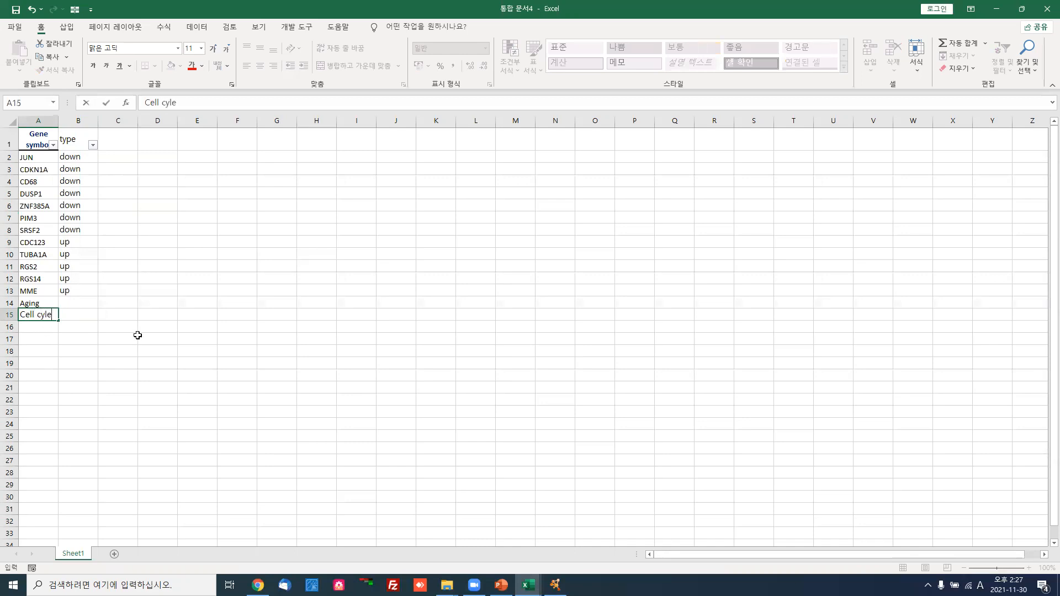
{"action": "key", "text": "Left"}
{"action": "key", "text": "Left"}
{"action": "type", "text": "c"}
{"action": "left_click", "coordinate": [138, 336]}
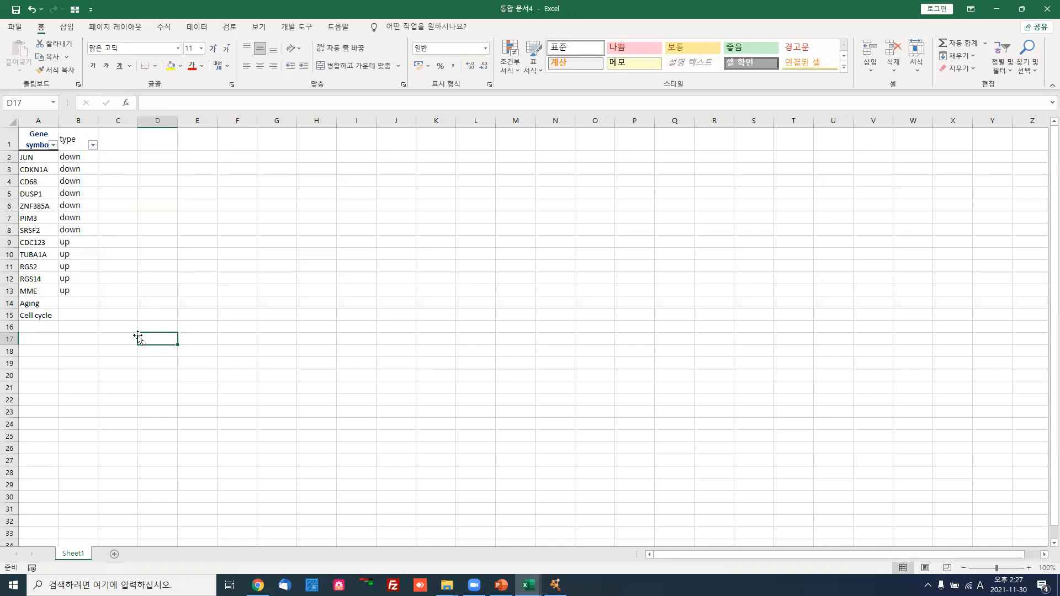
Set the type of both the Aging and Cell cycle rows to GO
{"action": "left_click", "coordinate": [85, 305]}
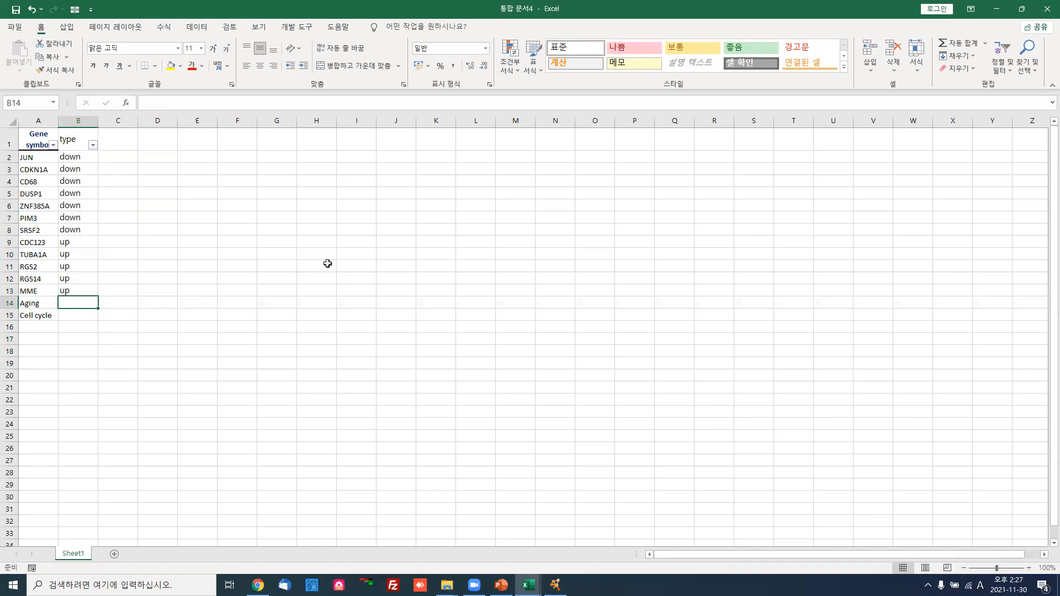
{"action": "type", "text": "GO"}
{"action": "left_click", "coordinate": [301, 282]}
{"action": "left_click", "coordinate": [77, 294]}
{"action": "left_click", "coordinate": [93, 304]}
{"action": "left_click_drag", "start_coordinate": [96, 307], "coordinate": [97, 319]}
{"action": "left_click", "coordinate": [126, 314]}
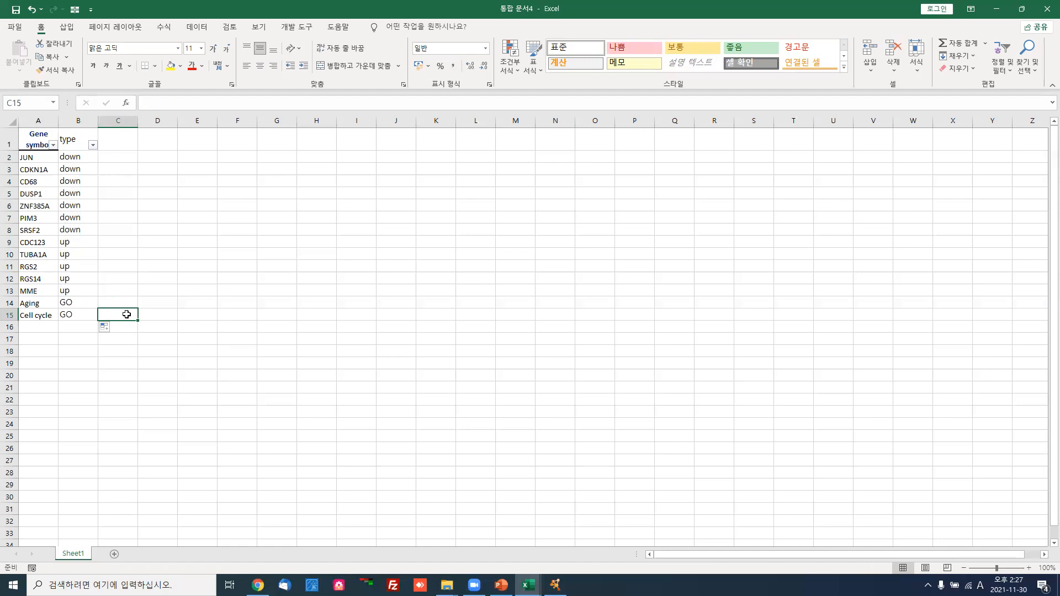
Save the type table as a tab-delimited text file named cus3 in the 분석세미나 folder
{"action": "left_click", "coordinate": [179, 228]}
{"action": "left_click", "coordinate": [178, 217]}
{"action": "left_click", "coordinate": [15, 27]}
{"action": "left_click", "coordinate": [43, 180]}
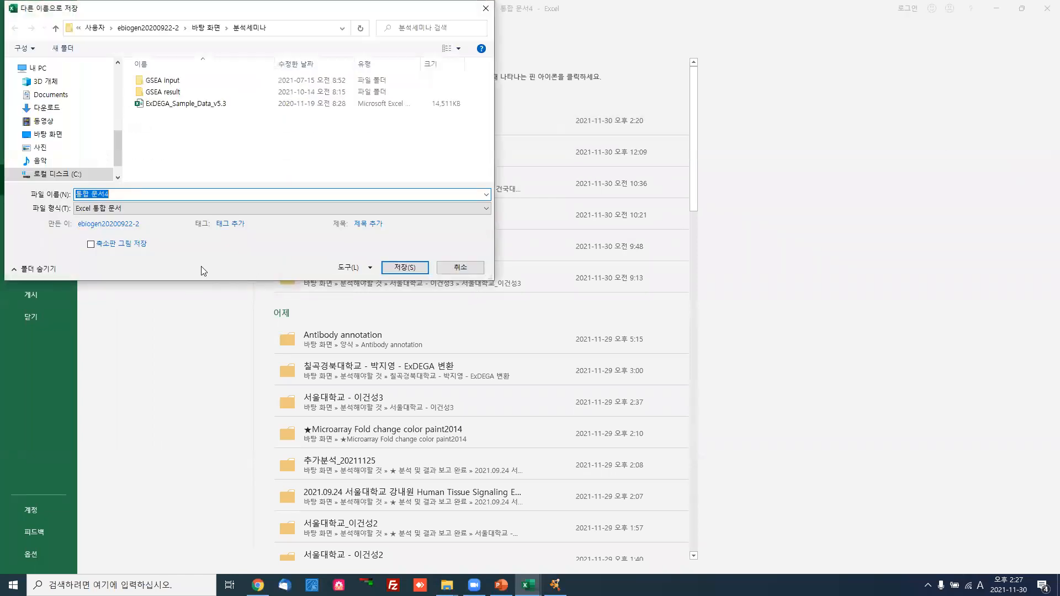
{"action": "left_click", "coordinate": [199, 208]}
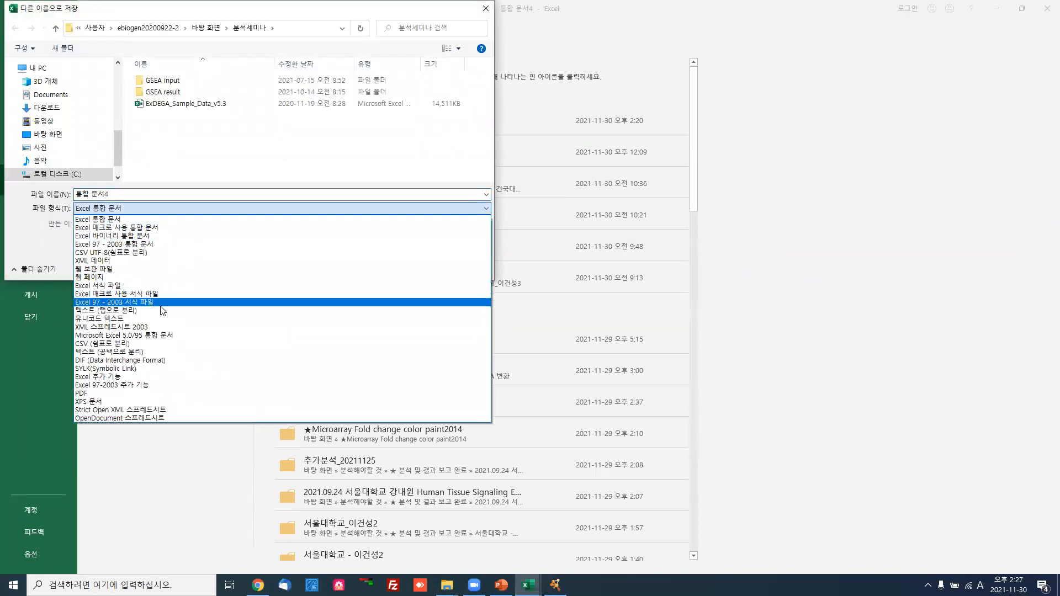
{"action": "left_click", "coordinate": [160, 310]}
{"action": "left_click", "coordinate": [153, 193]}
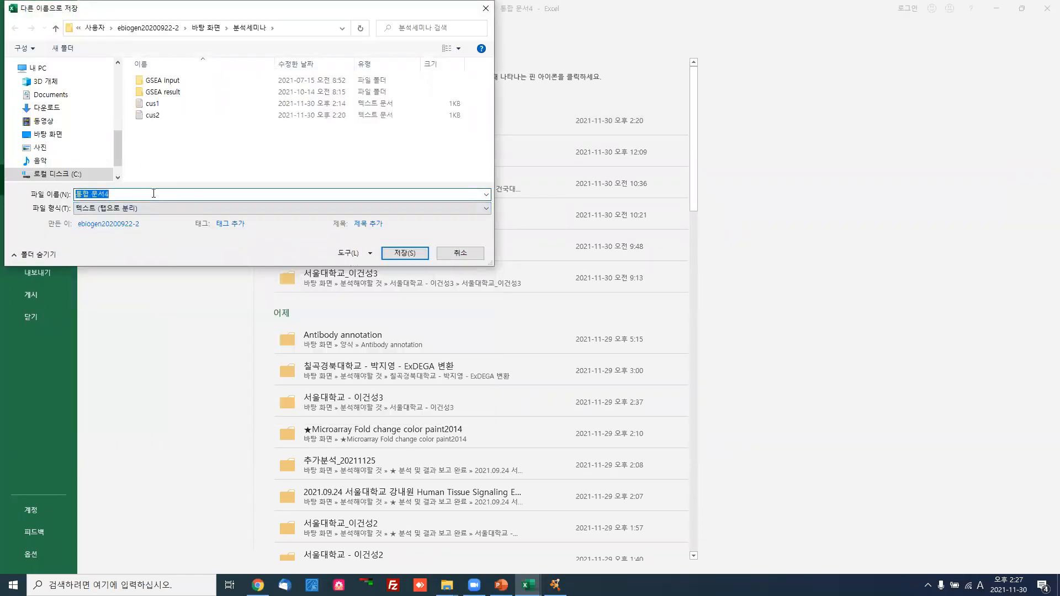
{"action": "type", "text": "cus3"}
{"action": "left_click", "coordinate": [398, 255]}
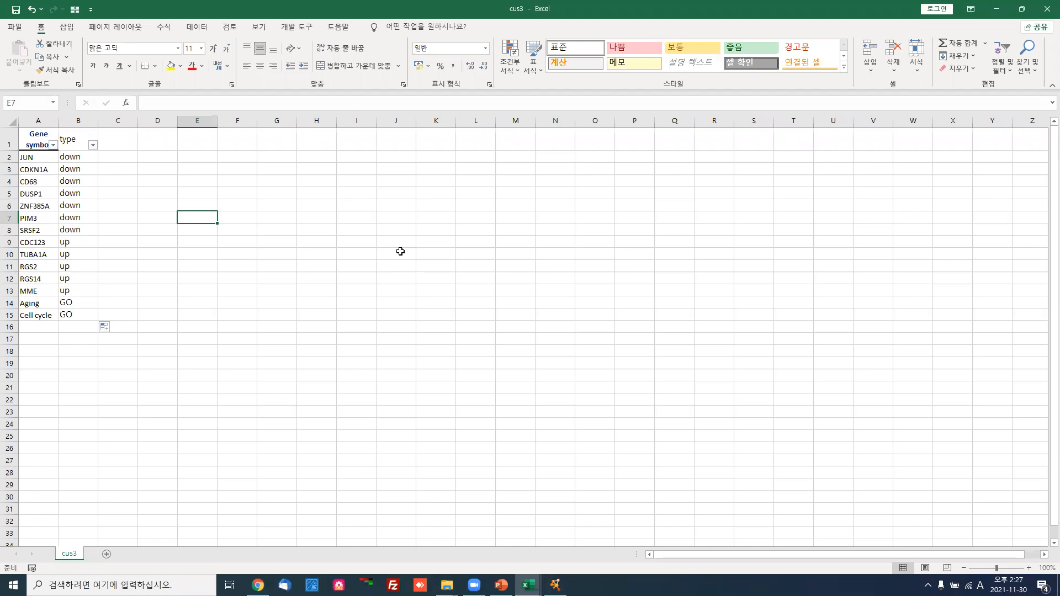
Close the cus3 workbook, switch to Cytoscape and import the cus3 file as node table columns for the network collection
{"action": "left_click", "coordinate": [1045, 6]}
{"action": "left_click", "coordinate": [555, 585]}
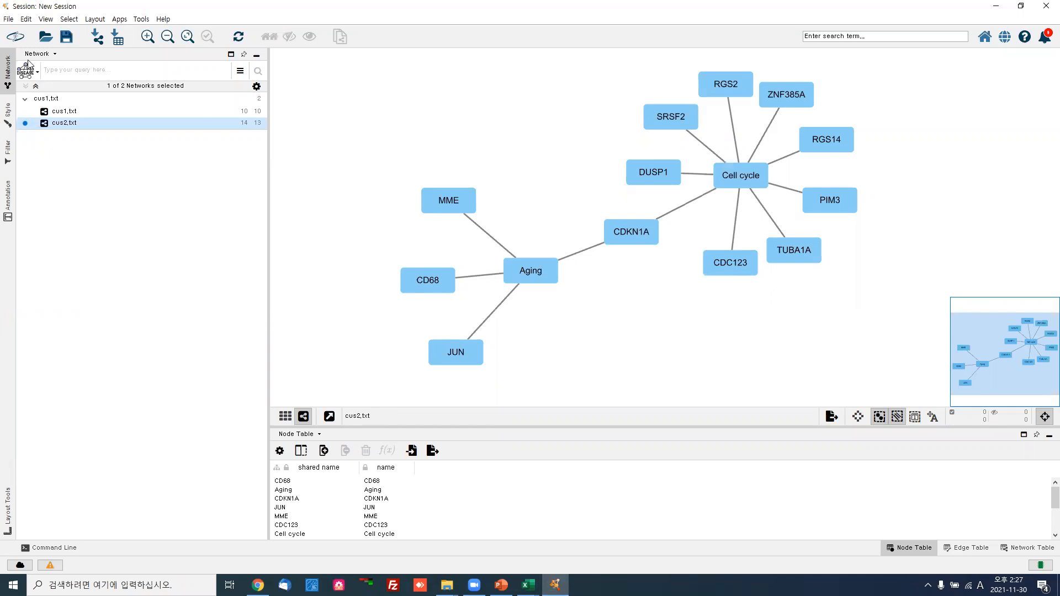
{"action": "left_click", "coordinate": [116, 40]}
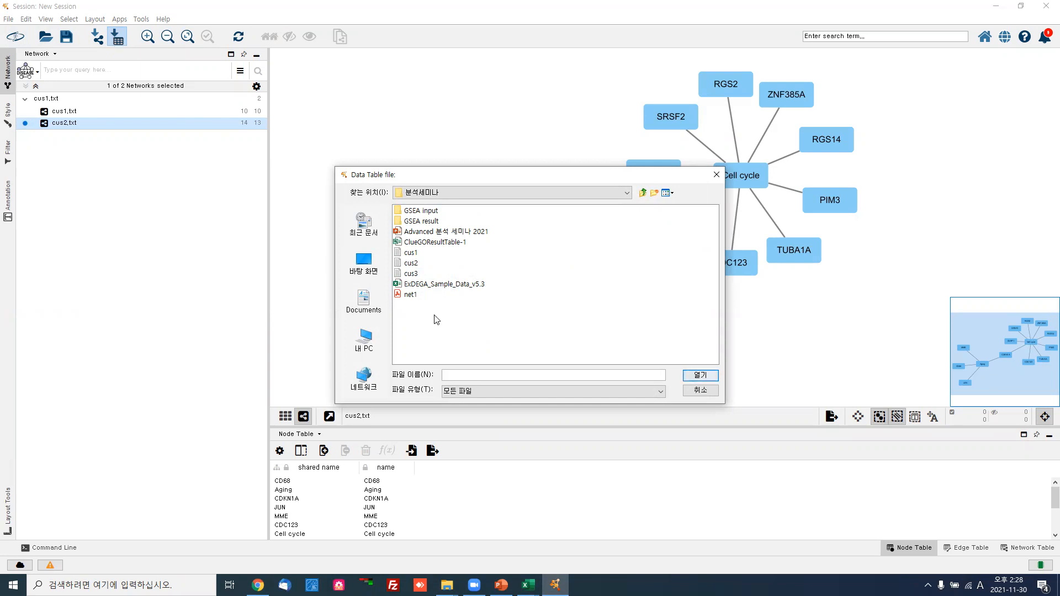
{"action": "double_click", "coordinate": [411, 274]}
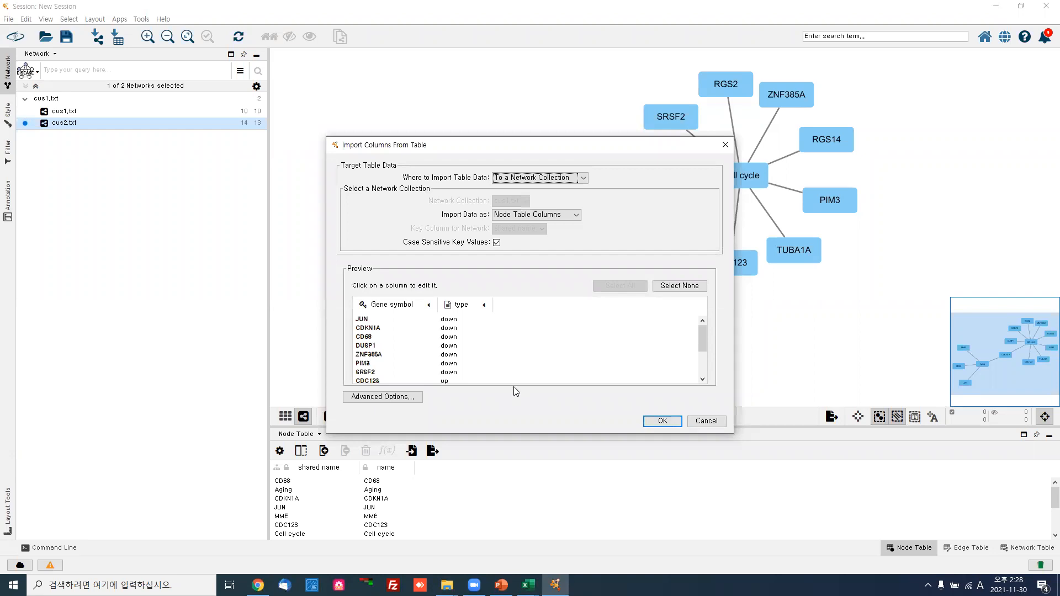
{"action": "left_click", "coordinate": [659, 421]}
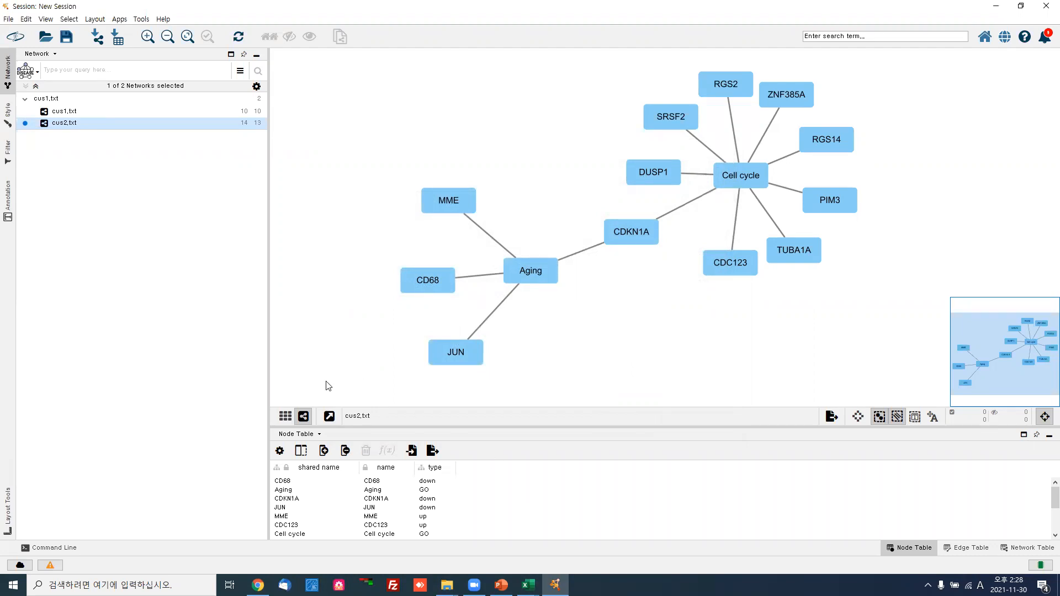
Map the node fill color to the type column with discrete mapping
{"action": "left_click", "coordinate": [7, 116]}
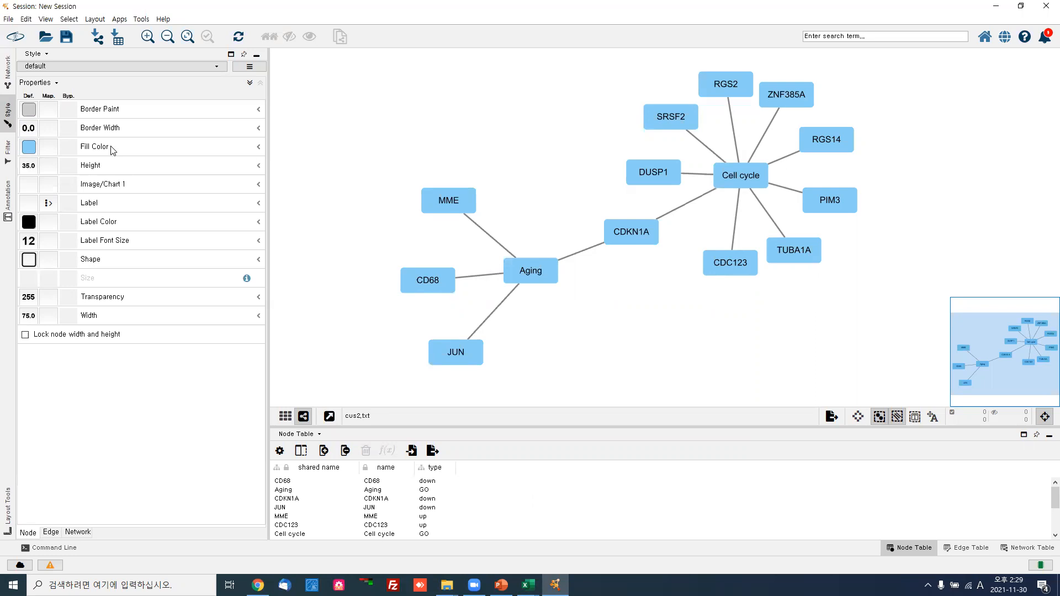
{"action": "left_click", "coordinate": [204, 145]}
{"action": "left_click", "coordinate": [258, 147]}
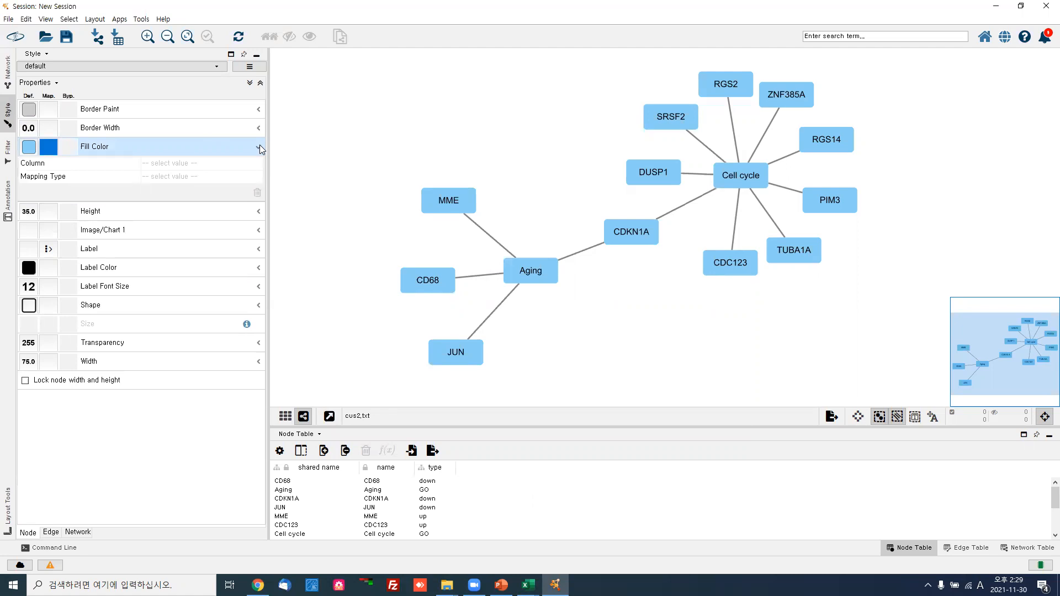
{"action": "left_click", "coordinate": [254, 167]}
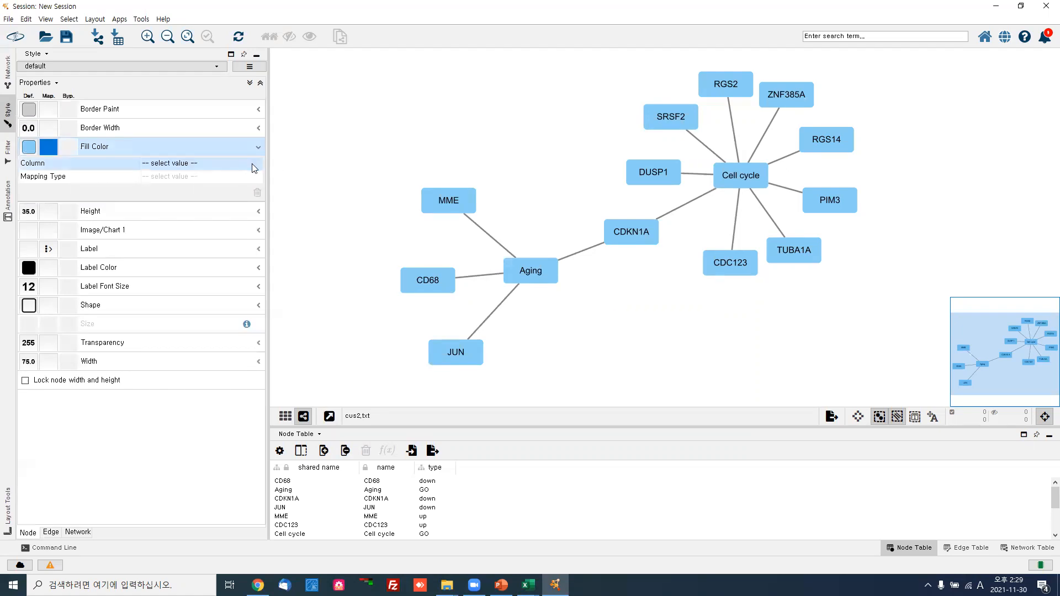
{"action": "left_click", "coordinate": [254, 167]}
{"action": "left_click", "coordinate": [212, 204]}
{"action": "left_click", "coordinate": [219, 177]}
{"action": "left_click", "coordinate": [220, 177]}
{"action": "left_click", "coordinate": [207, 186]}
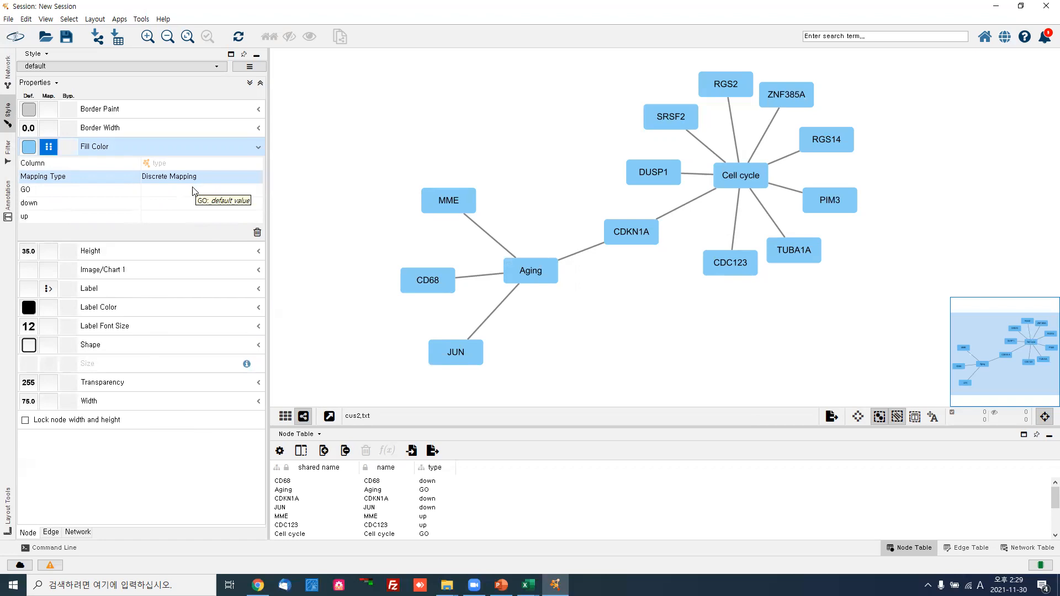
Set the fill color of the up nodes to red (255, 0, 0)
{"action": "left_click", "coordinate": [189, 205]}
{"action": "left_click", "coordinate": [190, 208]}
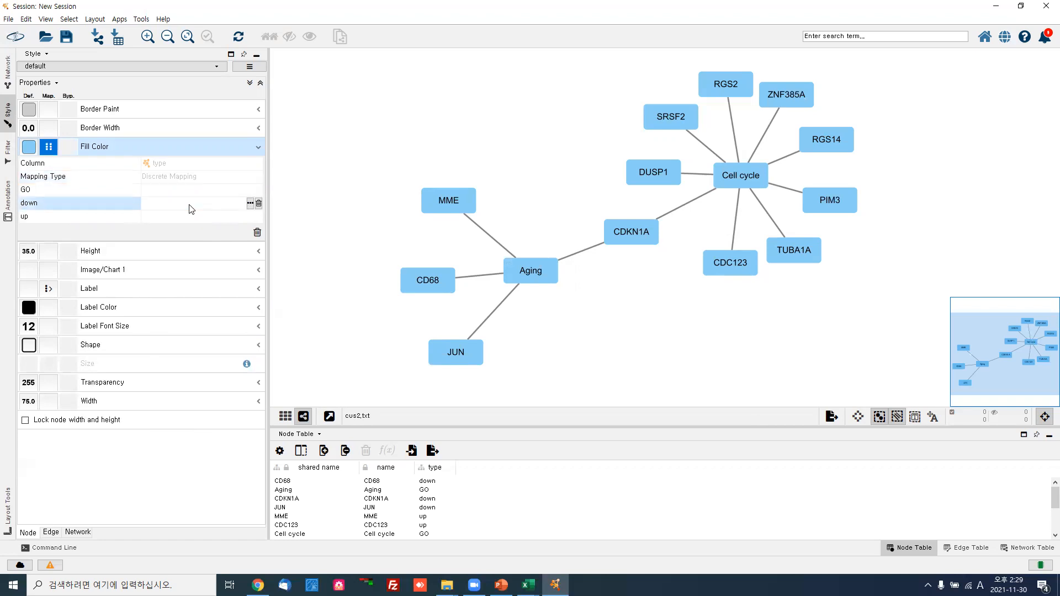
{"action": "left_click", "coordinate": [249, 218]}
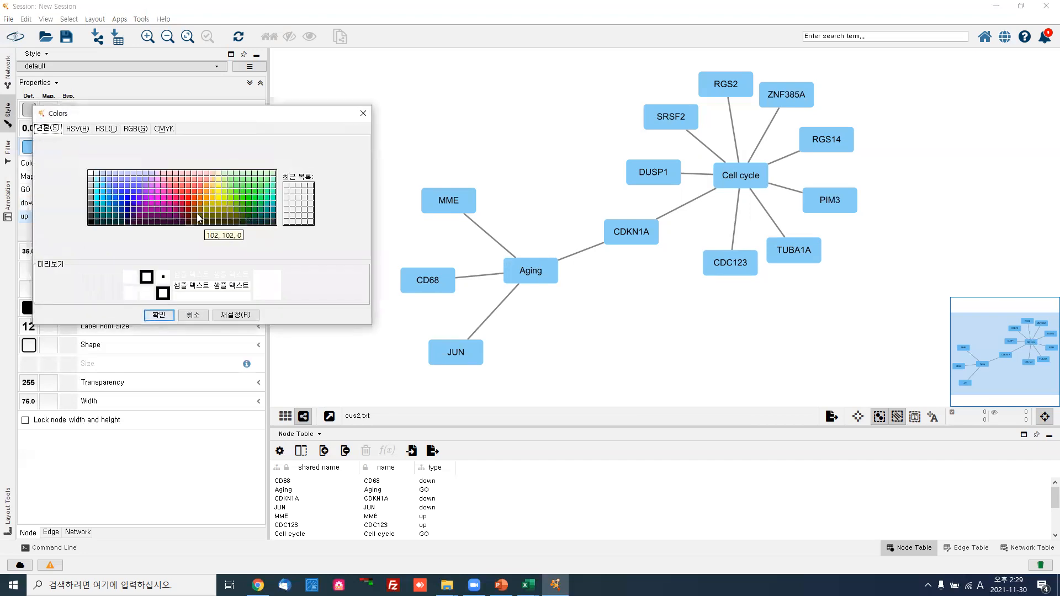
{"action": "left_click", "coordinate": [189, 197]}
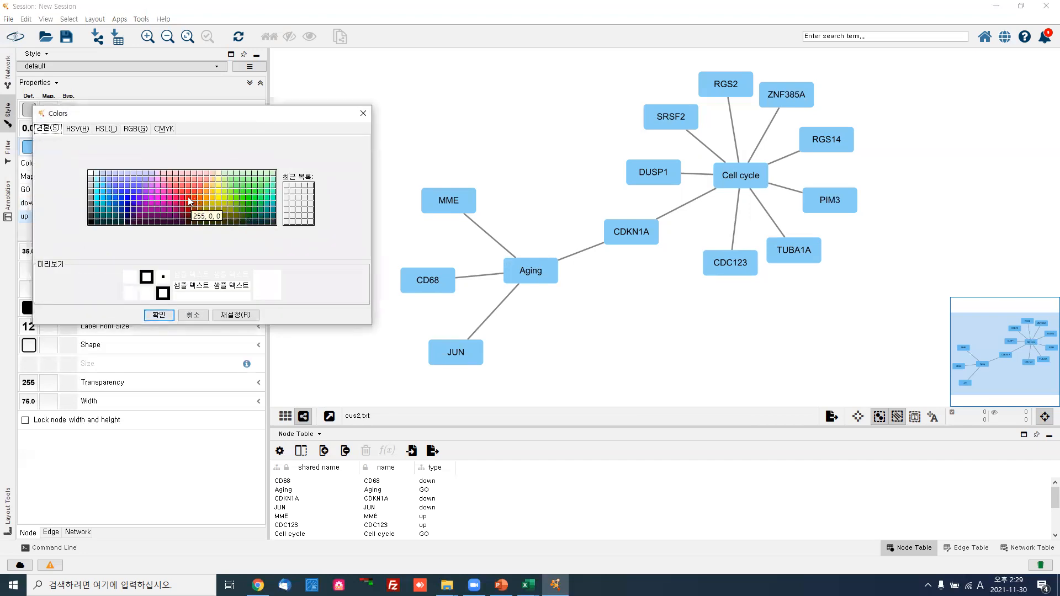
{"action": "left_click", "coordinate": [159, 315]}
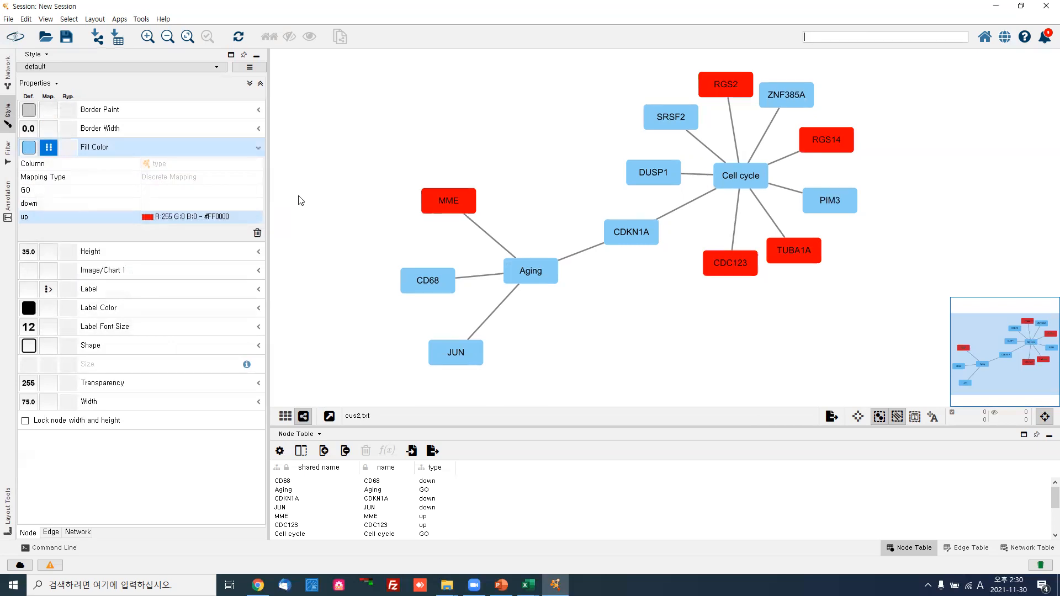
Set the fill color of the down nodes to blue (0, 0, 255)
{"action": "left_click", "coordinate": [225, 205]}
{"action": "left_click", "coordinate": [250, 203]}
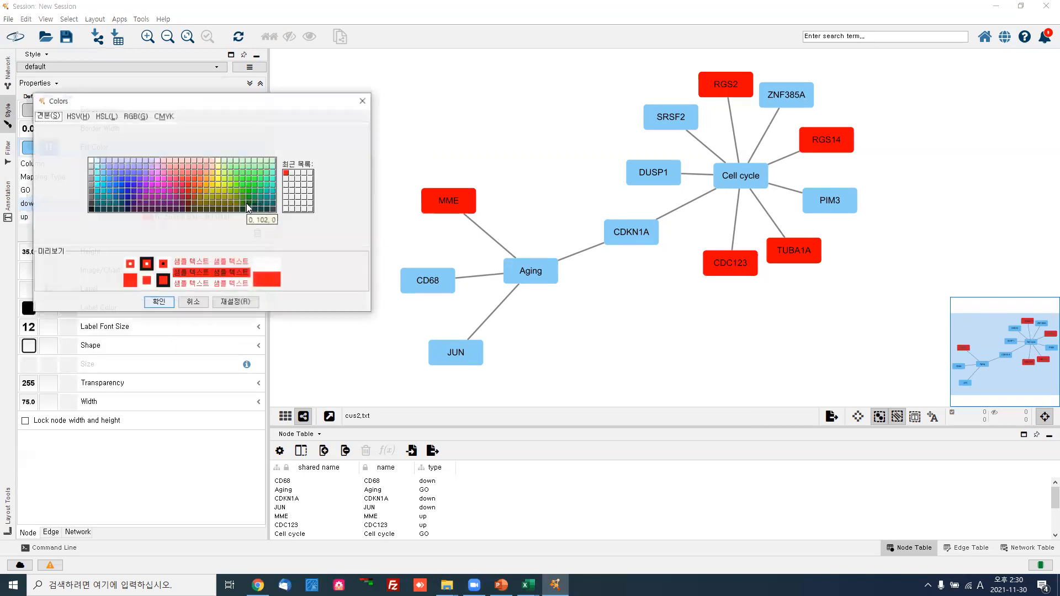
{"action": "left_click", "coordinate": [128, 191]}
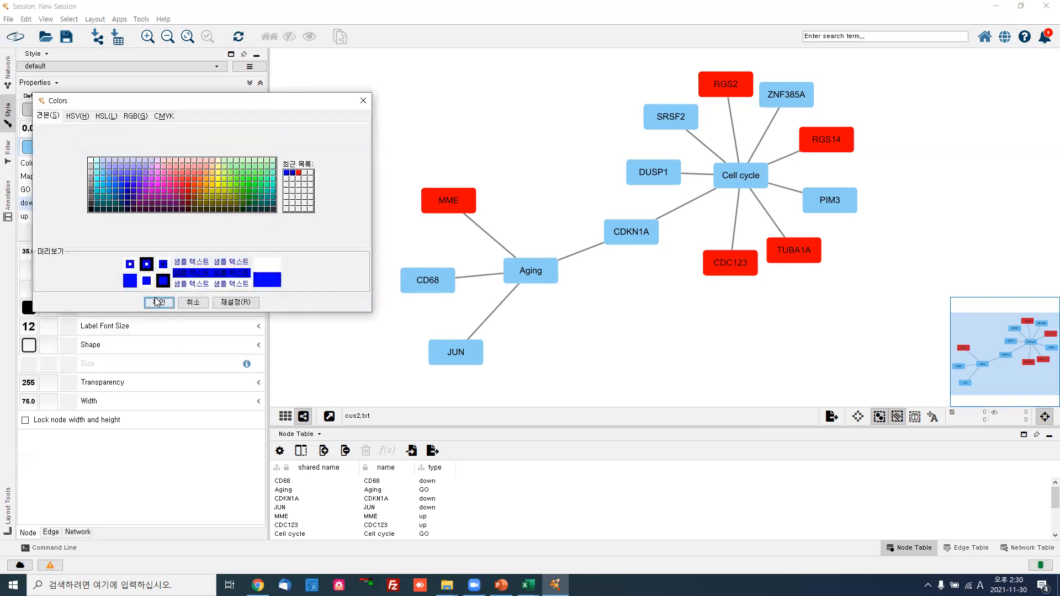
{"action": "left_click", "coordinate": [158, 302]}
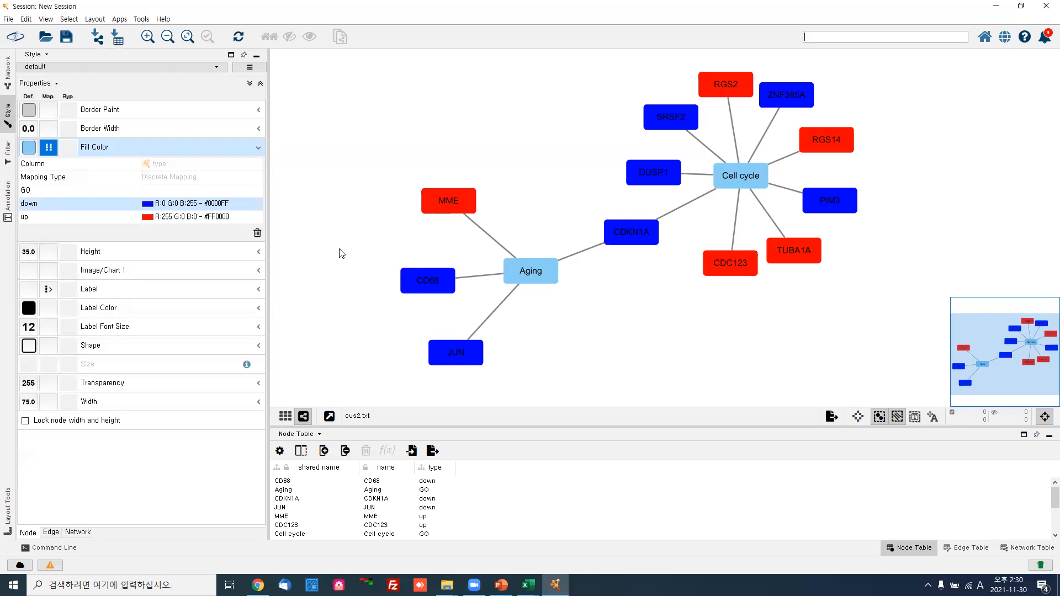
Map the node shape to the type column with discrete mapping
{"action": "left_click", "coordinate": [258, 346]}
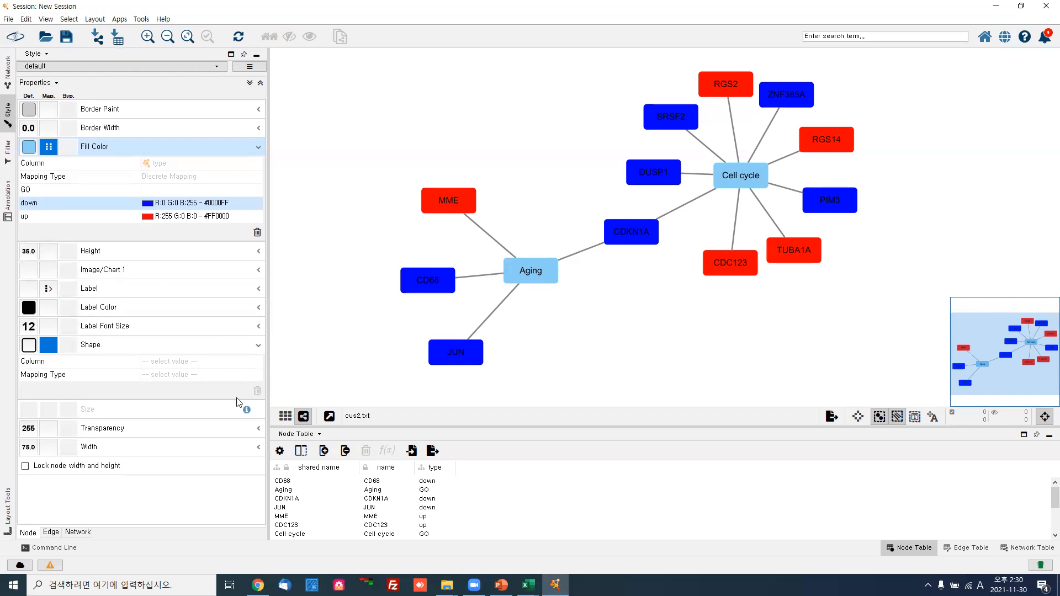
{"action": "left_click", "coordinate": [248, 364]}
{"action": "left_click", "coordinate": [247, 365]}
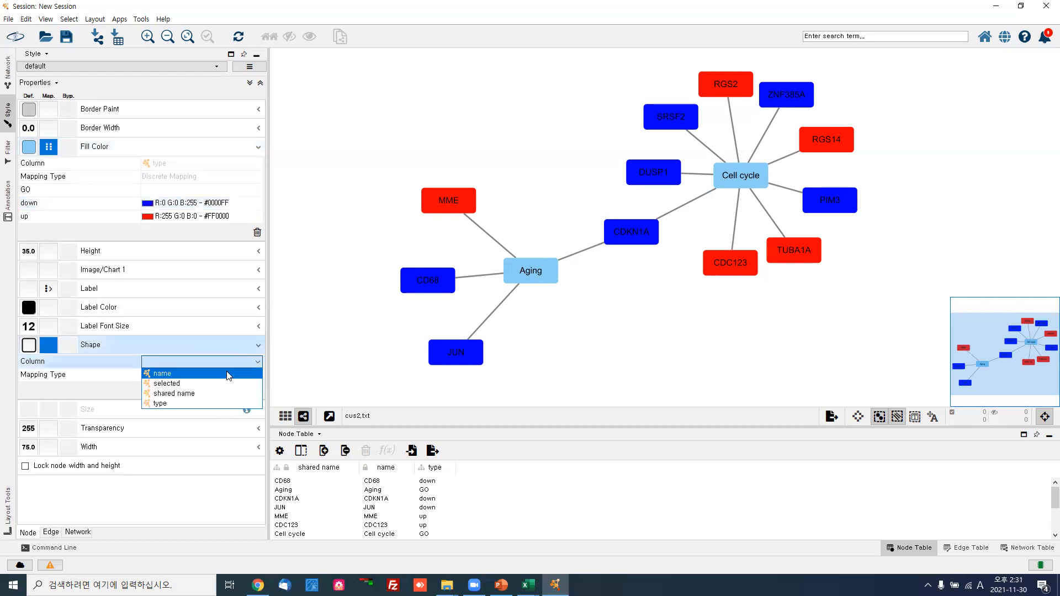
{"action": "left_click", "coordinate": [197, 402]}
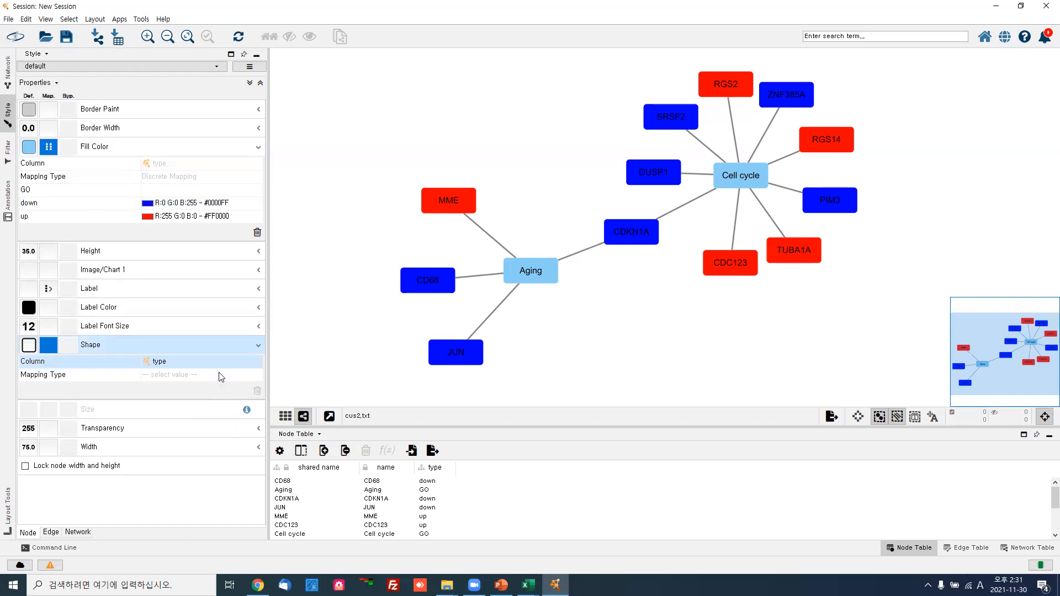
{"action": "left_click", "coordinate": [219, 373]}
{"action": "left_click", "coordinate": [202, 387]}
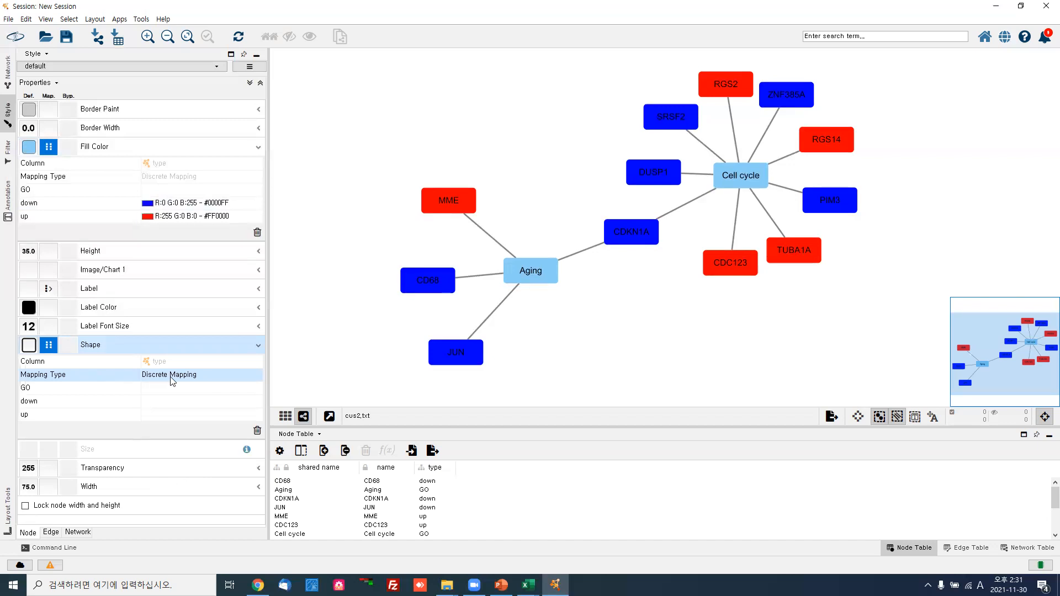
Set the shape of the GO nodes to Diamond
{"action": "left_click", "coordinate": [171, 390]}
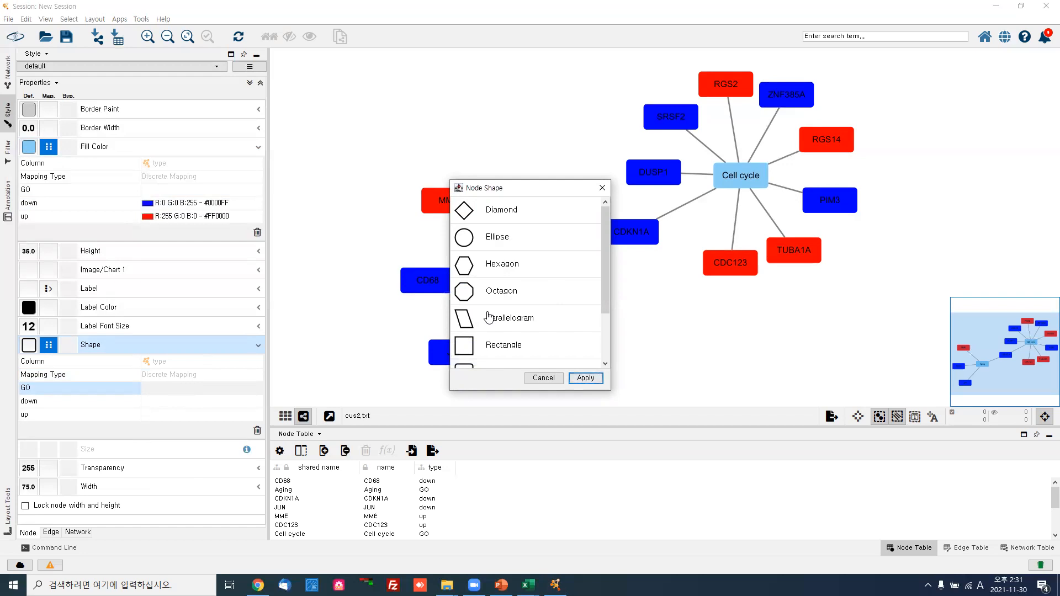
{"action": "left_click", "coordinate": [525, 211]}
{"action": "left_click", "coordinate": [585, 378]}
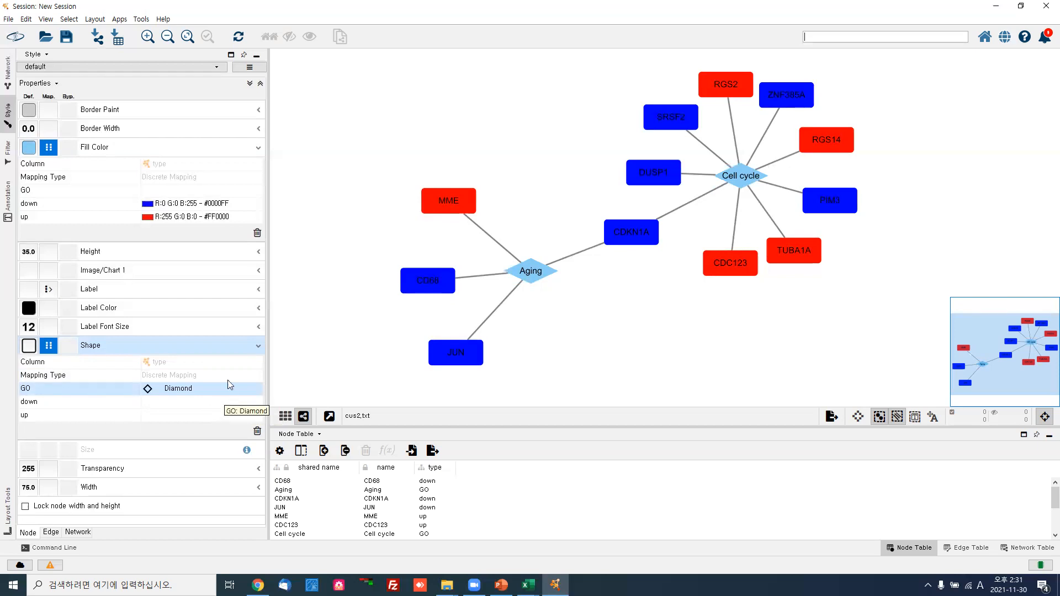
Set the shape of the down nodes to Hexagon and of the up nodes to Ellipse
{"action": "left_click", "coordinate": [185, 403]}
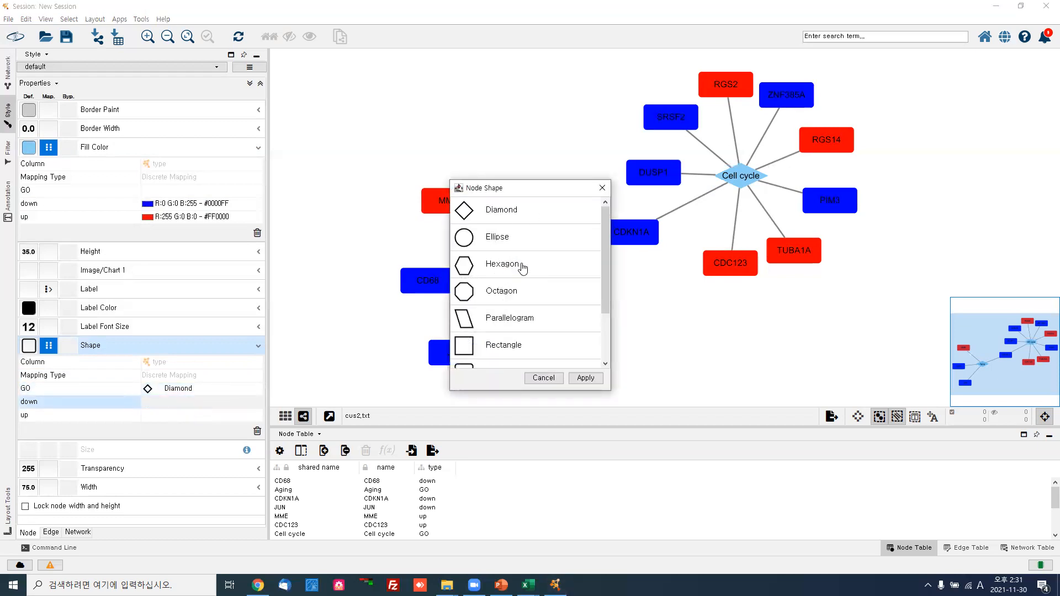
{"action": "left_click", "coordinate": [523, 266]}
{"action": "double_click", "coordinate": [522, 264]}
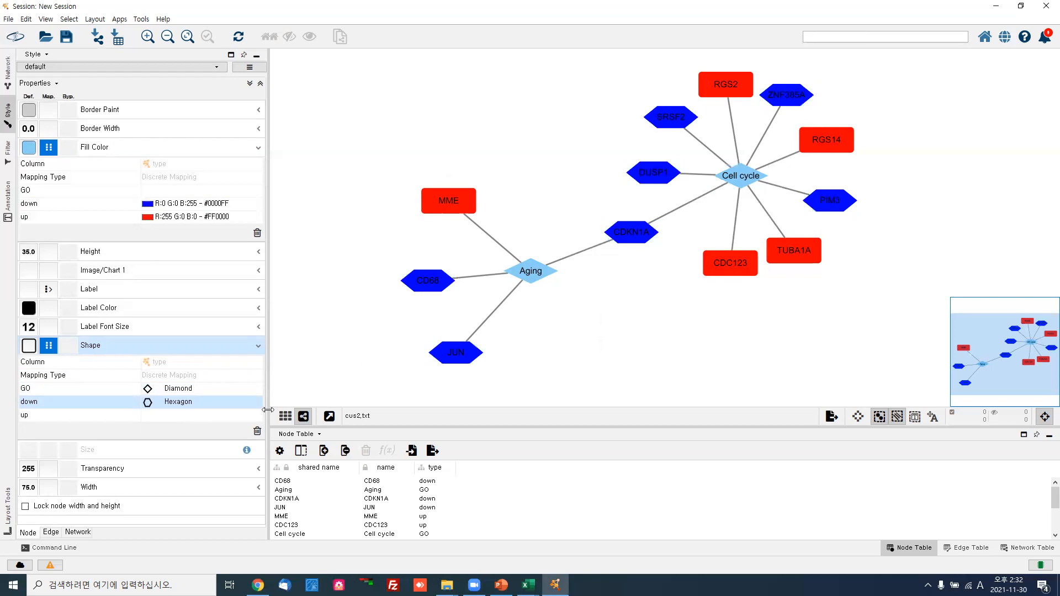
{"action": "left_click", "coordinate": [182, 414]}
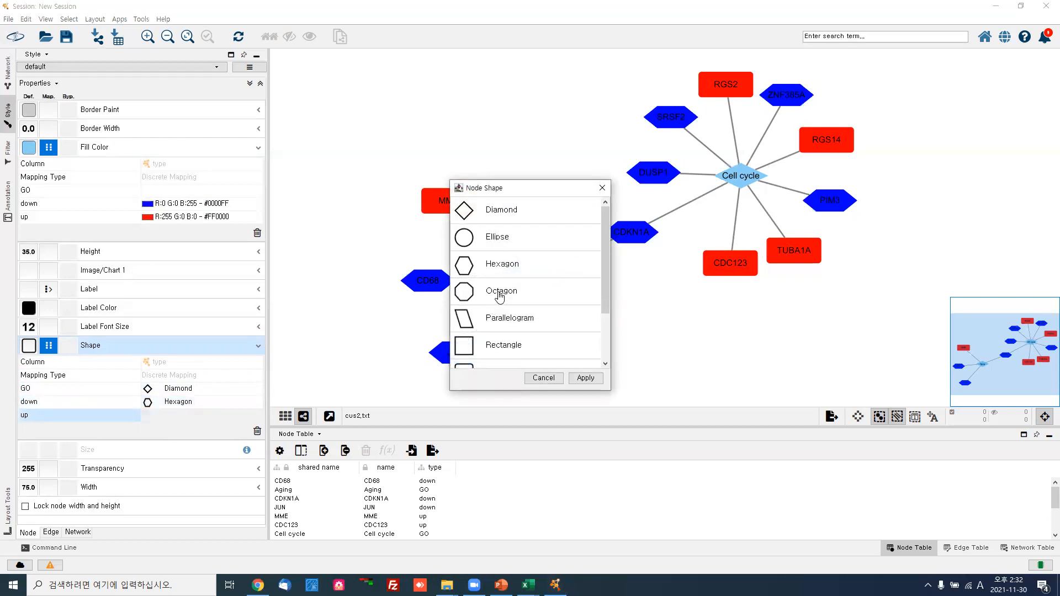
{"action": "double_click", "coordinate": [517, 244]}
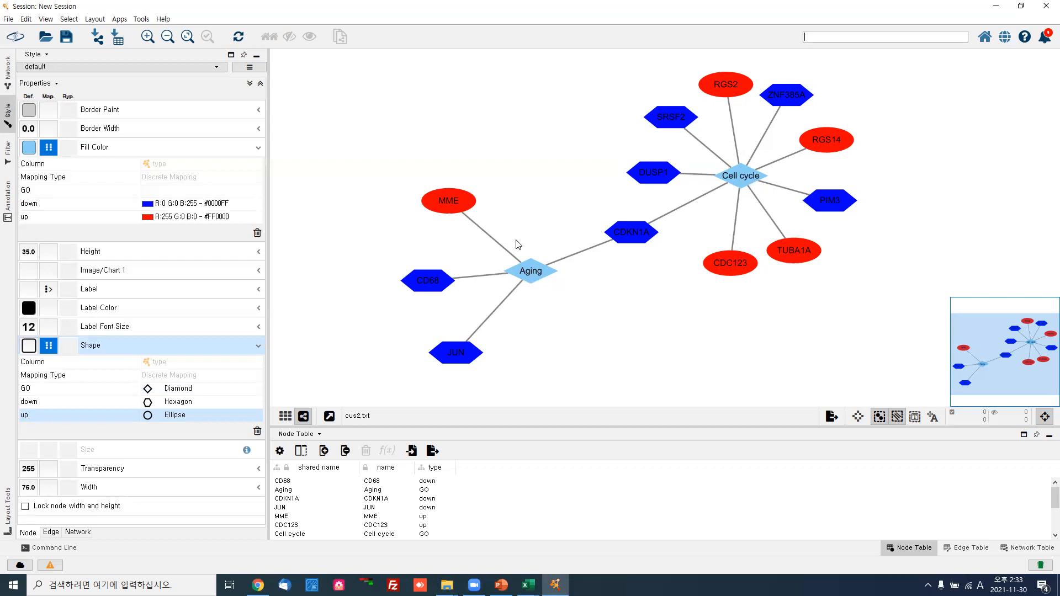
Copy the gene symbols, all fold changes and the B/A p-values from the ExDEGA_Sample_Data_v5.3 workbook into a new Excel workbook
{"action": "mouse_move", "coordinate": [528, 585]}
{"action": "left_click", "coordinate": [494, 515]}
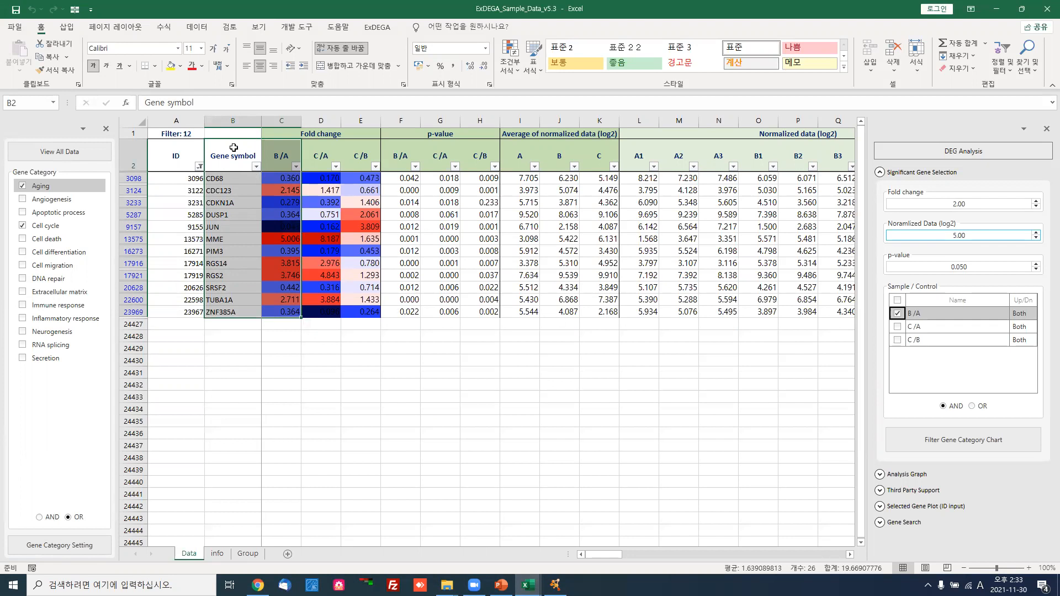
{"action": "left_click_drag", "start_coordinate": [229, 156], "coordinate": [407, 313]}
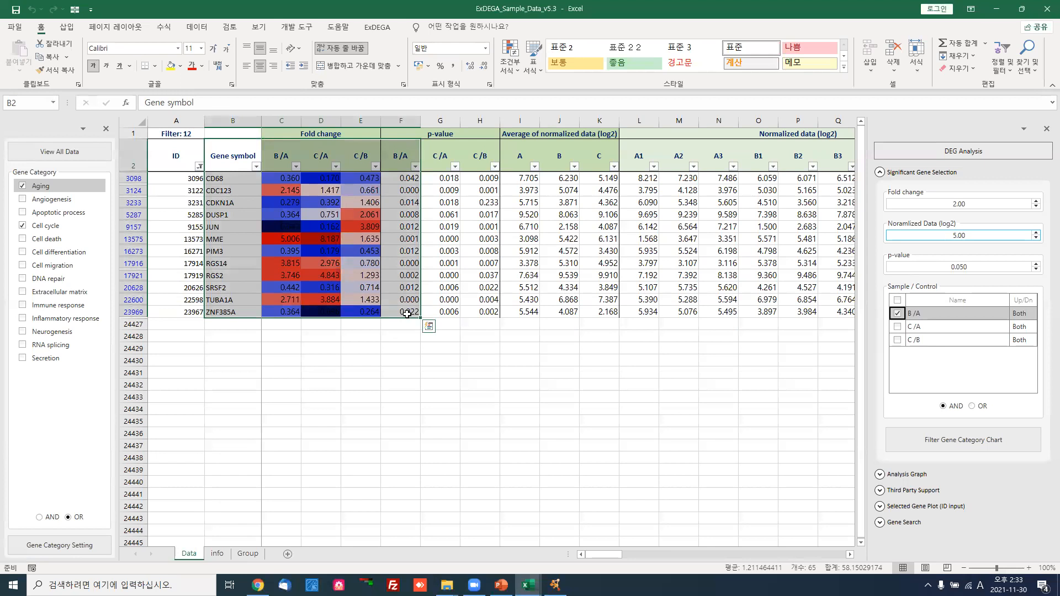
{"action": "key", "text": "ctrl+c"}
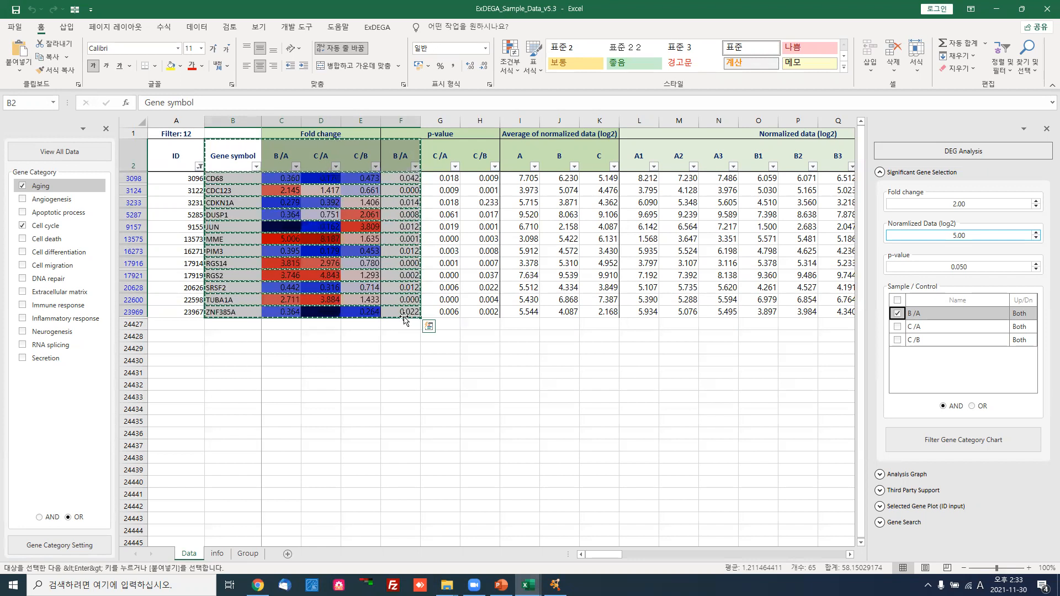
{"action": "left_click", "coordinate": [116, 585]}
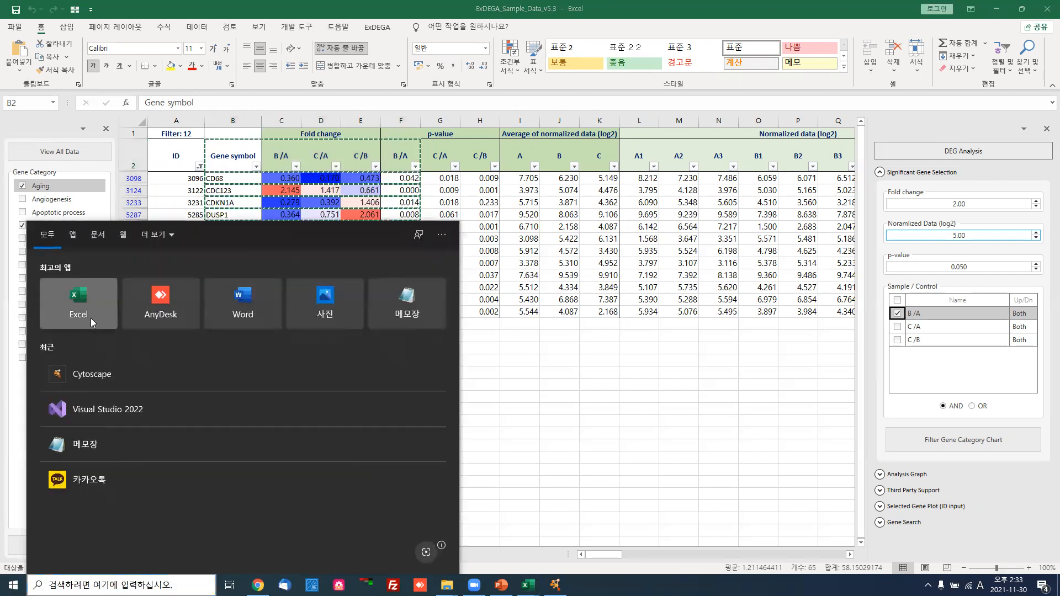
{"action": "left_click", "coordinate": [90, 322]}
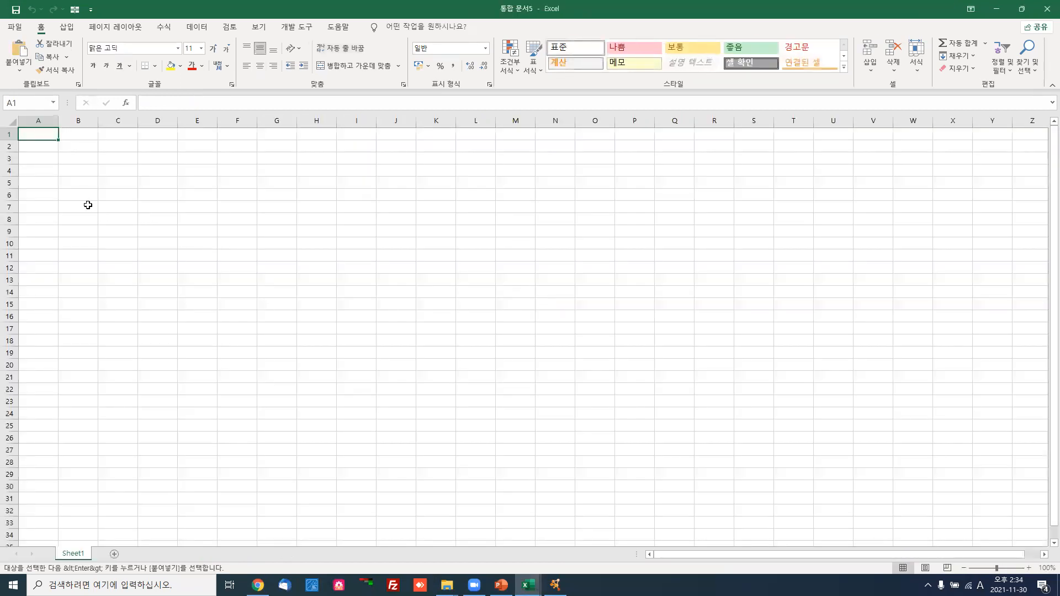
{"action": "key", "text": "ctrl+v"}
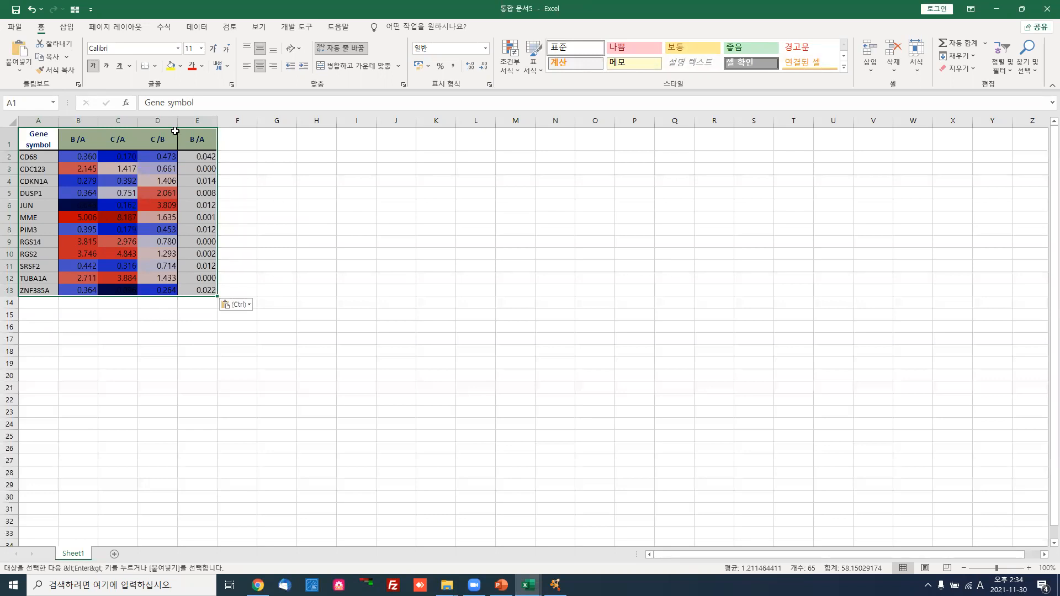
Delete the C/A and C/B fold change columns from the new gene table
{"action": "left_click_drag", "start_coordinate": [123, 120], "coordinate": [152, 120]}
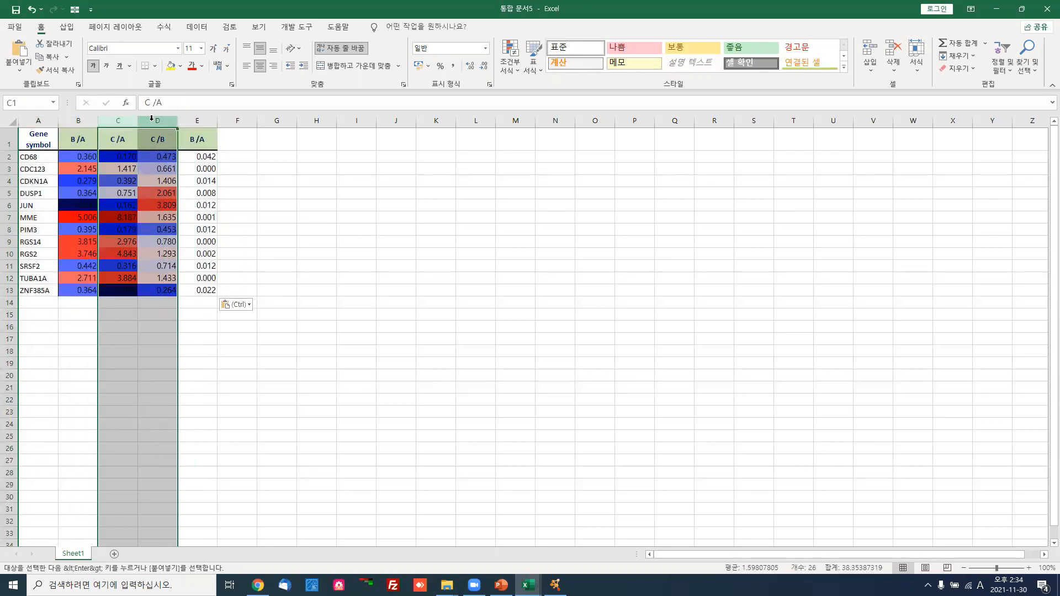
{"action": "right_click", "coordinate": [152, 120]}
{"action": "left_click", "coordinate": [167, 227]}
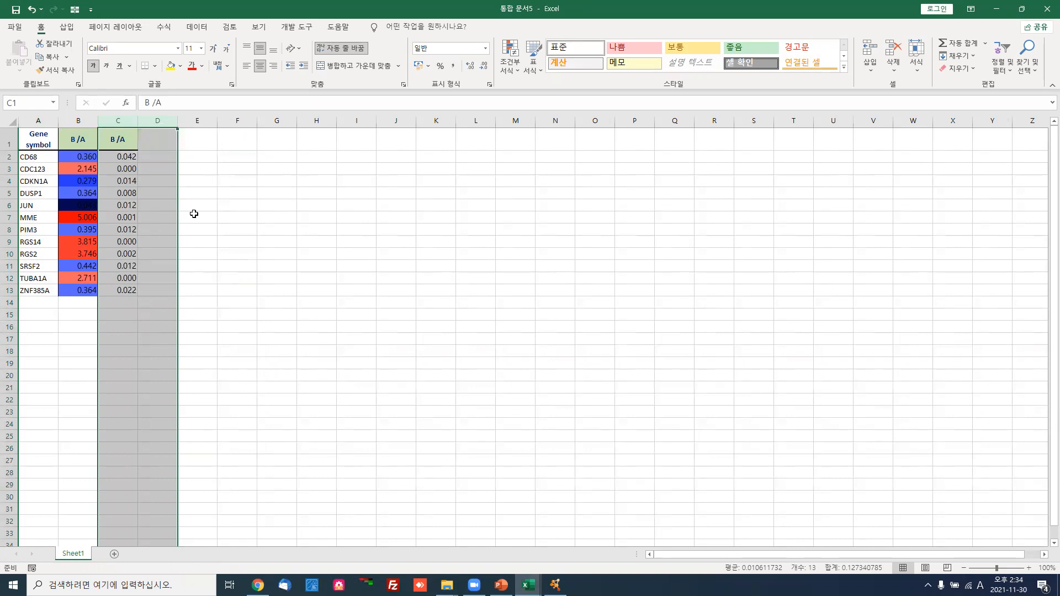
{"action": "left_click", "coordinate": [194, 214]}
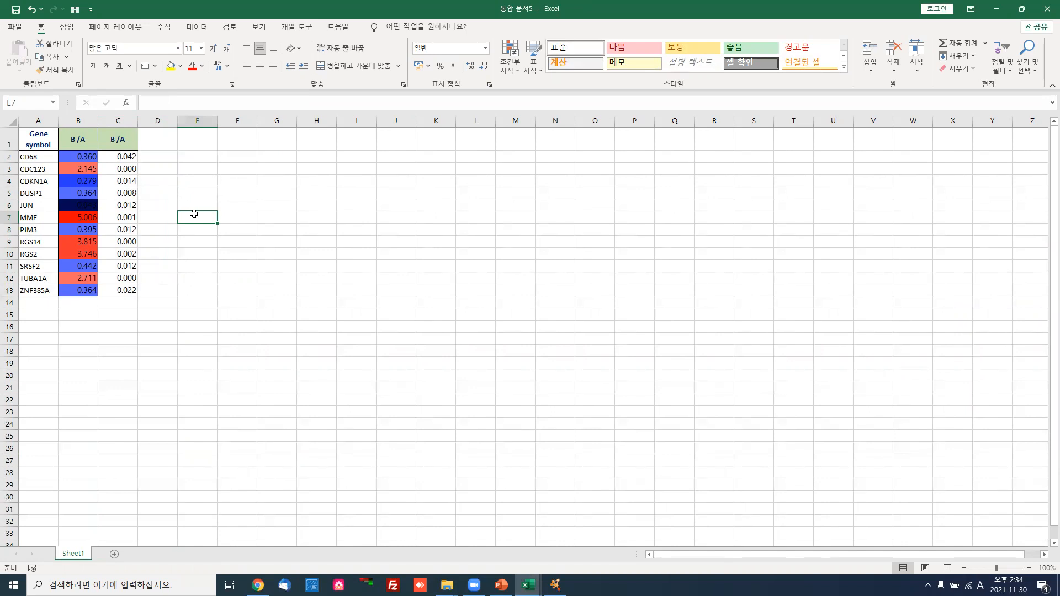
Rename the two B/A column headers in B1 and C1 to FC and p-value
{"action": "left_click", "coordinate": [78, 143]}
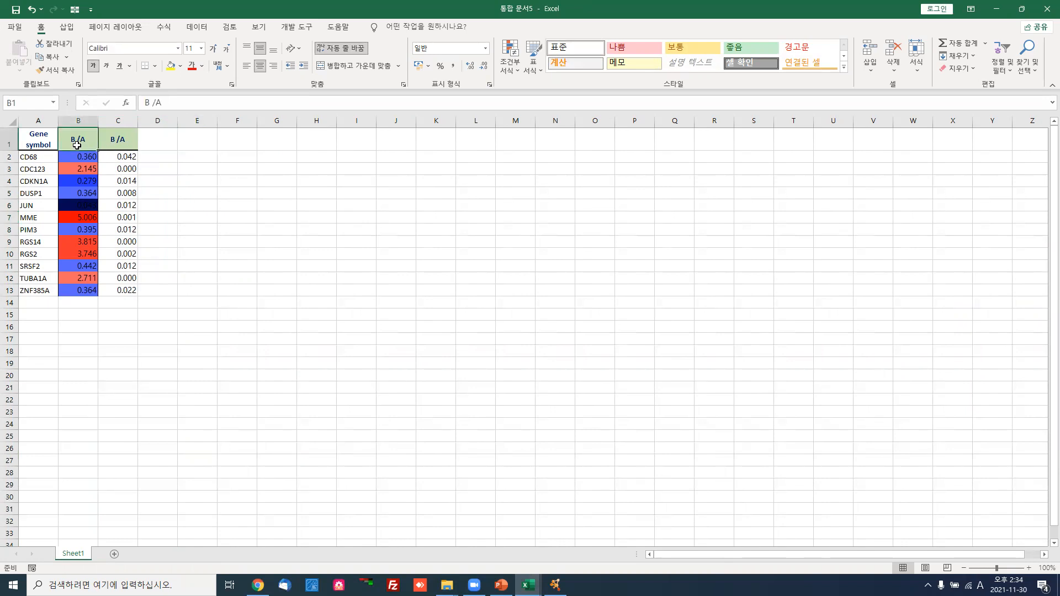
{"action": "type", "text": "FC"}
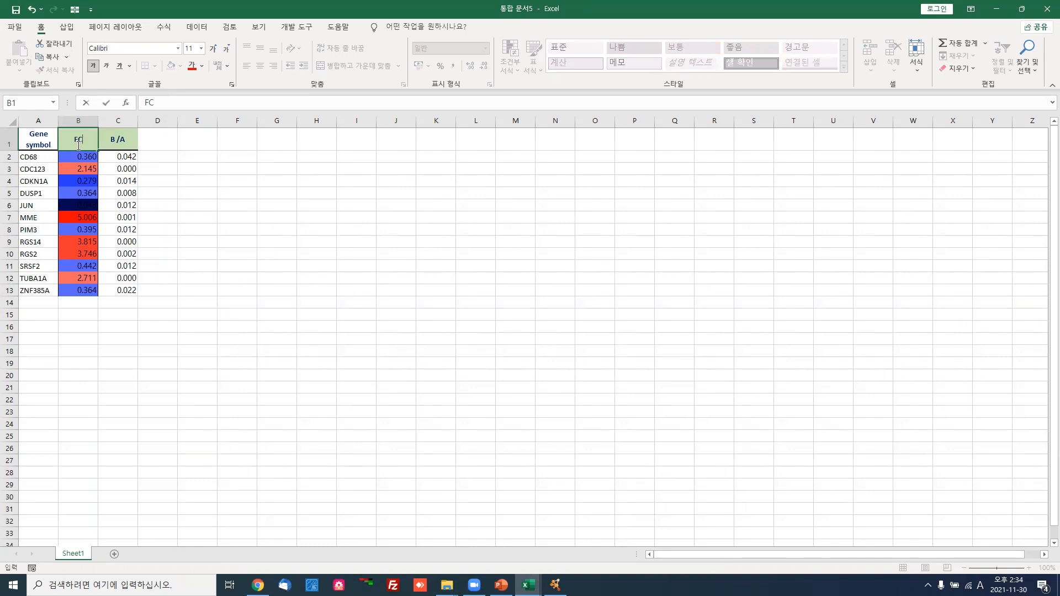
{"action": "key", "text": "Tab"}
{"action": "type", "text": "p"}
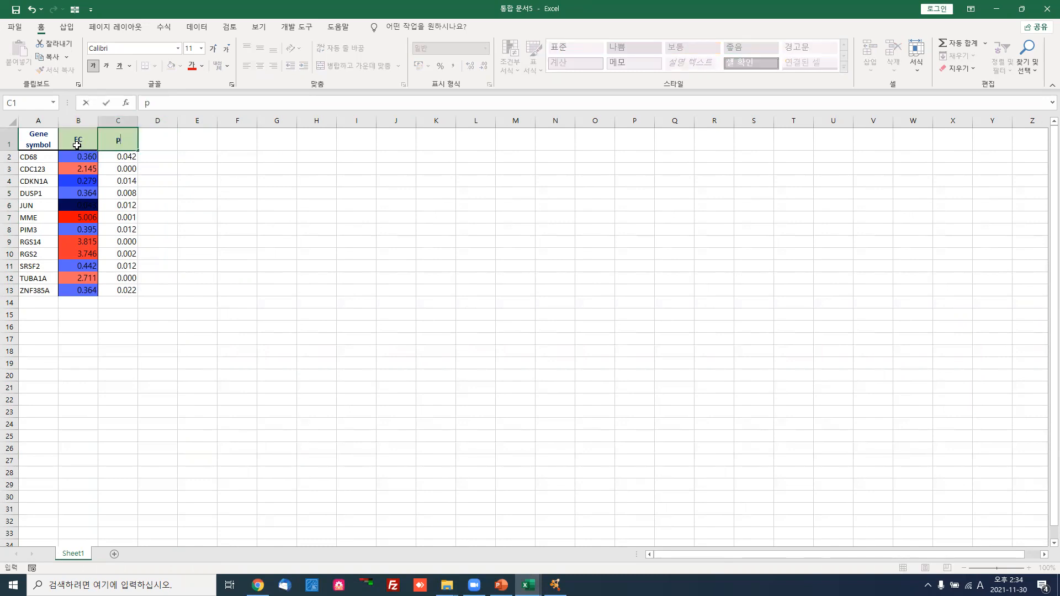
{"action": "type", "text": "-value"}
Add a log2FC header in D1 and enter the formula =LOG(B2,2) in D2
{"action": "left_click", "coordinate": [159, 136]}
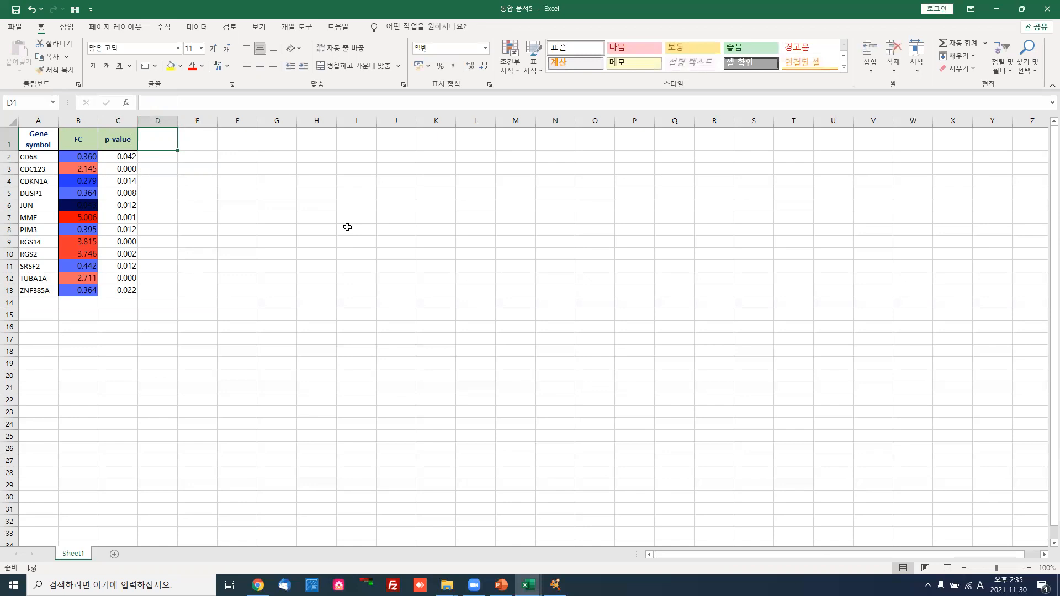
{"action": "type", "text": "log2FC"}
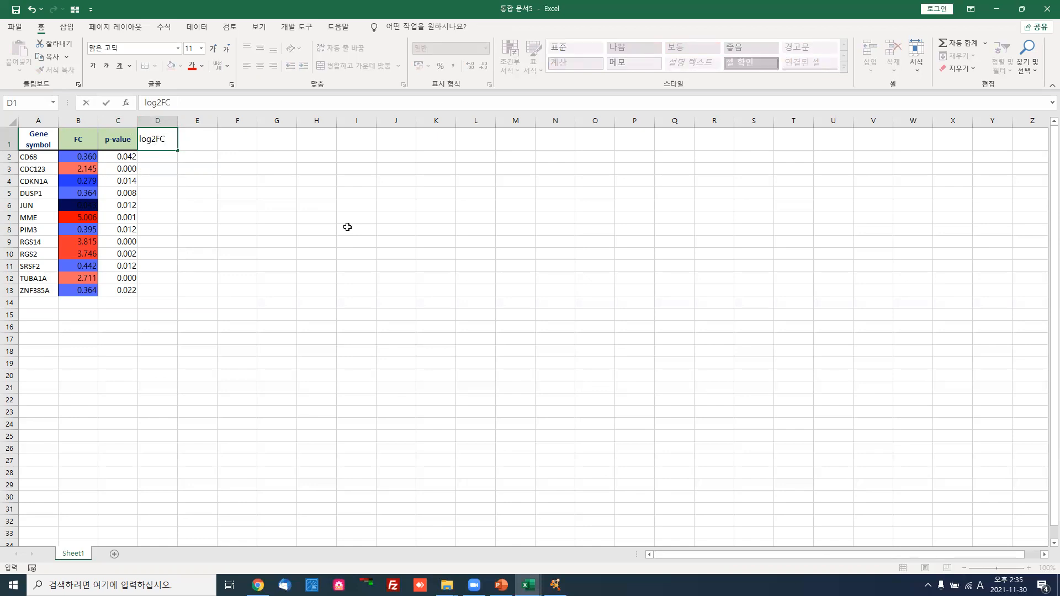
{"action": "left_click", "coordinate": [159, 159]}
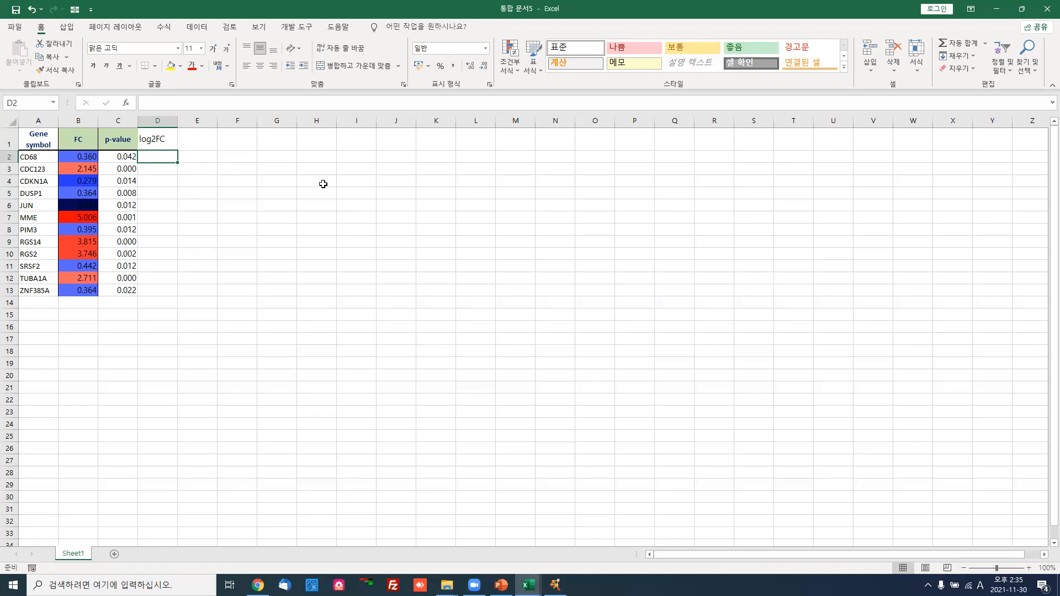
{"action": "type", "text": "="}
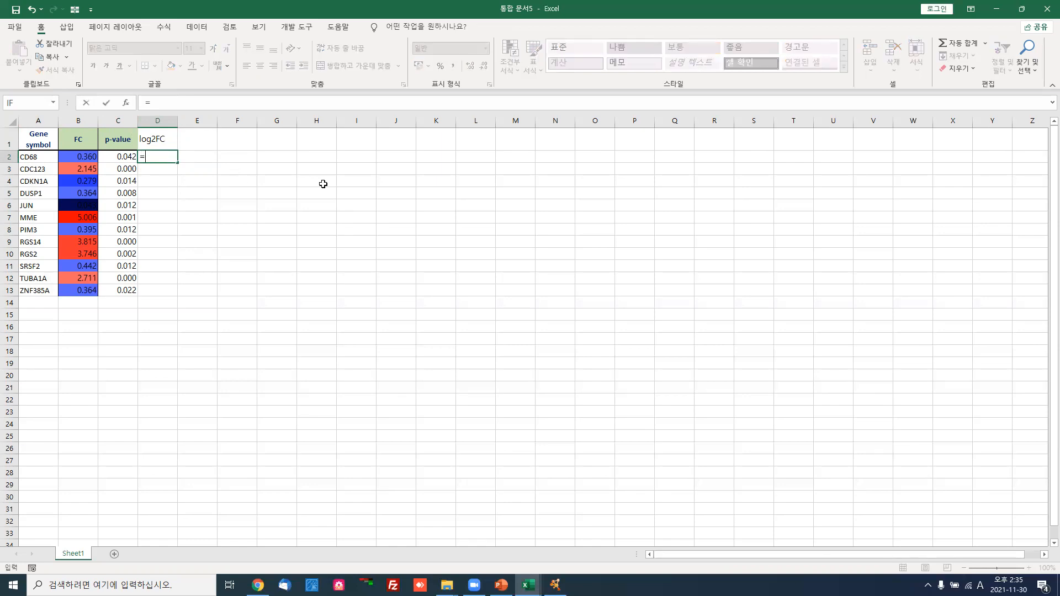
{"action": "type", "text": "lo"}
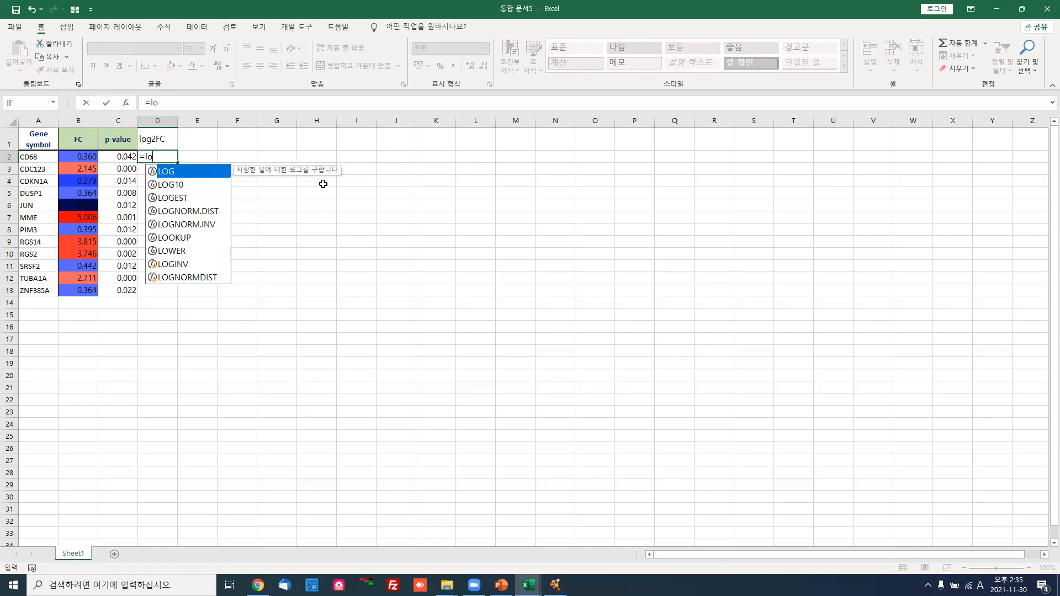
{"action": "type", "text": "g("}
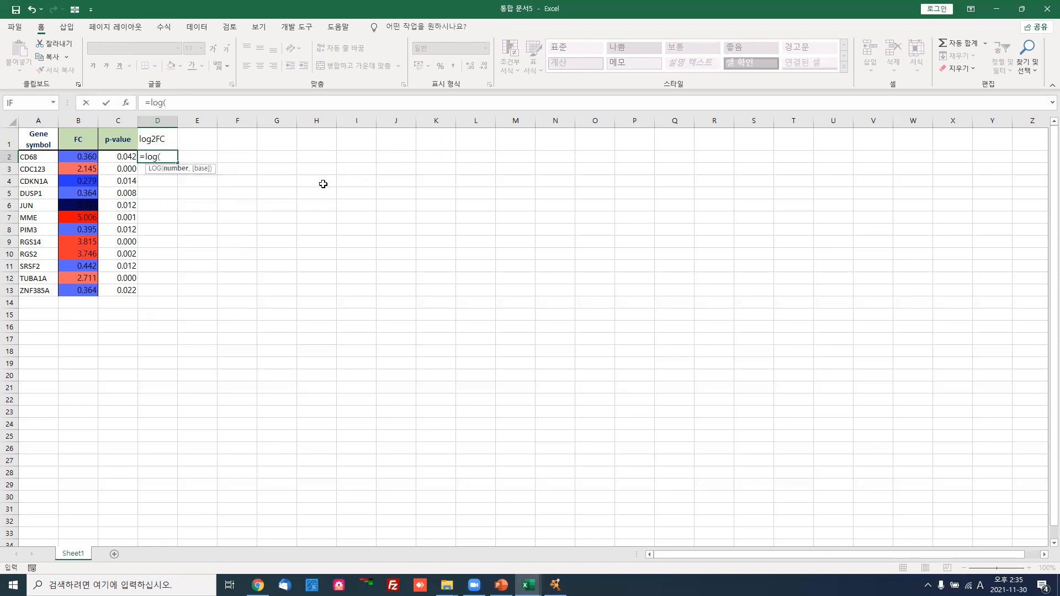
{"action": "left_click", "coordinate": [83, 156]}
{"action": "type", "text": ",2"}
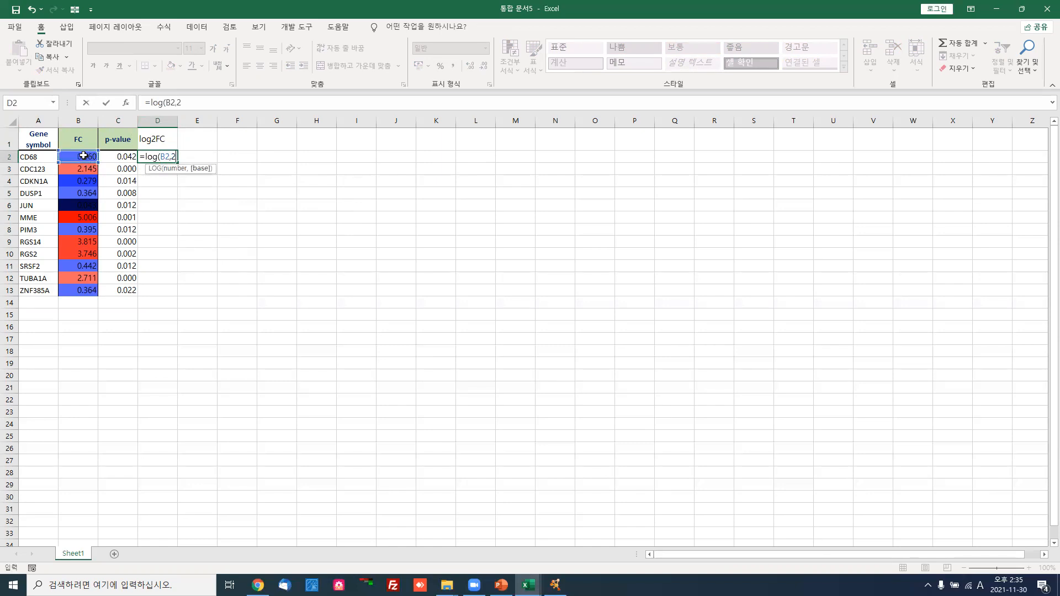
{"action": "type", "text": ")"}
{"action": "key", "text": "Return"}
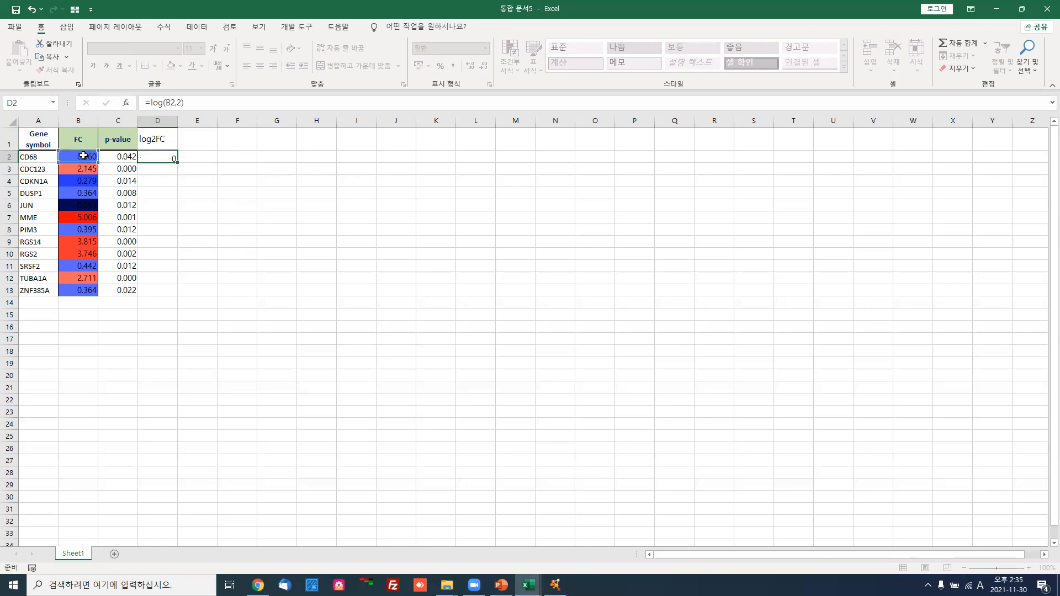
Fill the log2FC formula from D2 down through the last gene in row 13
{"action": "key", "text": "Up"}
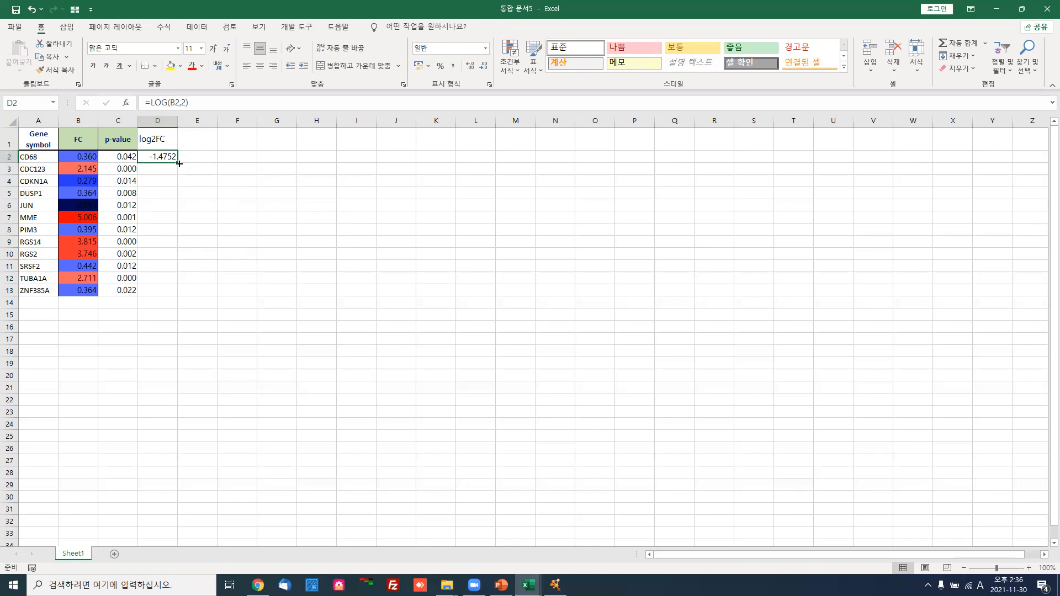
{"action": "left_click_drag", "start_coordinate": [177, 163], "coordinate": [168, 297]}
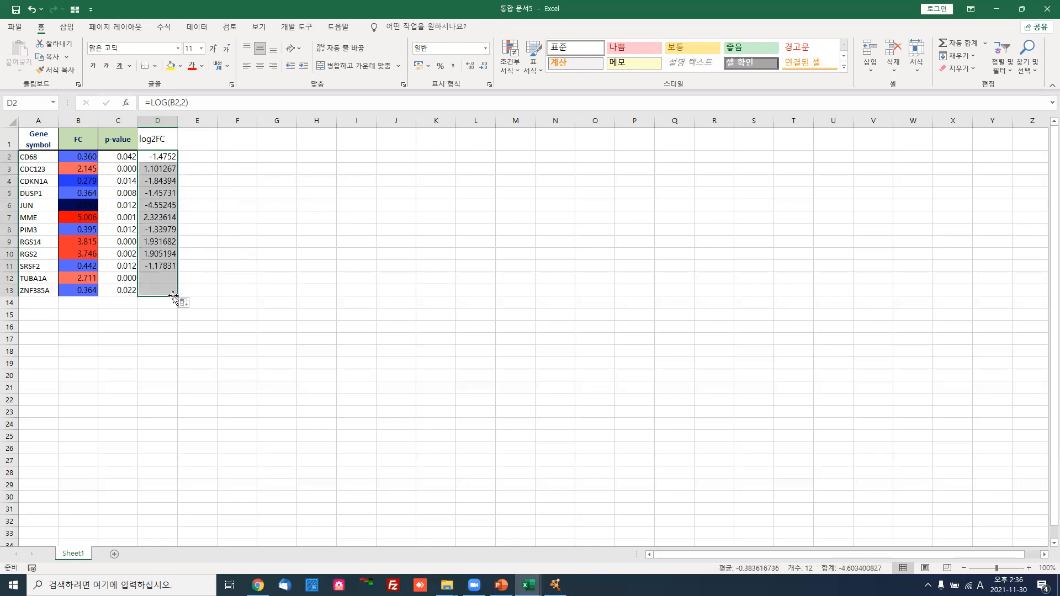
{"action": "left_click", "coordinate": [248, 277]}
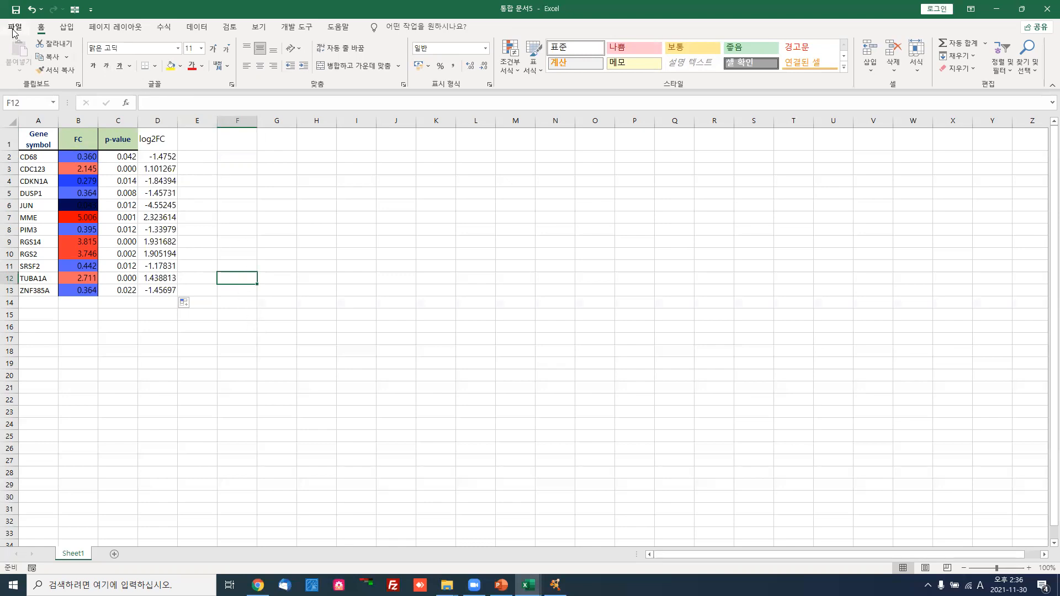
Save the gene table as the tab-delimited text file cus4 in the 분석세미나 folder and close the workbook
{"action": "left_click", "coordinate": [14, 27]}
{"action": "left_click", "coordinate": [46, 182]}
{"action": "left_click", "coordinate": [412, 108]}
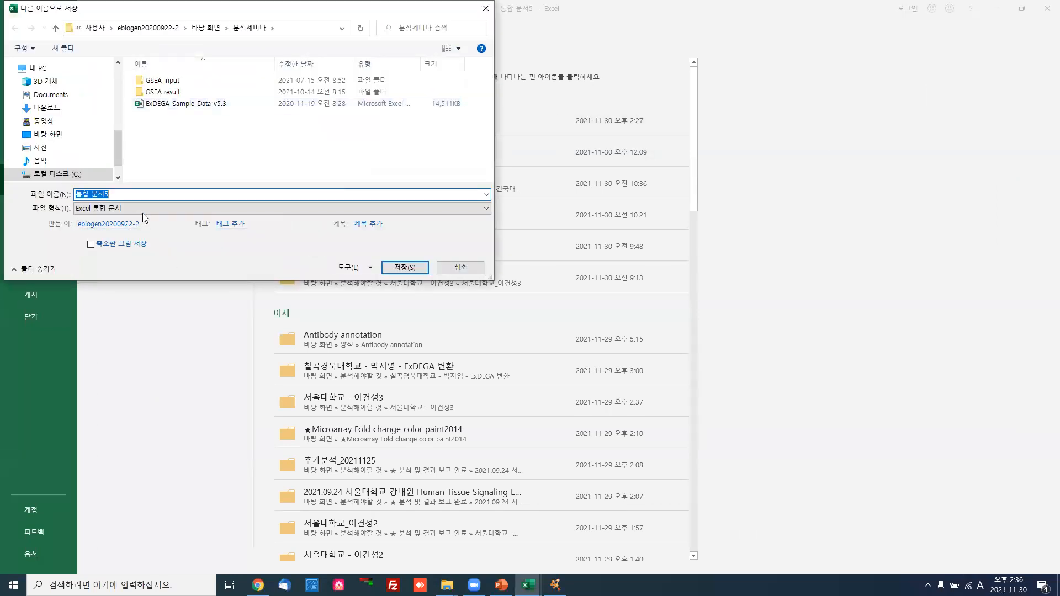
{"action": "left_click", "coordinate": [143, 213]}
{"action": "left_click", "coordinate": [143, 304]}
{"action": "left_click", "coordinate": [147, 194]}
{"action": "type", "text": "us4"}
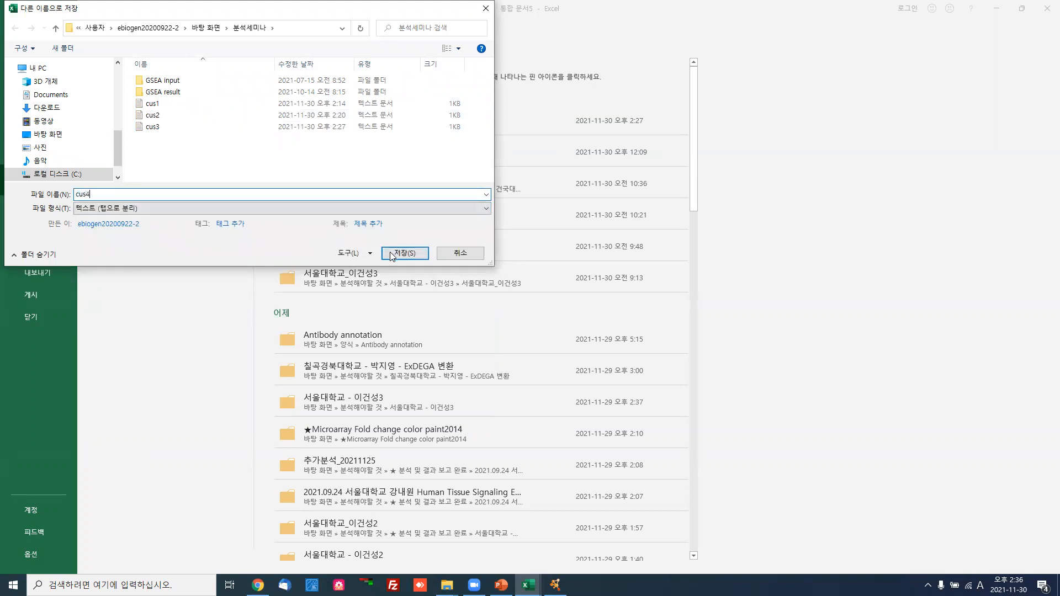
{"action": "left_click", "coordinate": [405, 253]}
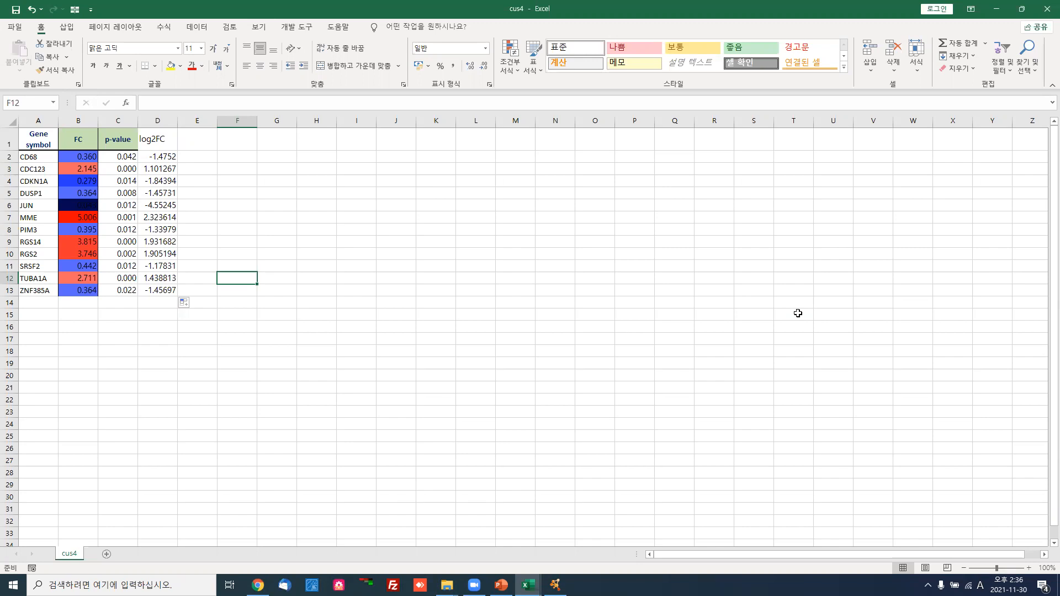
{"action": "left_click", "coordinate": [1047, 8]}
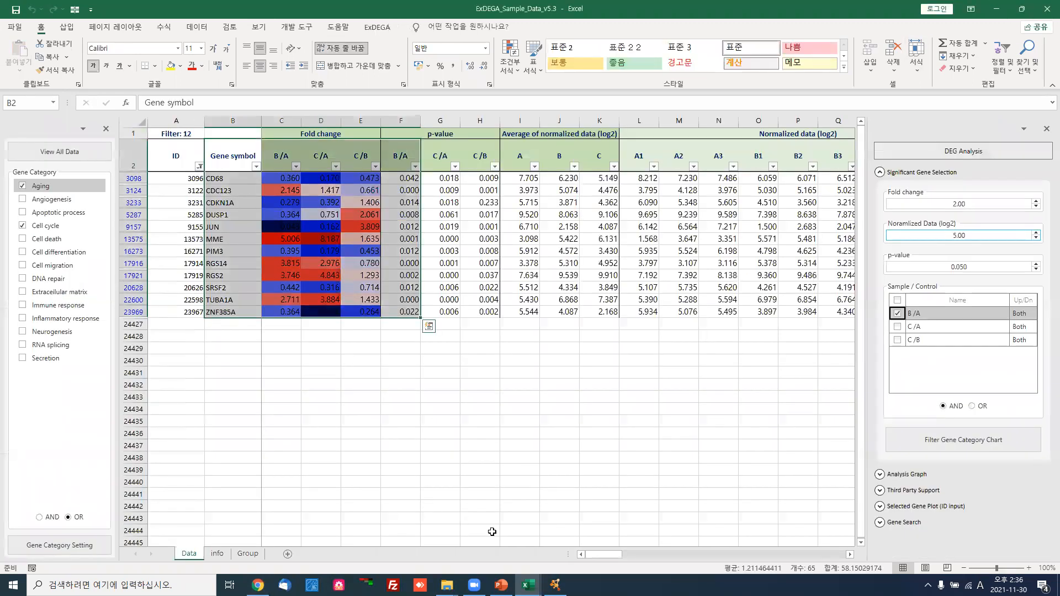
Switch to Cytoscape and import cus4 as node table columns keyed on shared name
{"action": "left_click", "coordinate": [554, 584]}
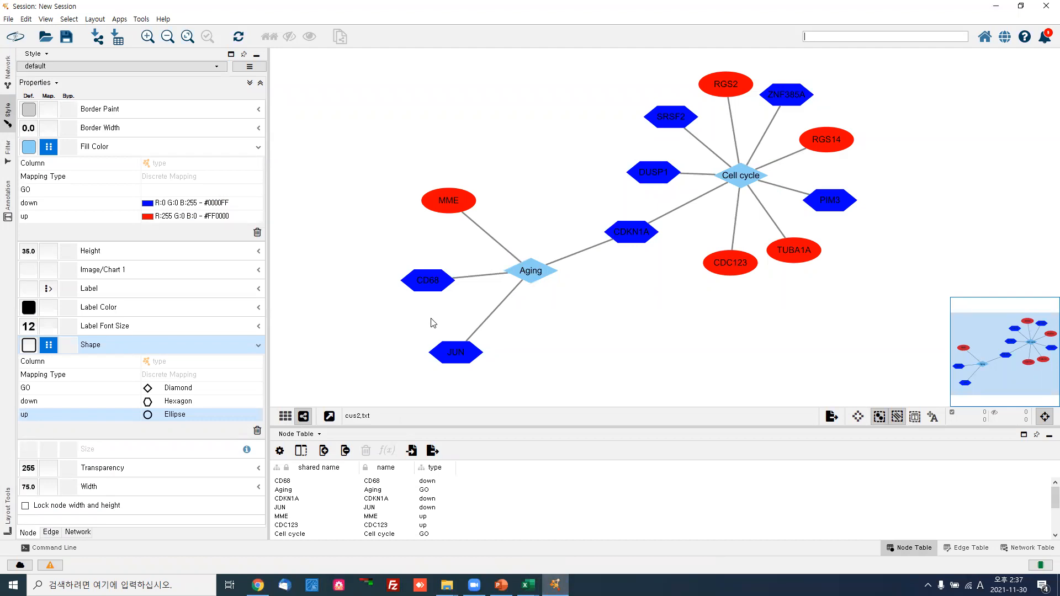
{"action": "left_click", "coordinate": [118, 39]}
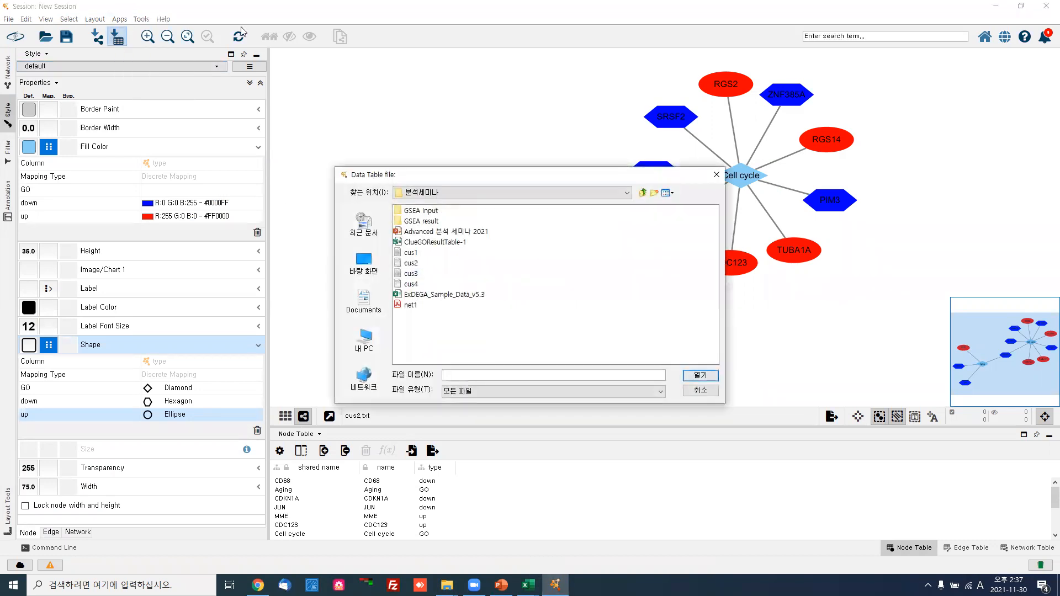
{"action": "double_click", "coordinate": [414, 285]}
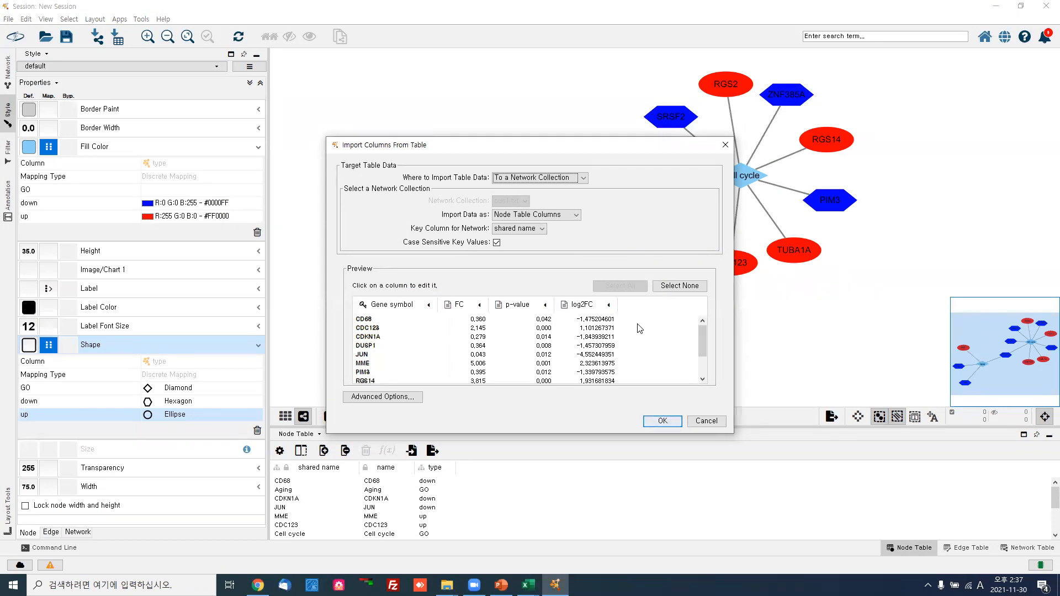
{"action": "left_click", "coordinate": [663, 422]}
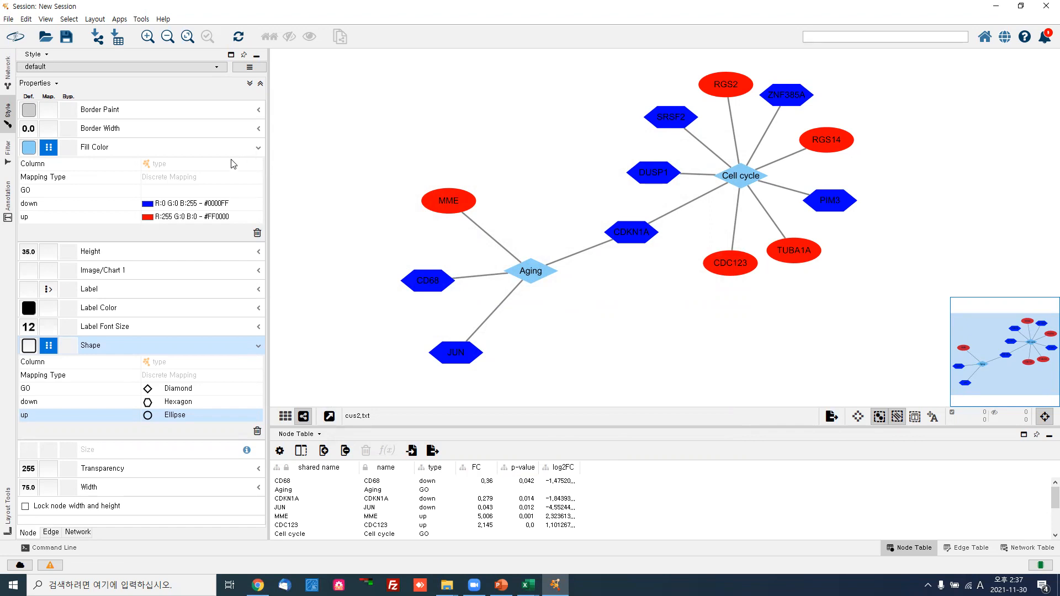
Map the node fill color to the FC column
{"action": "left_click", "coordinate": [256, 168]}
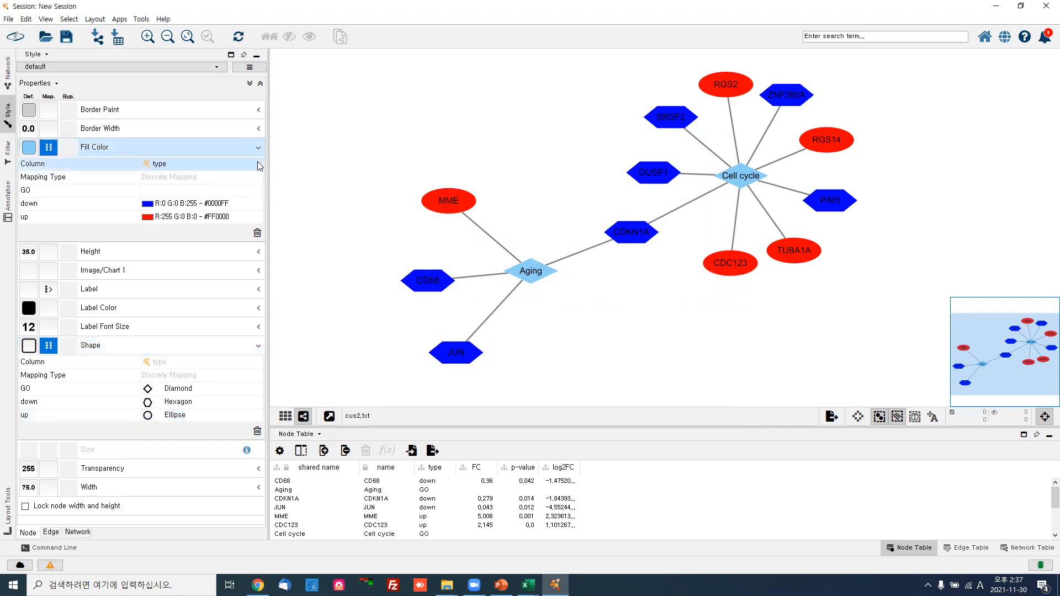
{"action": "left_click", "coordinate": [259, 166]}
{"action": "left_click", "coordinate": [213, 173]}
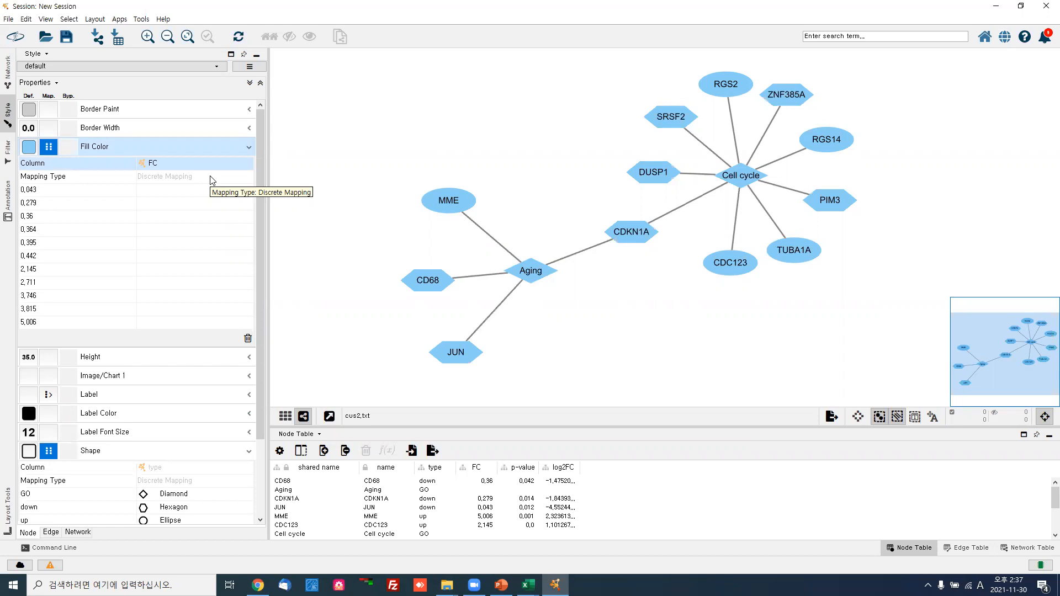
Map the node fill color to the log2FC column using Continuous Mapping
{"action": "left_click", "coordinate": [214, 166]}
{"action": "left_click", "coordinate": [214, 166]}
{"action": "left_click", "coordinate": [196, 187]}
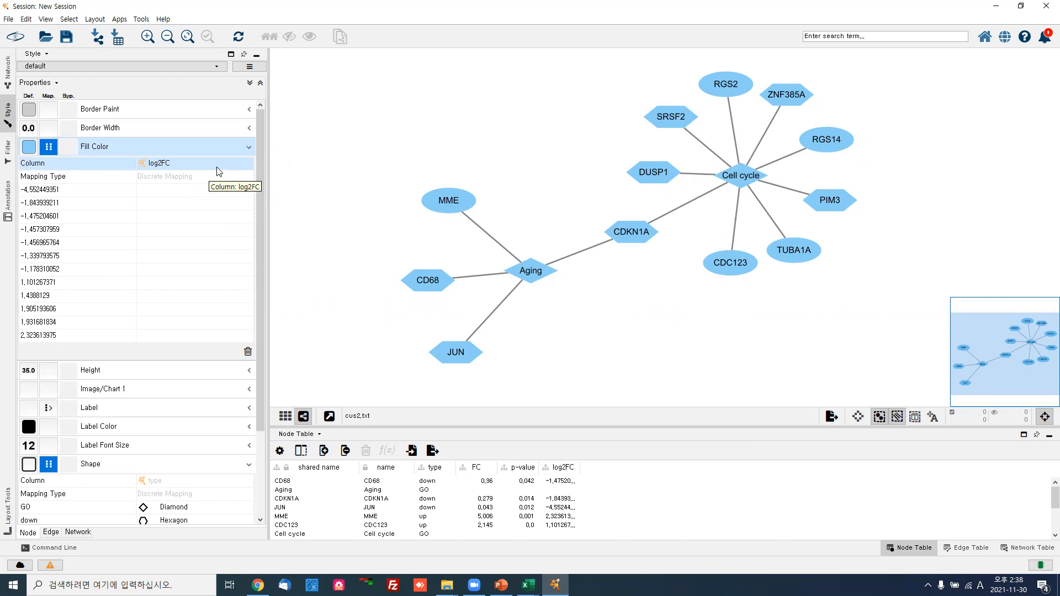
{"action": "left_click", "coordinate": [200, 182]}
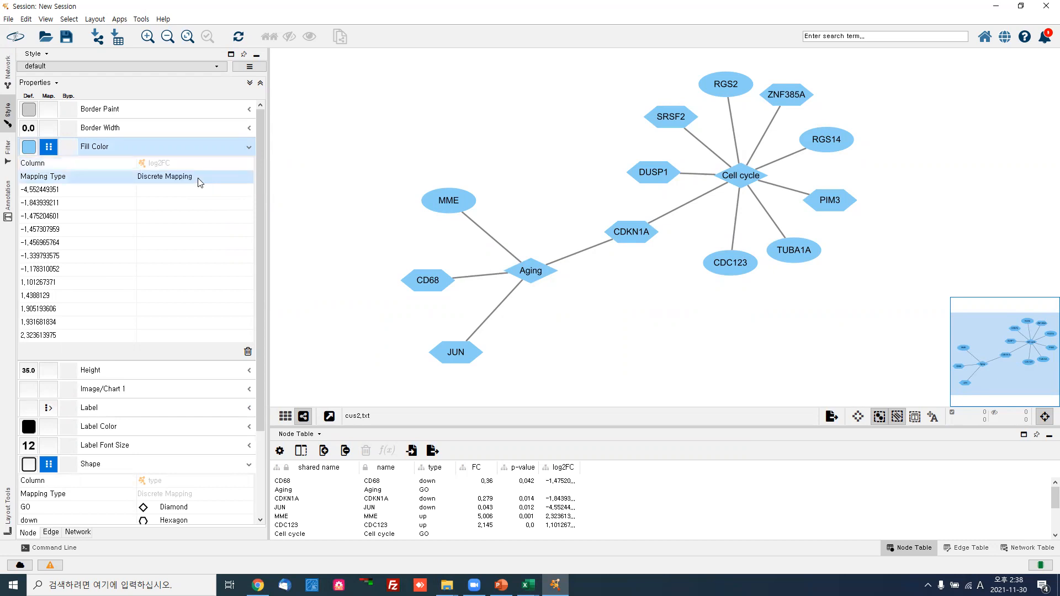
{"action": "left_click", "coordinate": [200, 183]}
{"action": "left_click", "coordinate": [203, 189]}
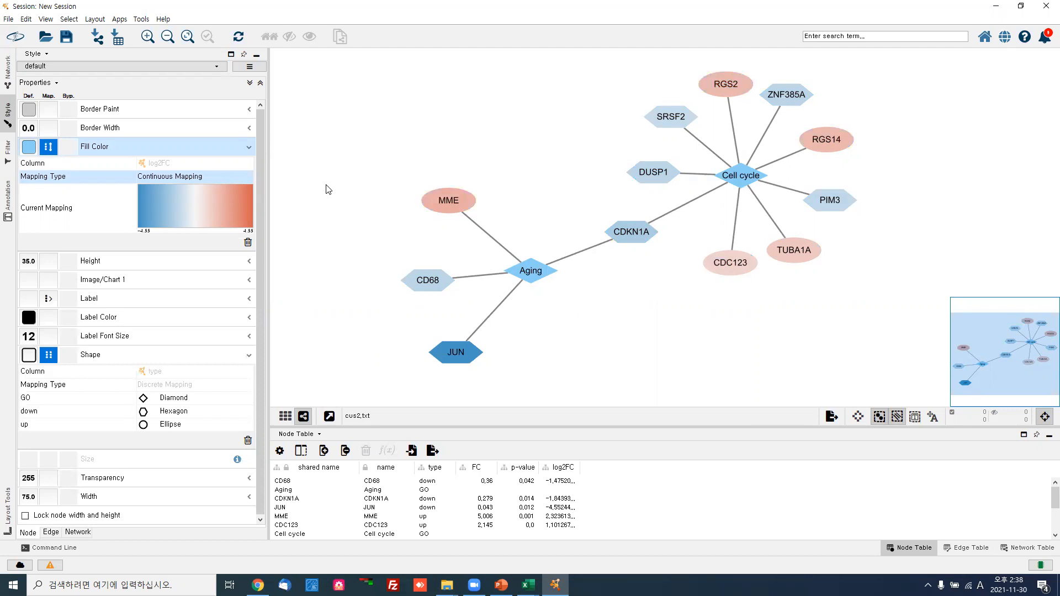
In the continuous fill color mapping, set the maximum handle's color and the above-range color to red
{"action": "left_click", "coordinate": [187, 208]}
{"action": "left_click", "coordinate": [186, 208]}
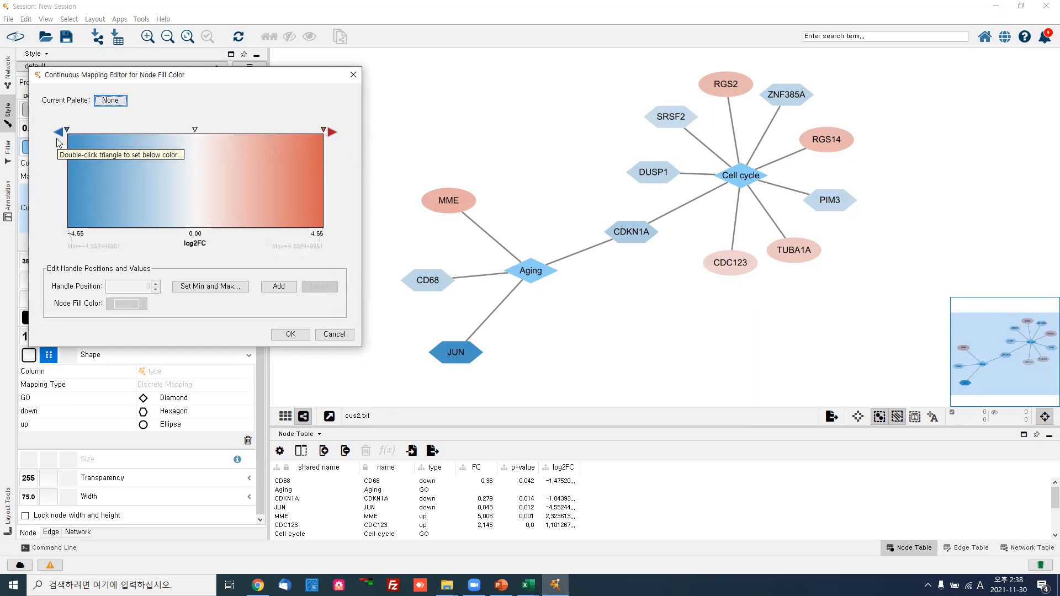
{"action": "double_click", "coordinate": [324, 131]}
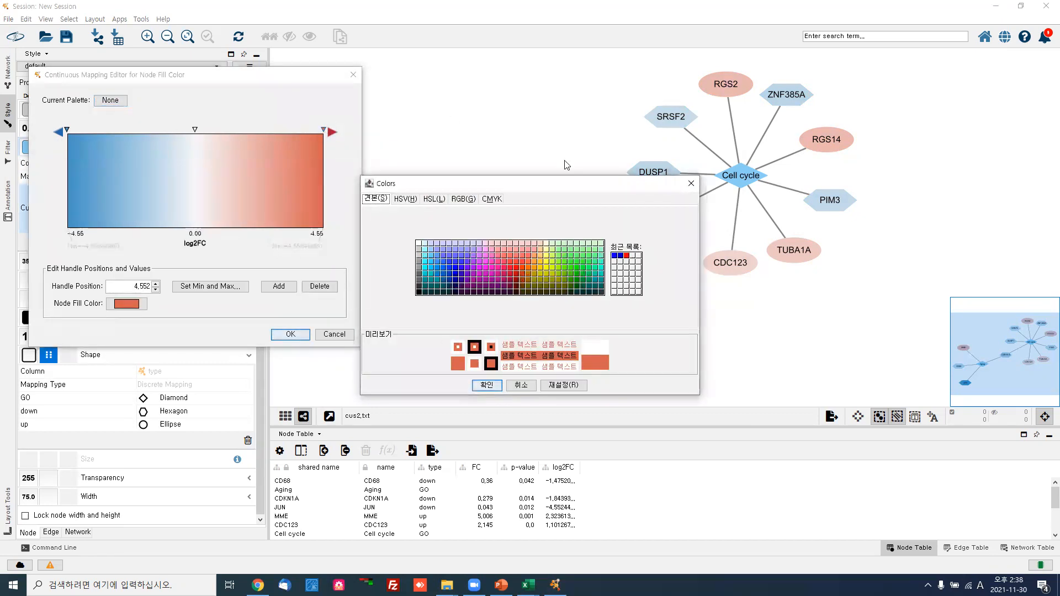
{"action": "left_click", "coordinate": [627, 256]}
{"action": "left_click", "coordinate": [491, 386]}
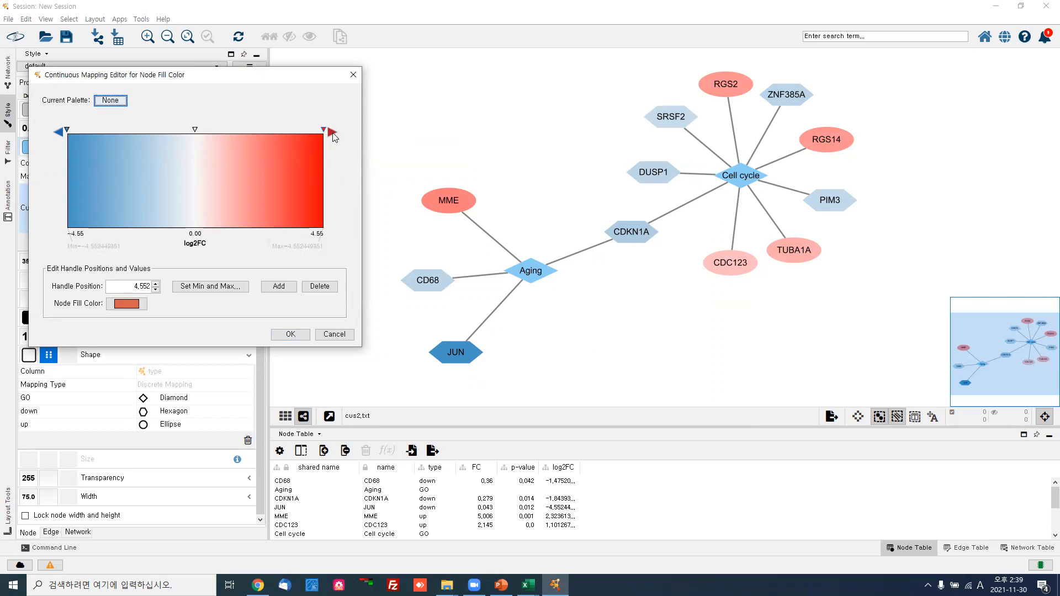
{"action": "double_click", "coordinate": [333, 132]}
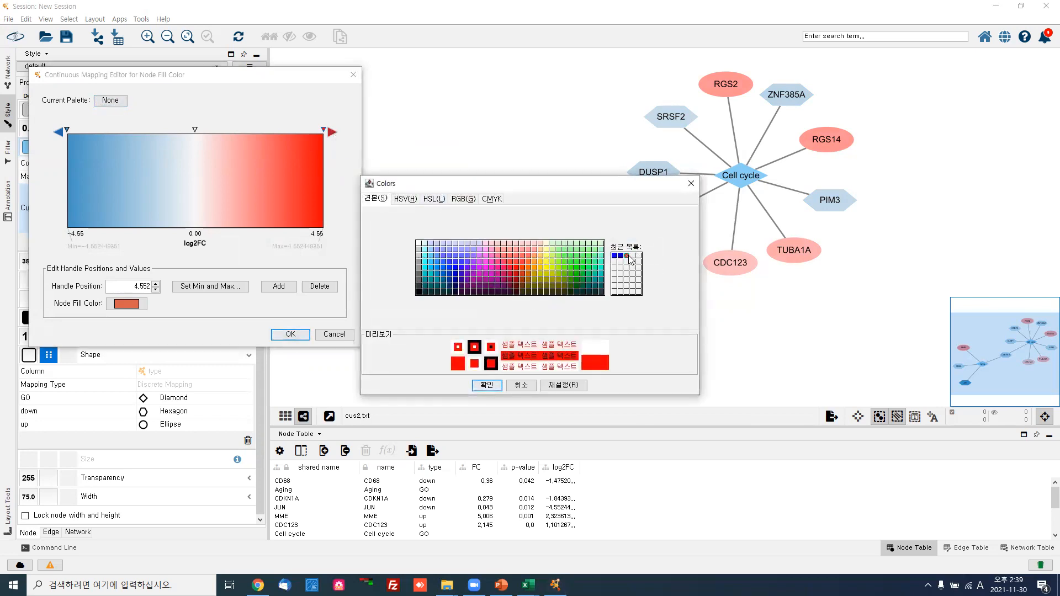
{"action": "left_click", "coordinate": [486, 385]}
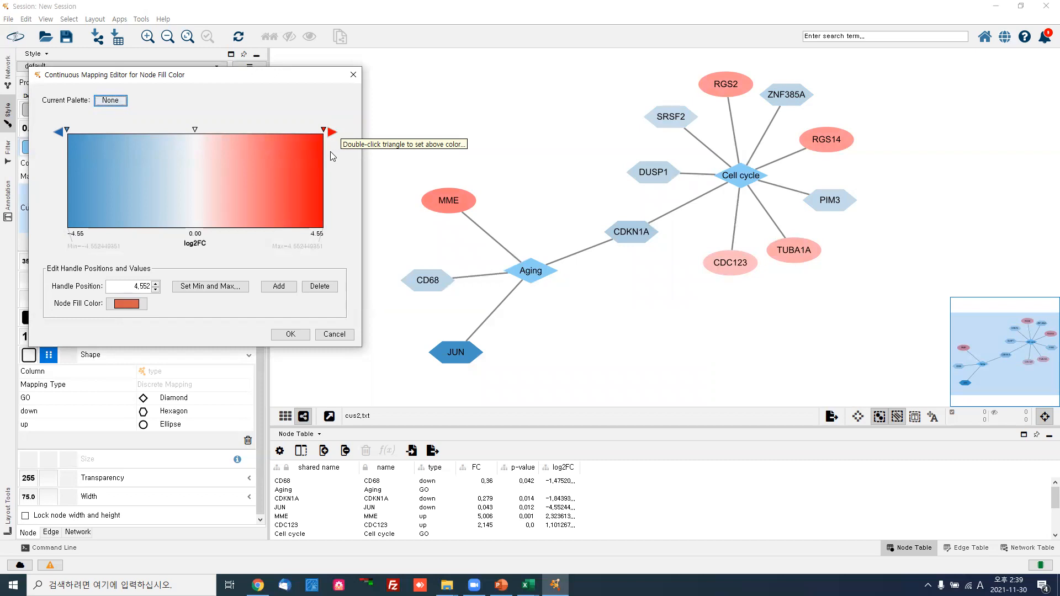
Set the minimum handle's color in the log2FC fill color gradient to blue
{"action": "double_click", "coordinate": [67, 131]}
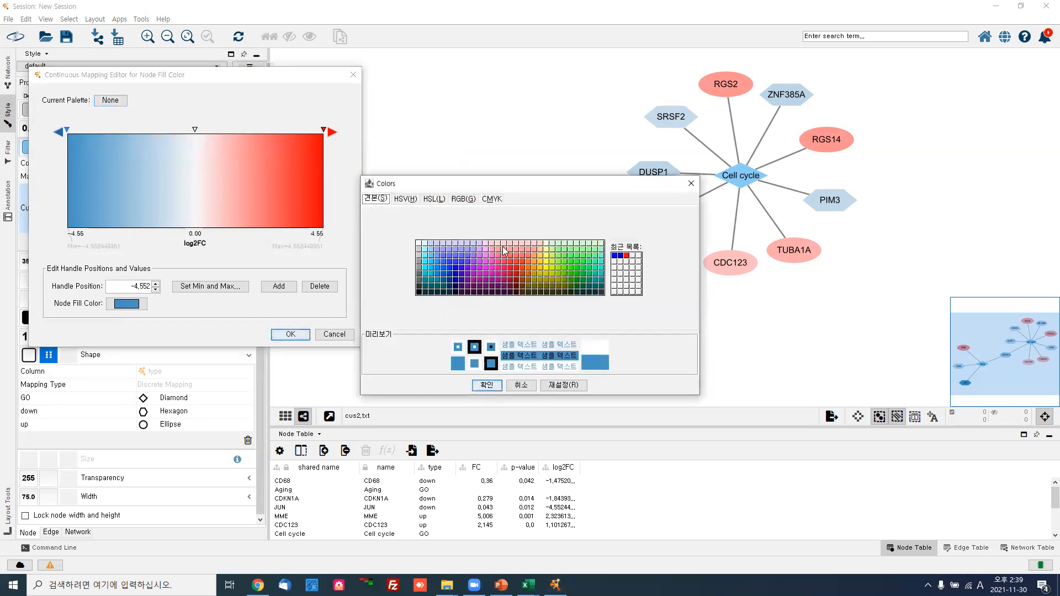
{"action": "left_click", "coordinate": [620, 256]}
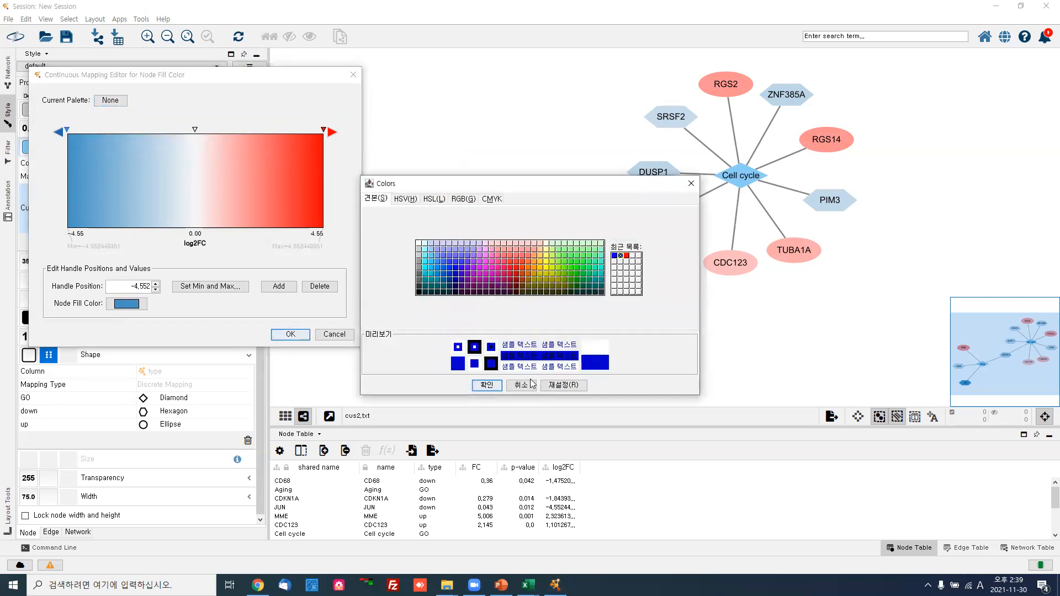
{"action": "left_click", "coordinate": [486, 385]}
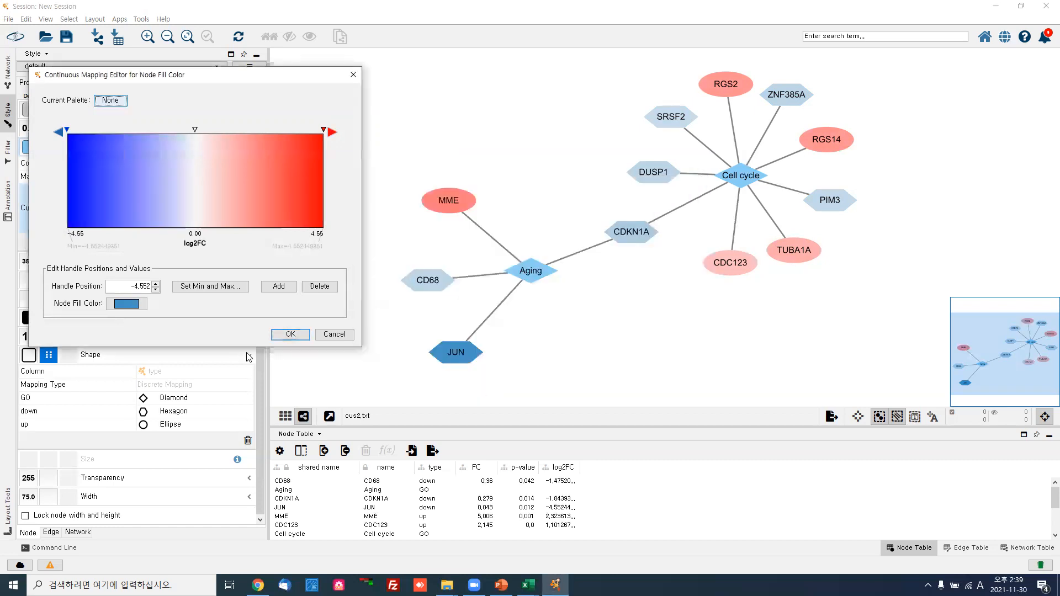
Set the below-range color of the log2FC fill color gradient to blue and apply the mapping
{"action": "double_click", "coordinate": [67, 132]}
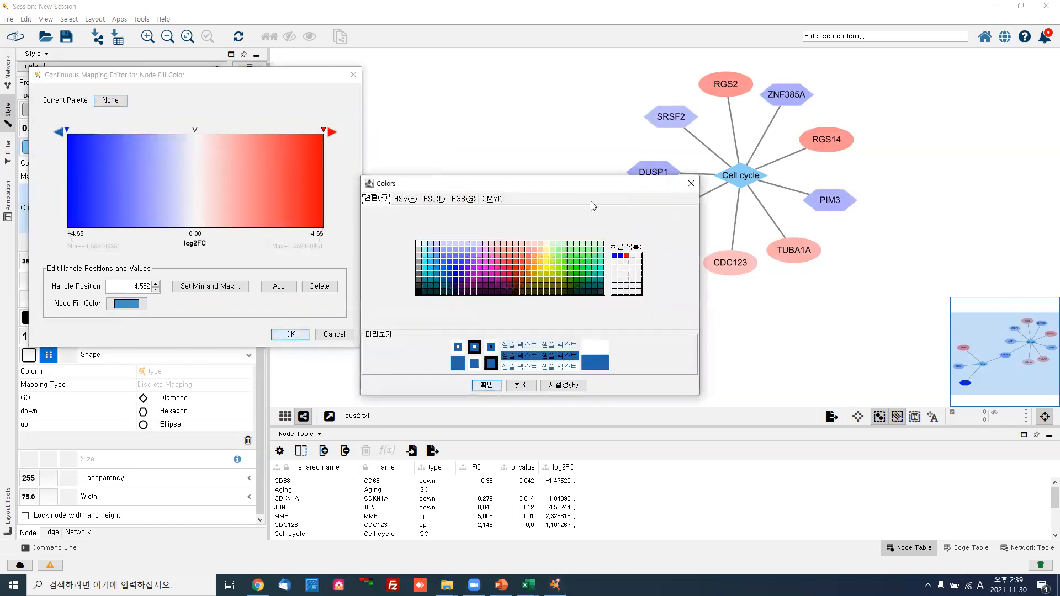
{"action": "left_click", "coordinate": [614, 257]}
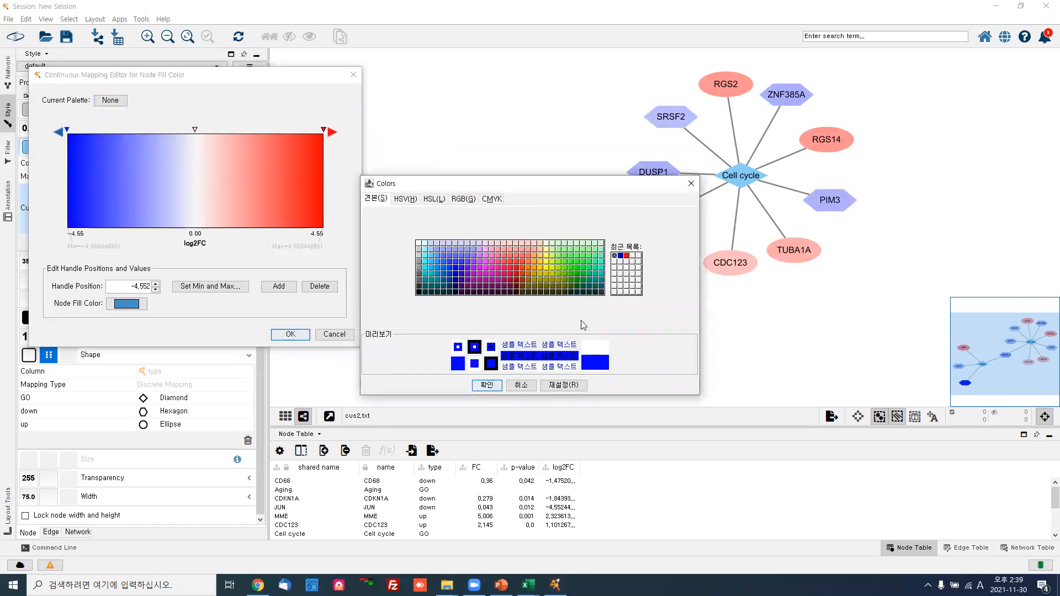
{"action": "left_click", "coordinate": [487, 385]}
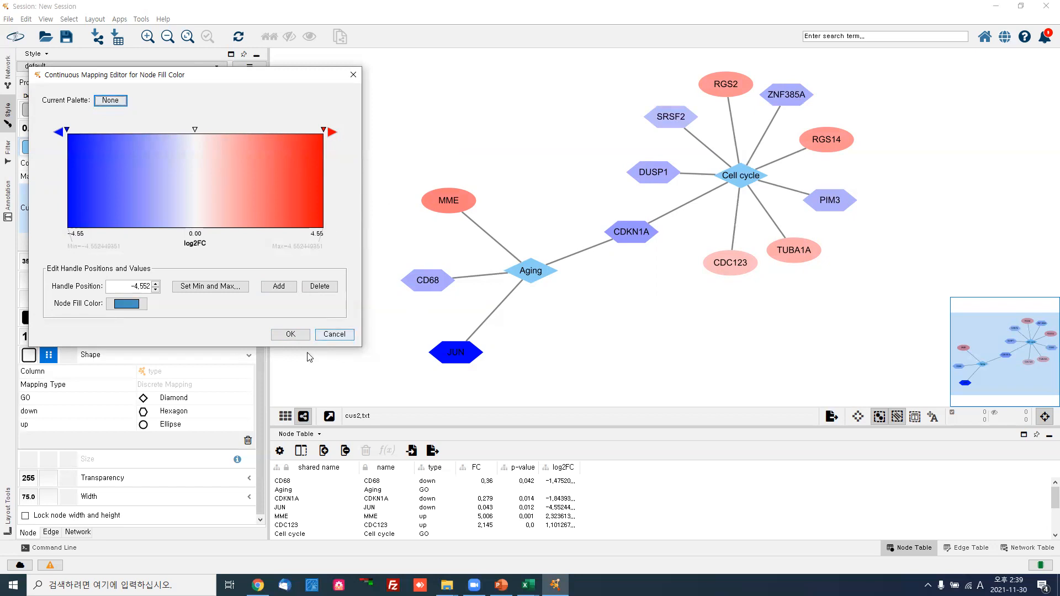
{"action": "left_click", "coordinate": [288, 338]}
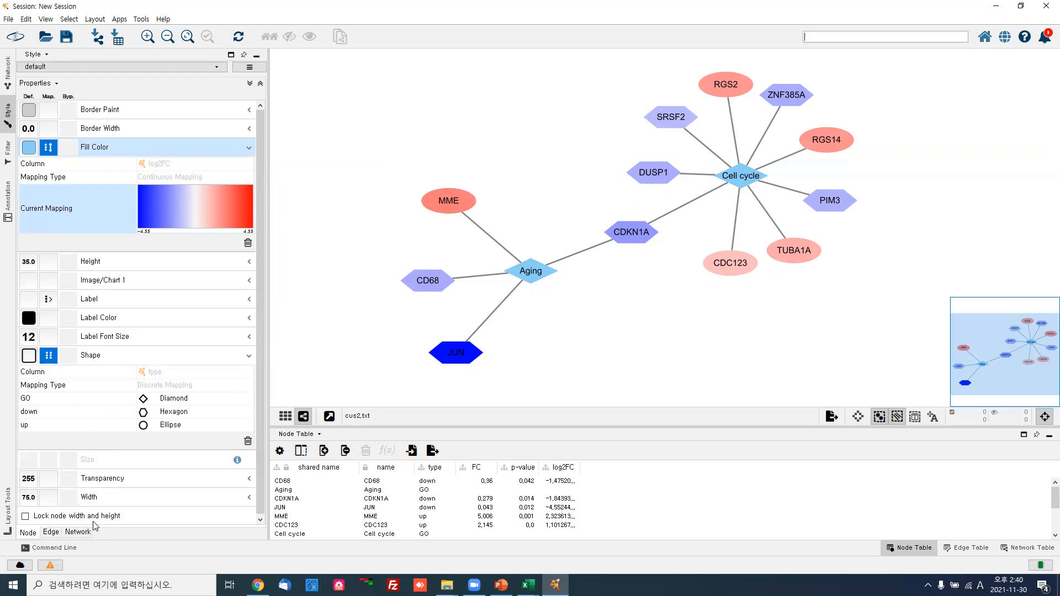
Lock node width and height together and map node size to the p-value column using Continuous Mapping
{"action": "left_click", "coordinate": [24, 516]}
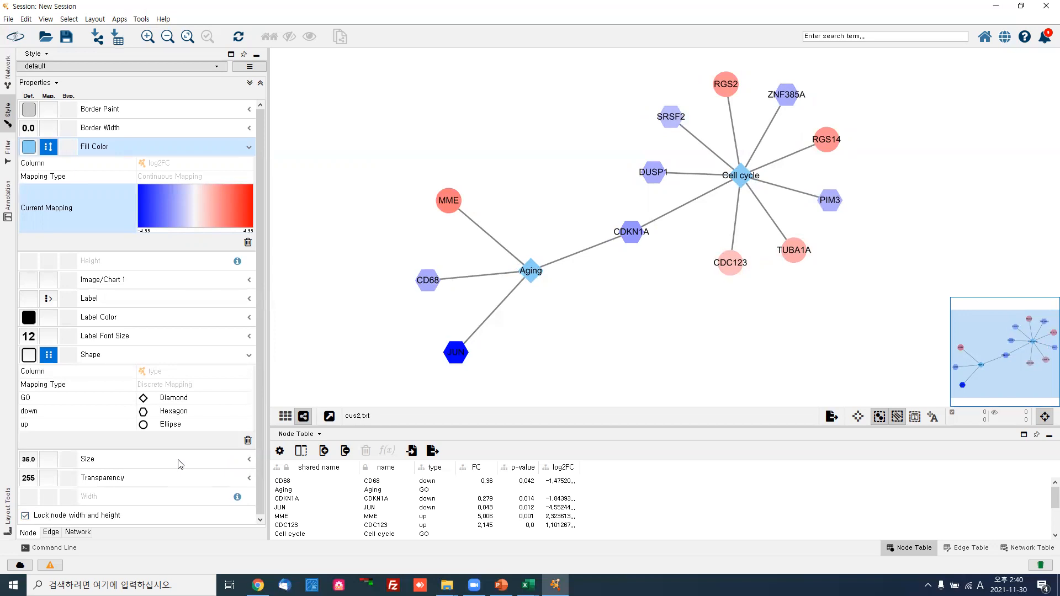
{"action": "left_click", "coordinate": [243, 460]}
{"action": "scroll", "coordinate": [234, 454], "scroll_direction": "down", "scroll_amount": 1}
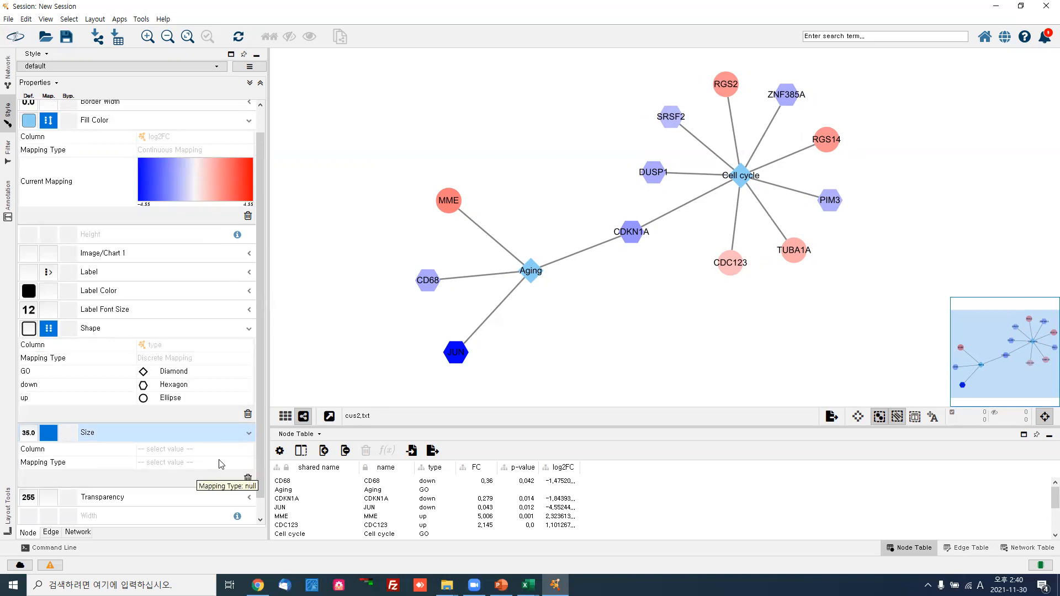
{"action": "left_click", "coordinate": [232, 452]}
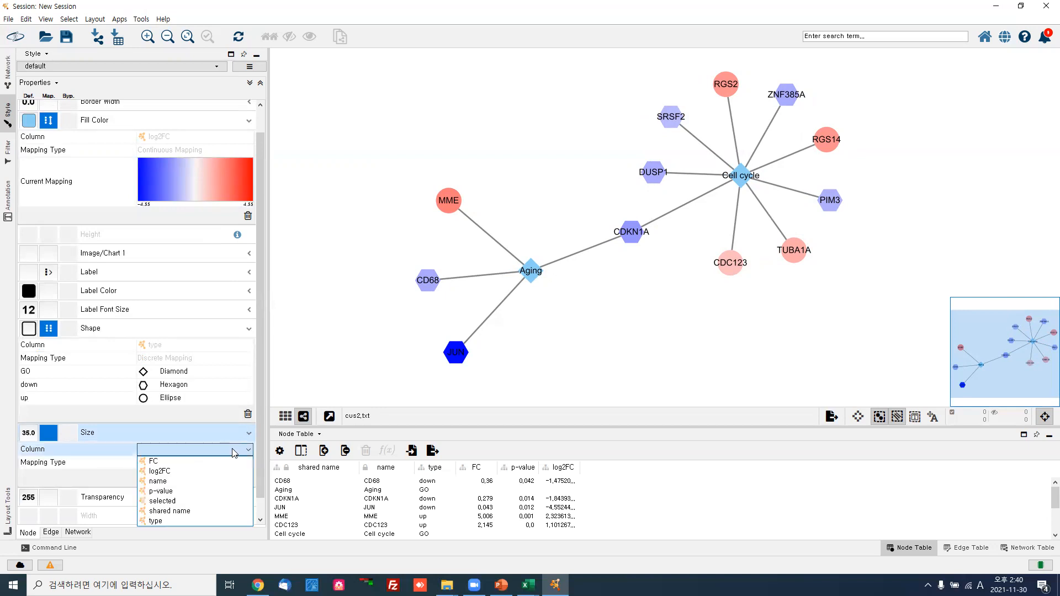
{"action": "left_click", "coordinate": [206, 491]}
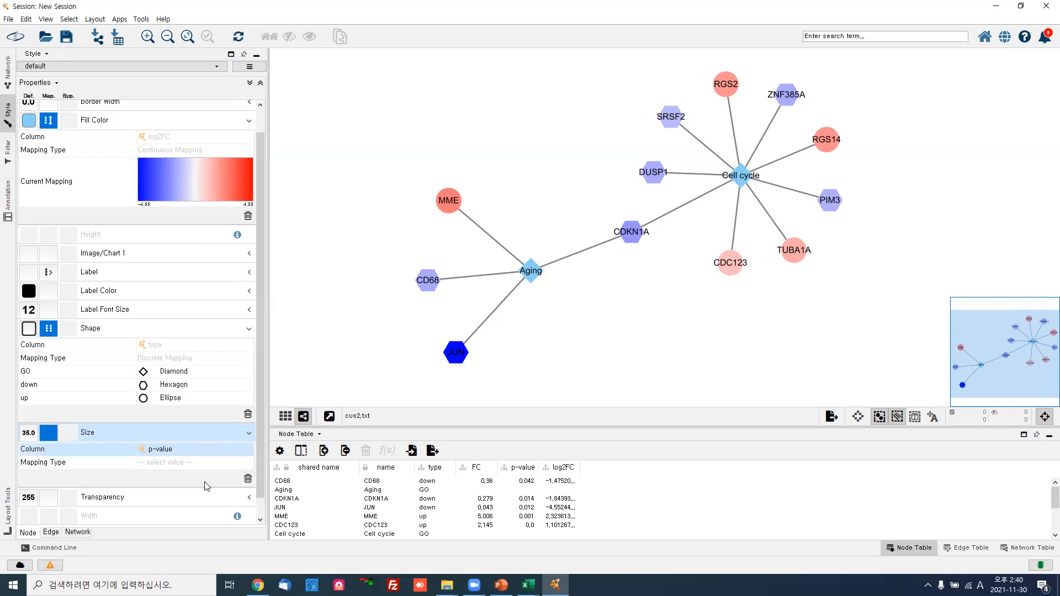
{"action": "left_click", "coordinate": [208, 467]}
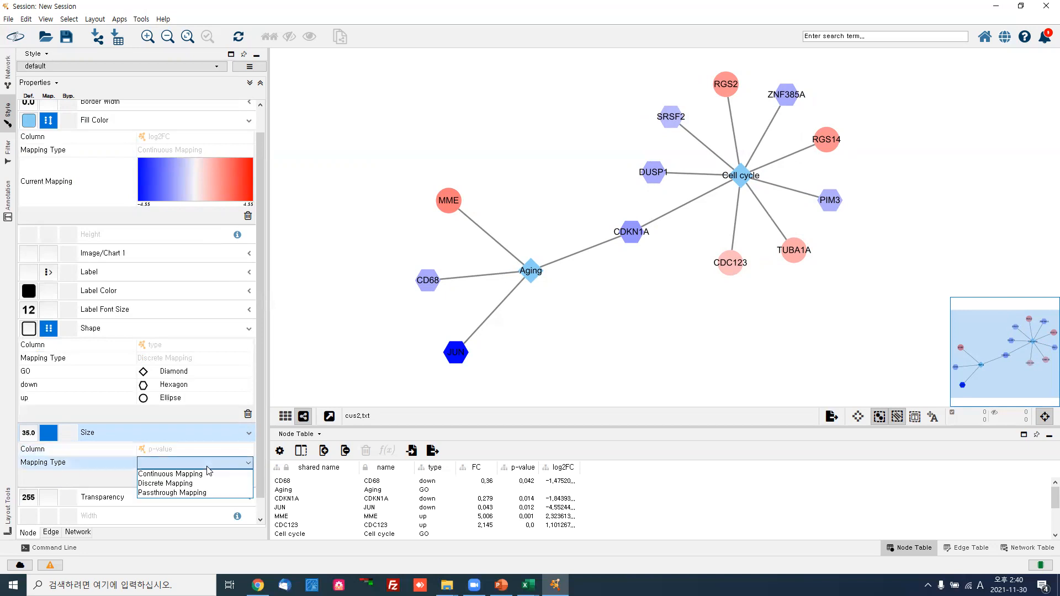
{"action": "left_click", "coordinate": [187, 474]}
{"action": "scroll", "coordinate": [89, 480], "scroll_direction": "down", "scroll_amount": 3}
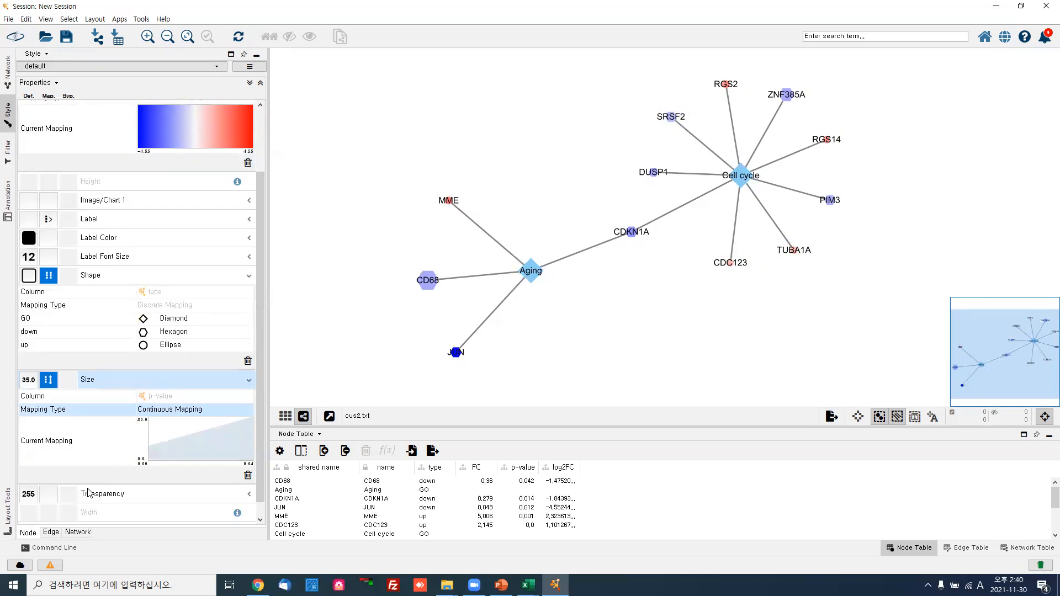
In the continuous node size mapping, set the size at the minimum p-value to 60 and apply it
{"action": "left_click", "coordinate": [215, 440]}
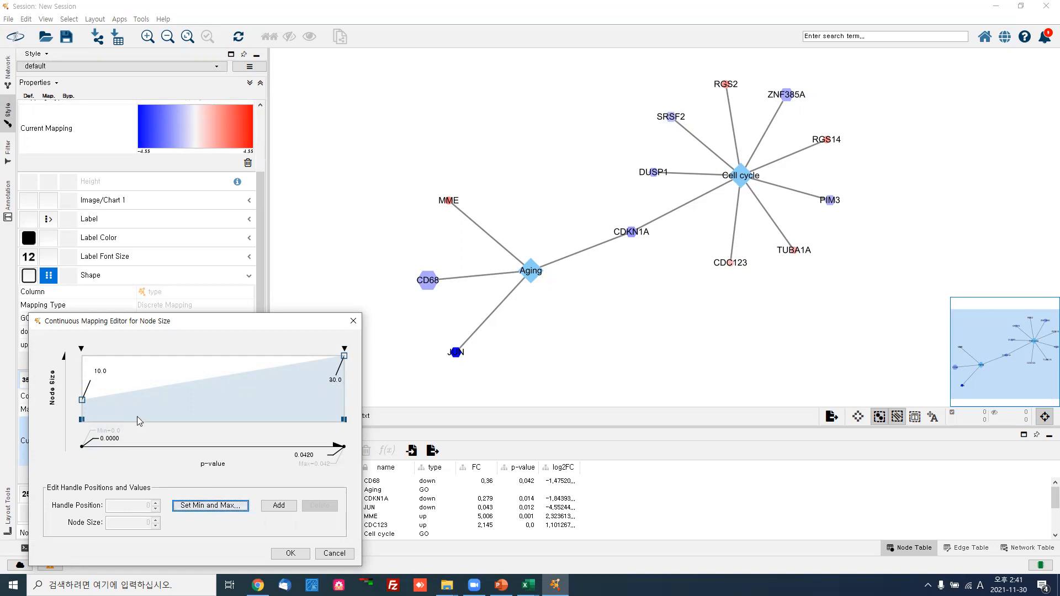
{"action": "double_click", "coordinate": [83, 401]}
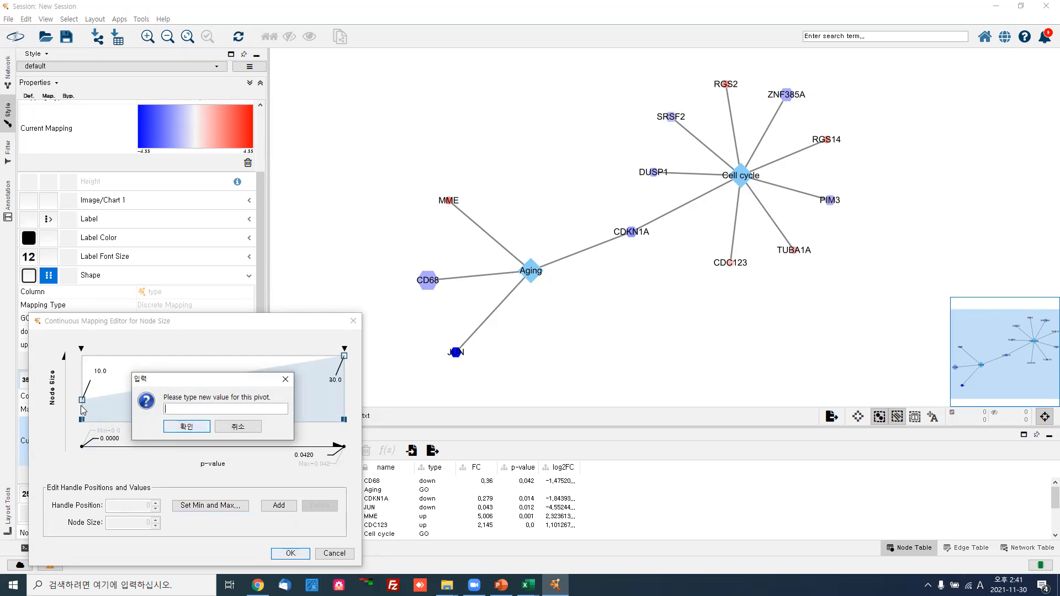
{"action": "type", "text": "60"}
{"action": "left_click", "coordinate": [182, 431]}
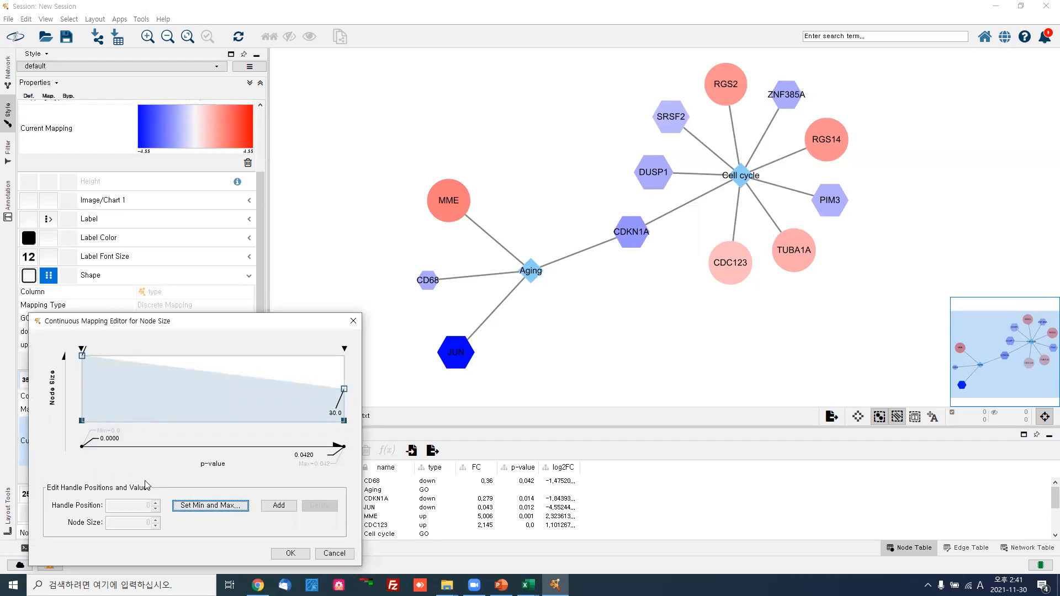
{"action": "left_click", "coordinate": [291, 553]}
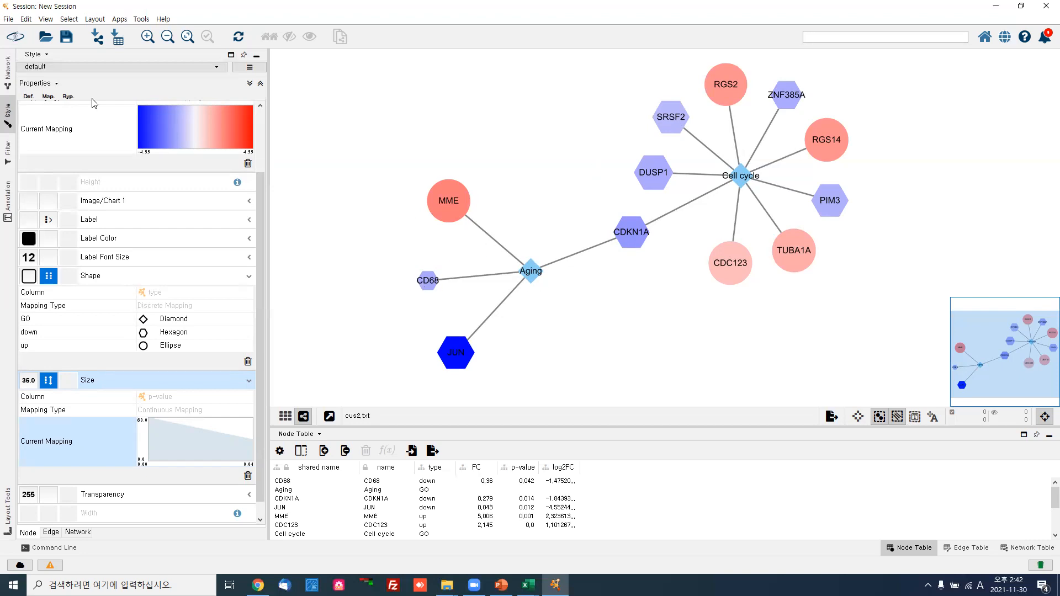
Export the network as a PDF image named net2 in the 분석세미나 folder
{"action": "left_click", "coordinate": [9, 20]}
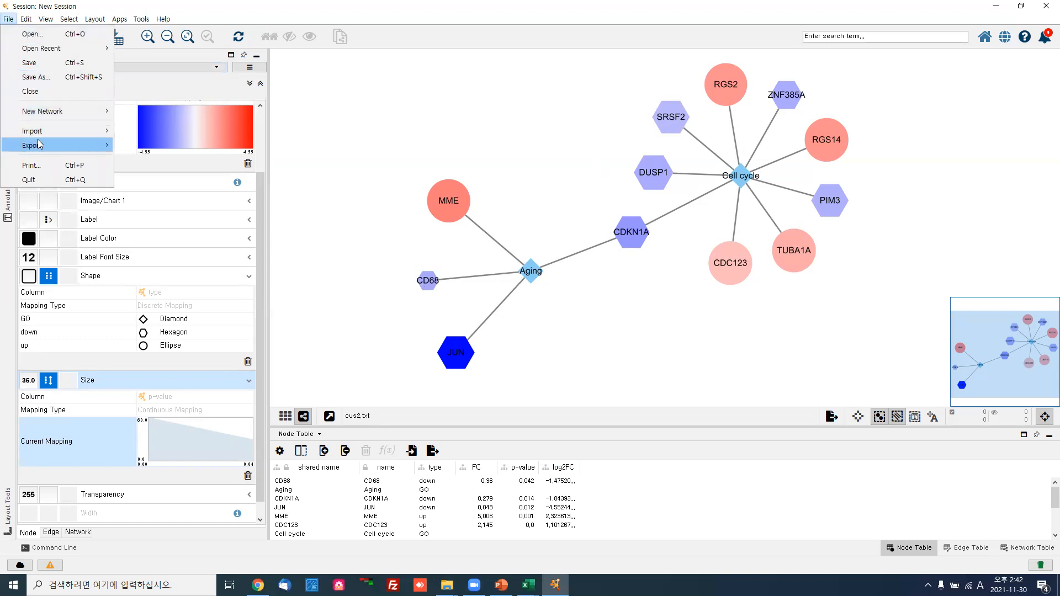
{"action": "mouse_move", "coordinate": [39, 144]}
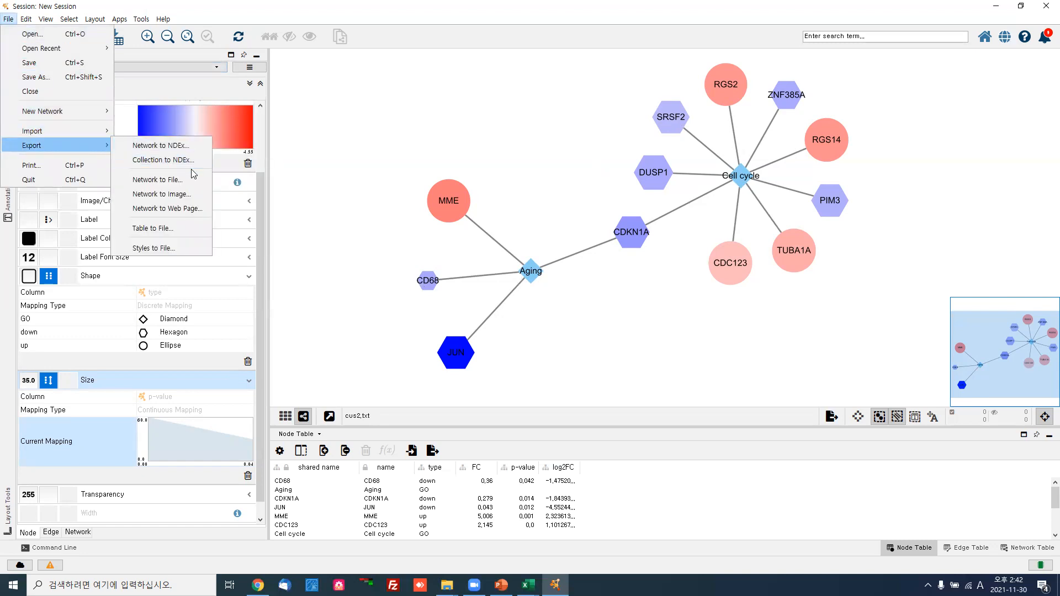
{"action": "left_click", "coordinate": [166, 201]}
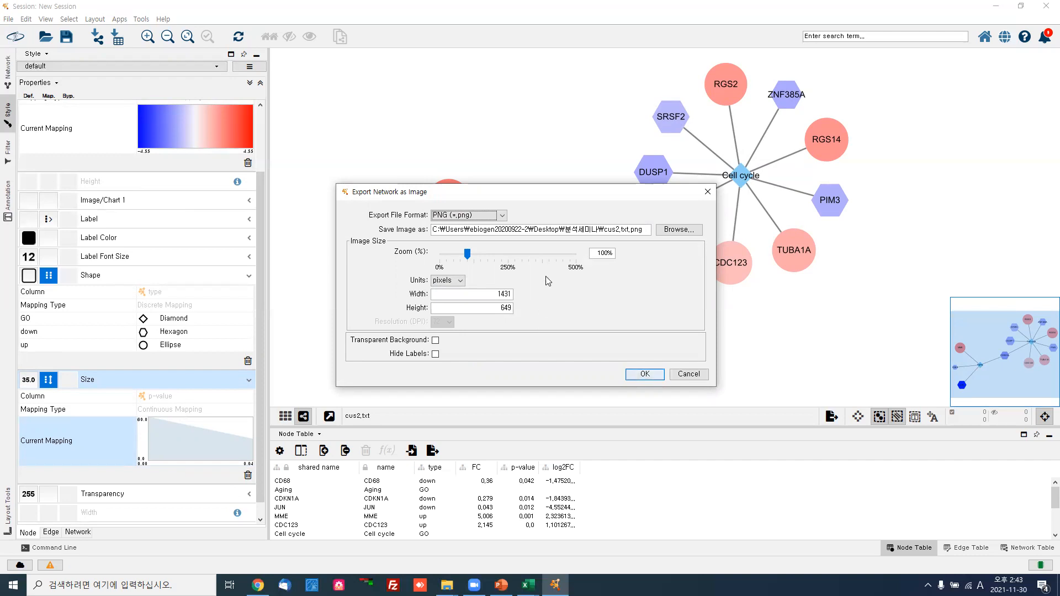
{"action": "left_click", "coordinate": [500, 218]}
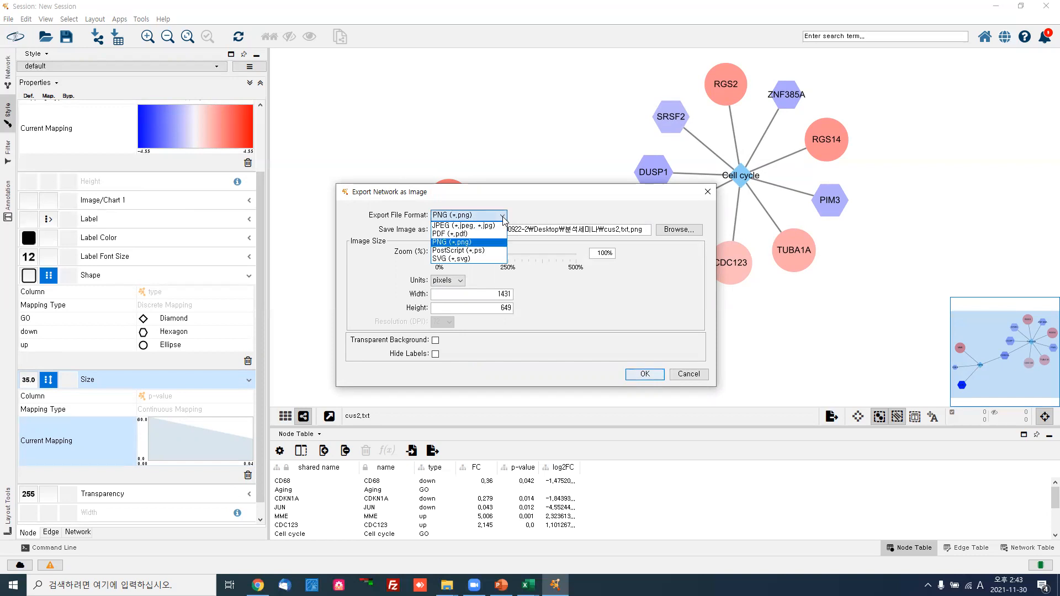
{"action": "left_click", "coordinate": [469, 234]}
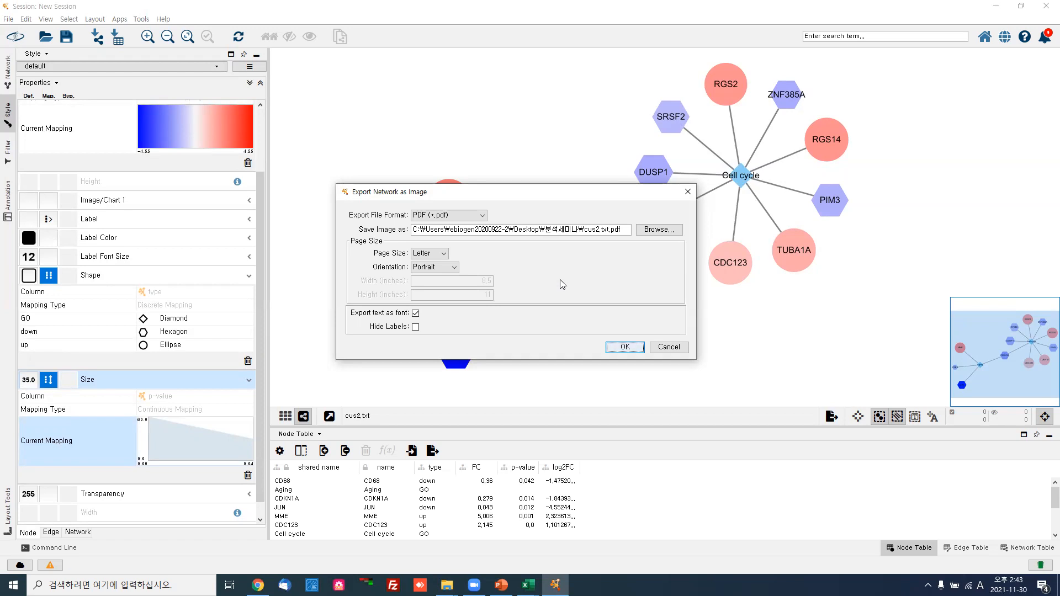
{"action": "left_click", "coordinate": [657, 231]}
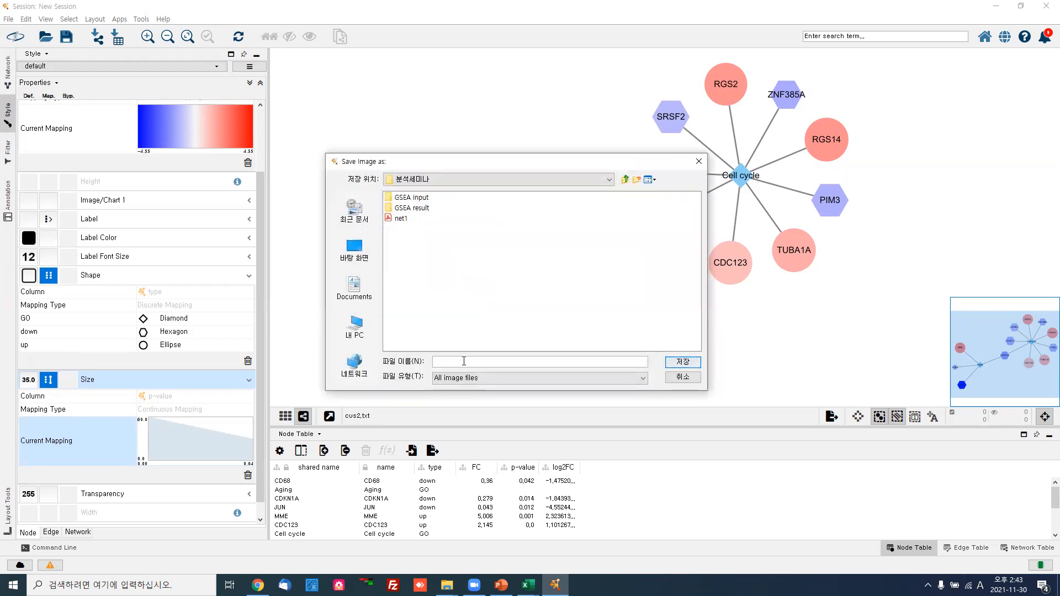
{"action": "type", "text": "net2"}
{"action": "left_click", "coordinate": [675, 362]}
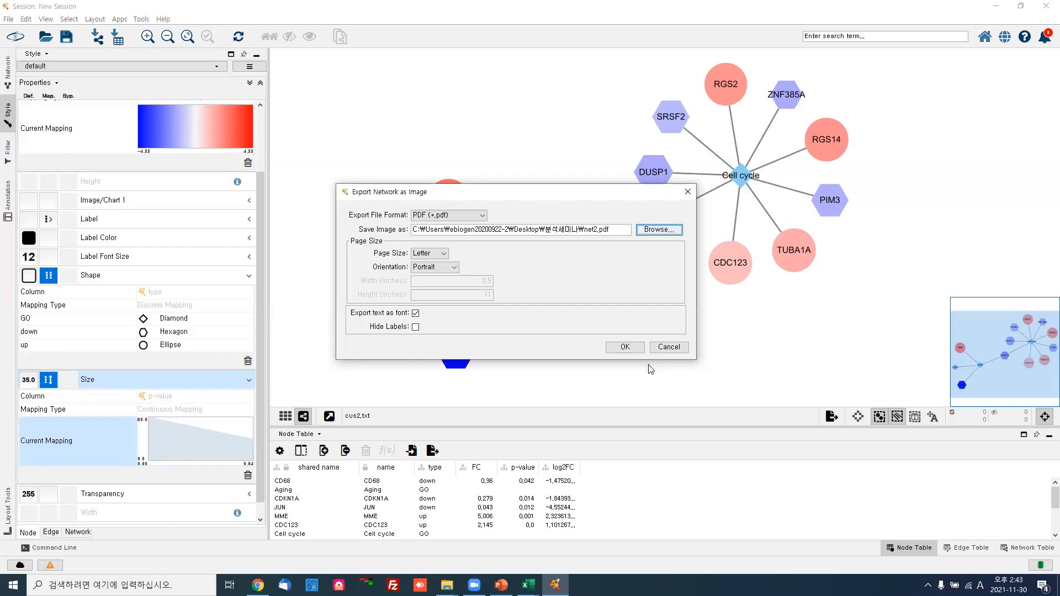
{"action": "left_click", "coordinate": [618, 348]}
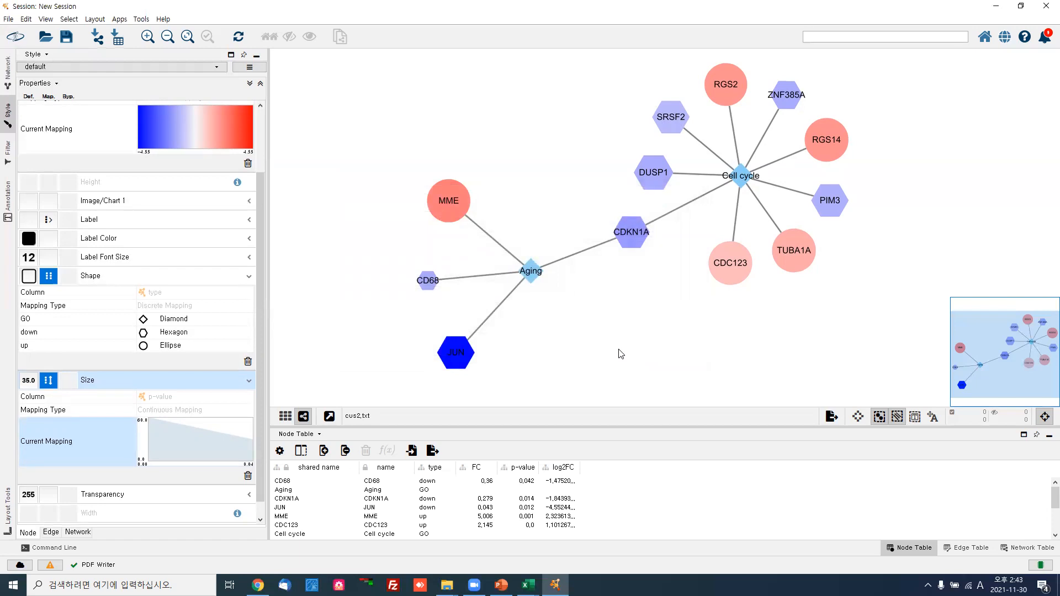
Open the exported net2 PDF from the 분석세미나 folder in Acrobat Reader to view it, and switch to the PowerPoint presentation
{"action": "left_click_drag", "start_coordinate": [611, 426], "coordinate": [617, 391]}
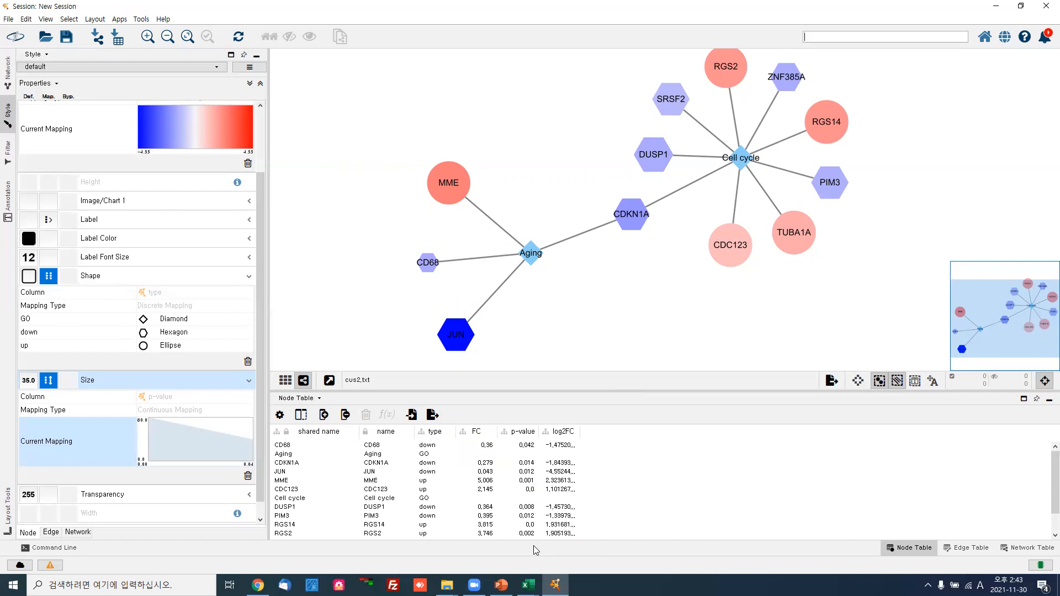
{"action": "left_click", "coordinate": [450, 584]}
{"action": "left_click", "coordinate": [491, 529]}
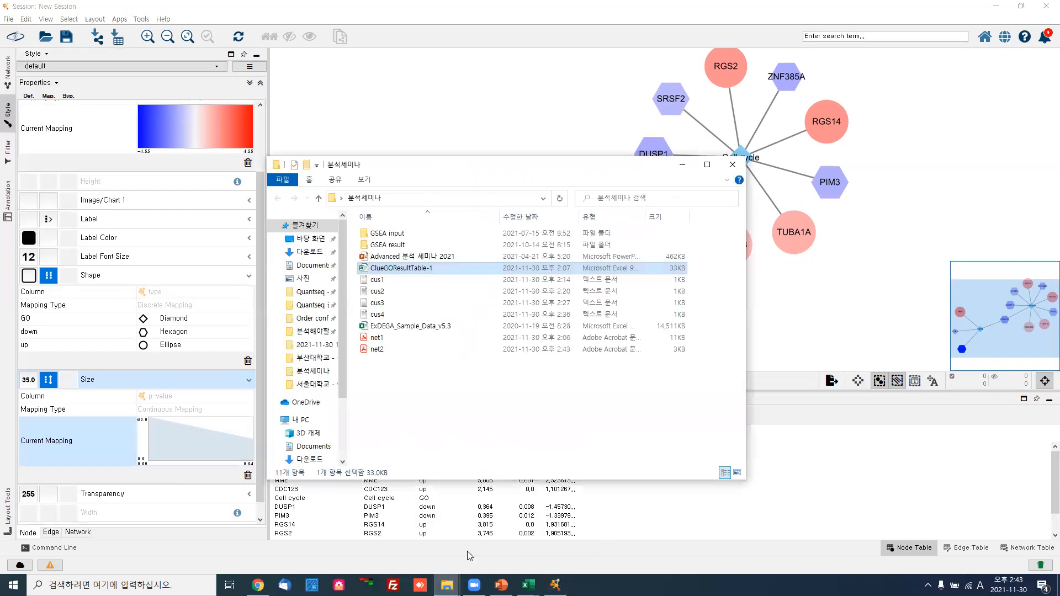
{"action": "double_click", "coordinate": [388, 352]}
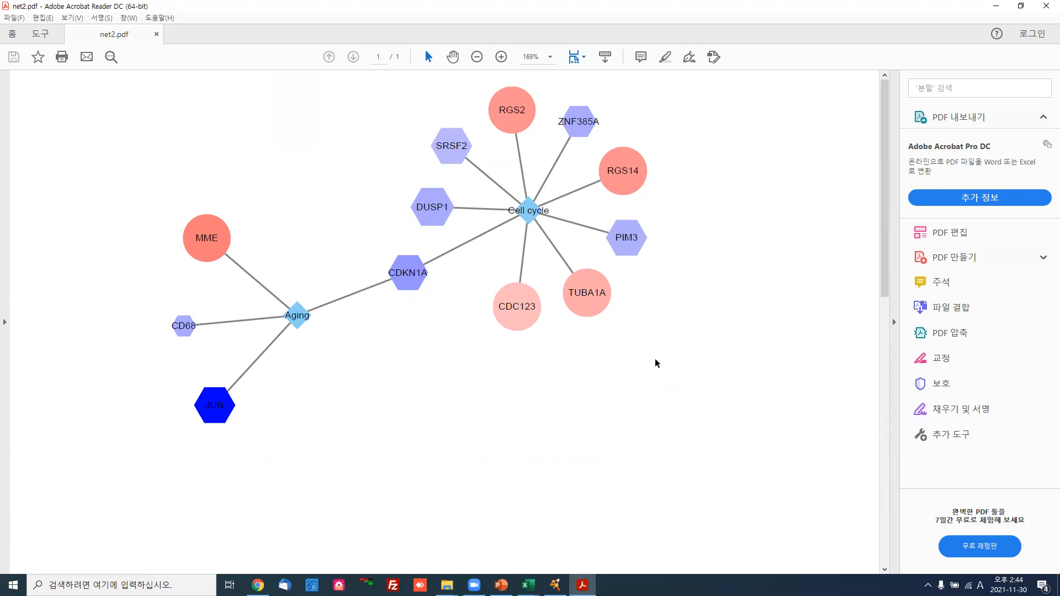
{"action": "key", "text": "alt+Tab"}
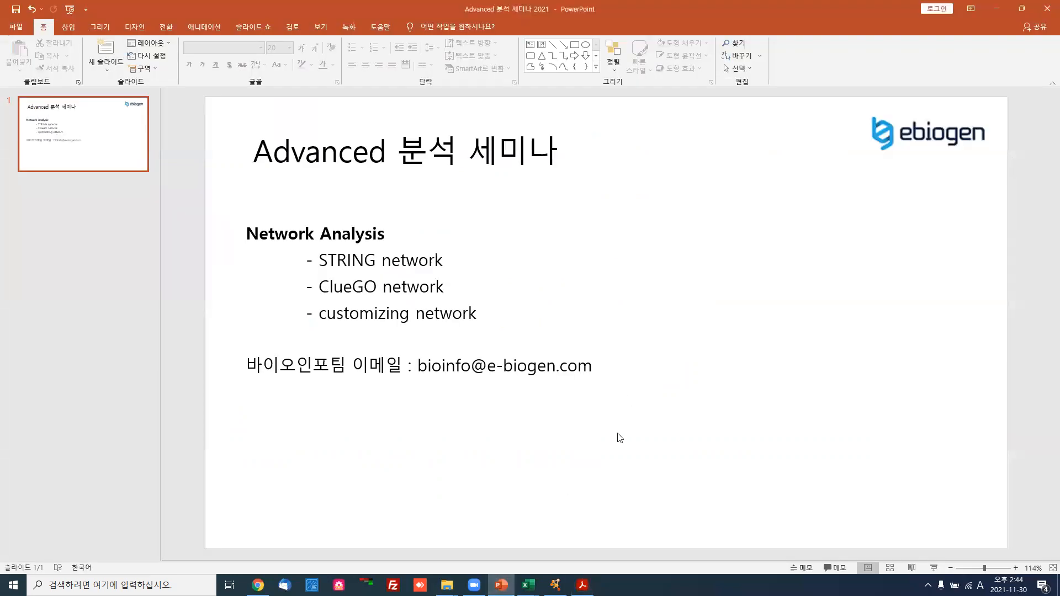